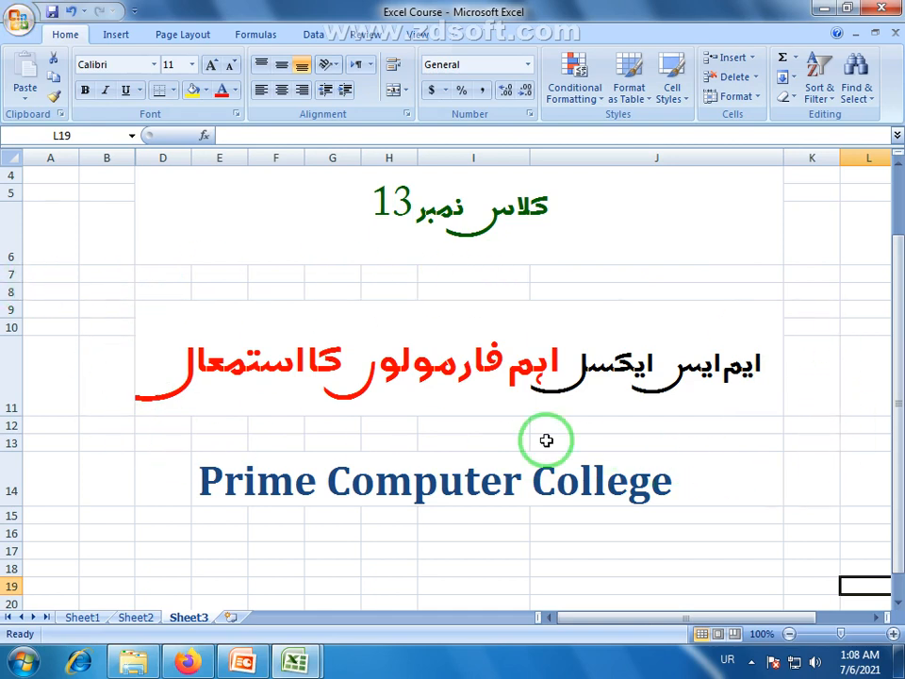
Step: Switch to the Book1 workbook
mouse_move(287, 661)
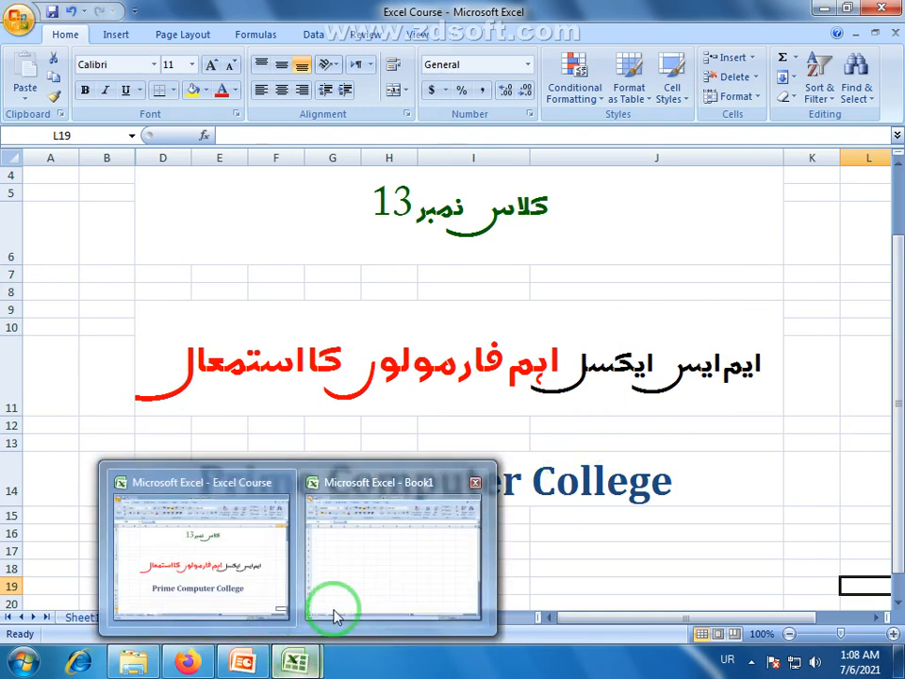
mouse_move(336, 615)
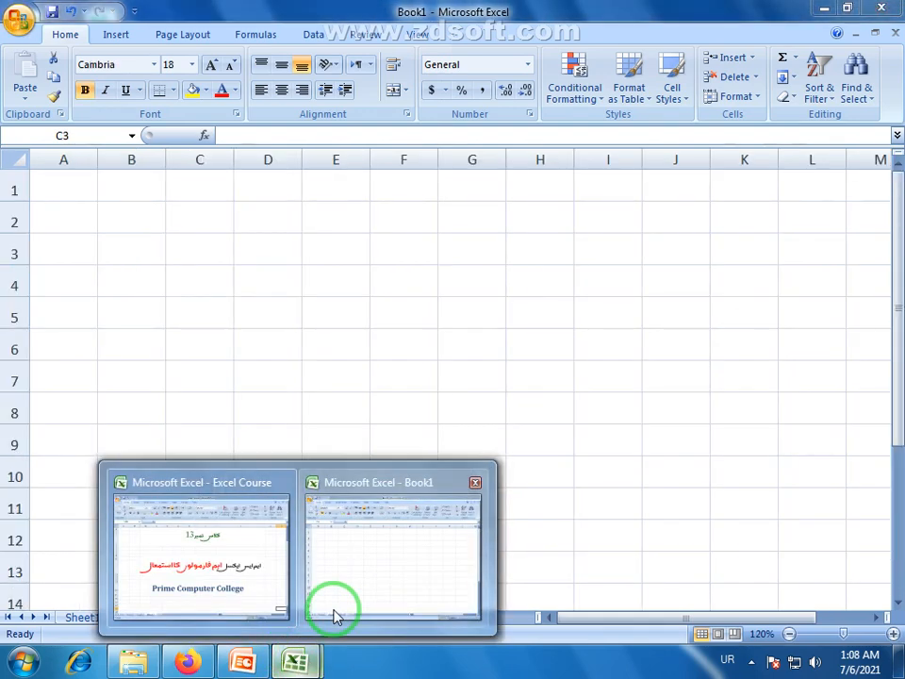
click(381, 557)
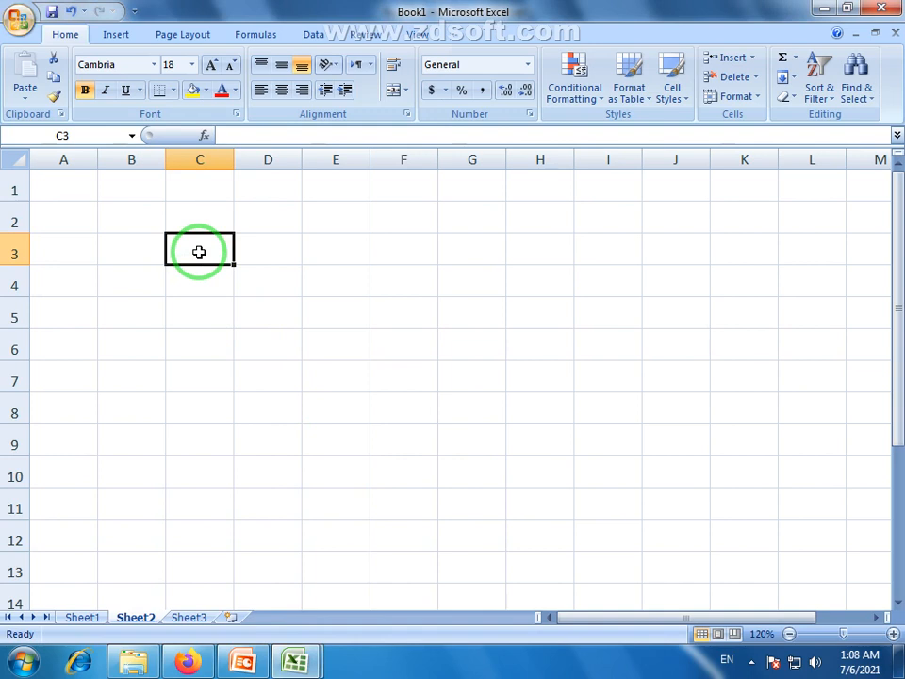
click(208, 290)
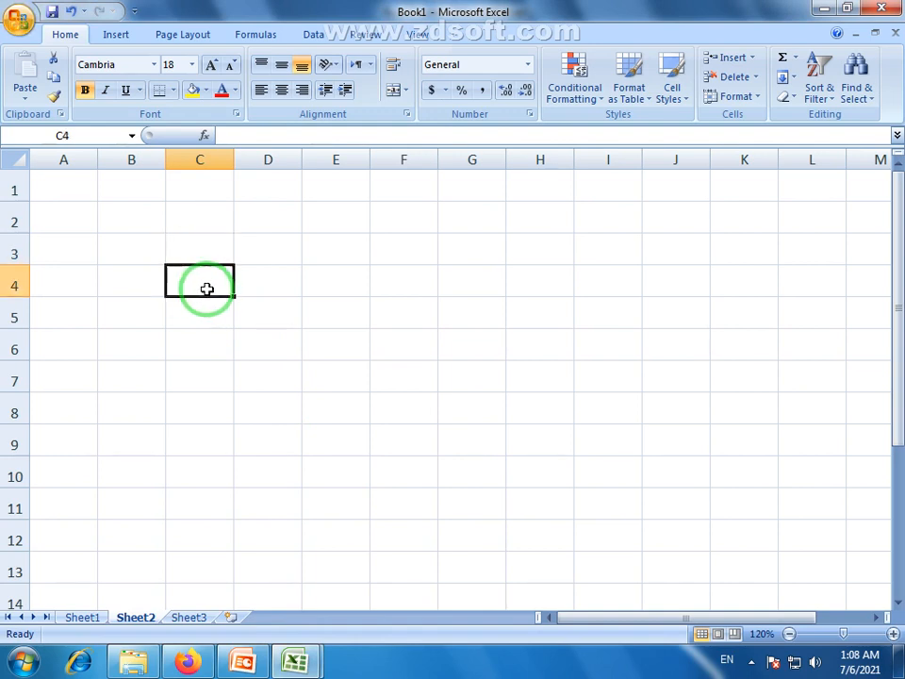
click(216, 253)
click(210, 281)
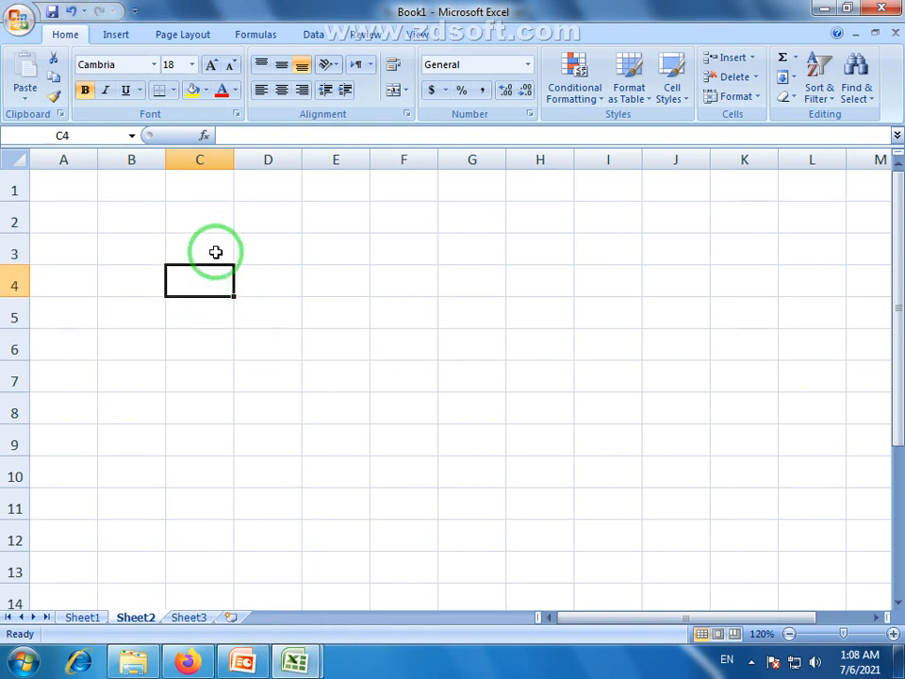
Step: Enter the numbers 15 in cell C3 and 5 in cell C4 of Sheet2
click(216, 252)
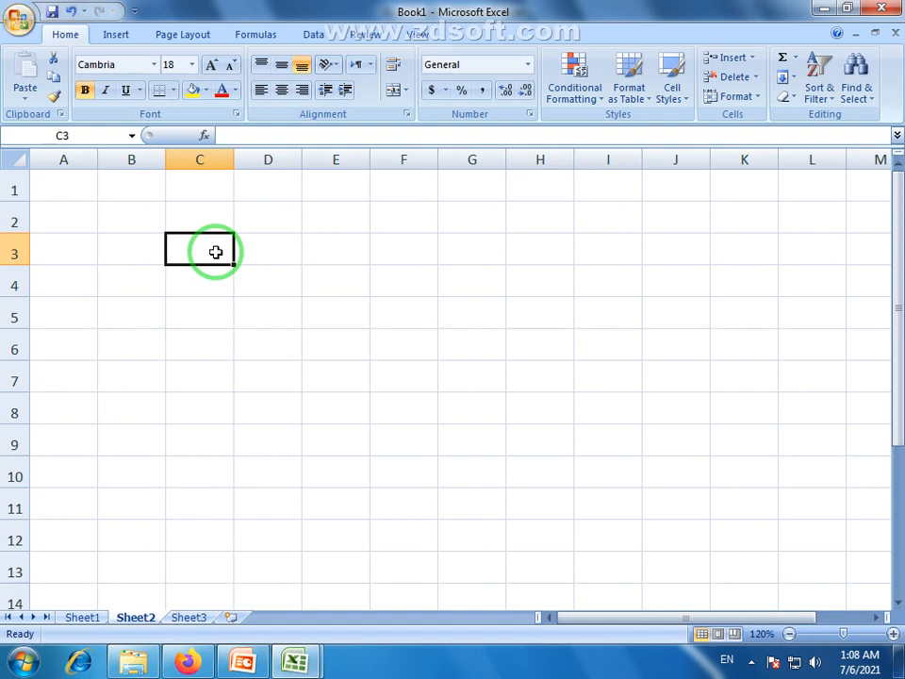
text(41)
key(BackSpace)
key(BackSpace)
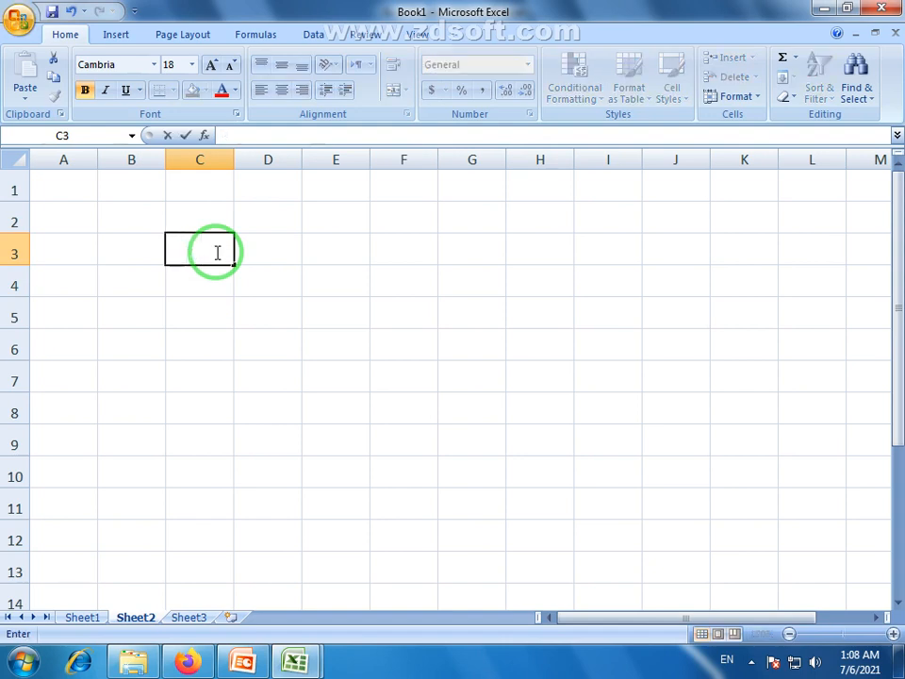
text(15)
click(211, 277)
text(5)
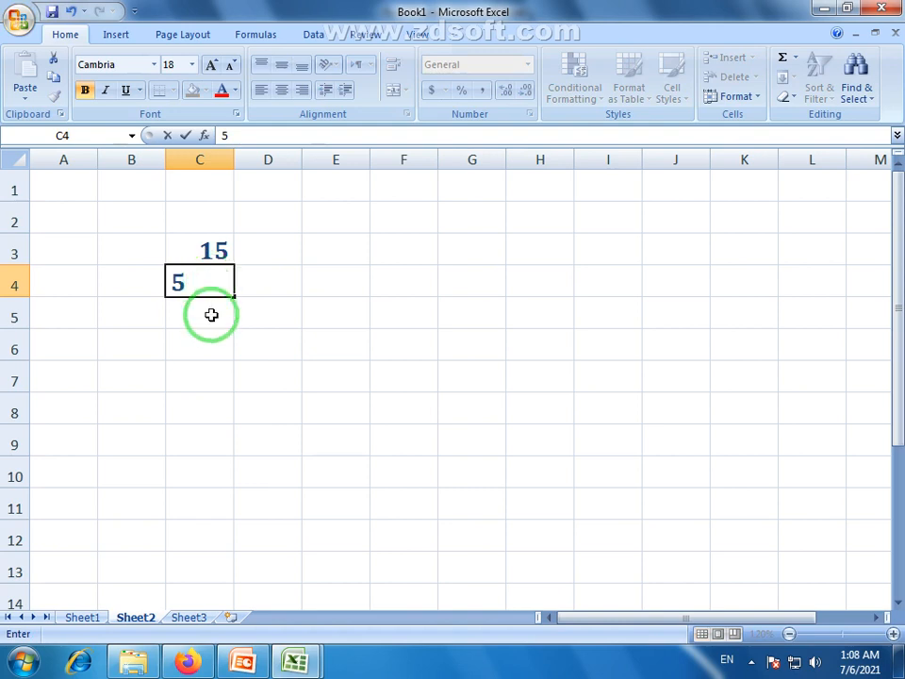
click(213, 345)
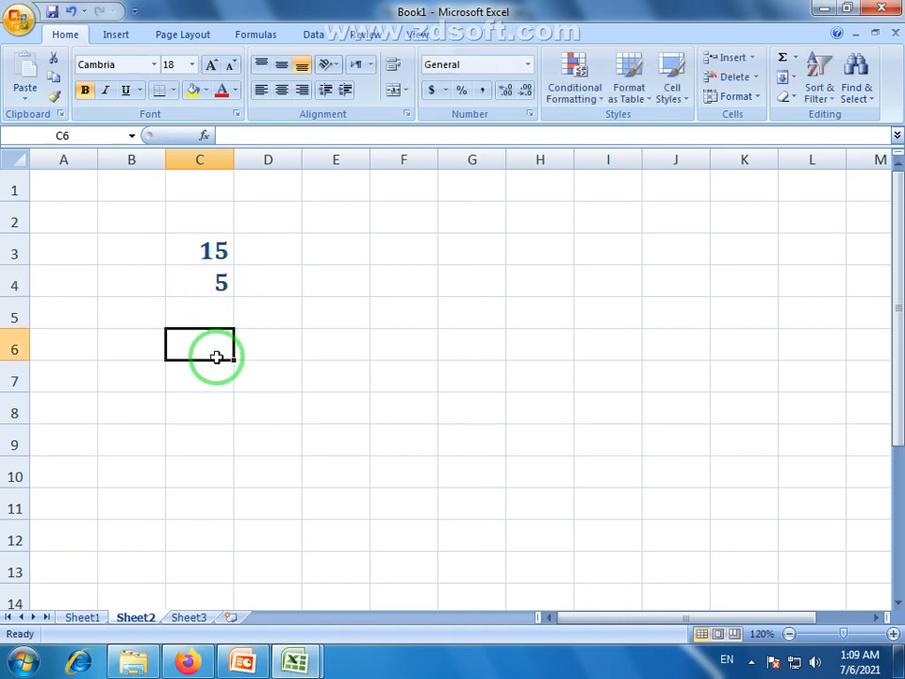
click(214, 382)
click(212, 255)
click(209, 281)
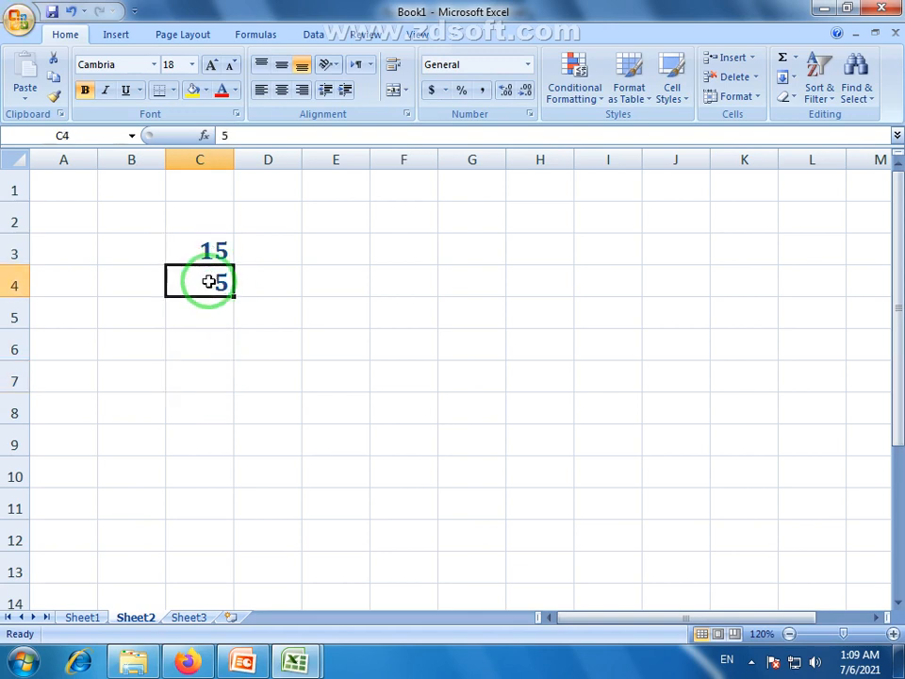
click(216, 252)
click(206, 284)
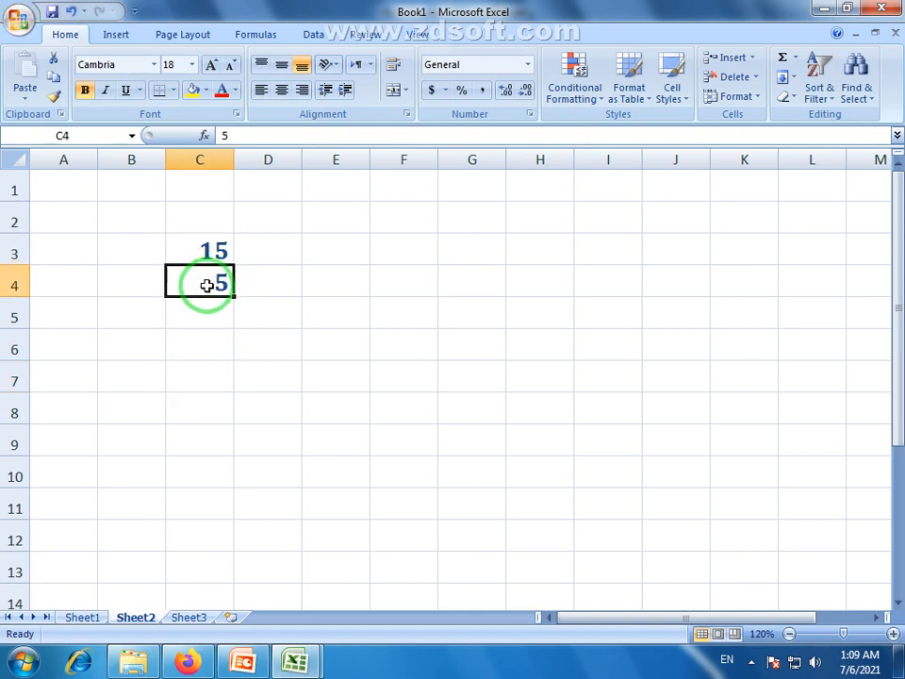
drag(207, 243, 212, 281)
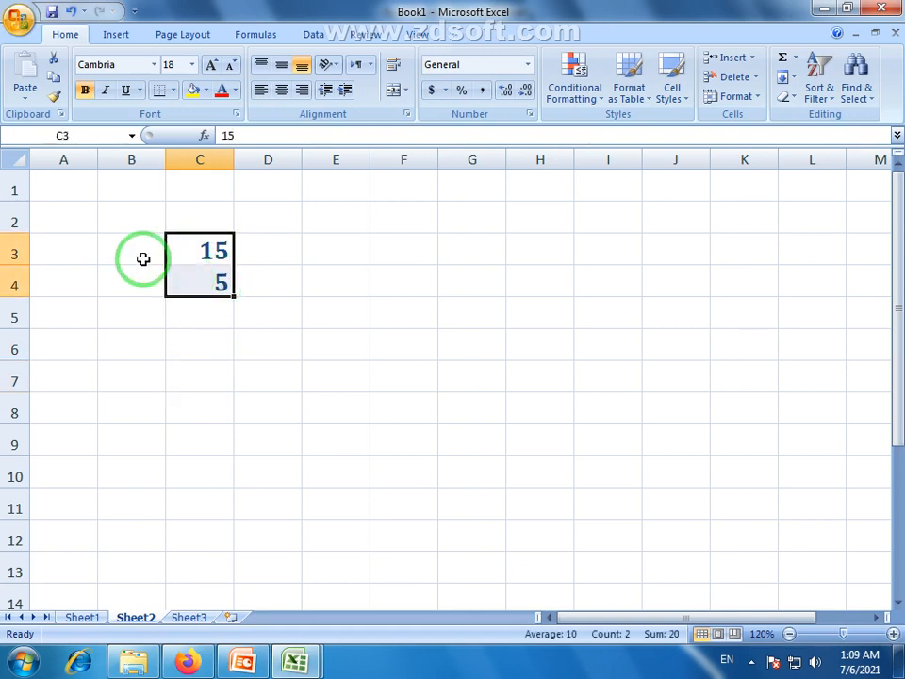
click(706, 507)
drag(598, 620, 698, 624)
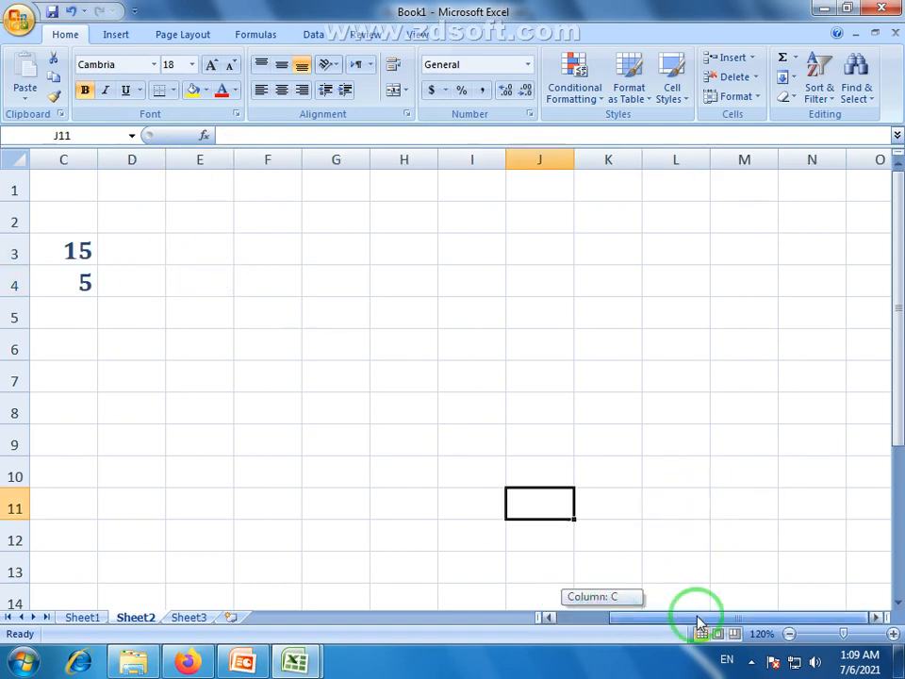
click(776, 507)
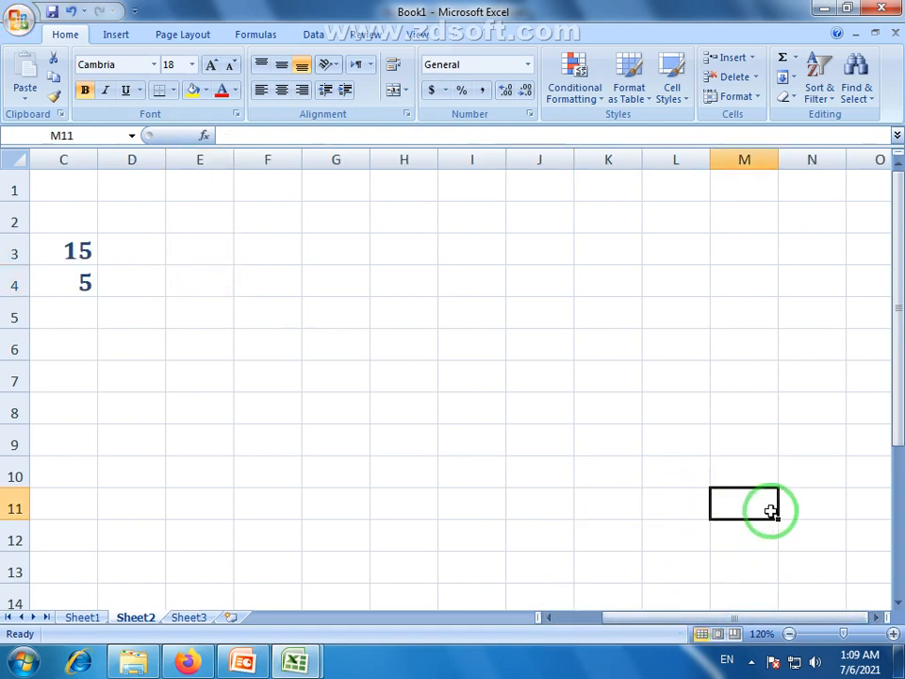
click(833, 541)
drag(798, 617, 640, 600)
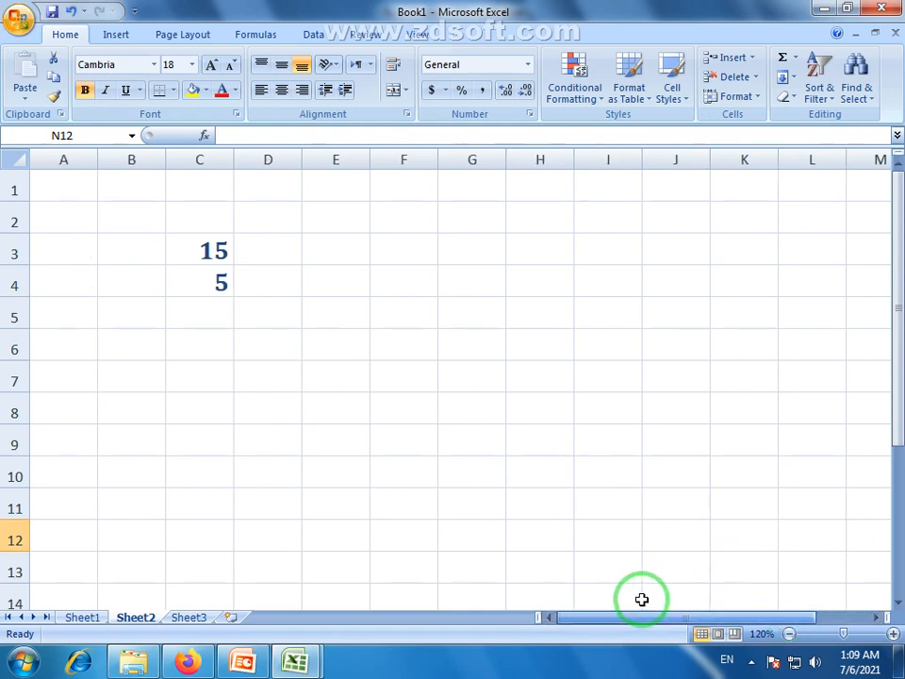
click(222, 355)
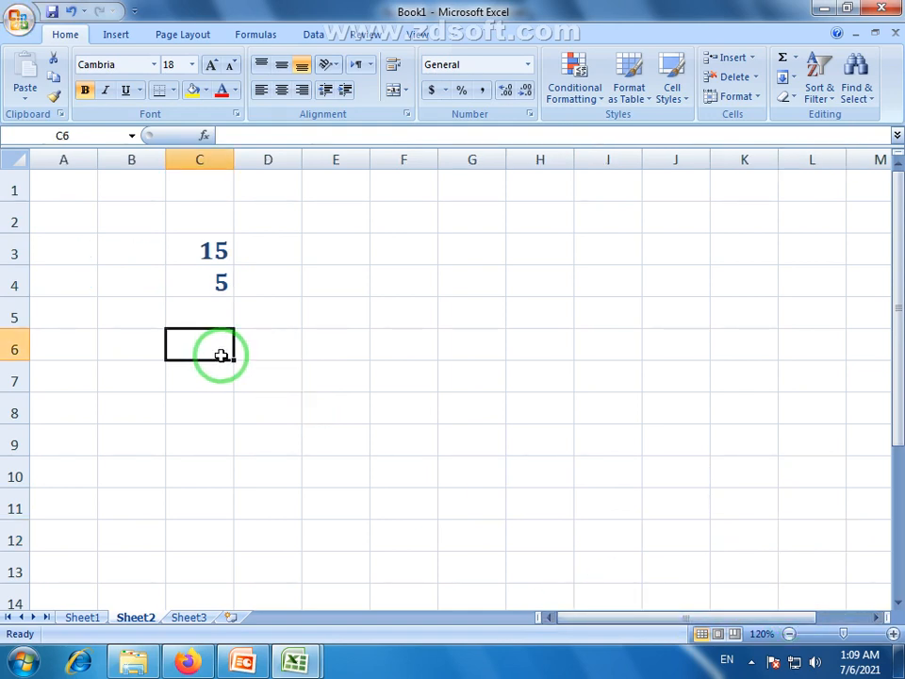
click(203, 250)
click(203, 284)
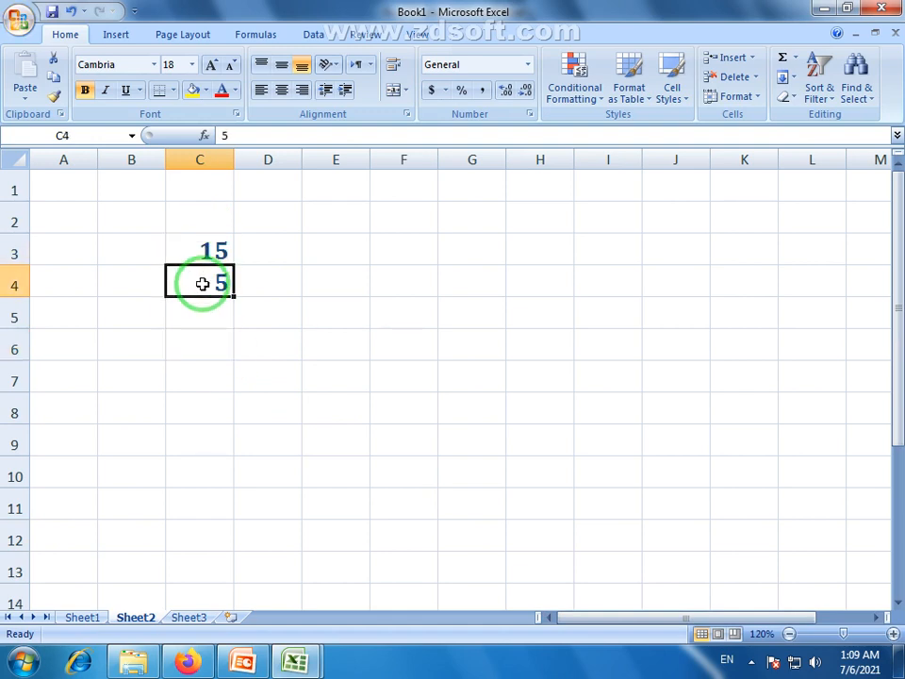
Step: Add the two numbers in cell C6 with the literal formula =15+5
click(211, 350)
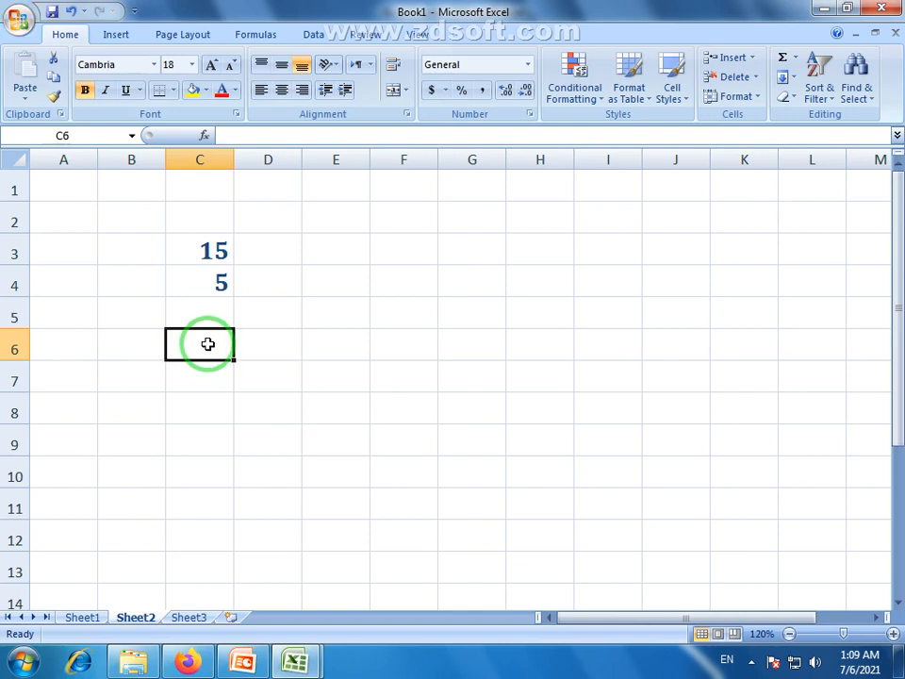
text(=)
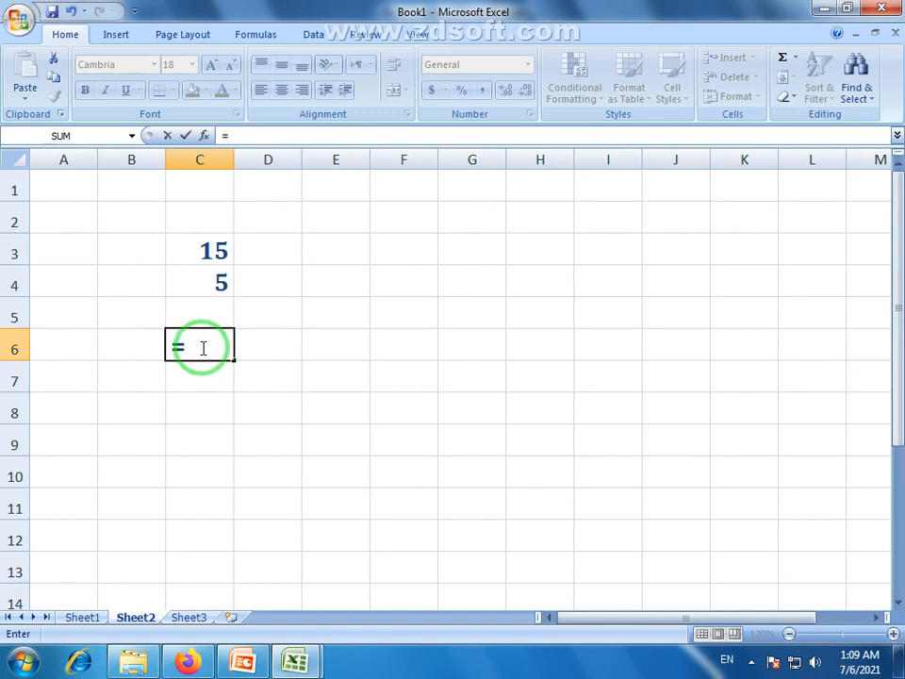
text(15)
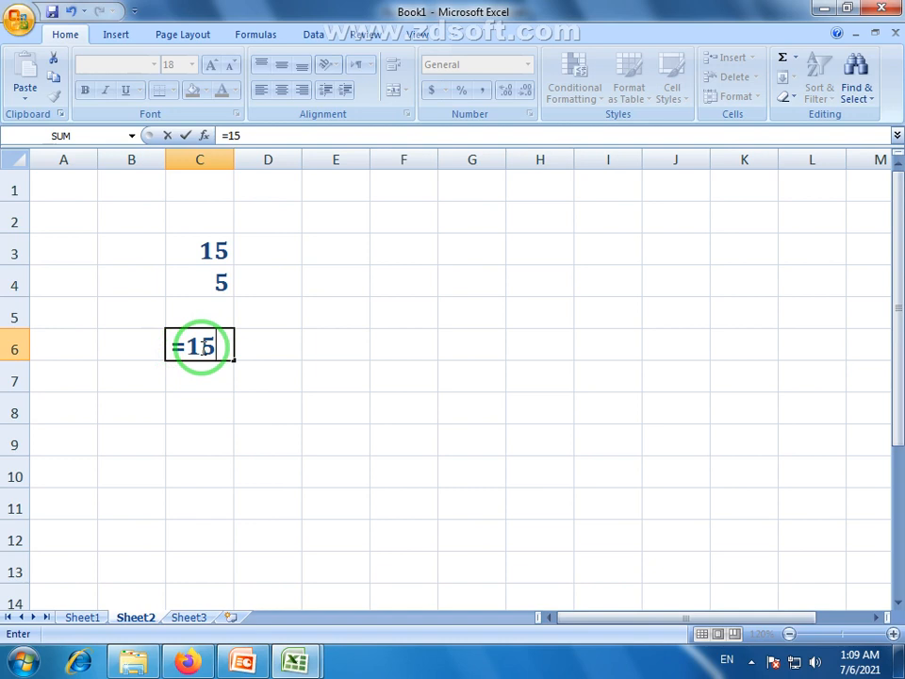
text(+)
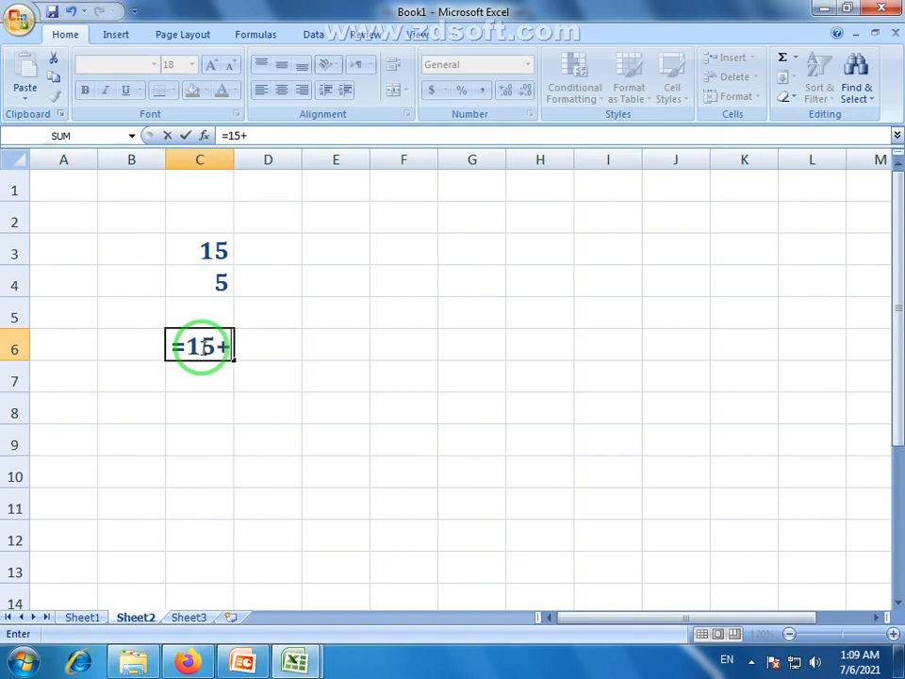
text(5)
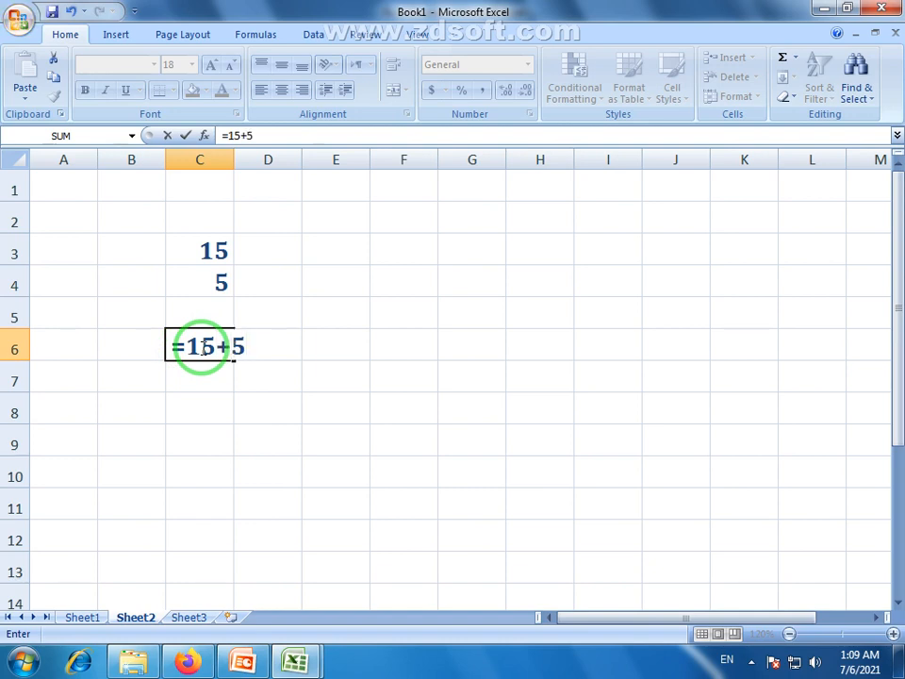
key(Return)
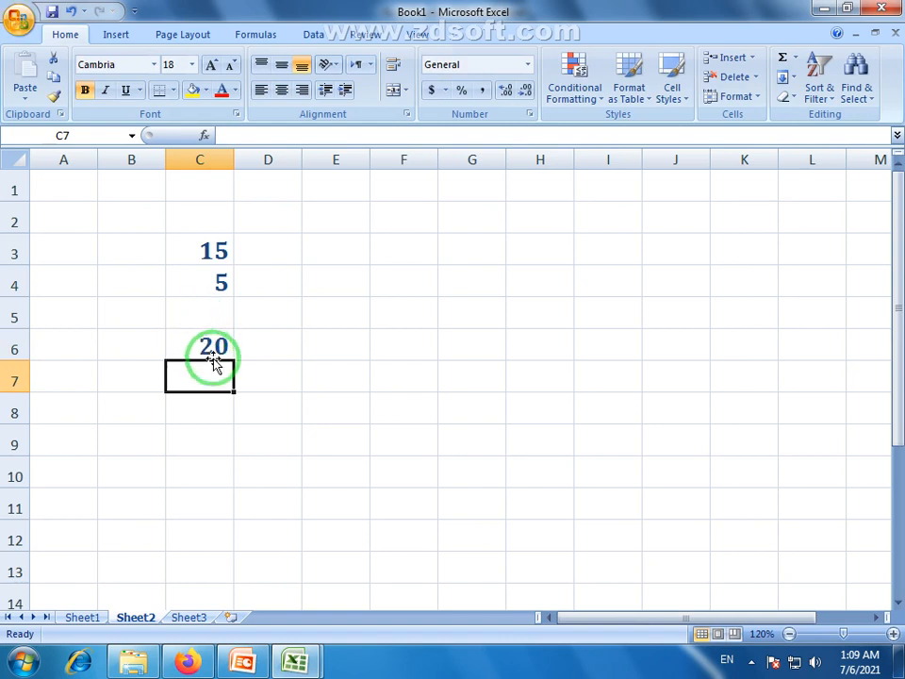
click(205, 345)
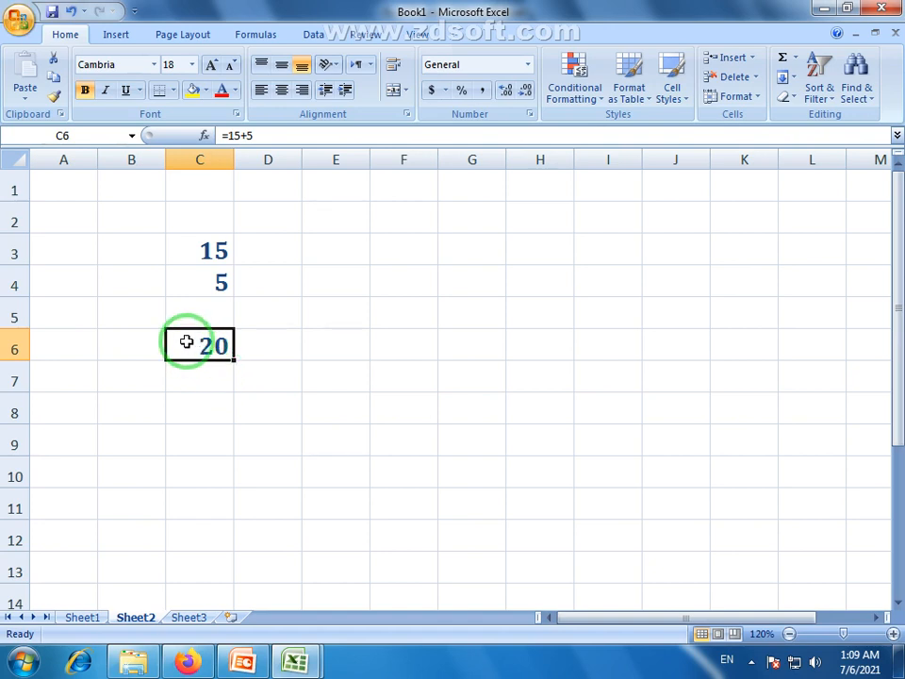
click(209, 384)
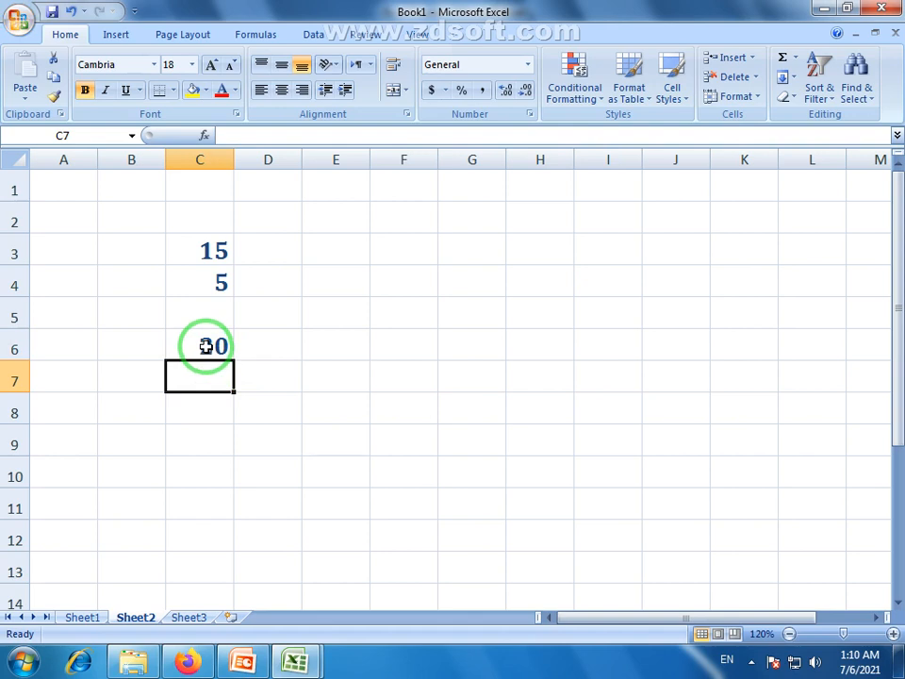
click(206, 347)
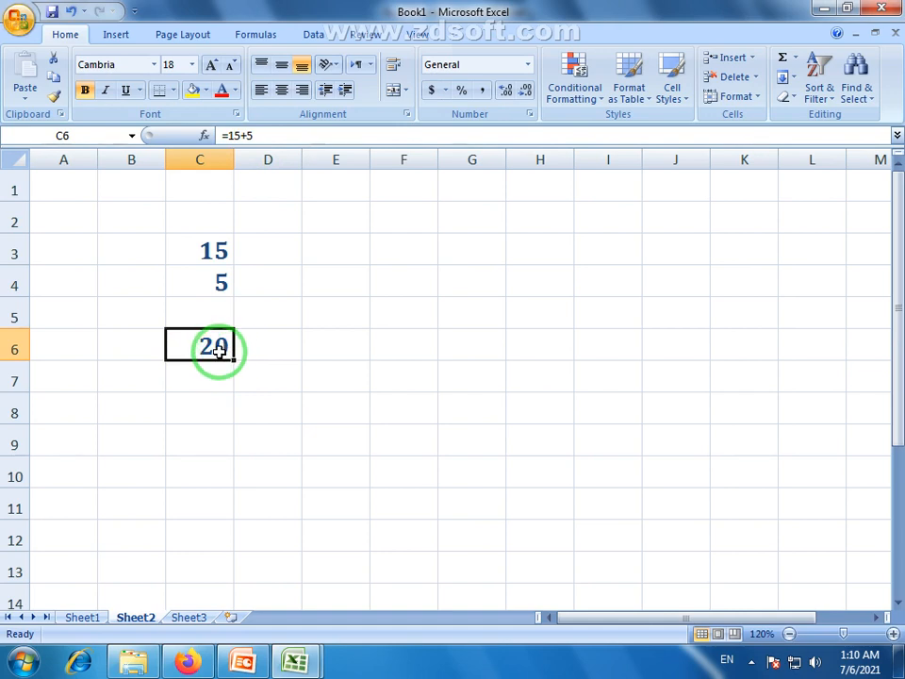
drag(201, 257, 213, 281)
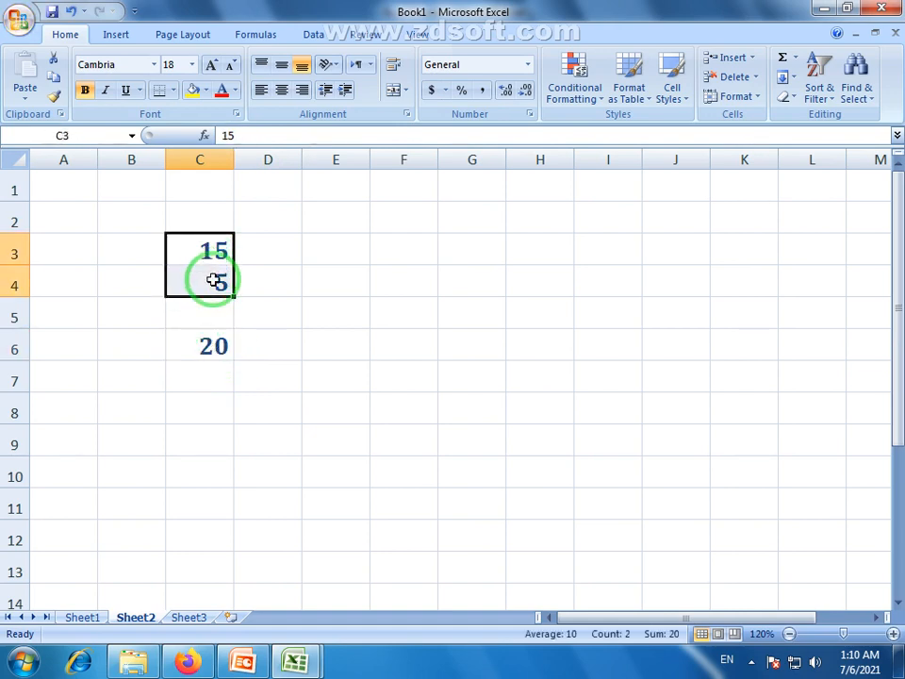
click(211, 347)
click(207, 252)
Step: Change the number in C4 to 25 and check the formula in C6 against C3:C4
click(217, 283)
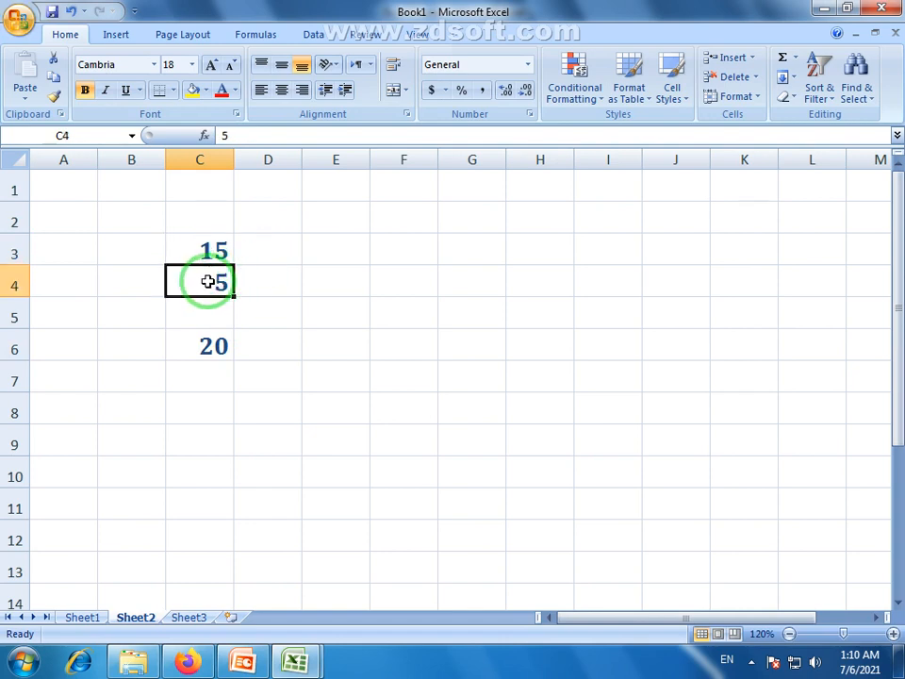
click(233, 282)
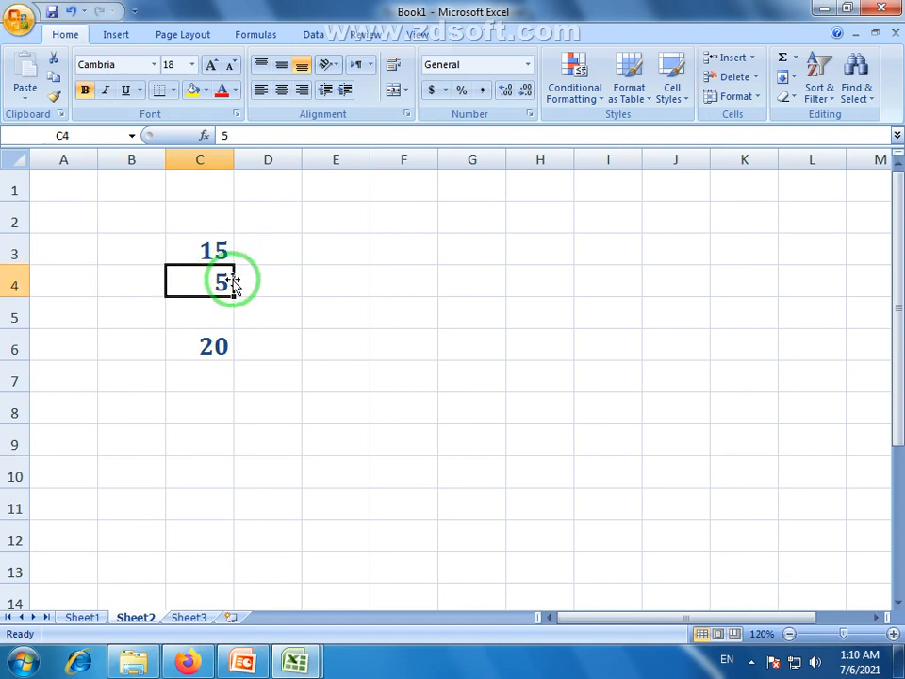
text(25)
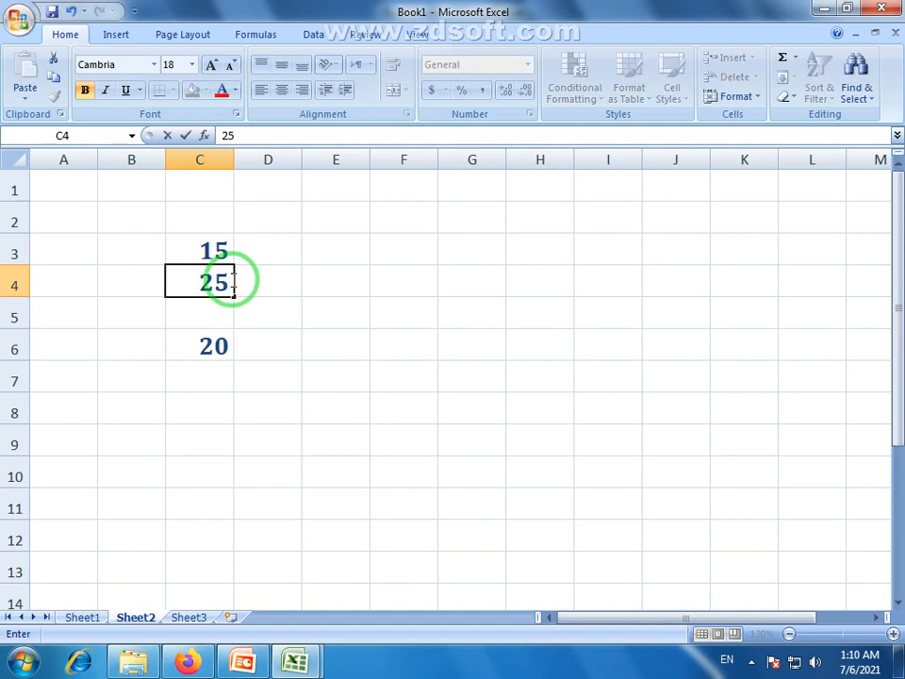
key(Return)
click(216, 252)
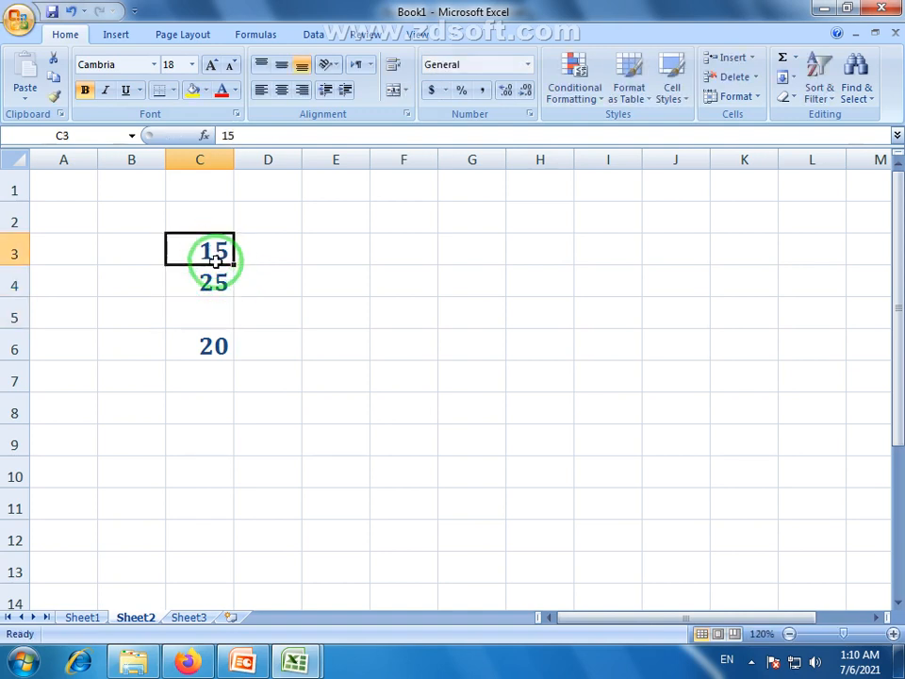
key(shift+Down)
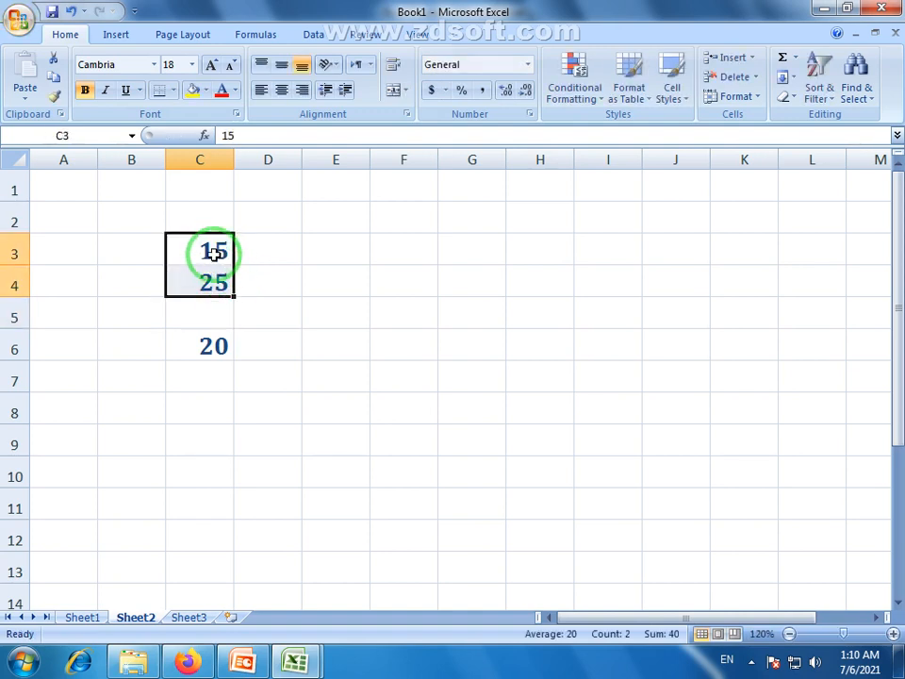
click(216, 348)
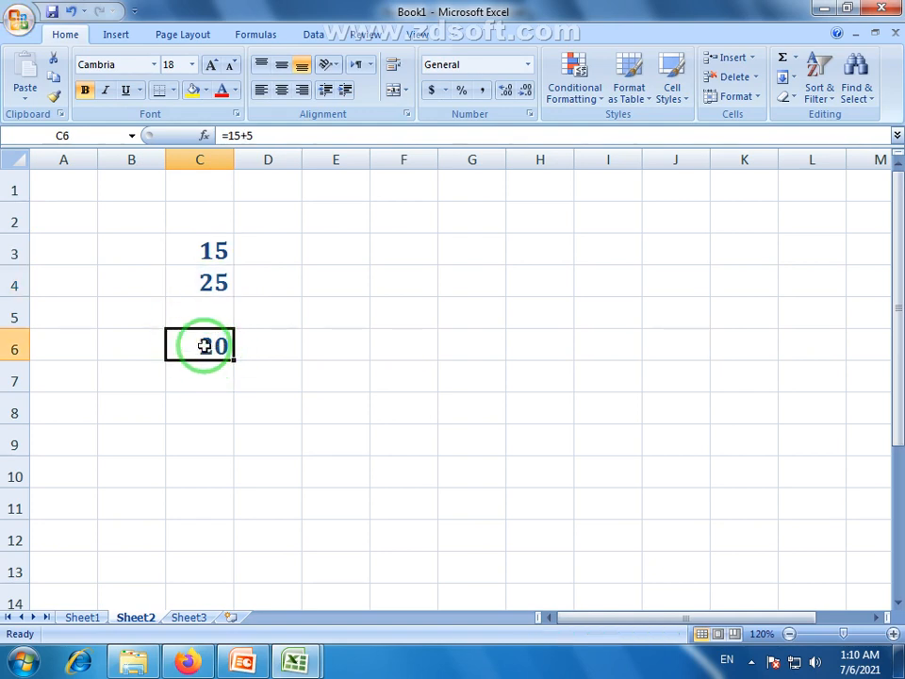
Step: Enter a + sign in cell B6 as the label for the addition result
click(131, 346)
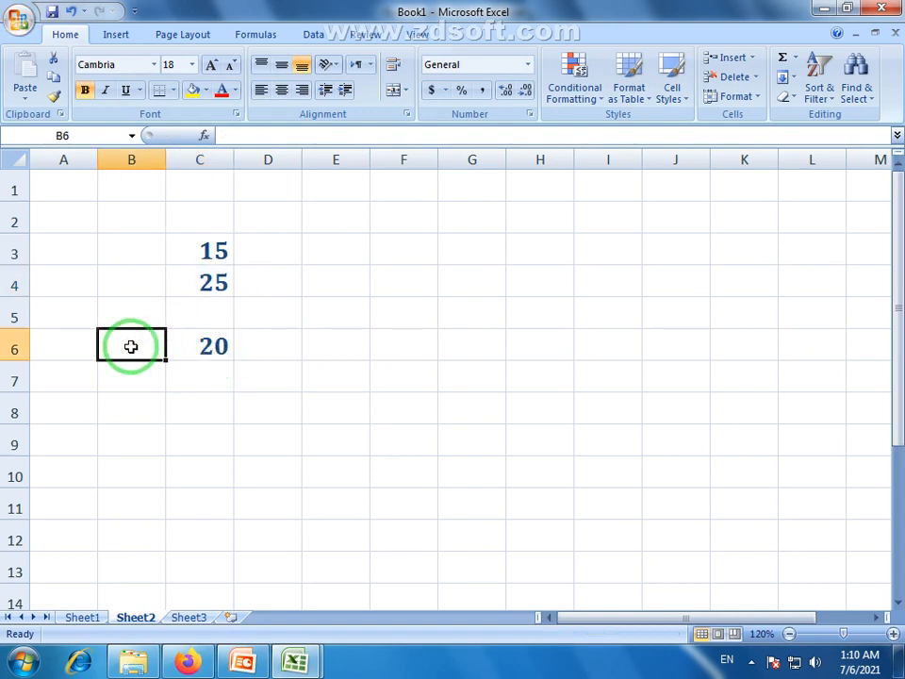
text(+)
key(Return)
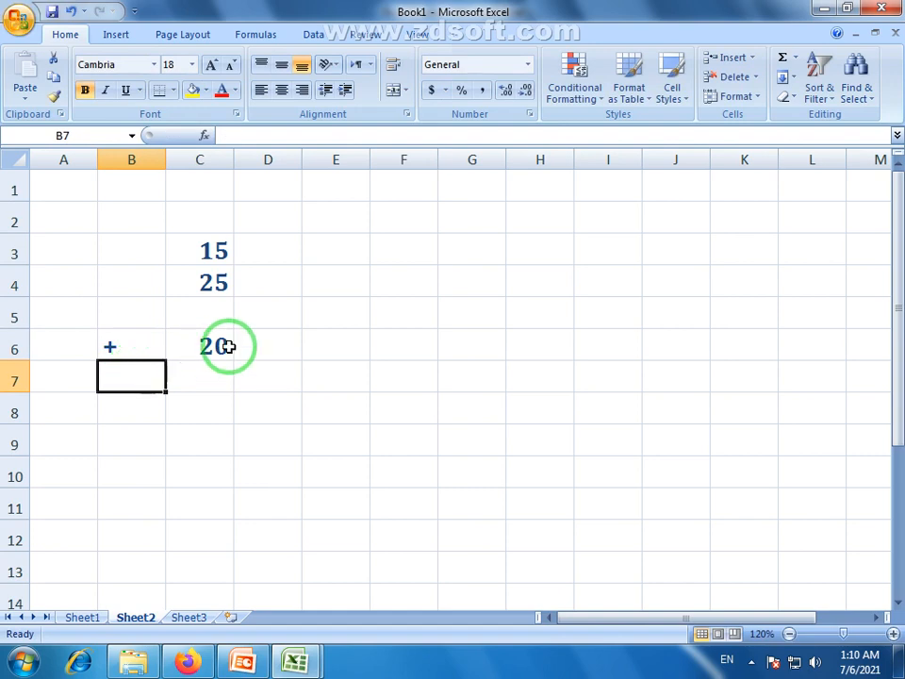
Step: Compare the literal formula in cell C6 with the numbers in C3 and C4
click(212, 351)
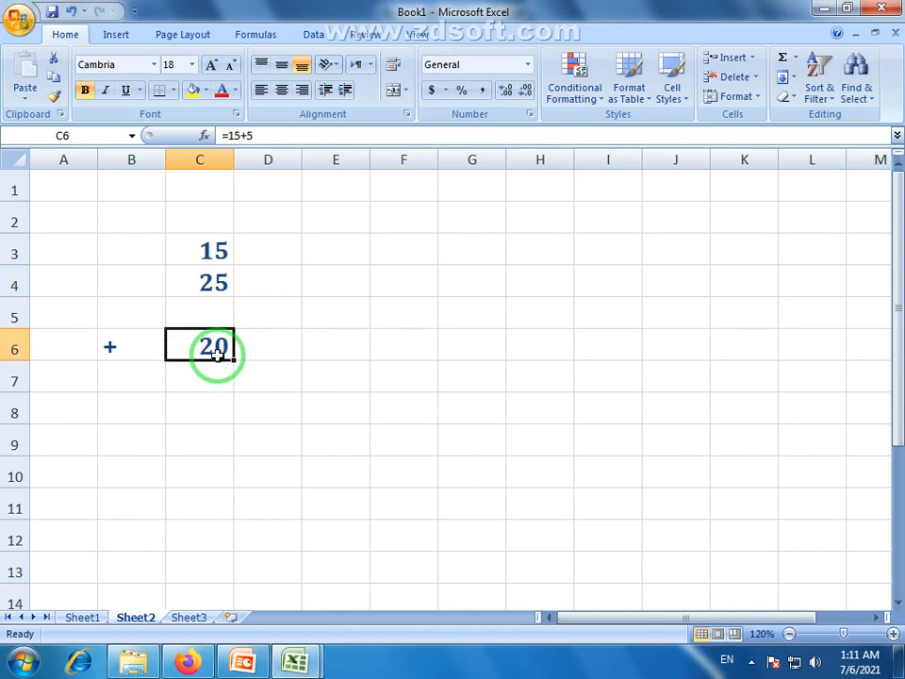
drag(214, 247, 216, 286)
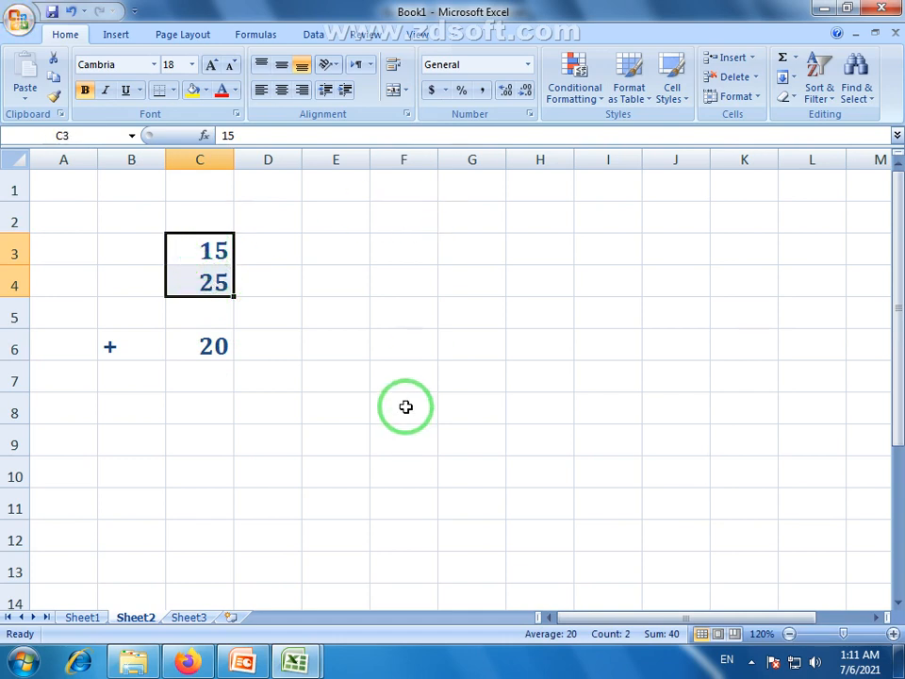
click(202, 249)
click(210, 279)
click(212, 256)
click(218, 288)
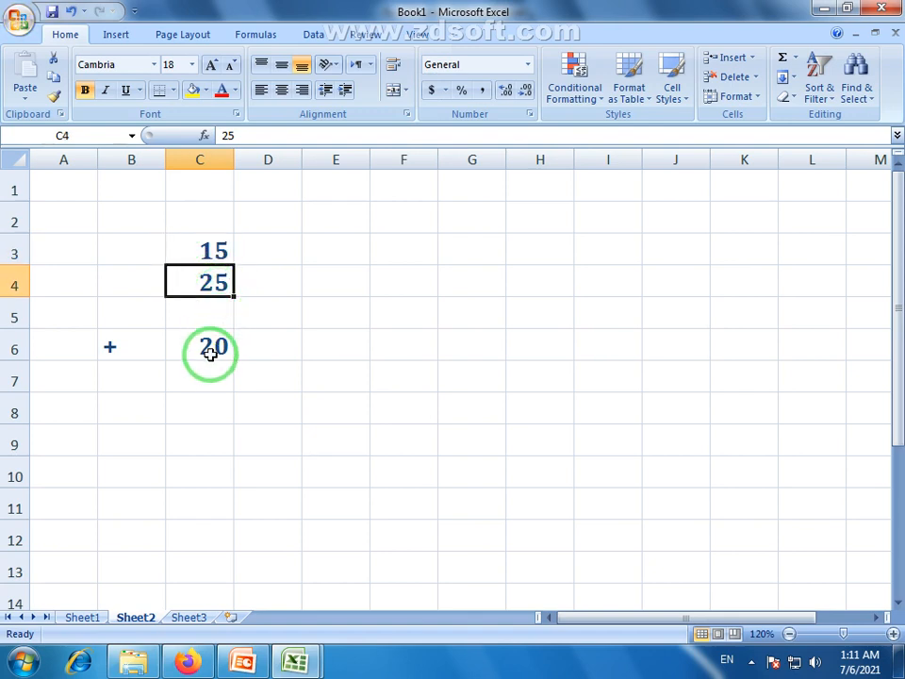
click(210, 348)
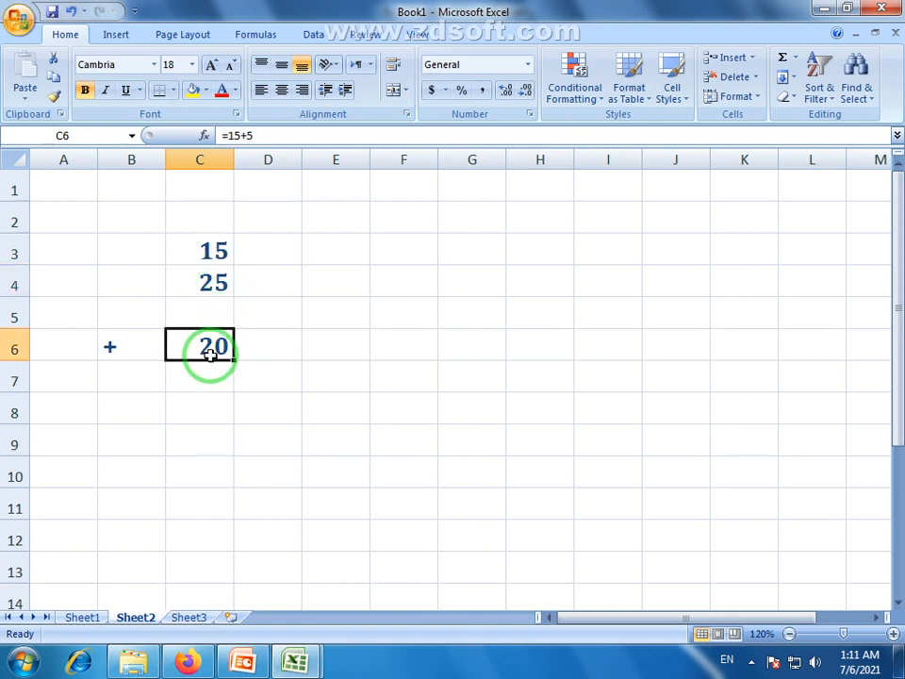
Step: Set the number in cell C4 to 5 and clear the literal formula from C6
click(211, 283)
text(5)
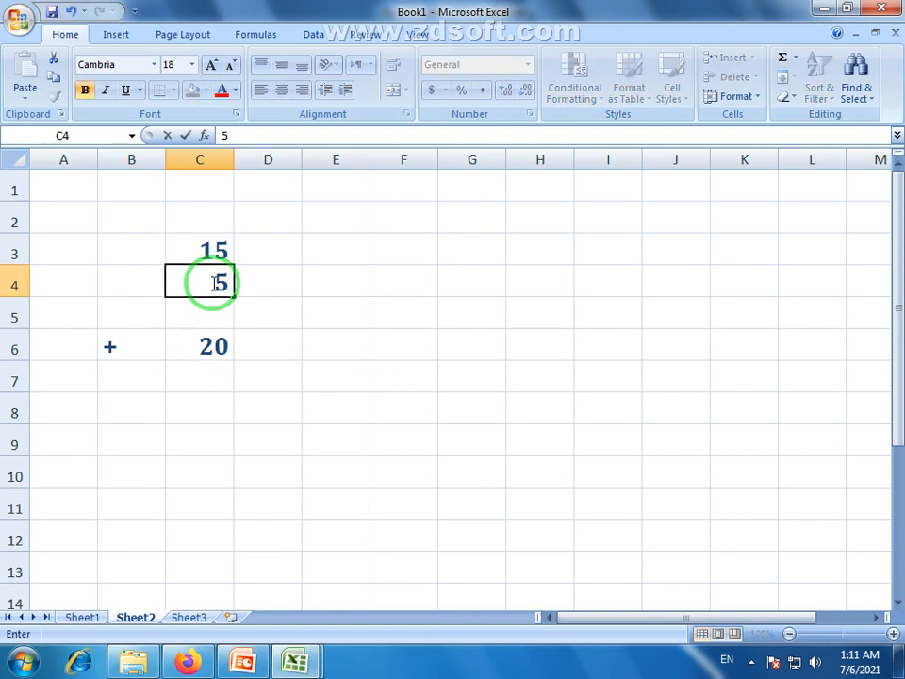
click(218, 347)
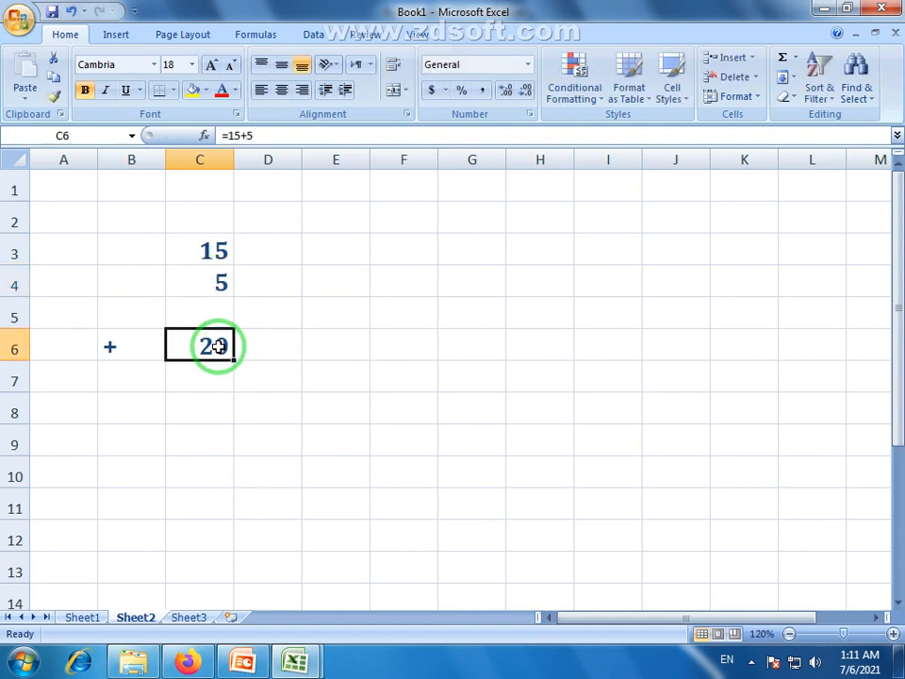
key(Delete)
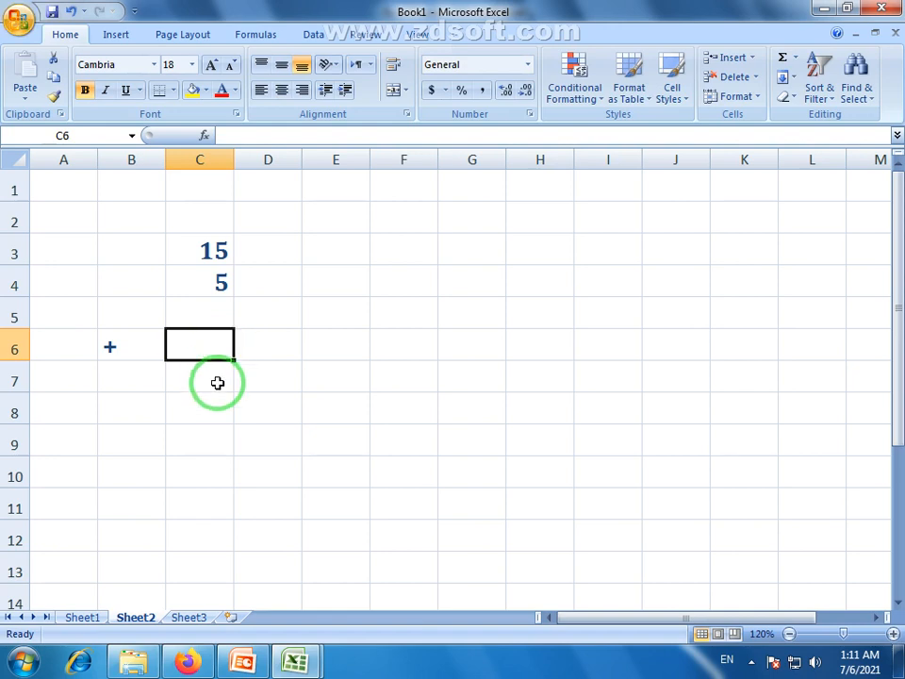
click(216, 381)
click(212, 345)
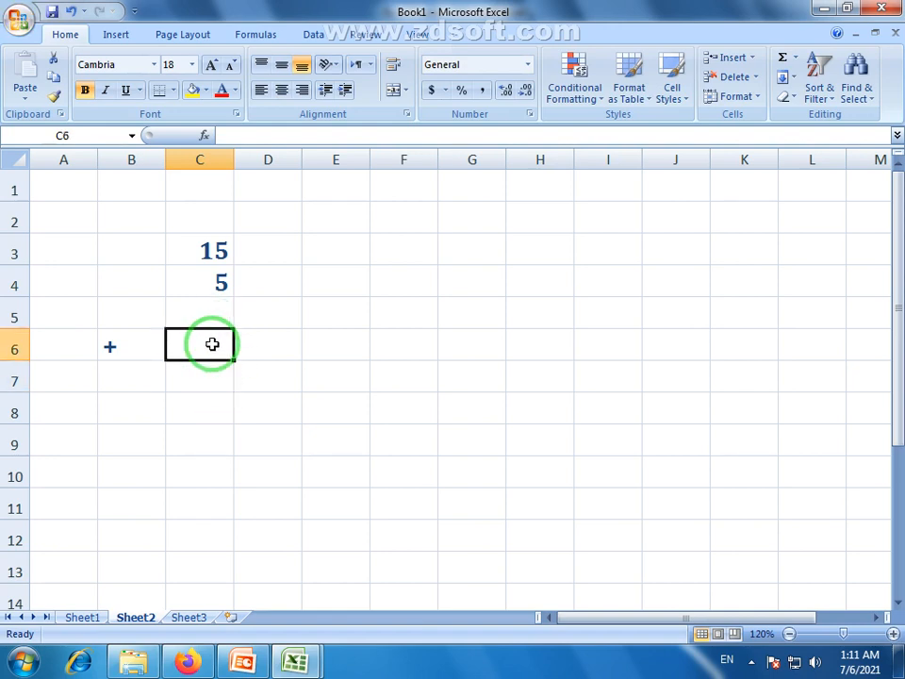
Step: Review the two input numbers in C3 and C4 and the result cell C6
click(219, 251)
click(221, 276)
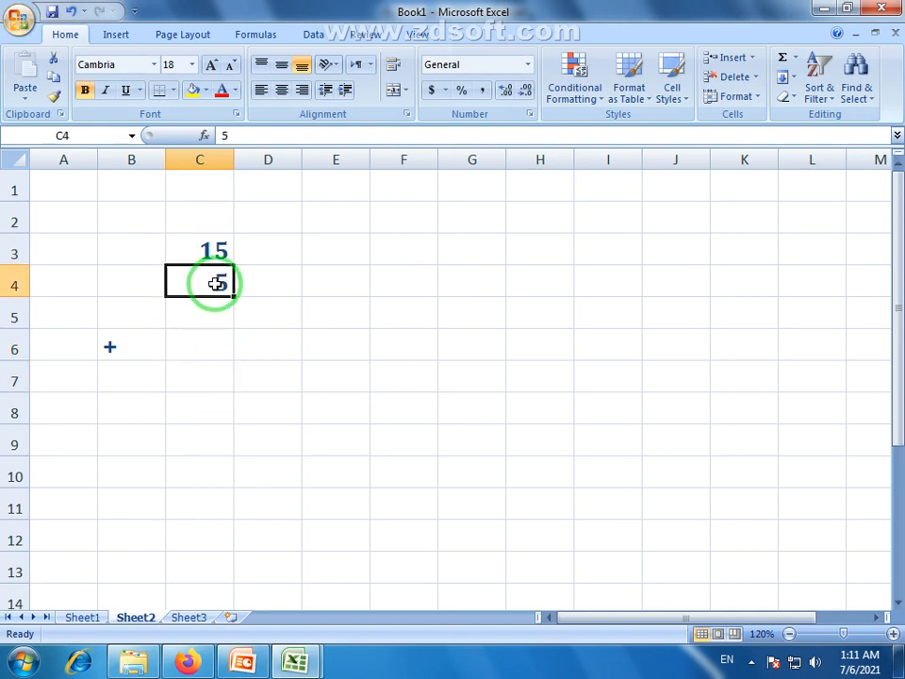
click(202, 348)
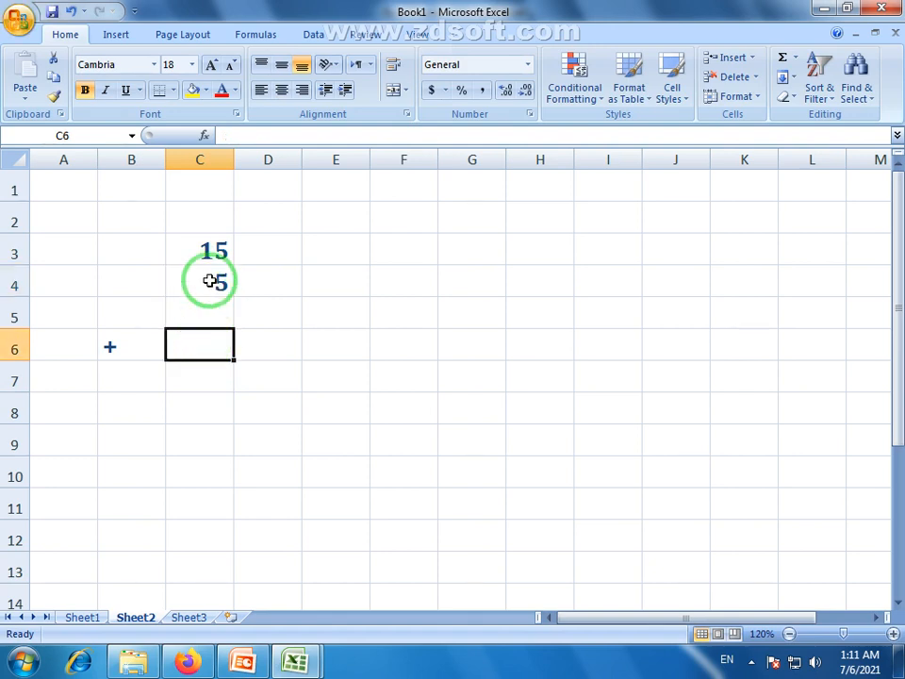
click(217, 251)
drag(219, 251, 219, 284)
click(220, 342)
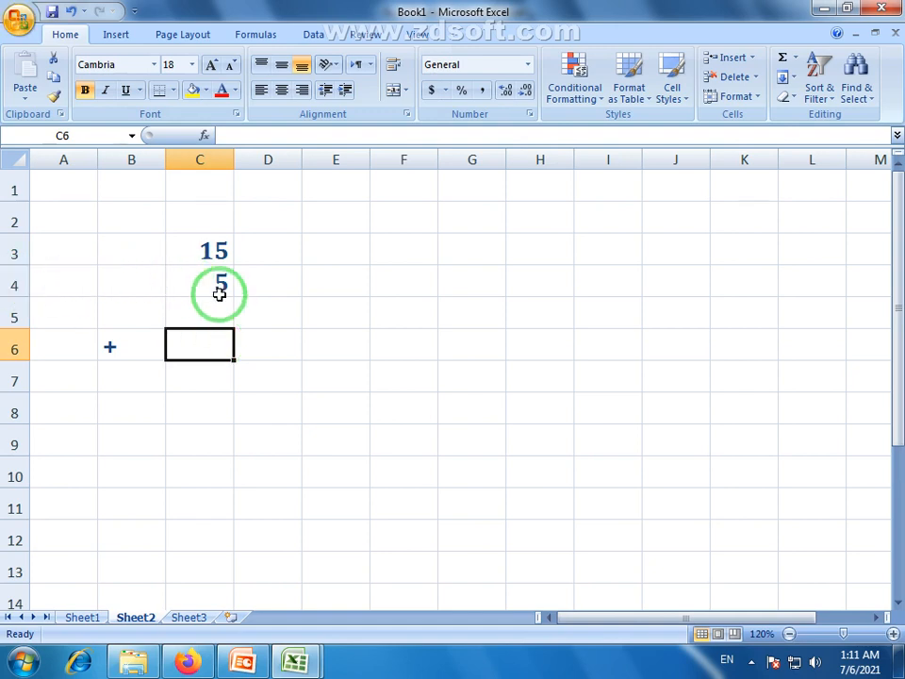
click(205, 250)
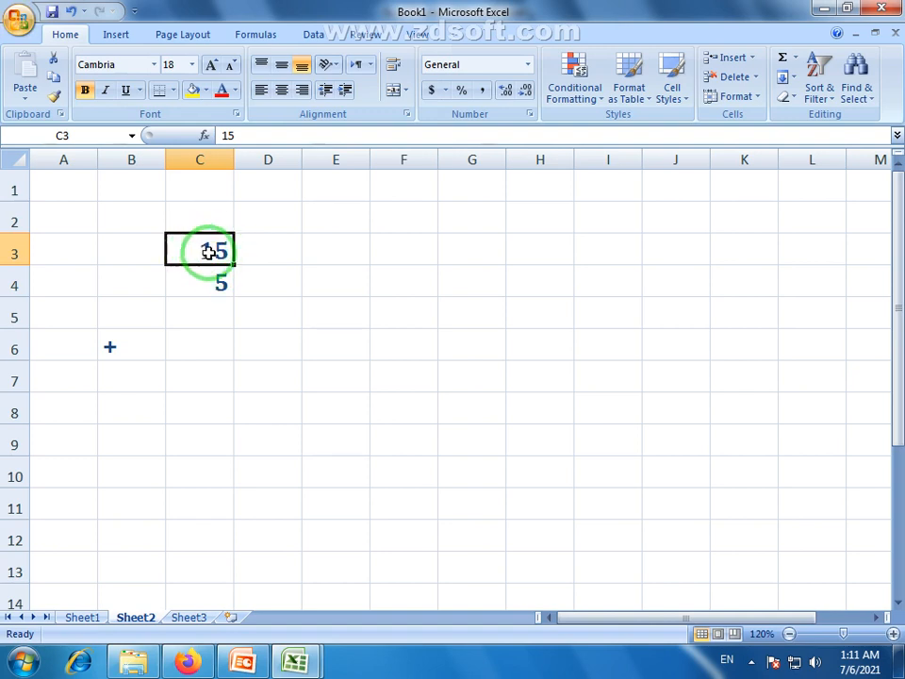
click(218, 275)
click(216, 258)
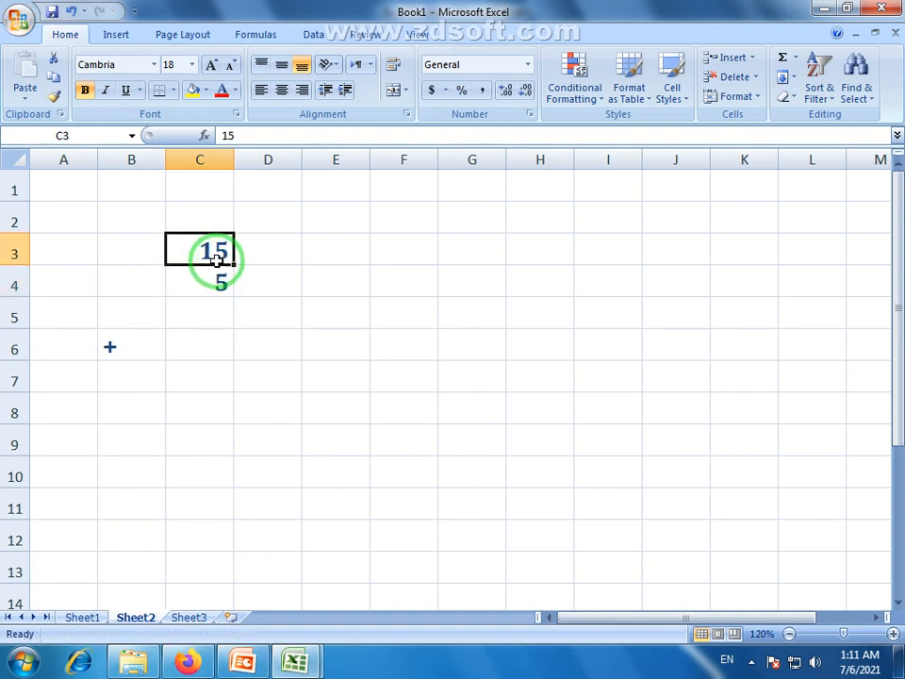
click(214, 345)
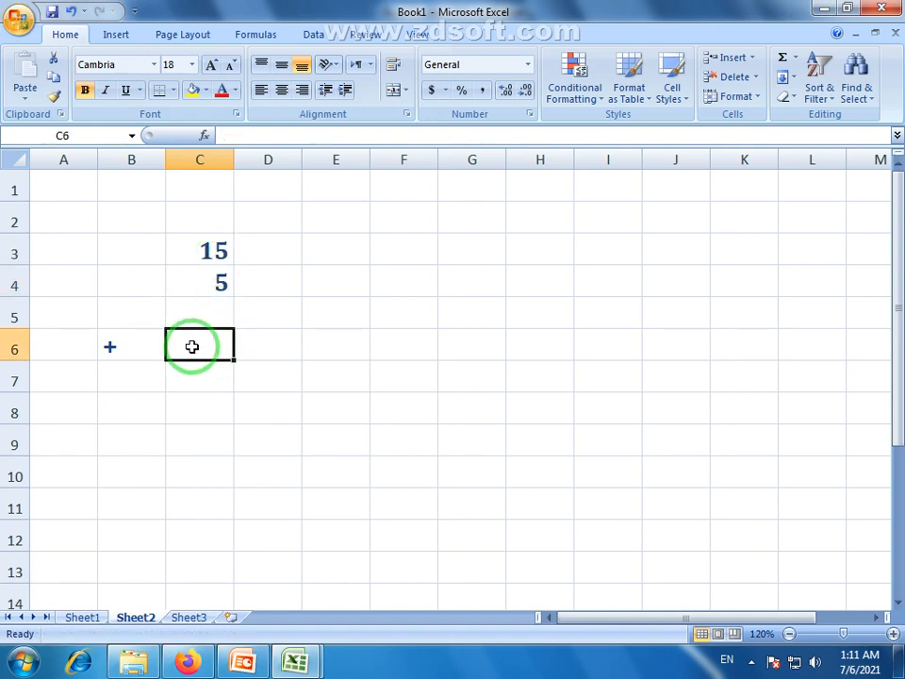
click(213, 251)
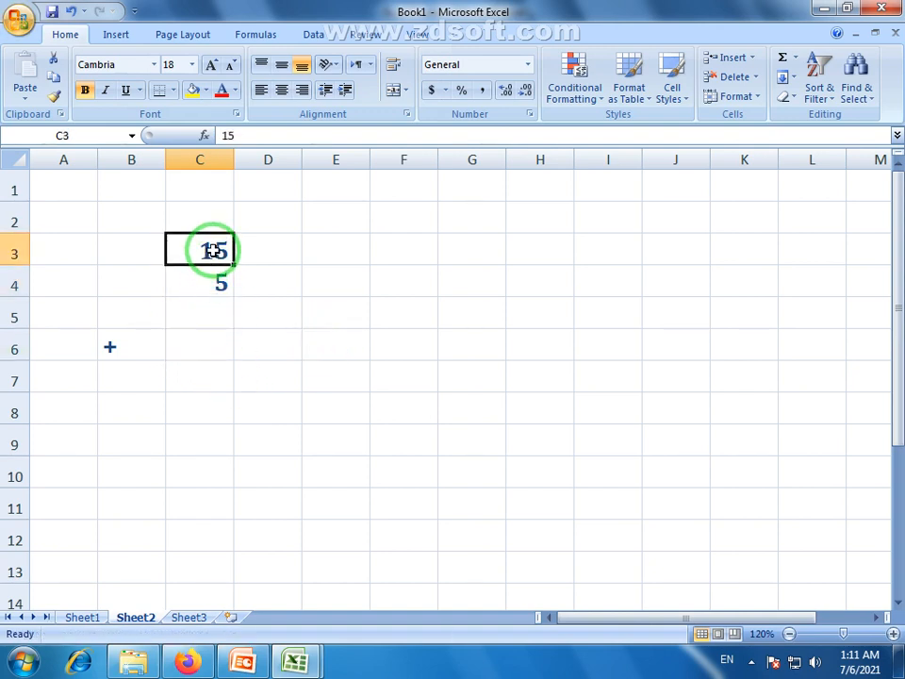
click(221, 285)
click(212, 250)
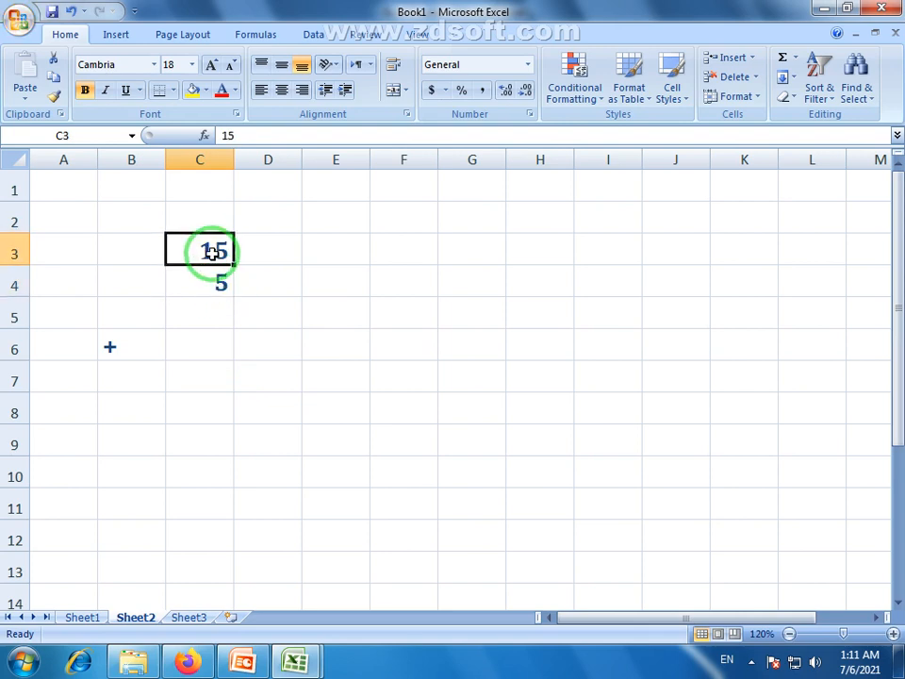
click(223, 287)
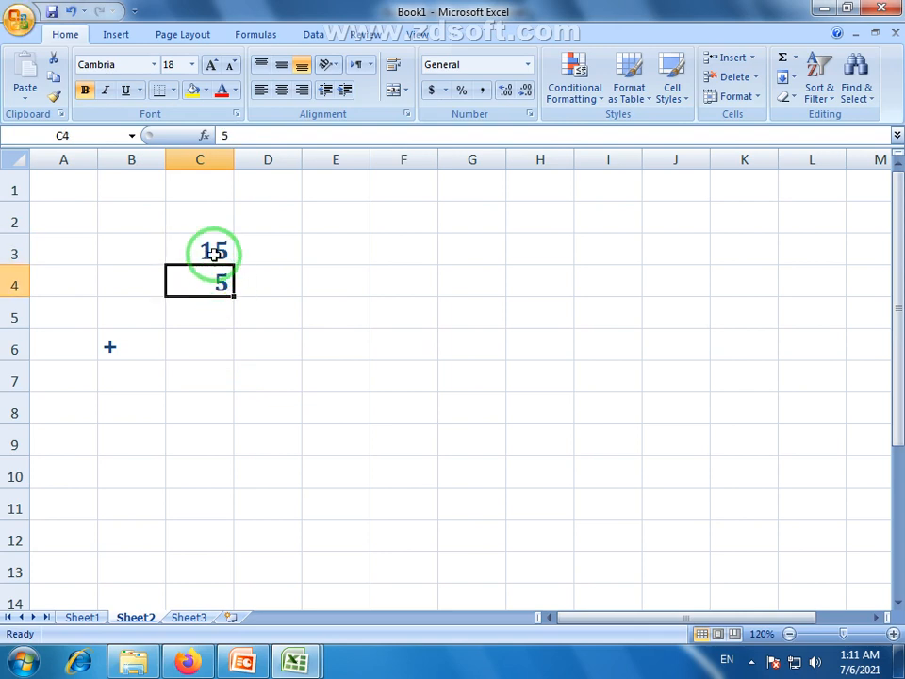
click(212, 251)
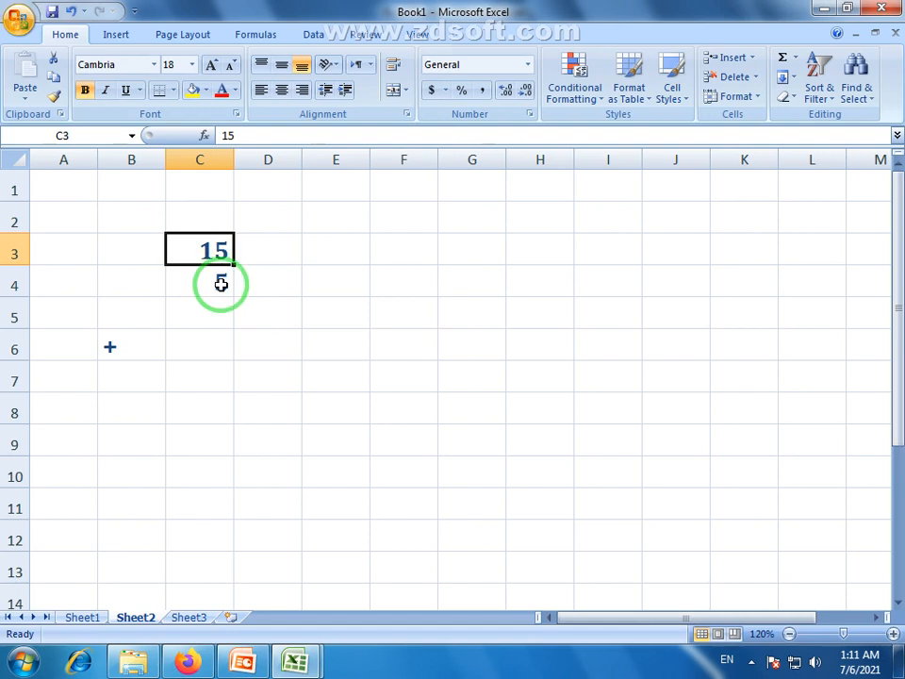
click(221, 285)
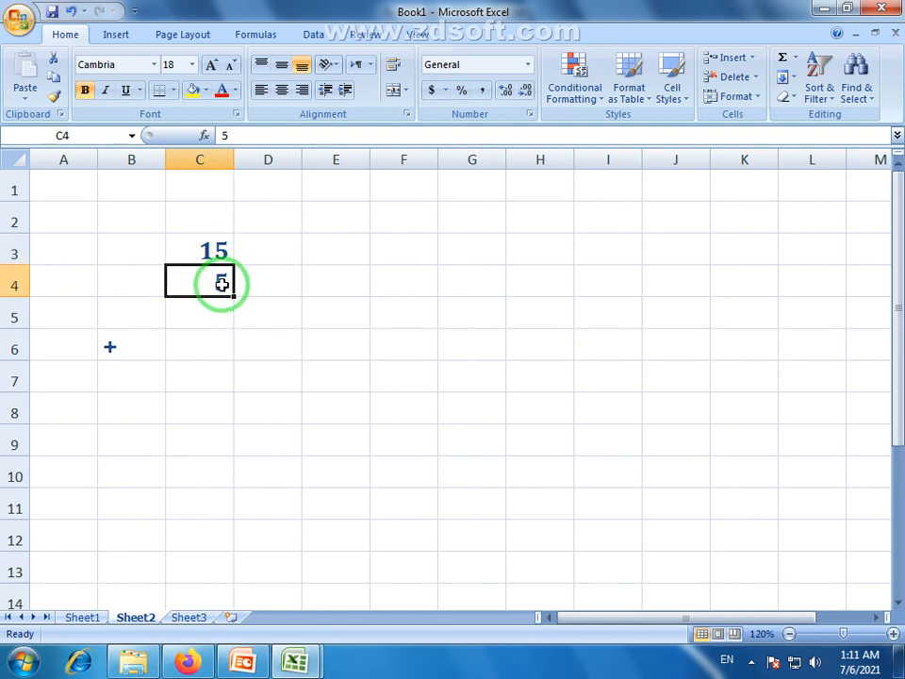
click(208, 350)
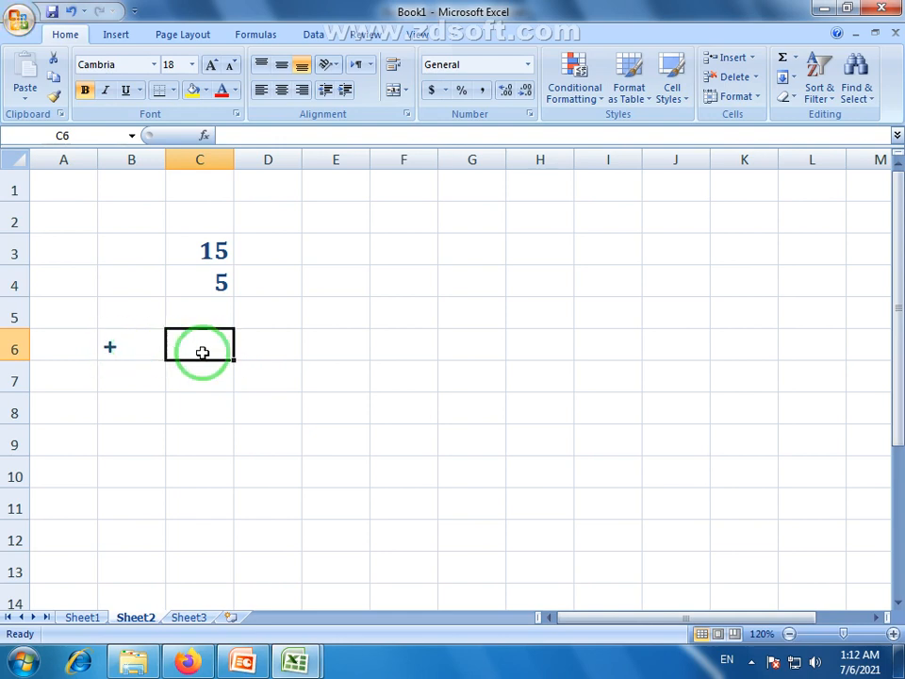
Step: Check the cell addresses of the two input numbers by their row, column and cell reference
click(215, 252)
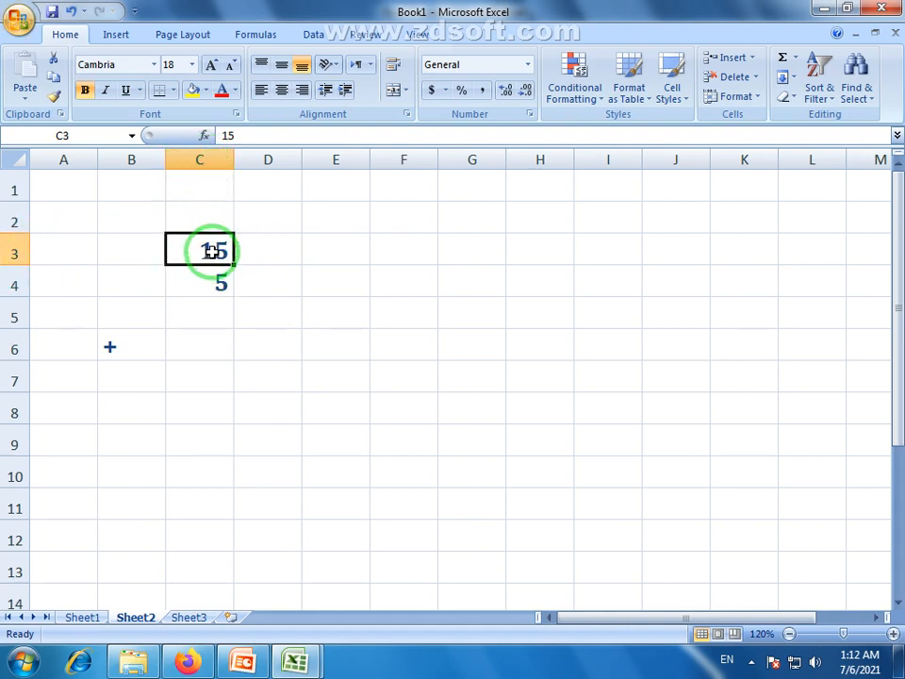
click(218, 283)
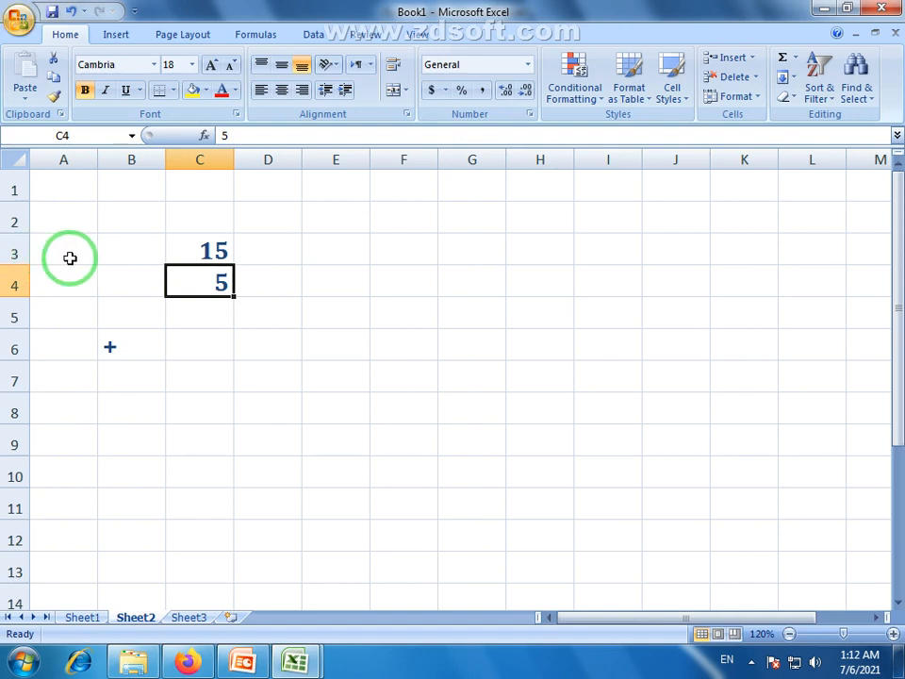
click(12, 252)
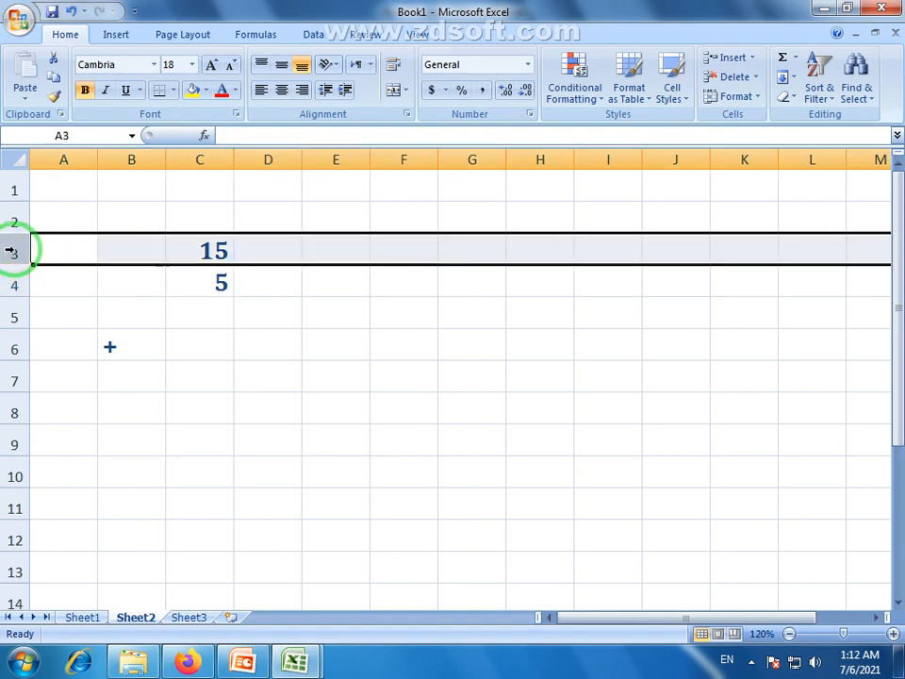
click(209, 250)
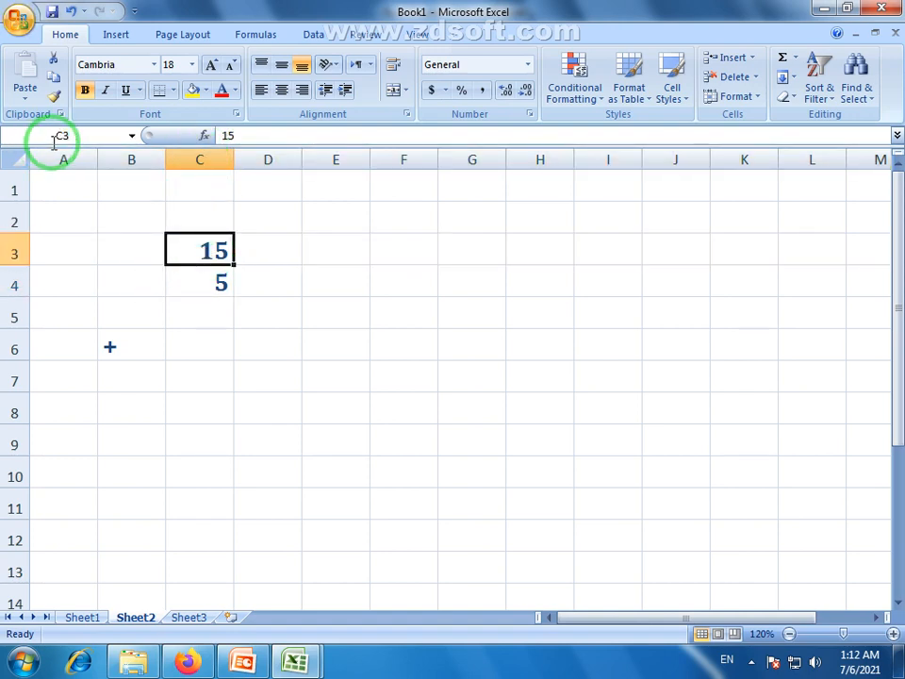
click(209, 255)
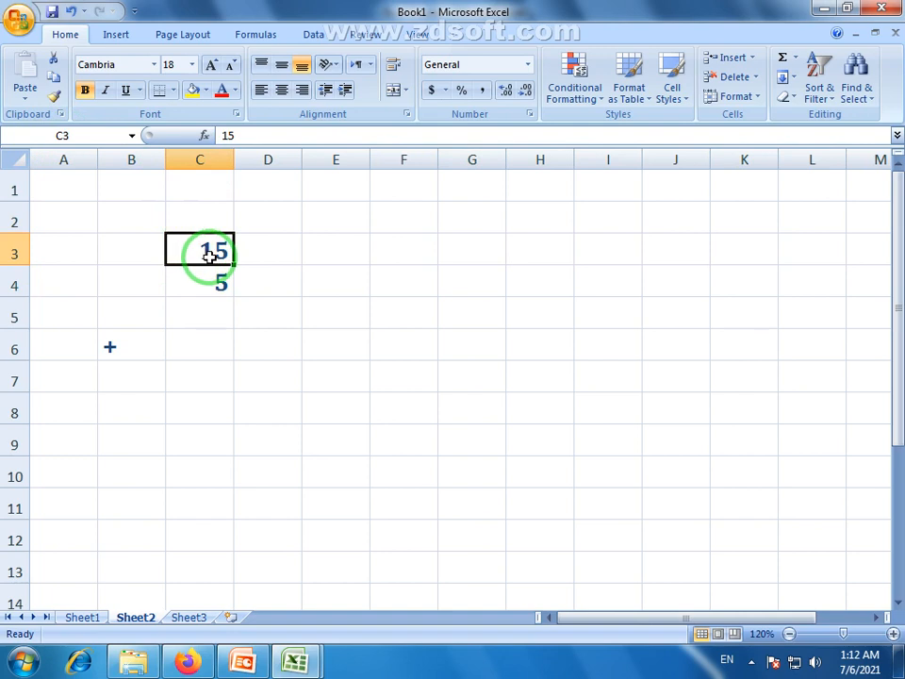
click(205, 161)
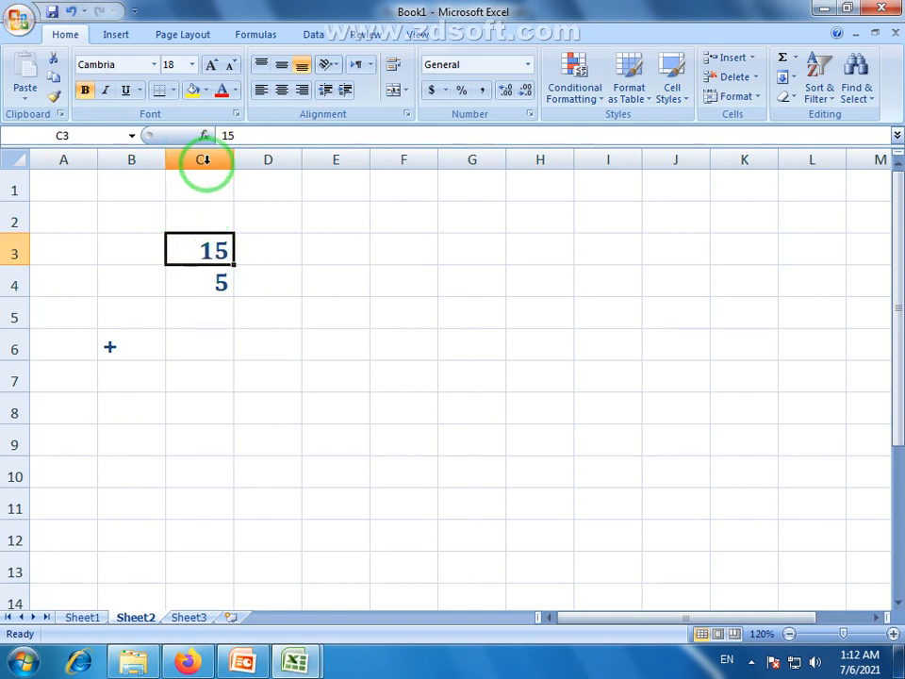
key(Return)
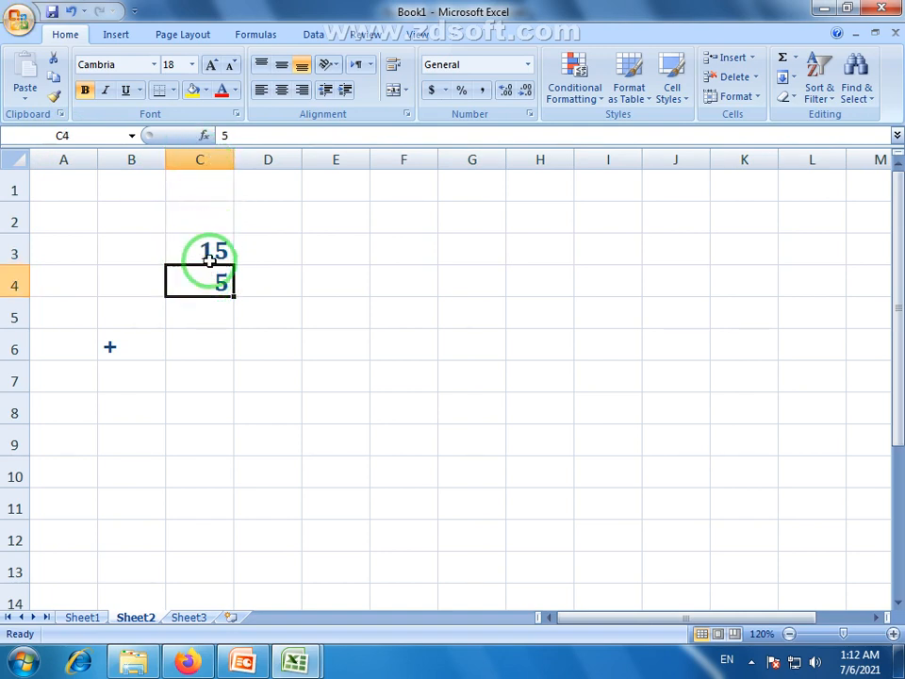
click(210, 248)
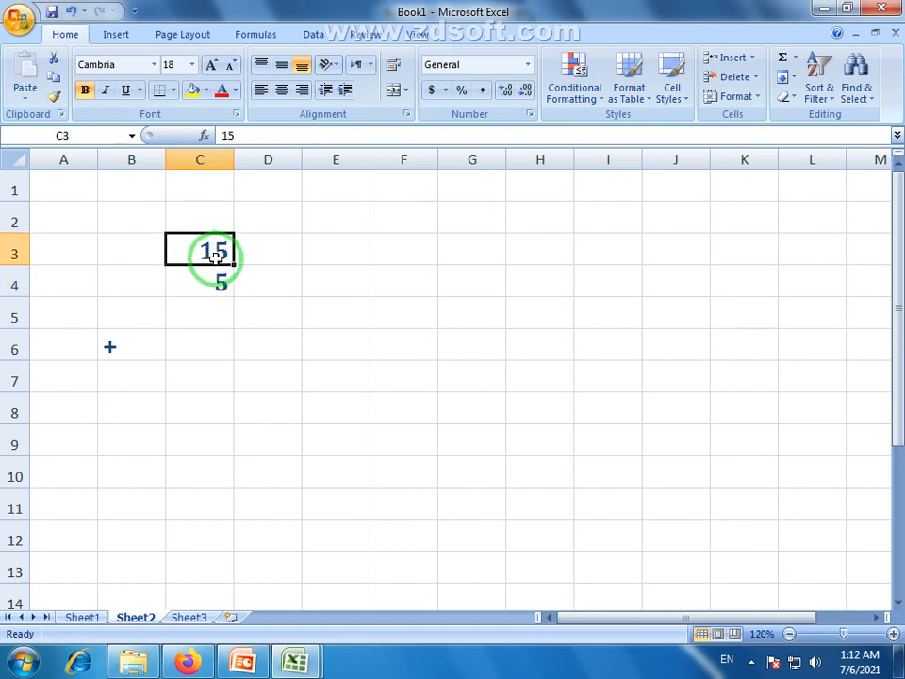
click(63, 136)
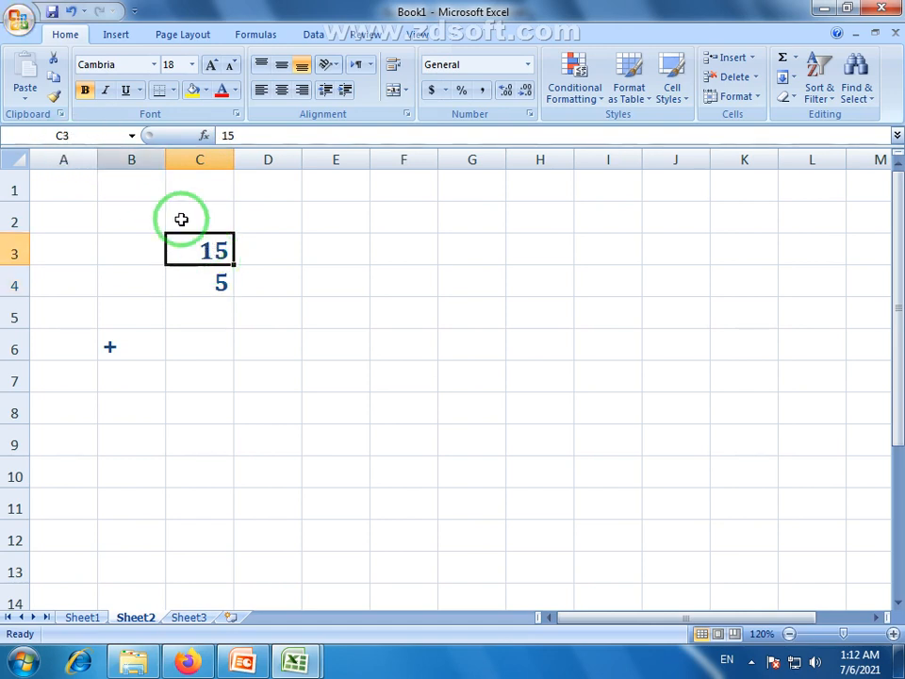
click(219, 283)
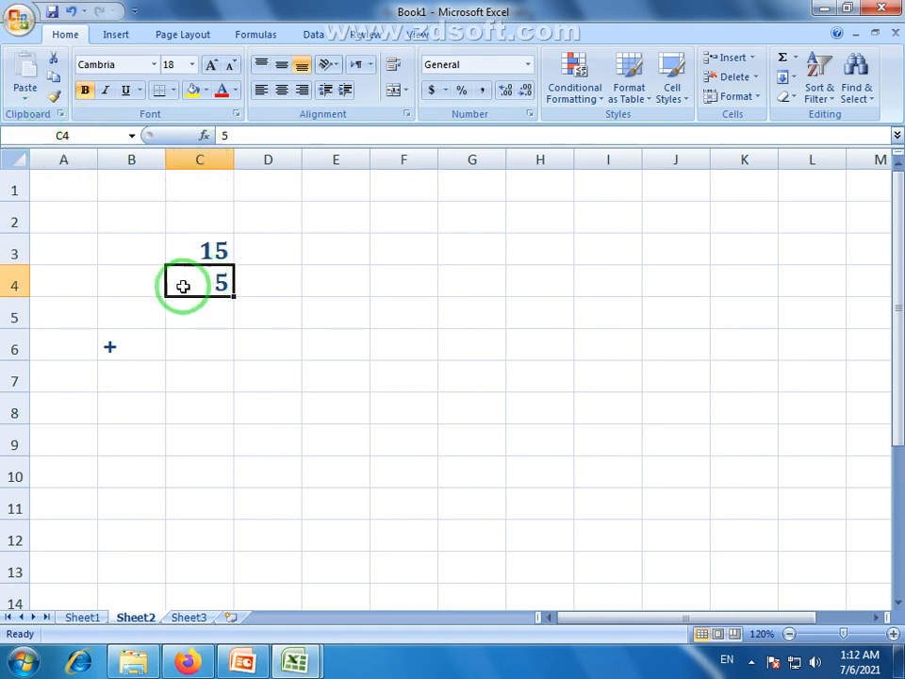
Step: Enter the formula =C3+C4 in cell C6 to add the two numbers by cell reference
click(210, 347)
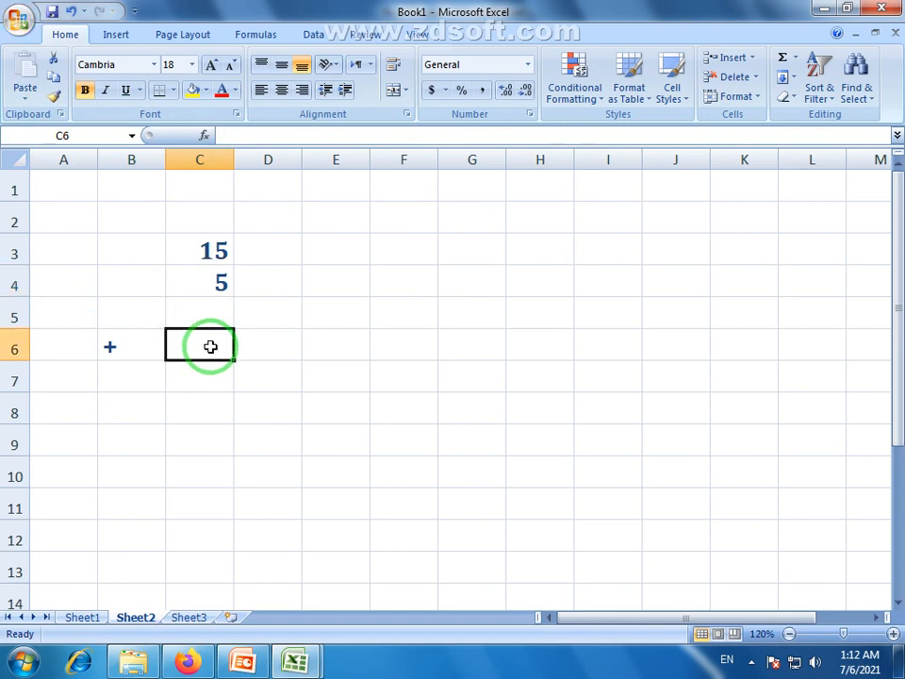
click(203, 250)
click(208, 283)
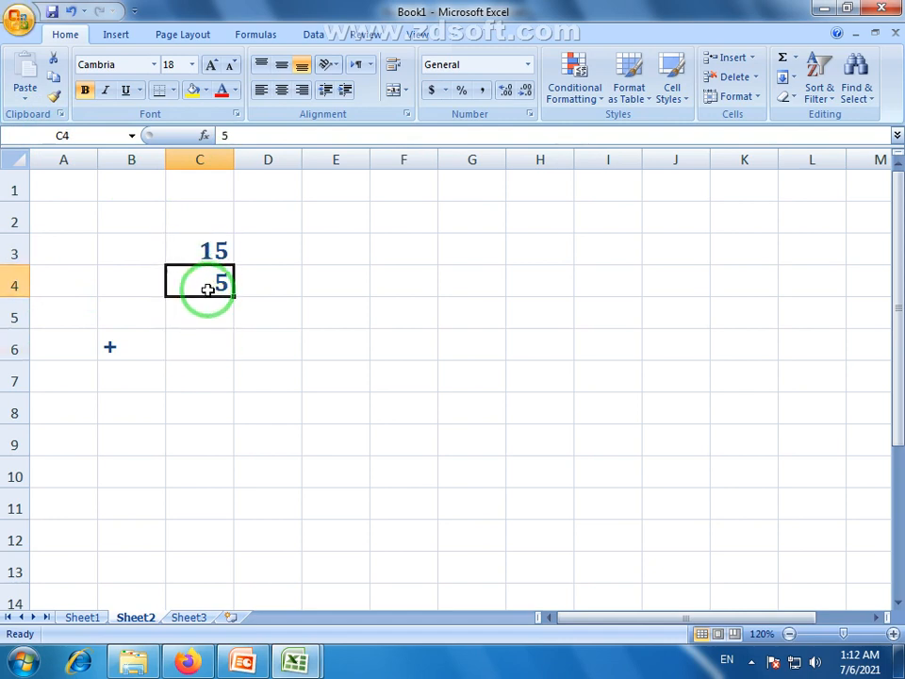
click(212, 342)
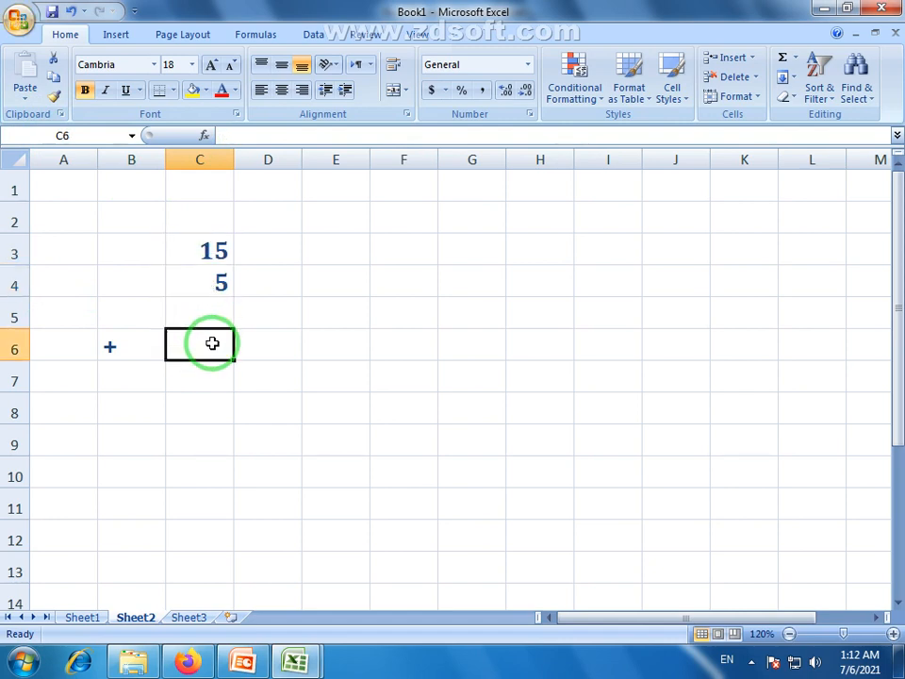
text(=)
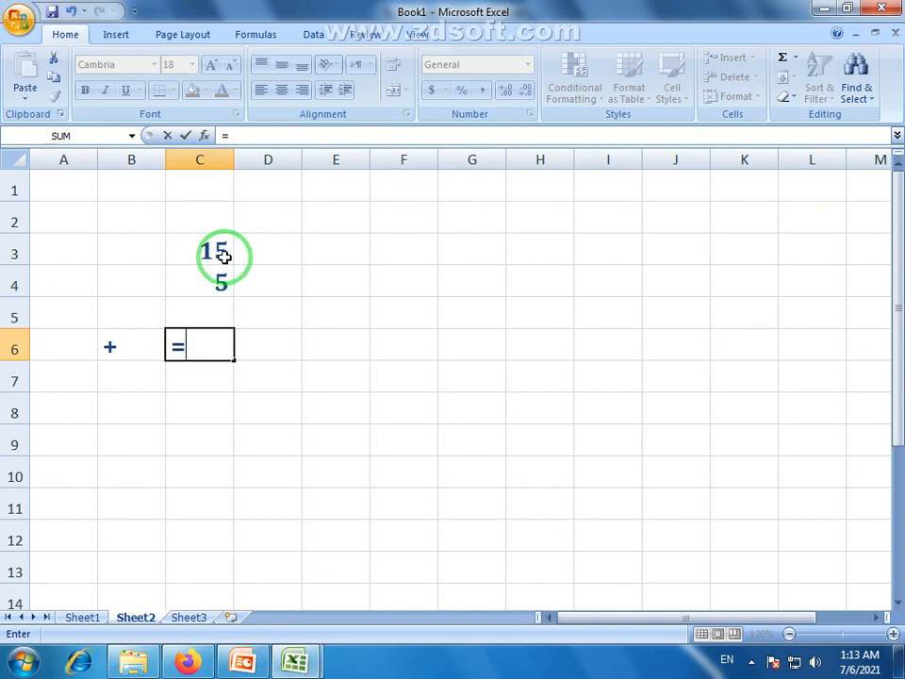
text(c3)
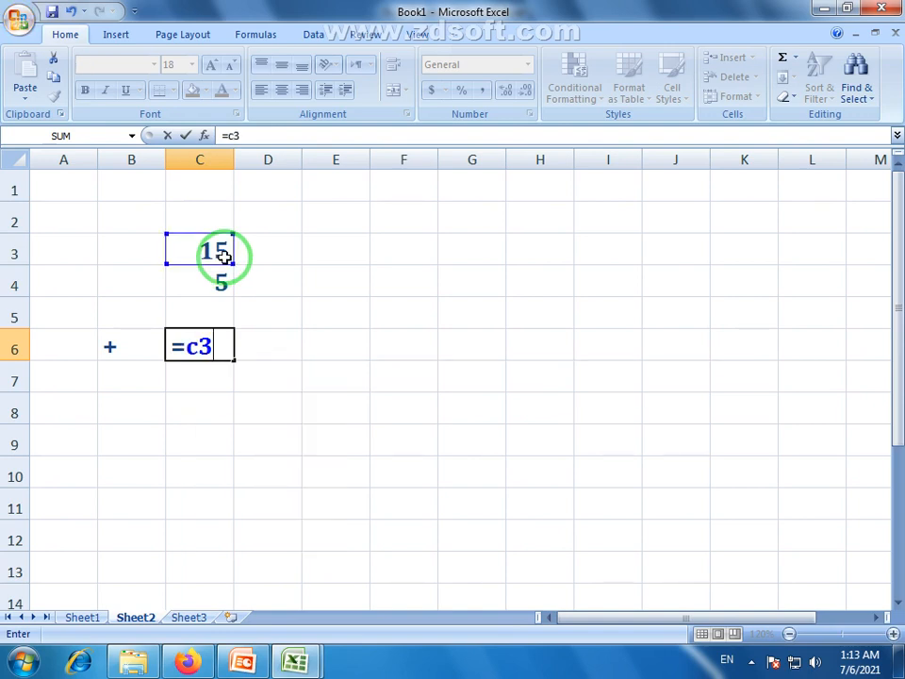
key(BackSpace)
key(BackSpace)
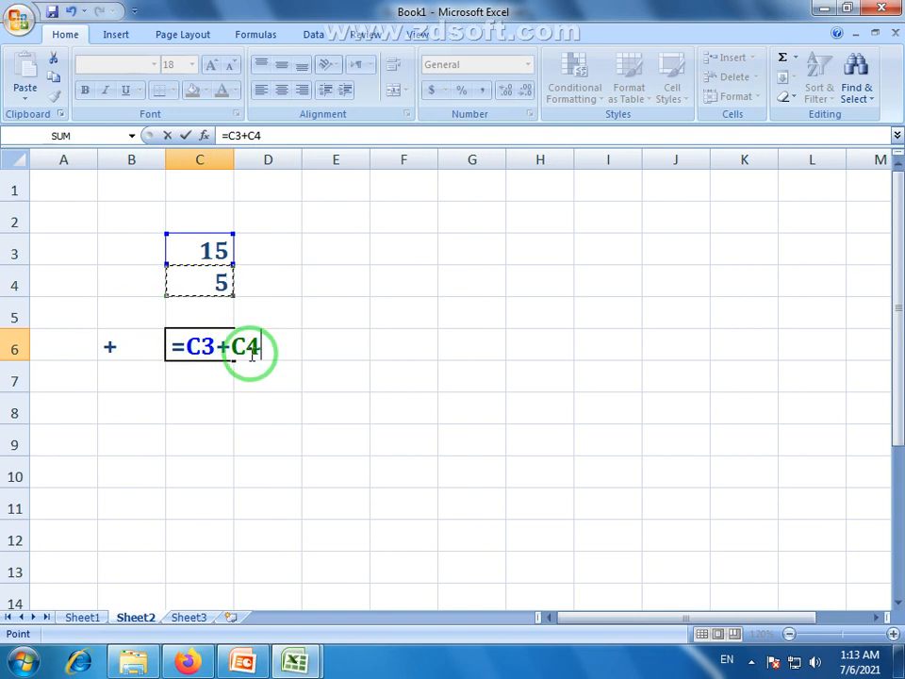
key(Return)
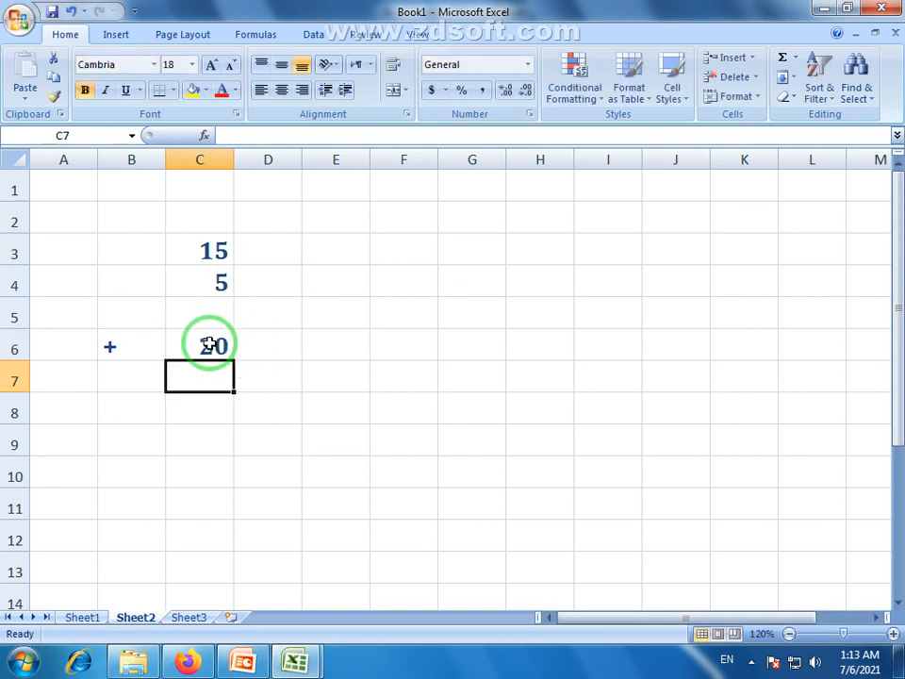
click(215, 347)
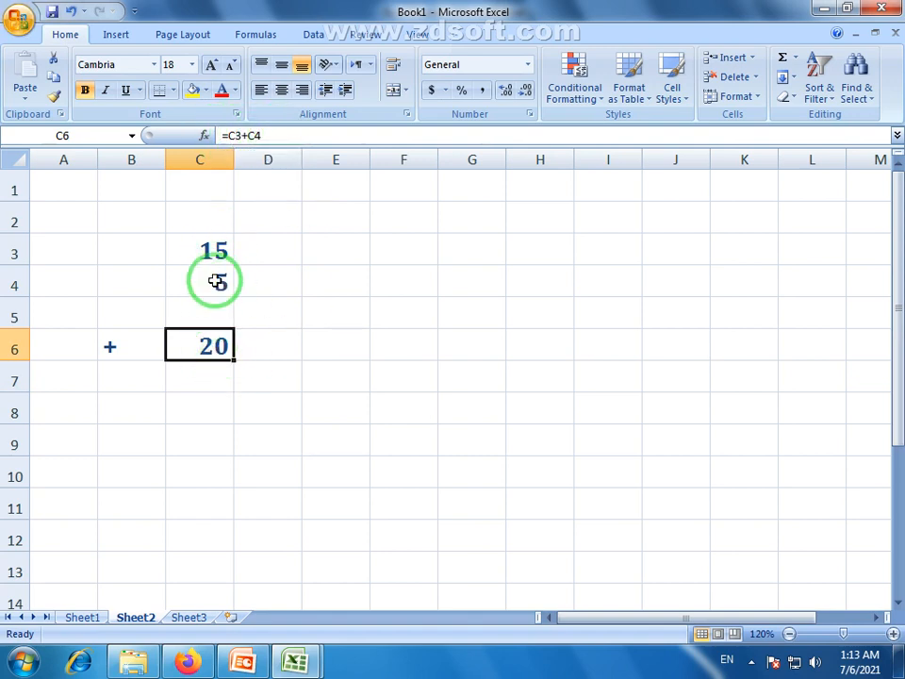
Step: Test the addition formula by setting cell C3 to 17 and cell C4 to 548
click(214, 248)
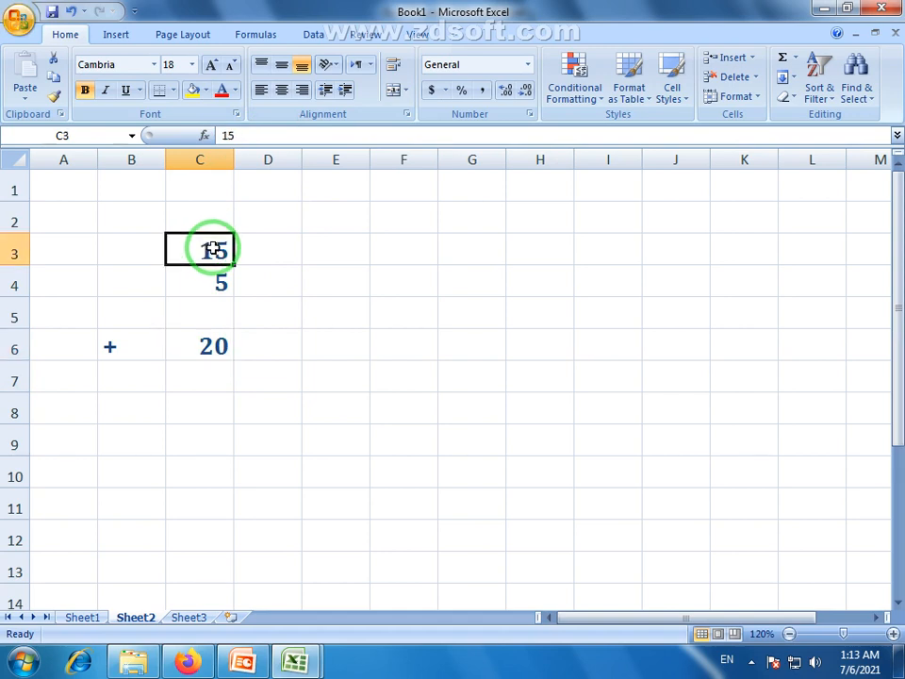
text(1)
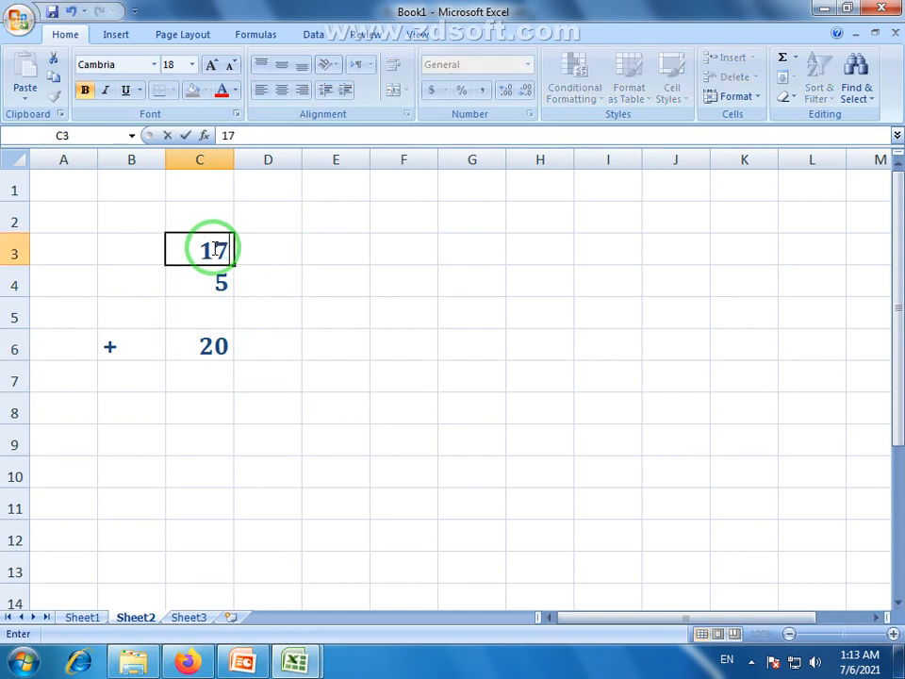
key(Return)
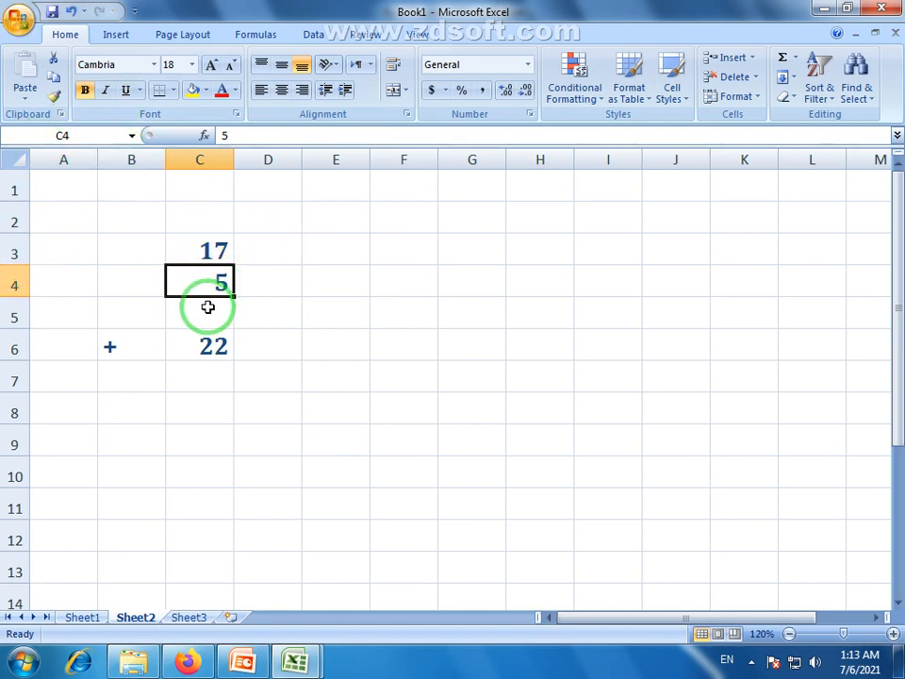
text(548)
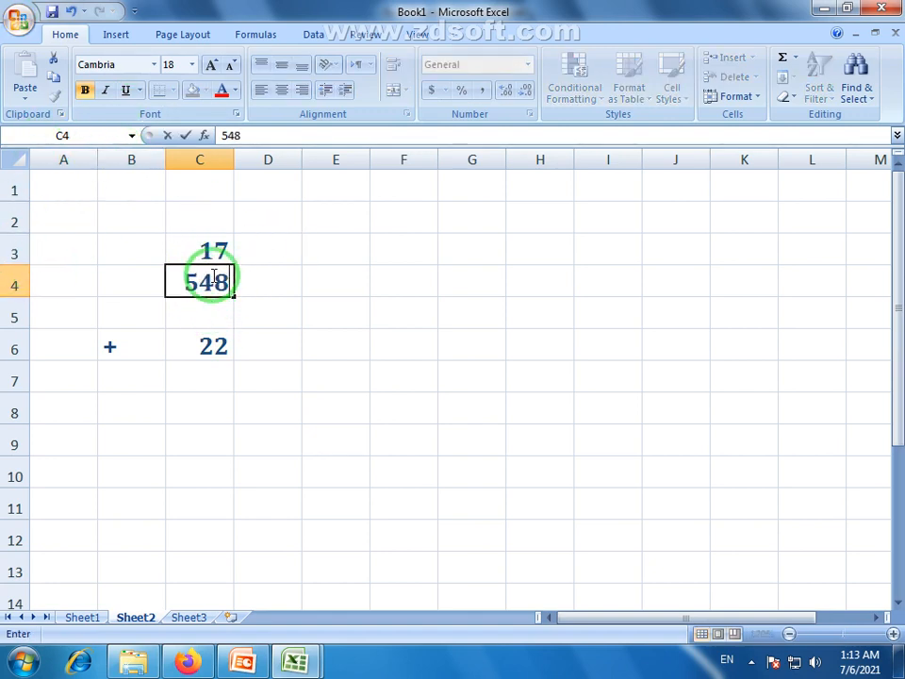
key(Return)
Step: Set cell C3 to 753 and widen column C slightly so the sum in C6 fits
click(214, 248)
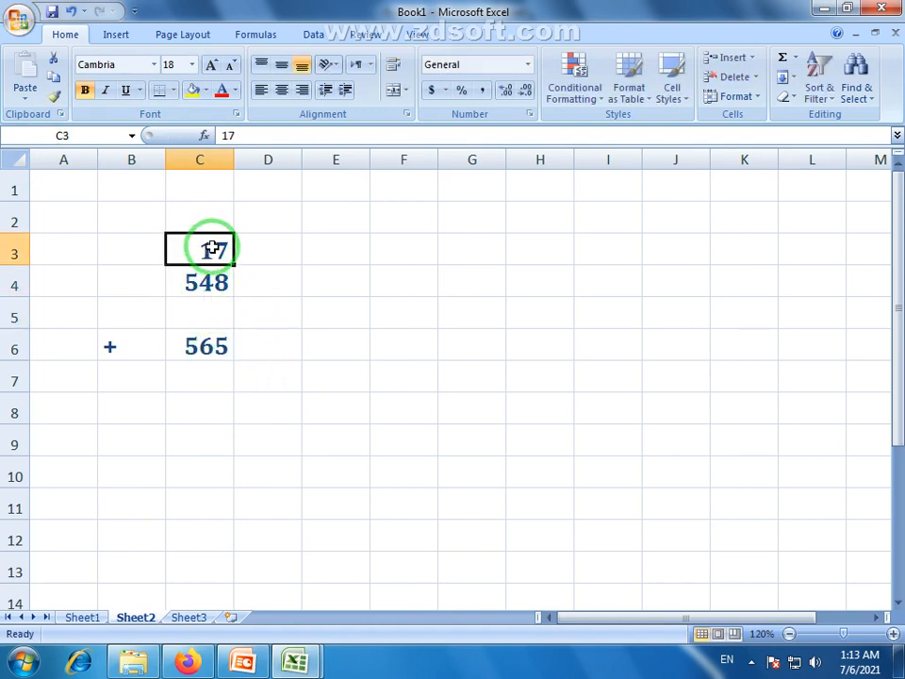
text(753)
key(Return)
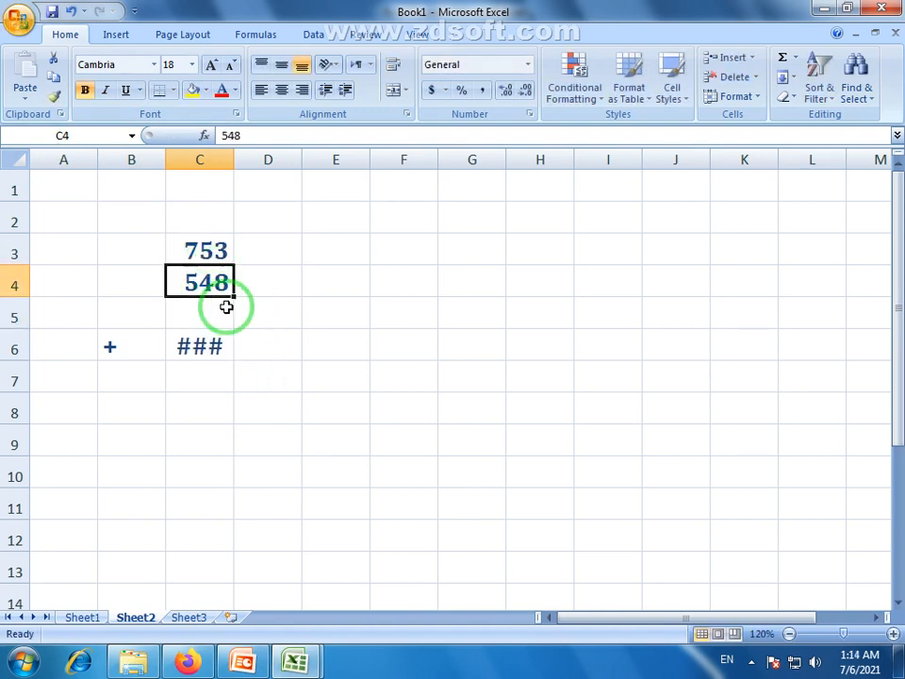
drag(233, 159, 245, 158)
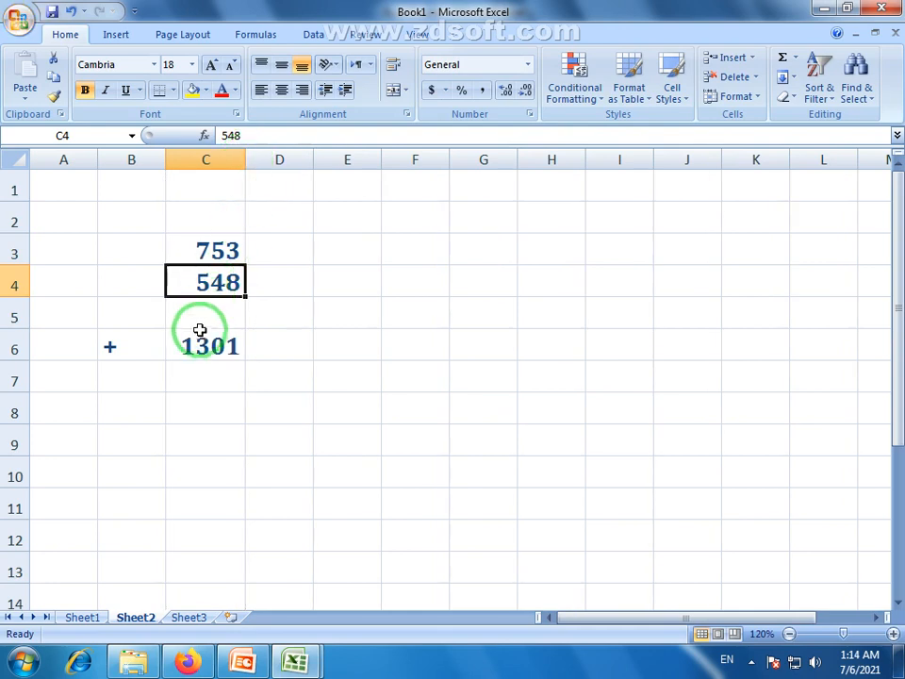
click(201, 343)
Step: Set cell C3 to 15 and cell C4 to 5, and check the formula in C6
click(213, 255)
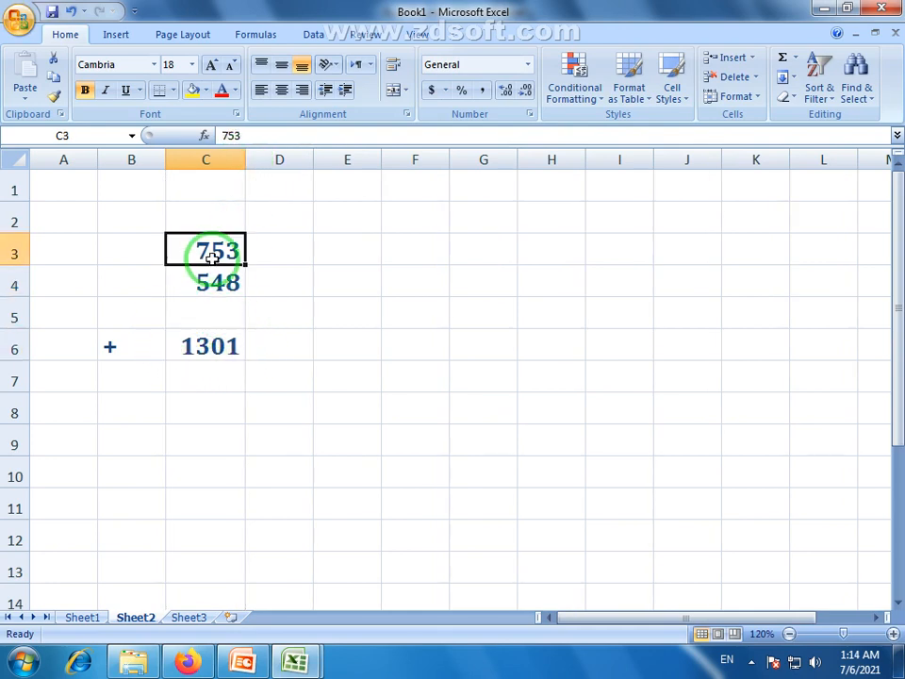
text(15)
click(221, 288)
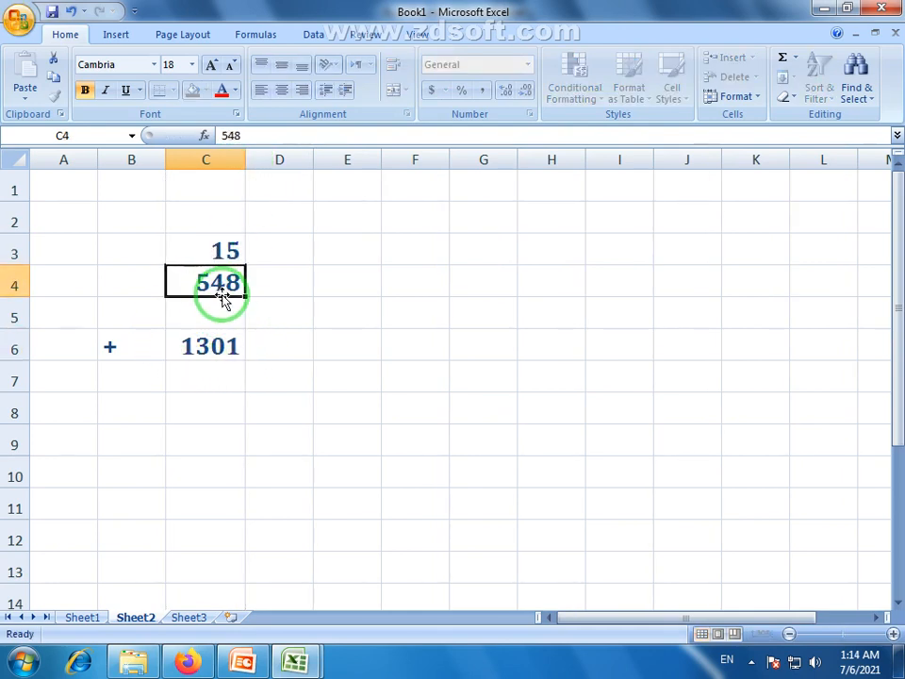
text(5)
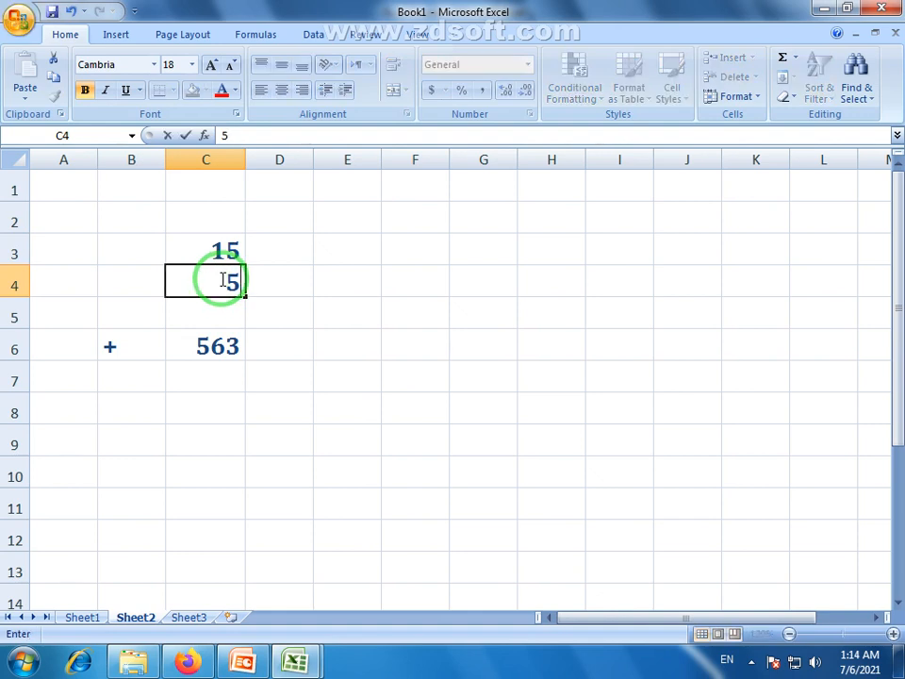
click(219, 382)
click(222, 345)
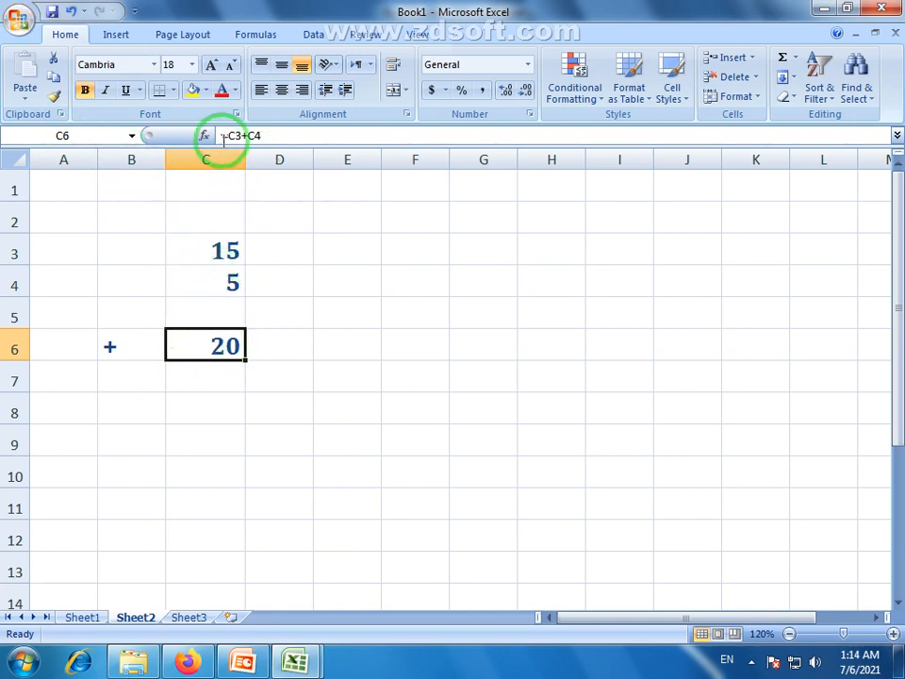
Step: Label the subtraction row with a minus sign (-) in cell B7
click(144, 379)
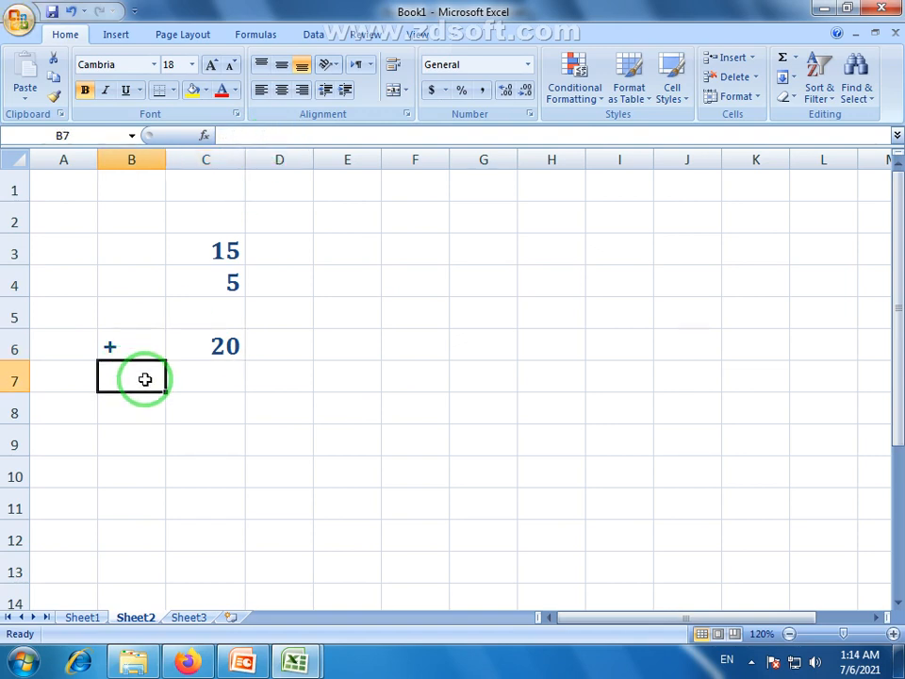
text(-)
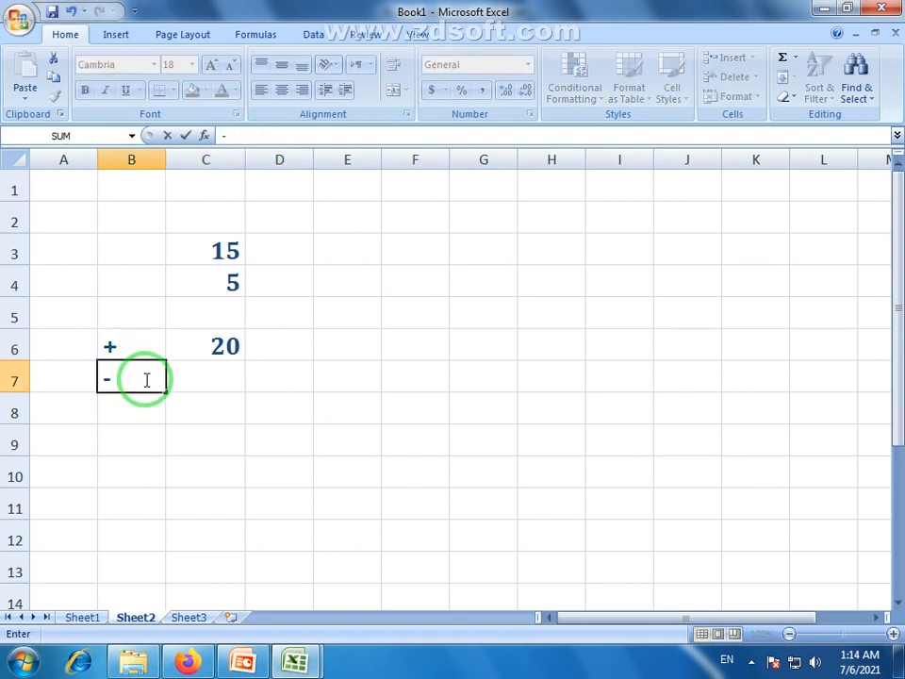
key(Return)
Step: Enter the formula =C3-C4 in cell C7 to subtract the second number from the first
click(224, 373)
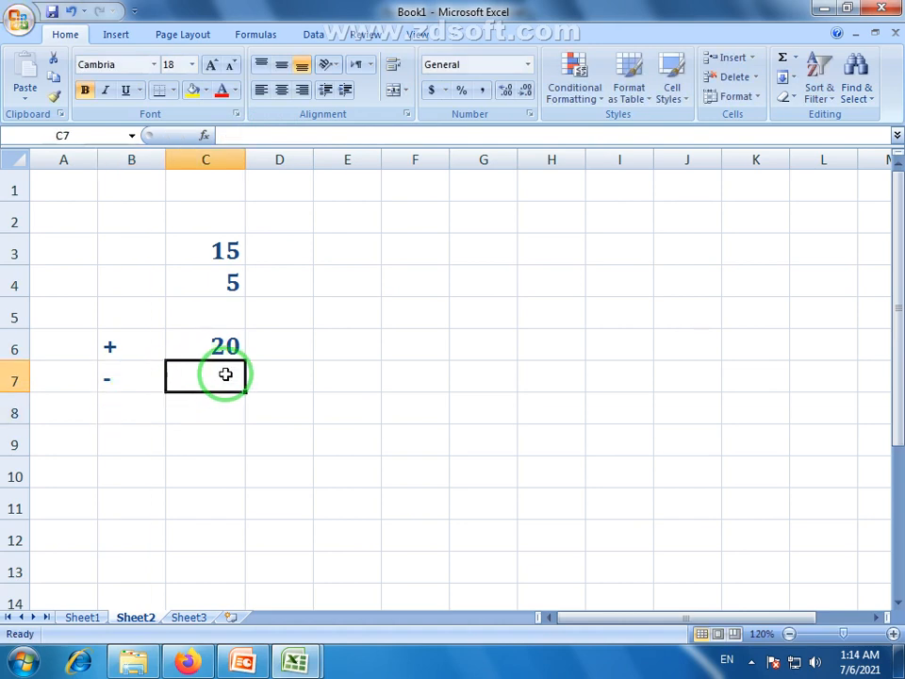
click(226, 249)
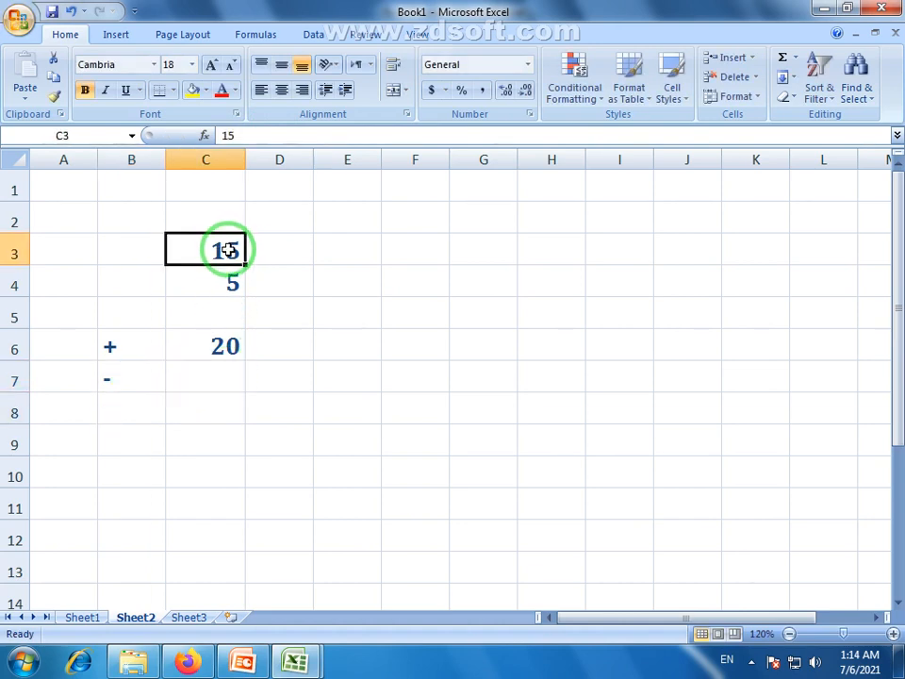
click(231, 281)
click(230, 378)
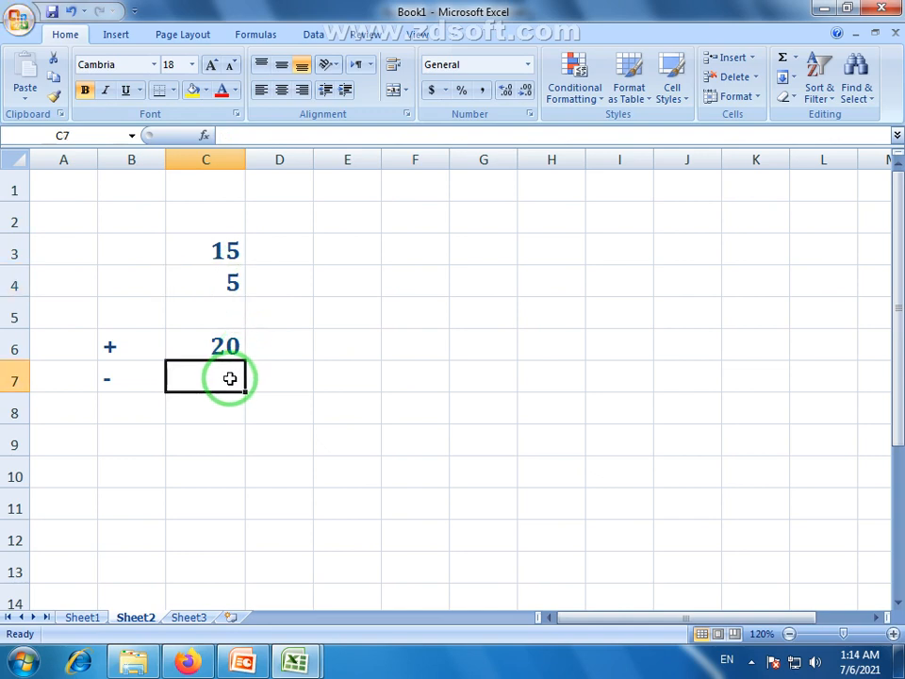
text(=)
click(230, 250)
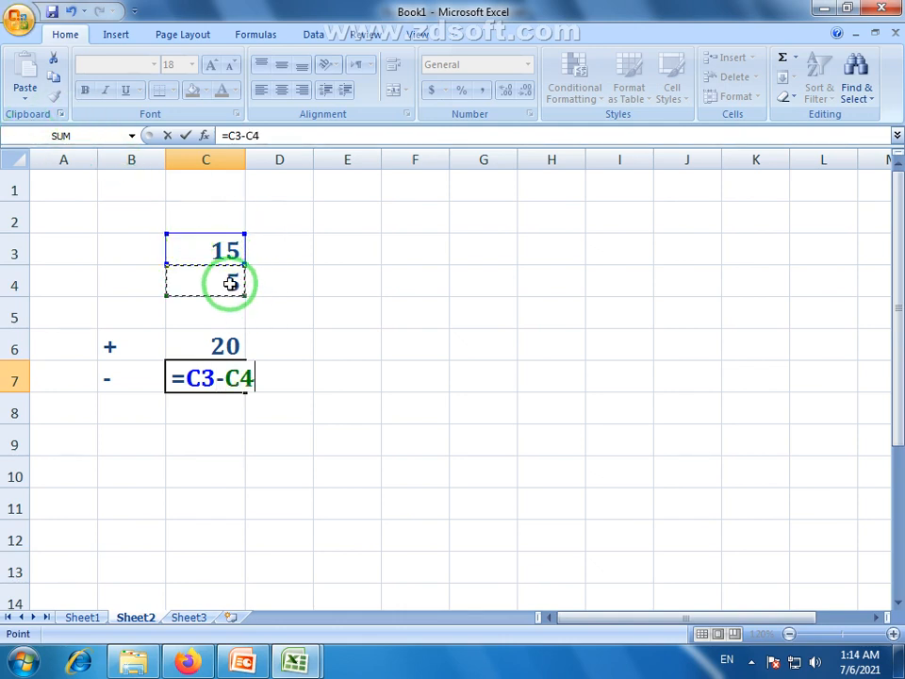
key(Return)
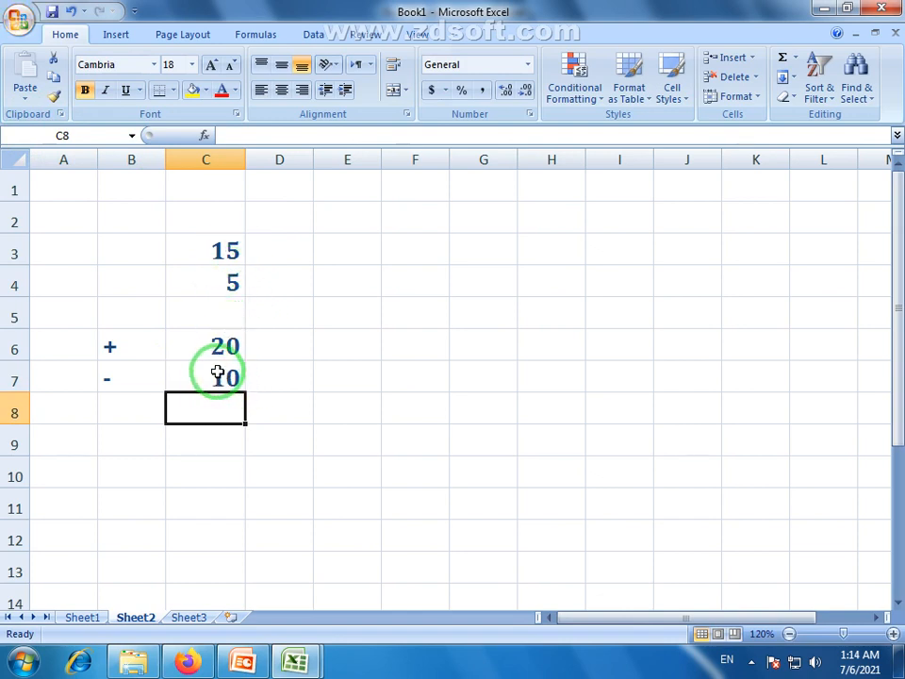
Step: Label cell B8 with x and enter the formula =C3*C4 in cell C8 to multiply the two numbers
click(143, 408)
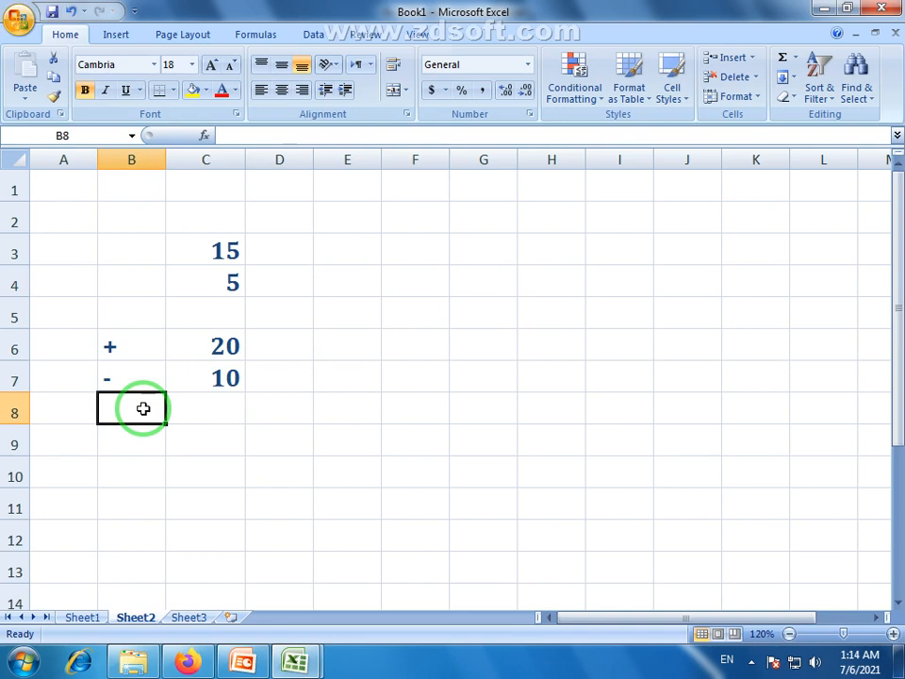
text(x)
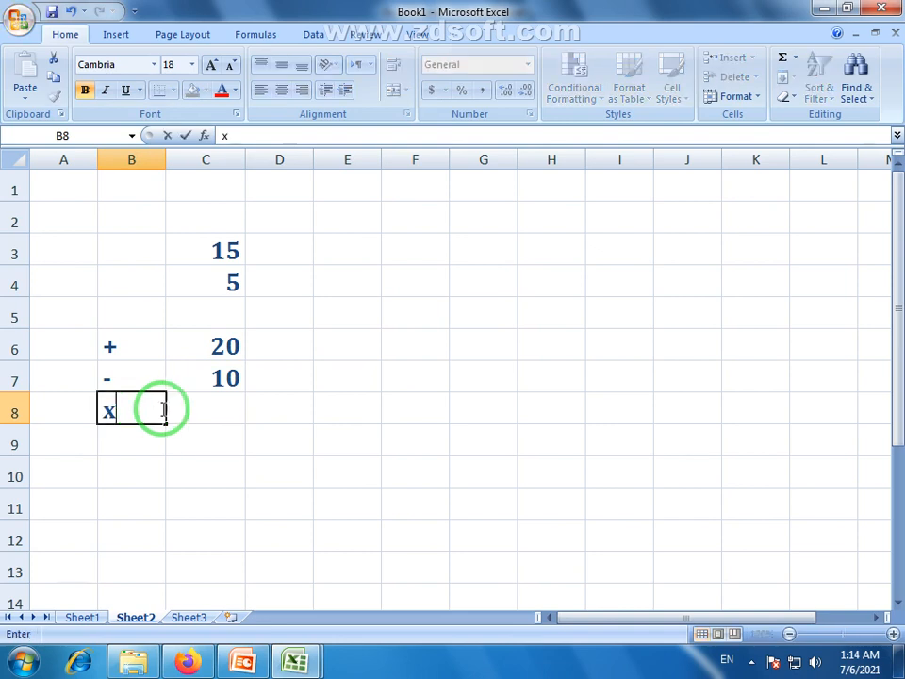
click(230, 408)
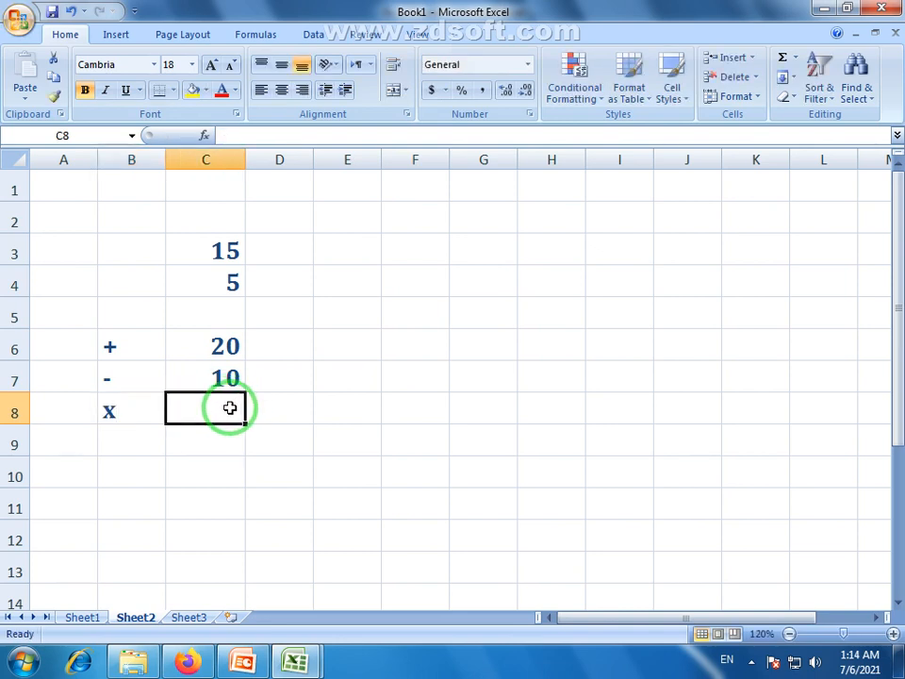
text(=)
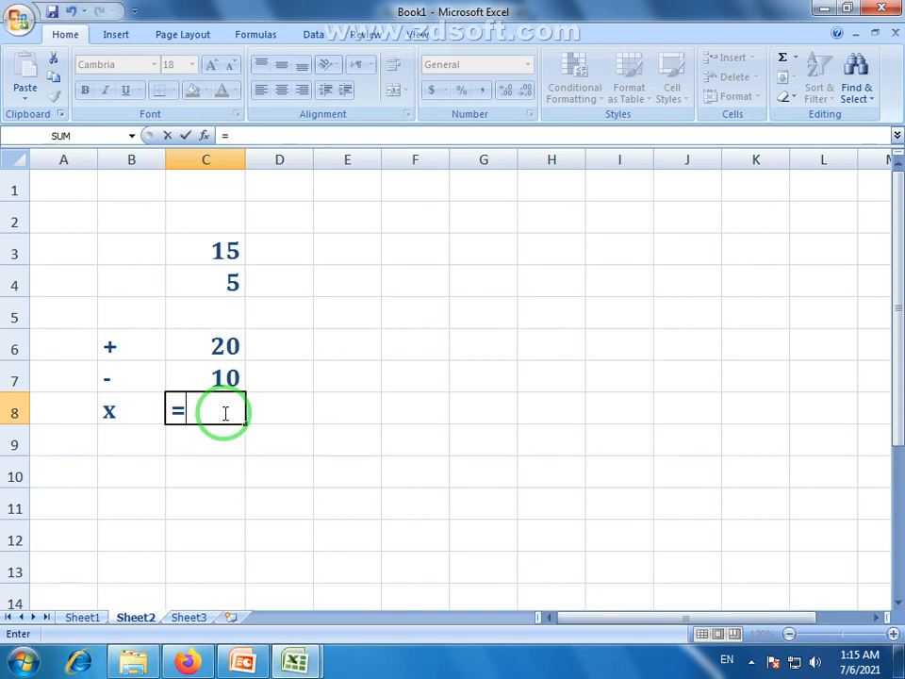
click(226, 249)
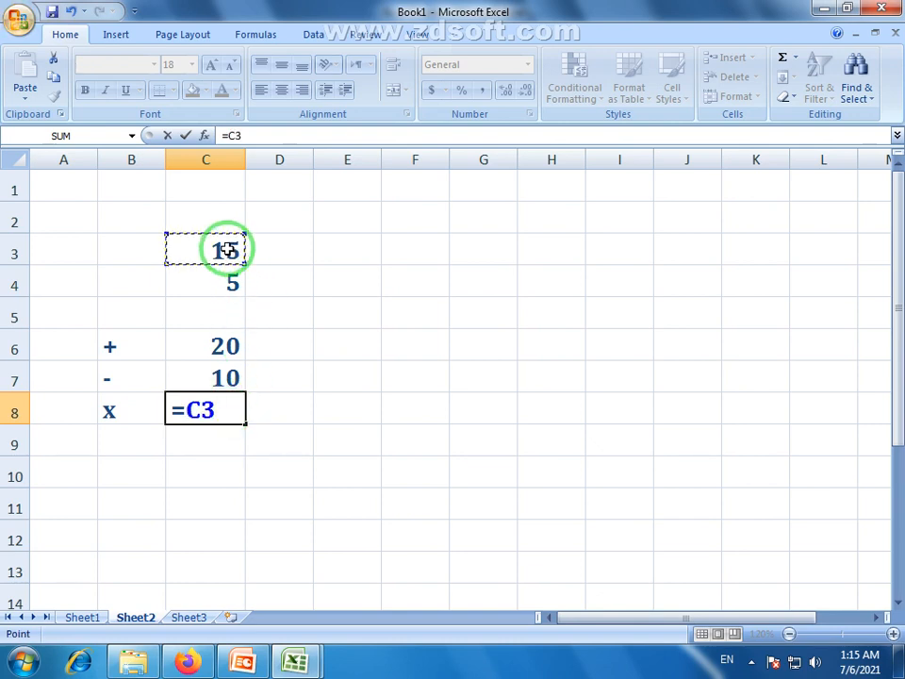
text(*)
click(229, 282)
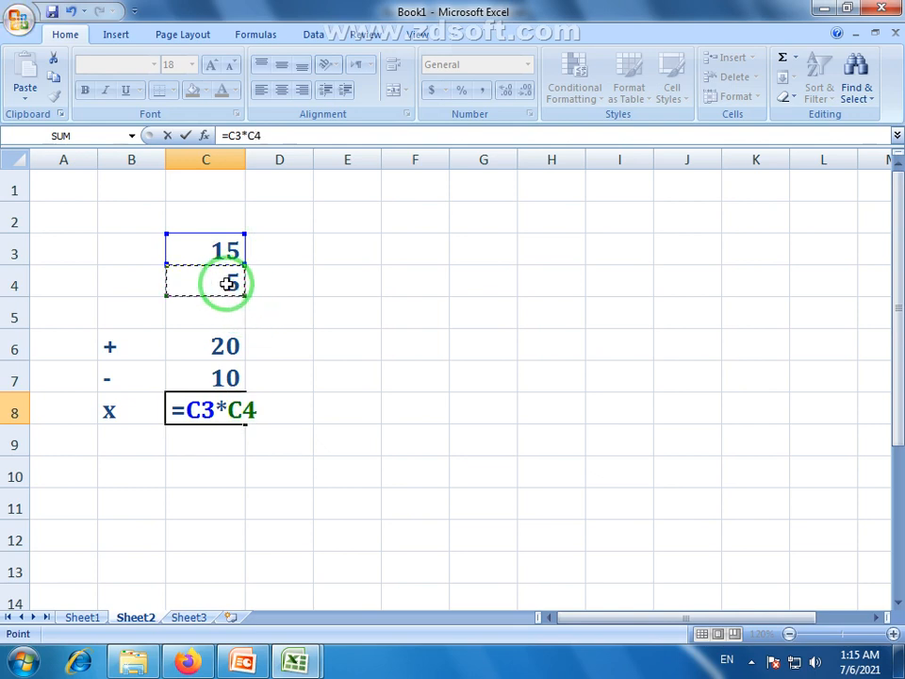
key(Return)
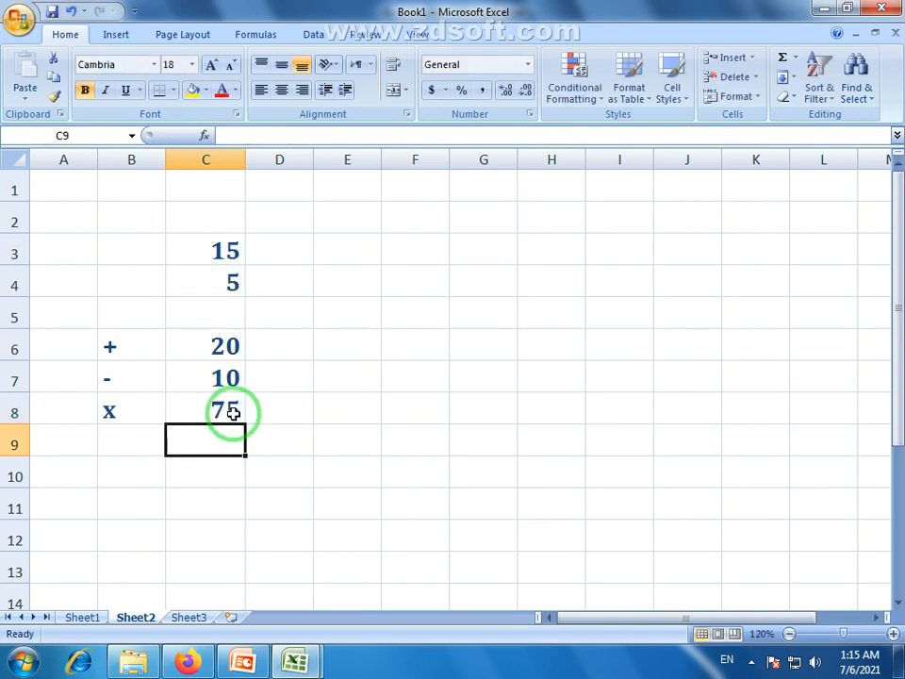
Step: Label the division row with a slash (/) in cell B9
click(134, 440)
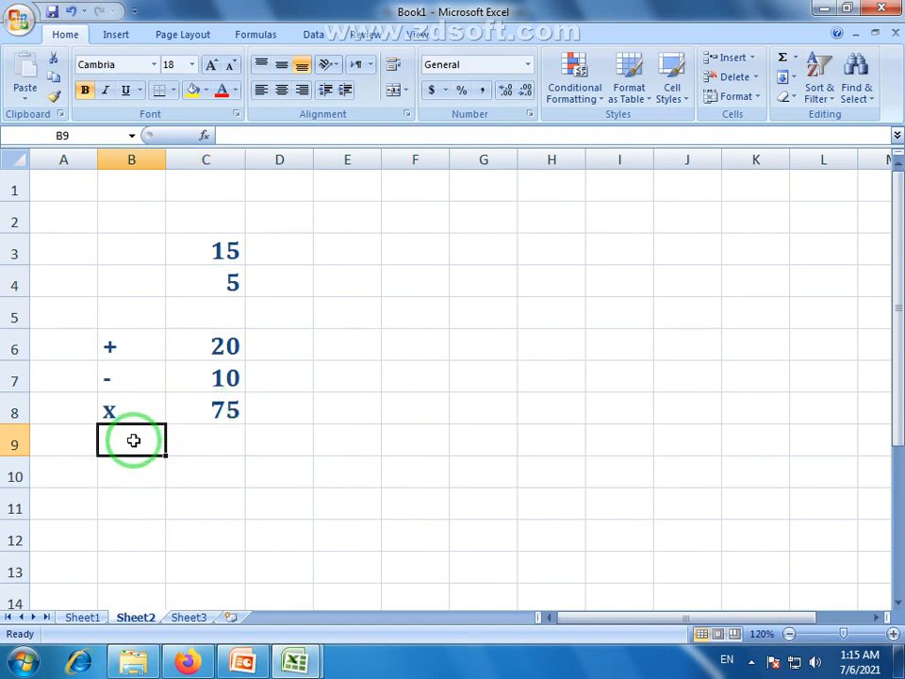
key(alt)
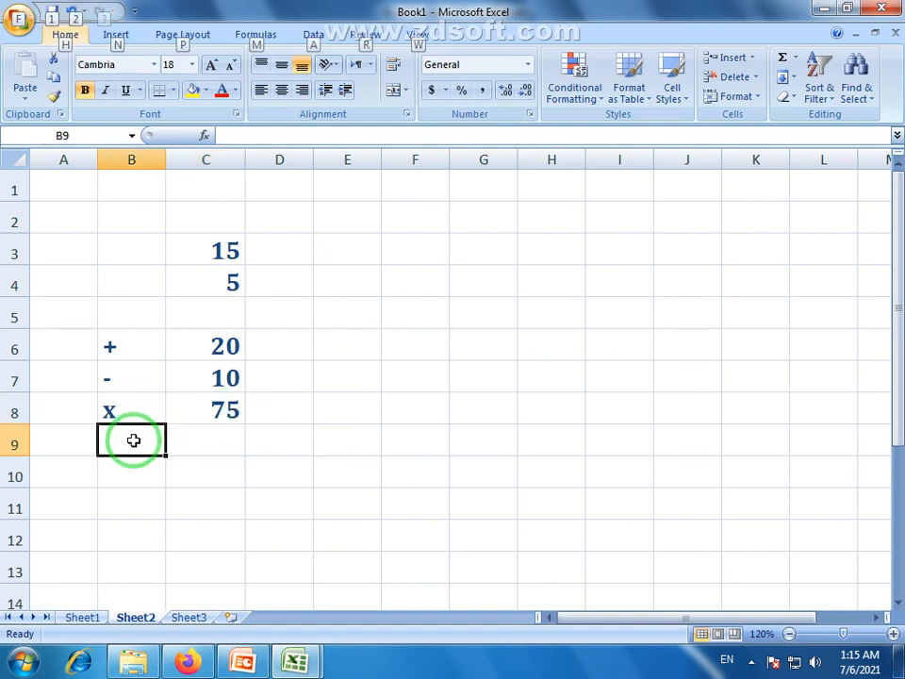
double_click(133, 441)
text(/)
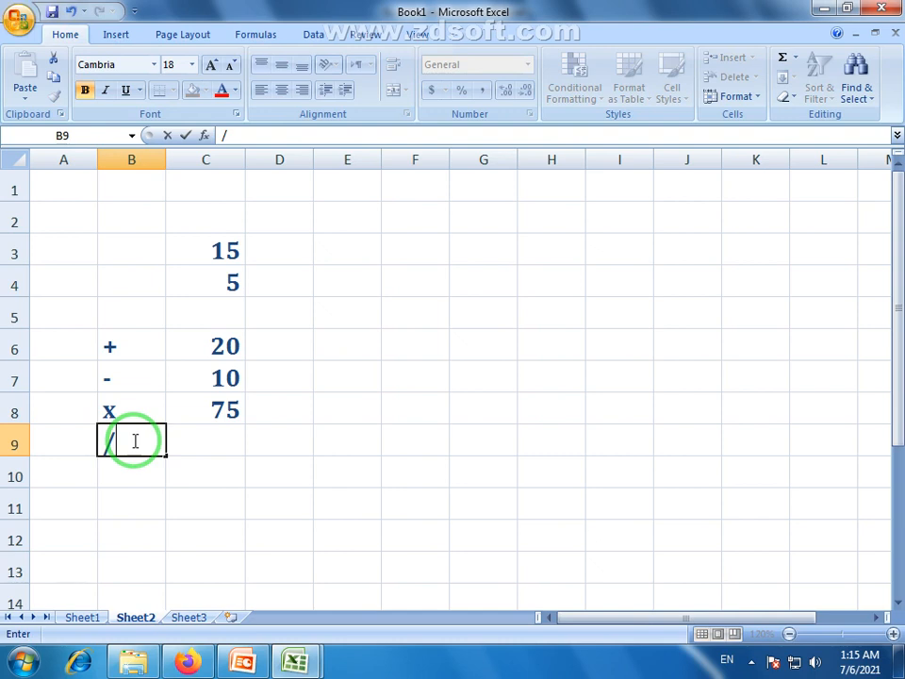
key(Return)
Step: Enter the formula =C3/C4 in cell C9 to divide the two numbers, and review the result cells C6 to C9
click(227, 442)
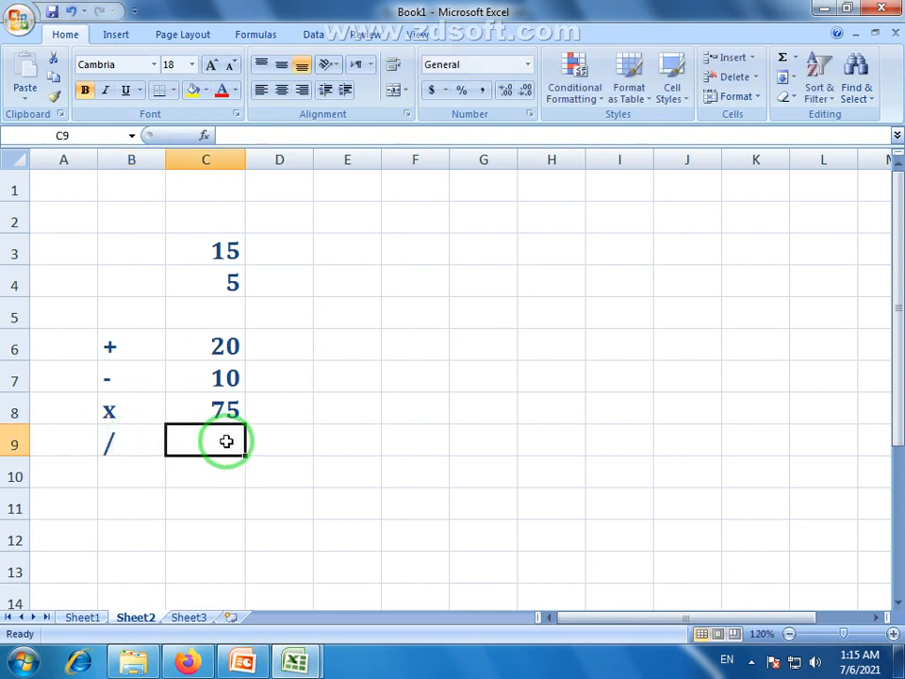
text(=)
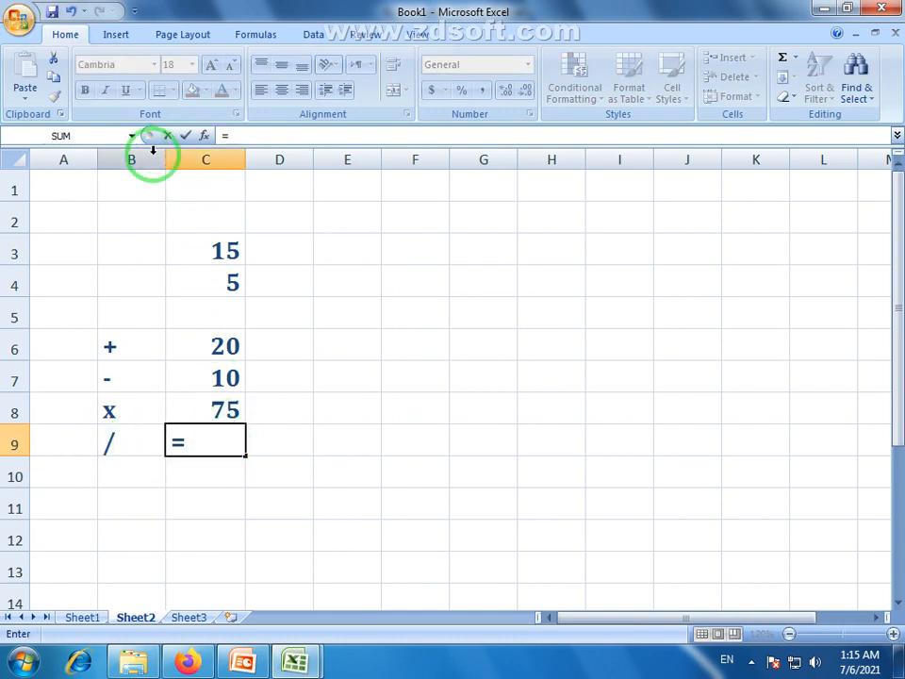
click(222, 251)
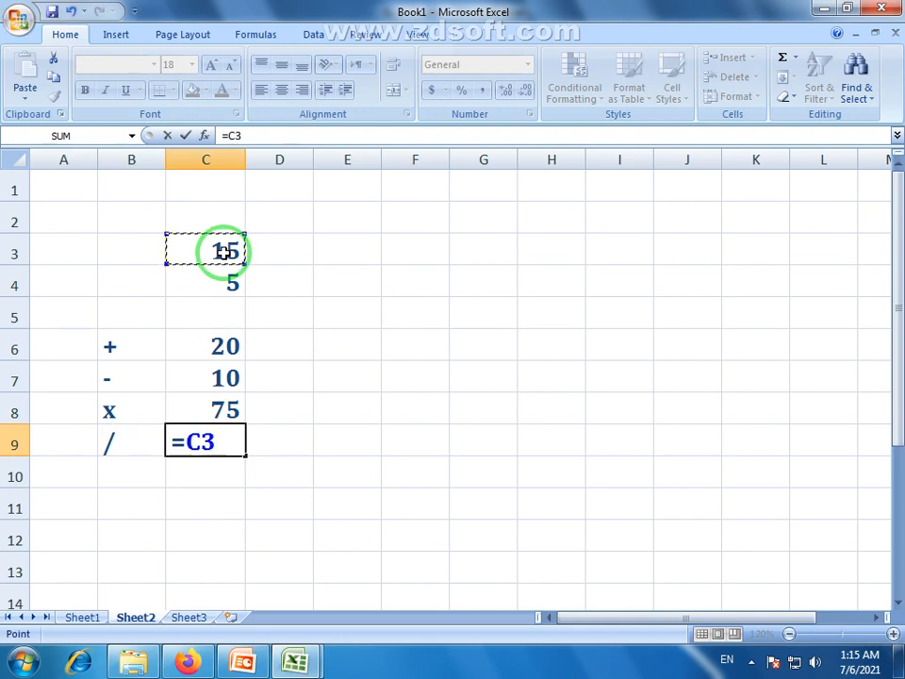
text(/)
click(222, 281)
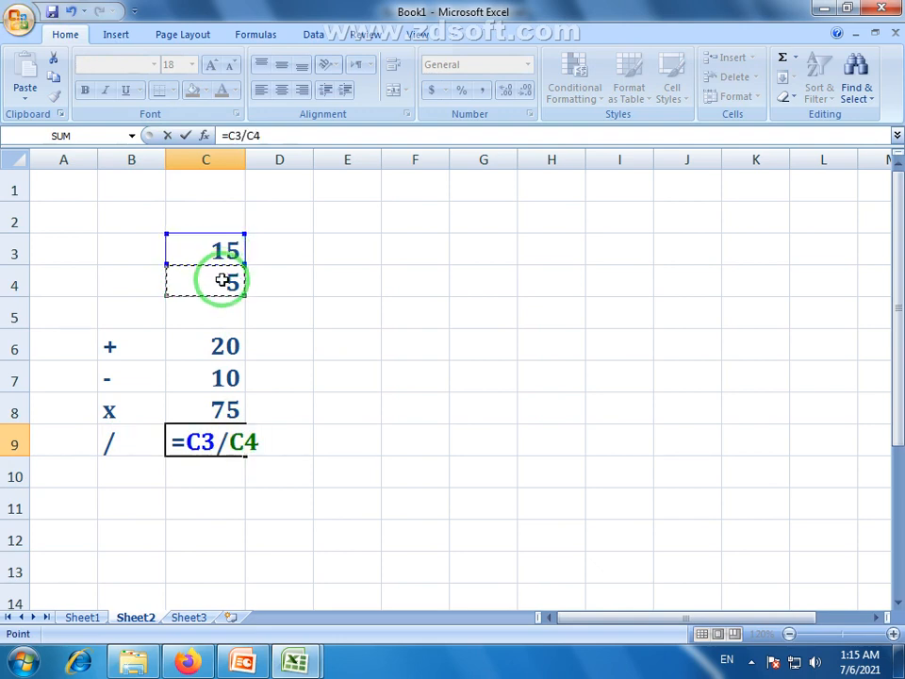
key(Return)
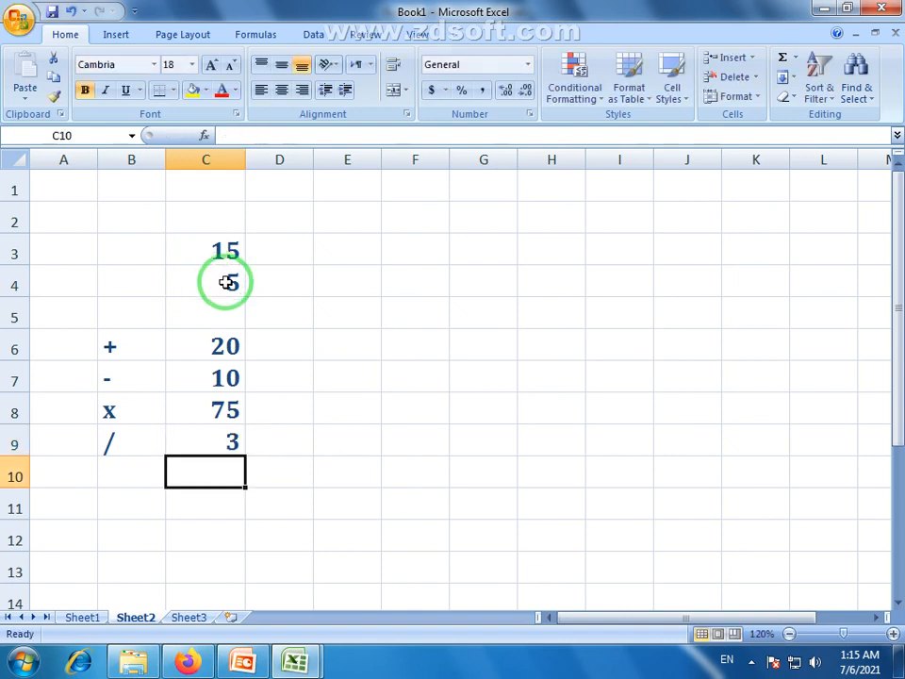
click(228, 442)
click(210, 350)
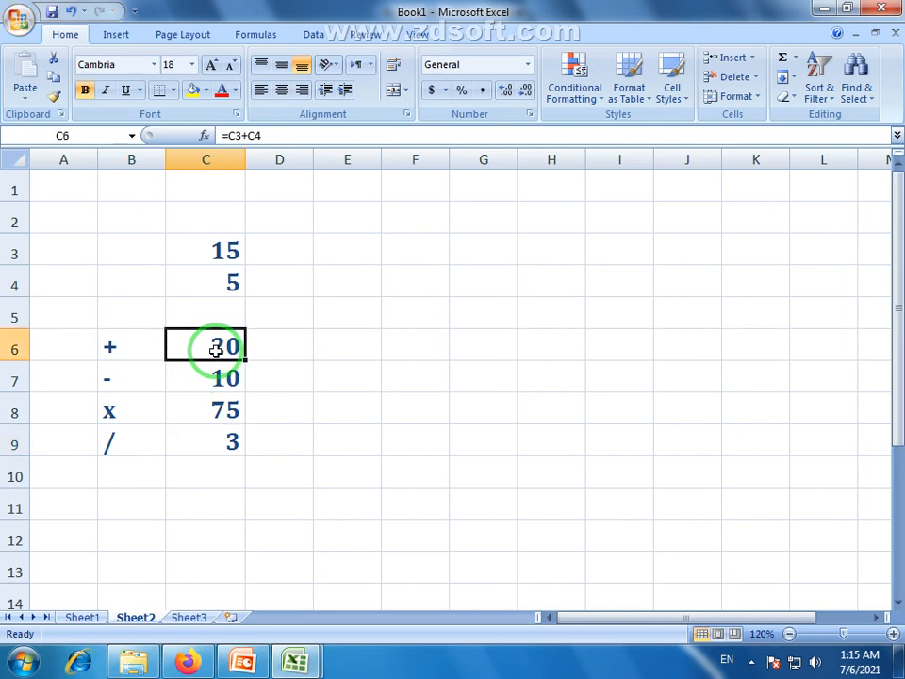
click(222, 281)
drag(218, 348, 228, 440)
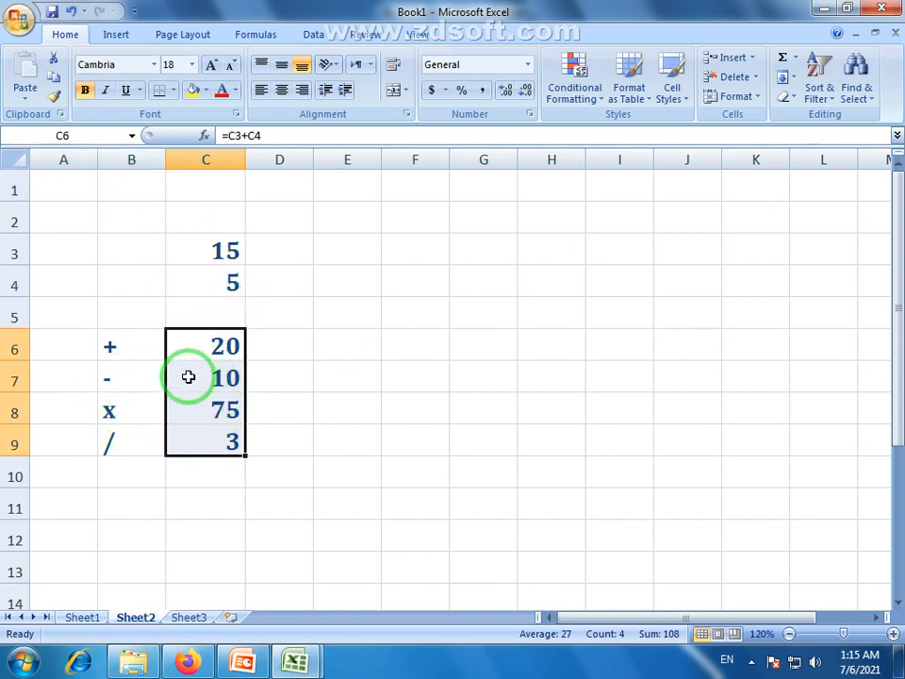
Step: Change cell C4 to 75 and cell C3 to 756 to test how the formulas recalculate
click(228, 282)
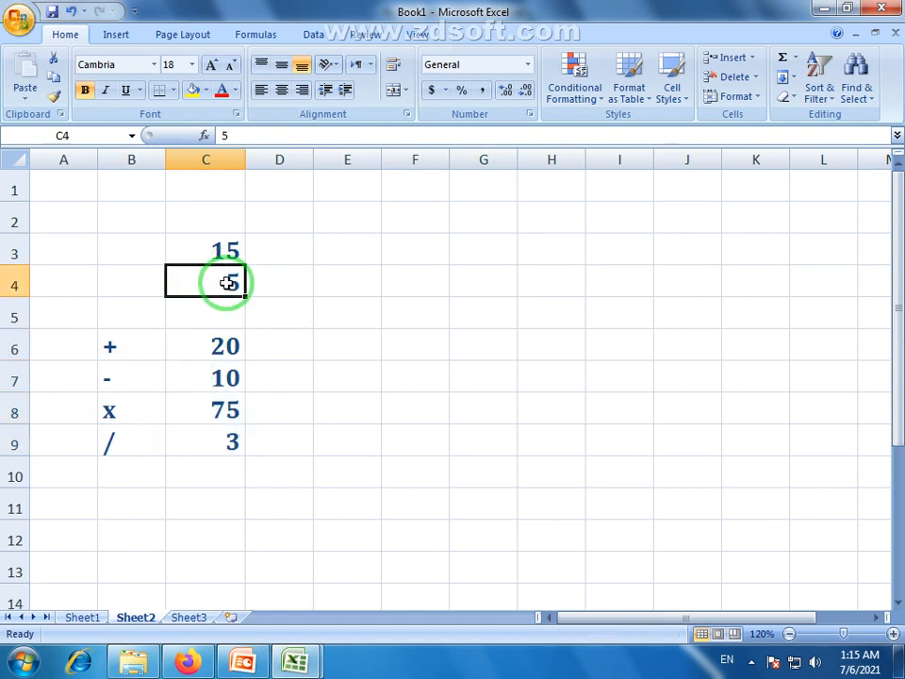
text(75)
key(Return)
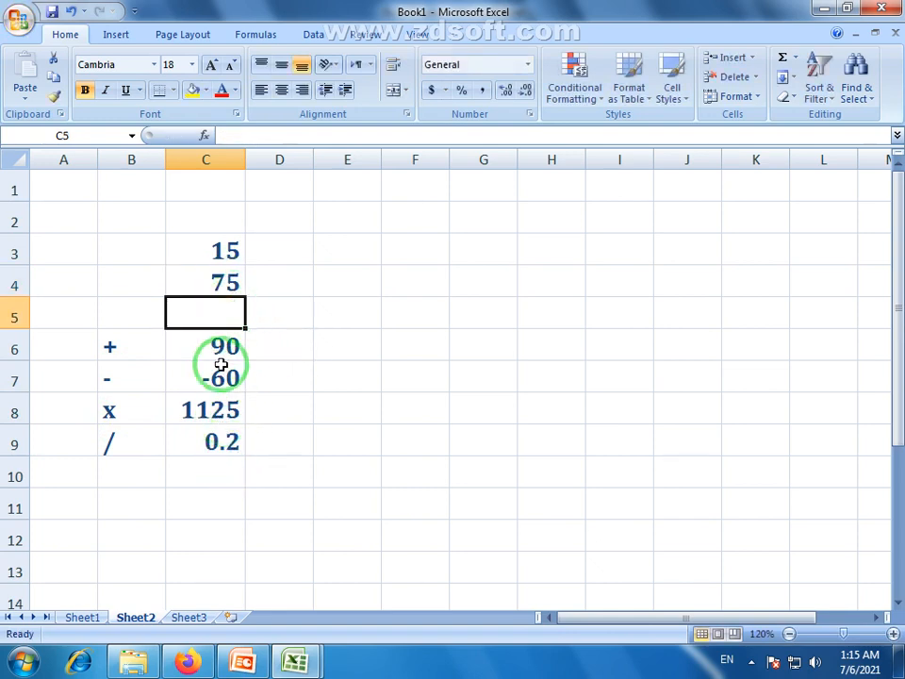
click(217, 250)
text(756)
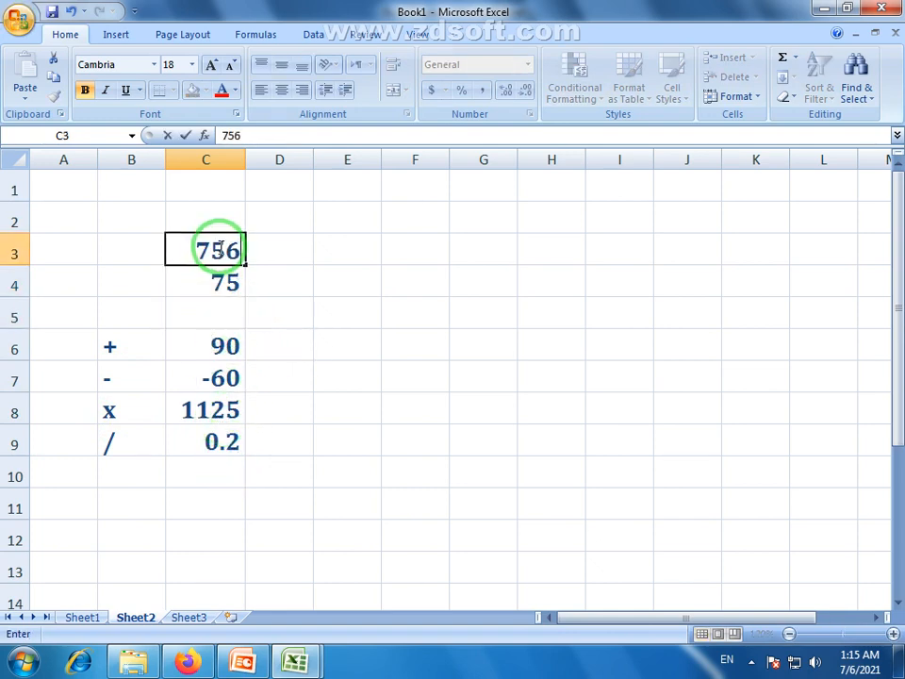
key(Return)
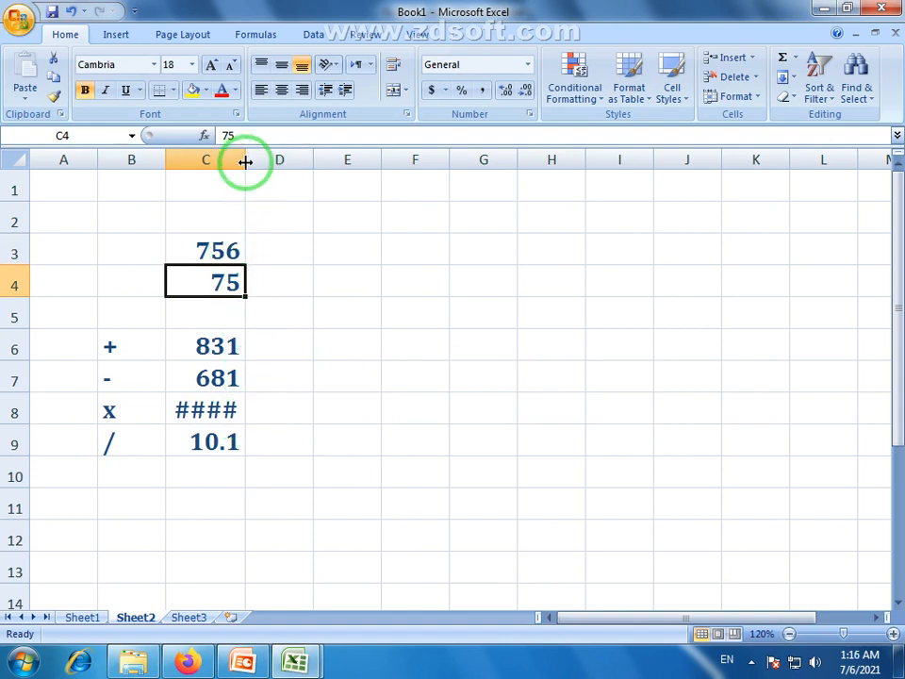
Step: Widen column C slightly so the multiplication result fits, and check the formulas in C8 and C9
drag(245, 160, 262, 159)
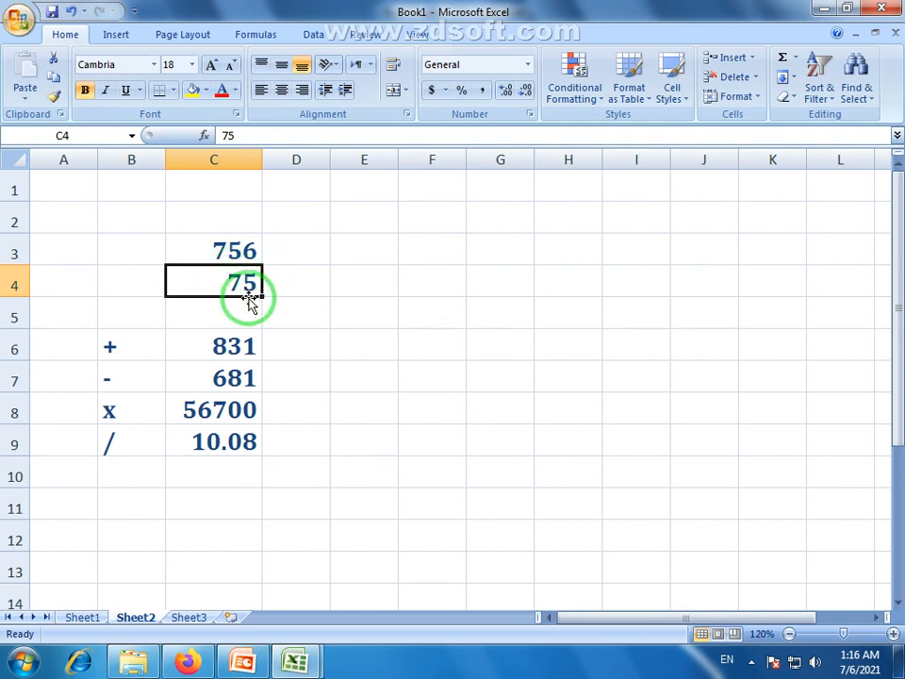
click(222, 421)
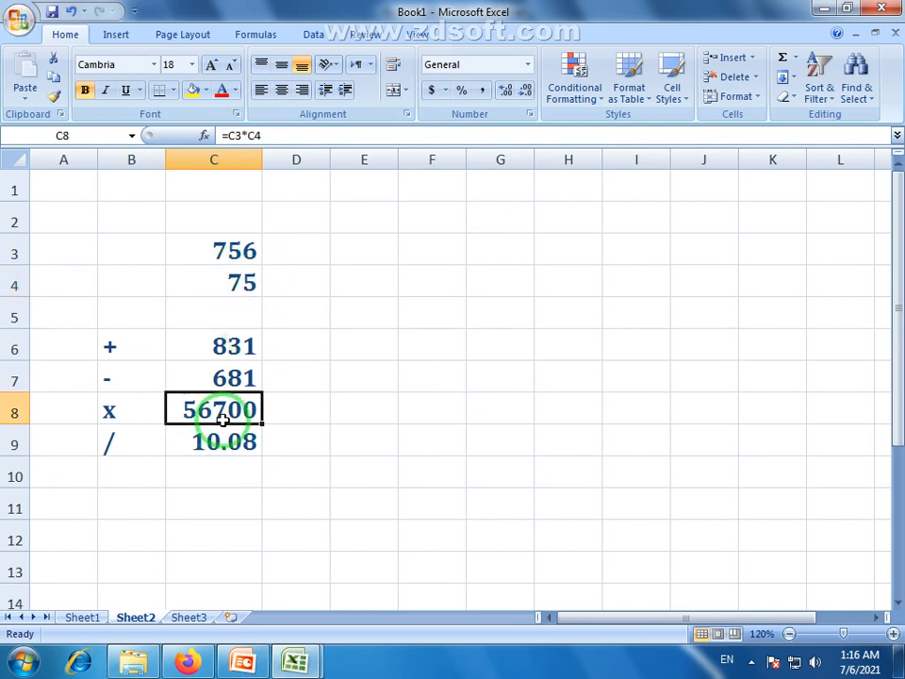
click(232, 441)
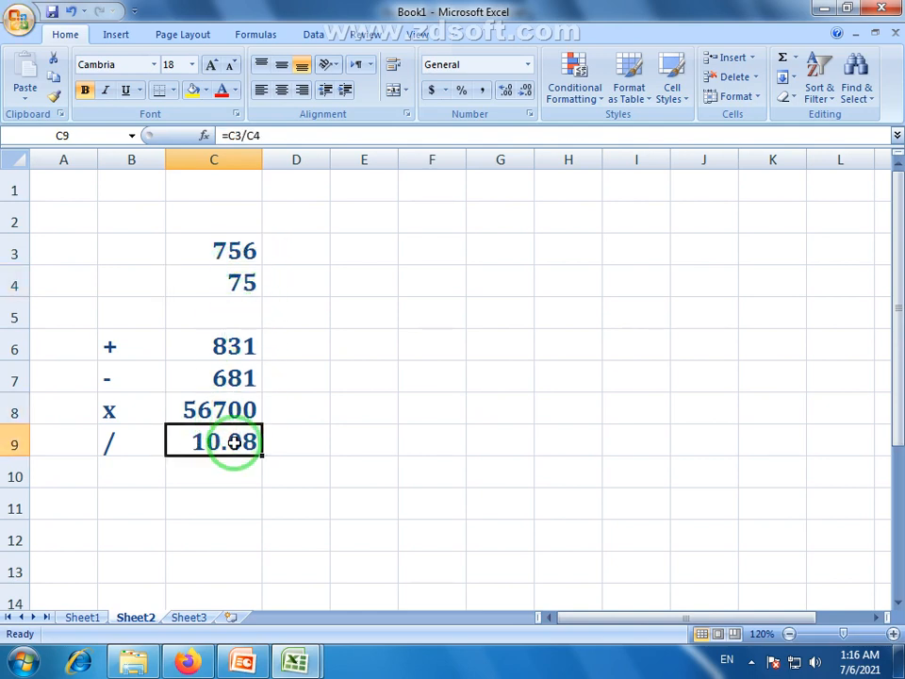
Step: Set cell C3 back to 15 and cell C4 back to 5
click(240, 244)
text(15)
click(239, 286)
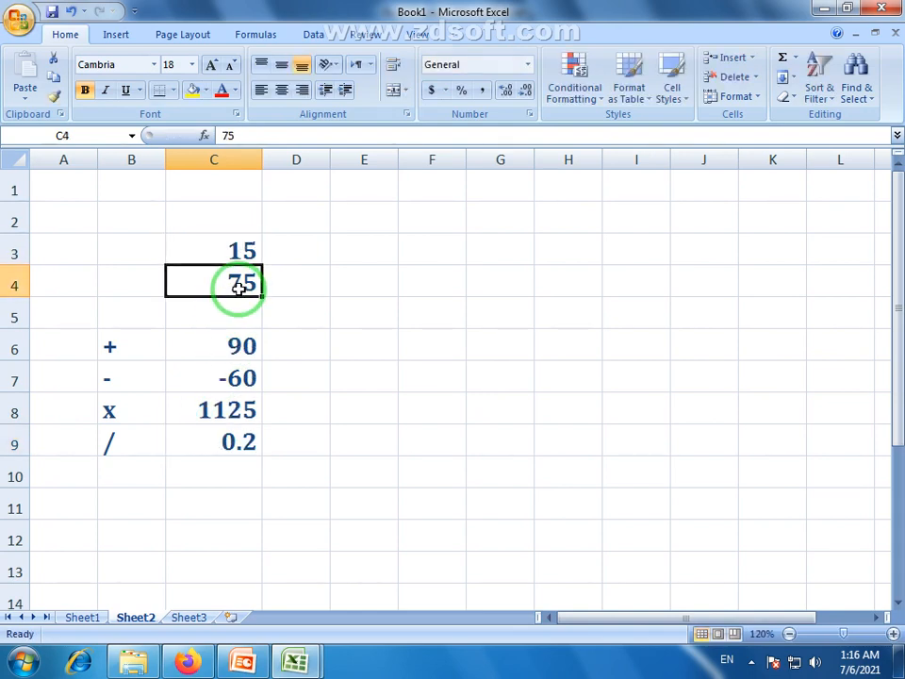
text(5)
key(Return)
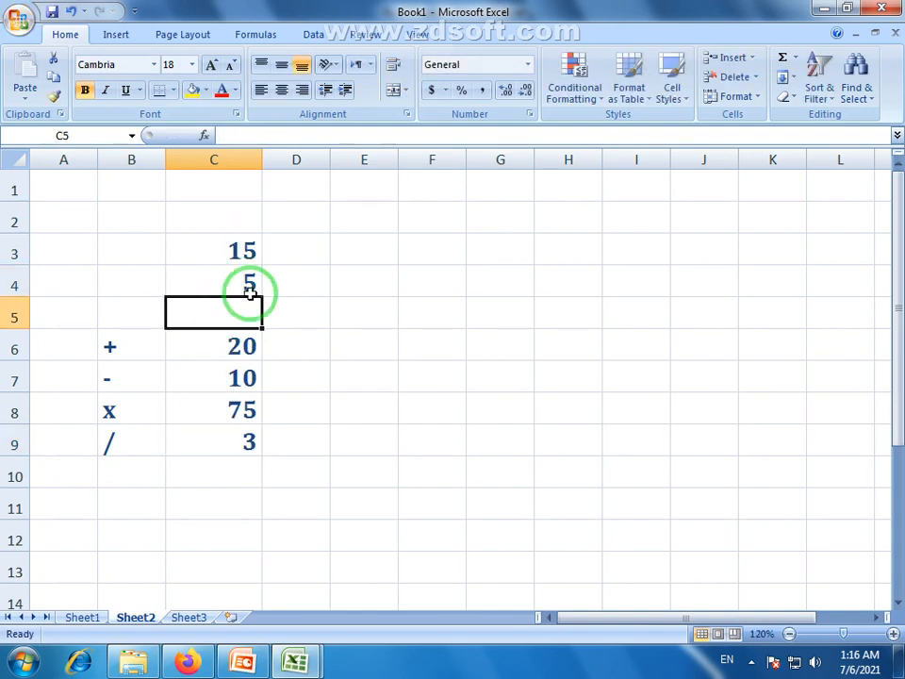
Step: Review the numbers in C3 and C4 and the addition, subtraction, multiplication and division formulas in C6 to C9
drag(234, 253, 238, 440)
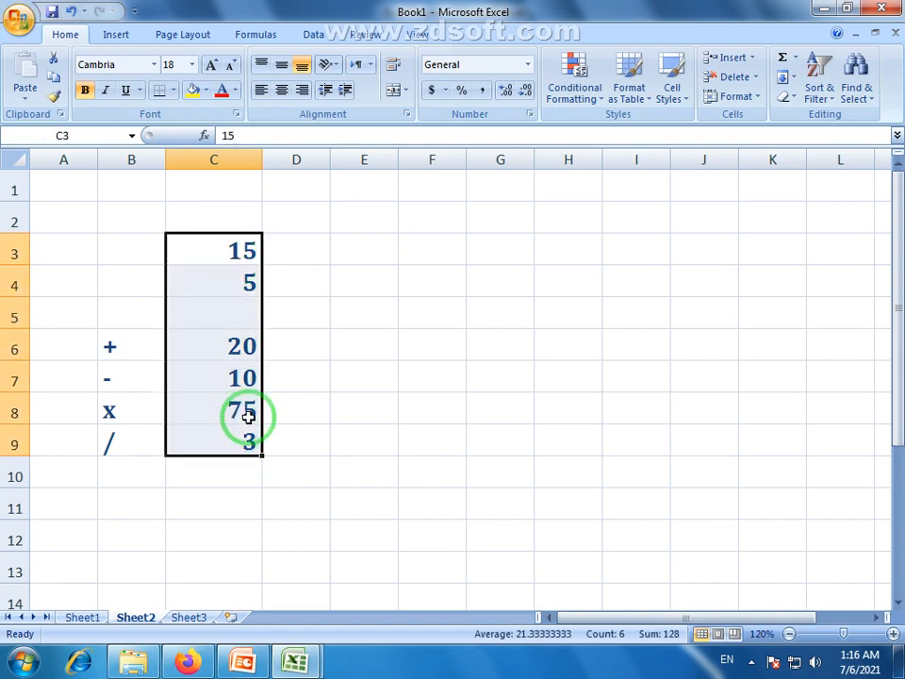
click(244, 246)
drag(131, 246, 205, 247)
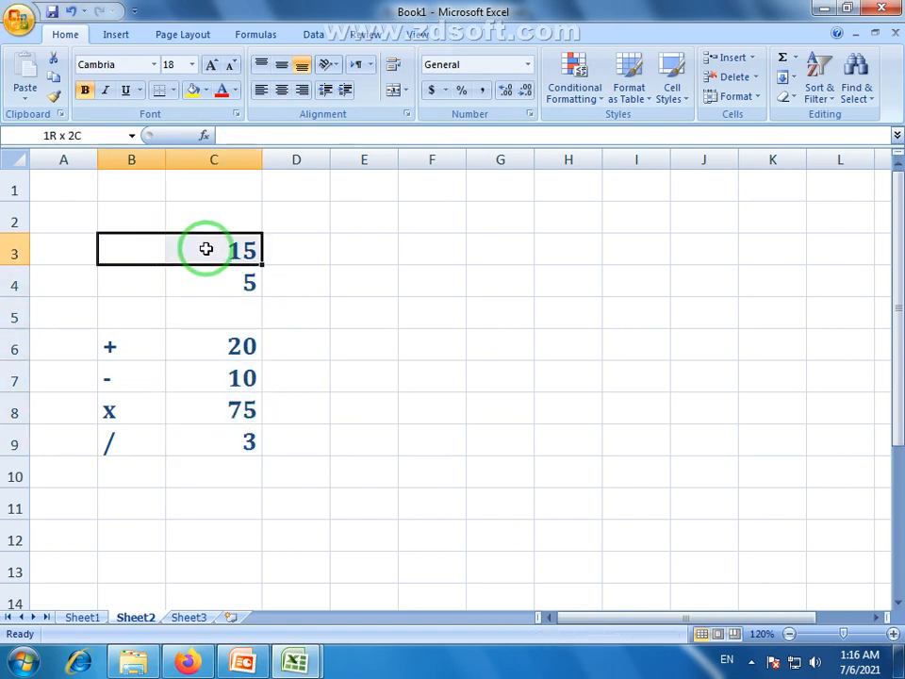
click(212, 281)
drag(146, 249, 223, 445)
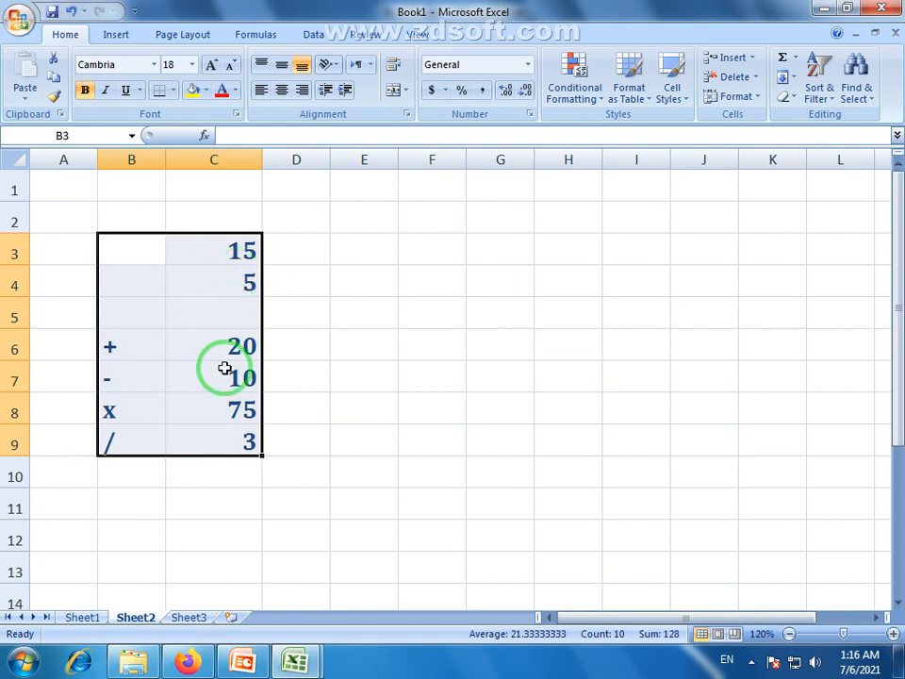
drag(128, 360, 251, 444)
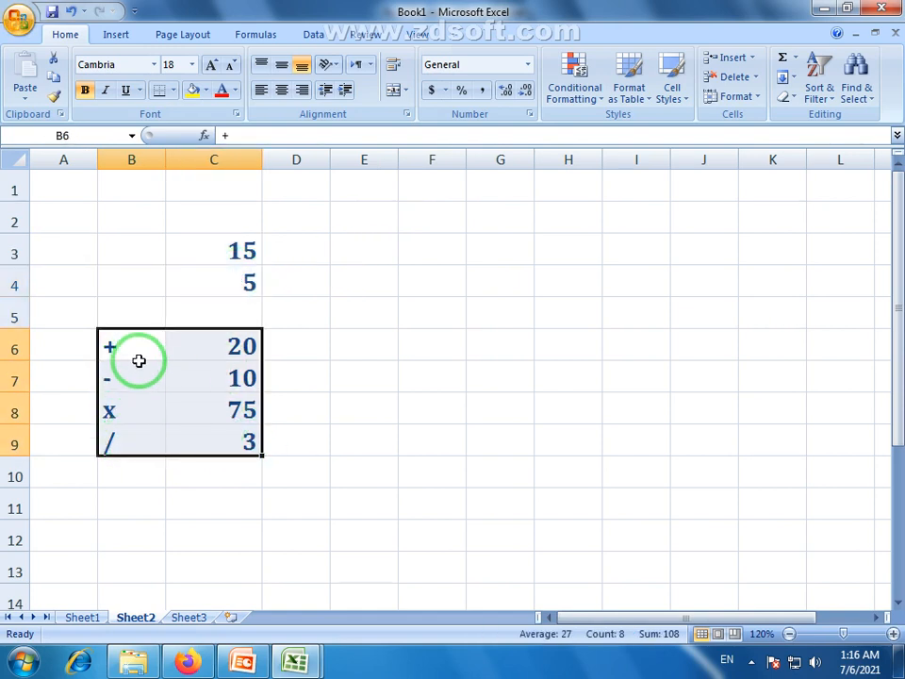
click(184, 350)
click(231, 250)
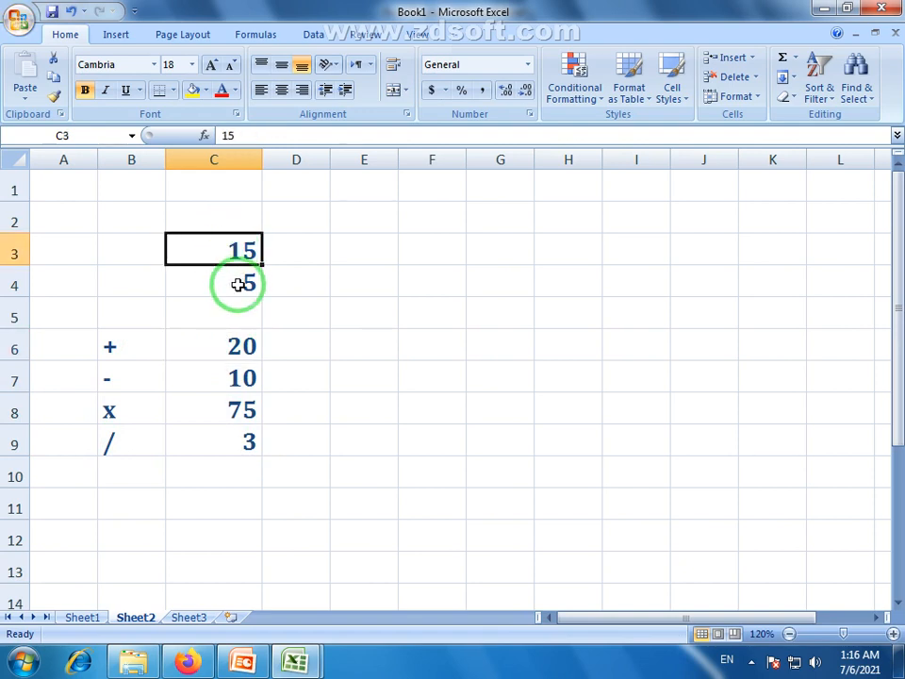
click(236, 284)
click(229, 348)
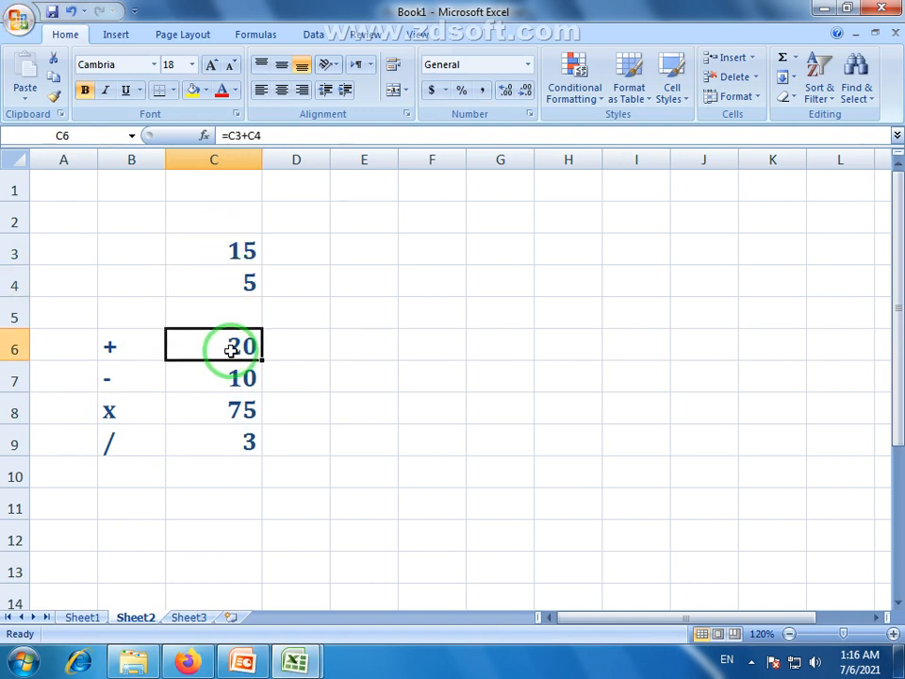
click(240, 377)
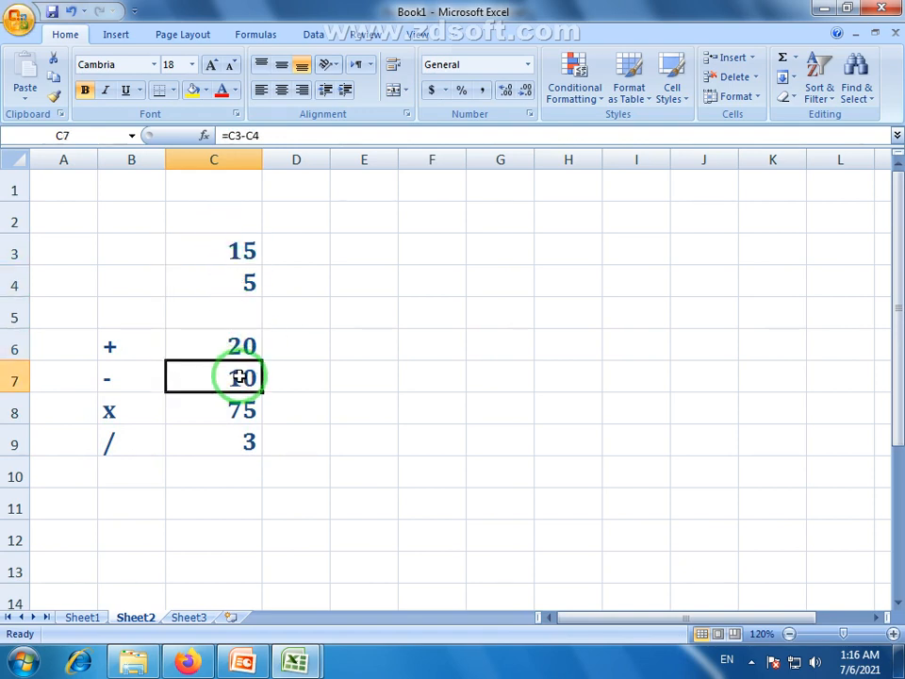
click(239, 406)
click(225, 447)
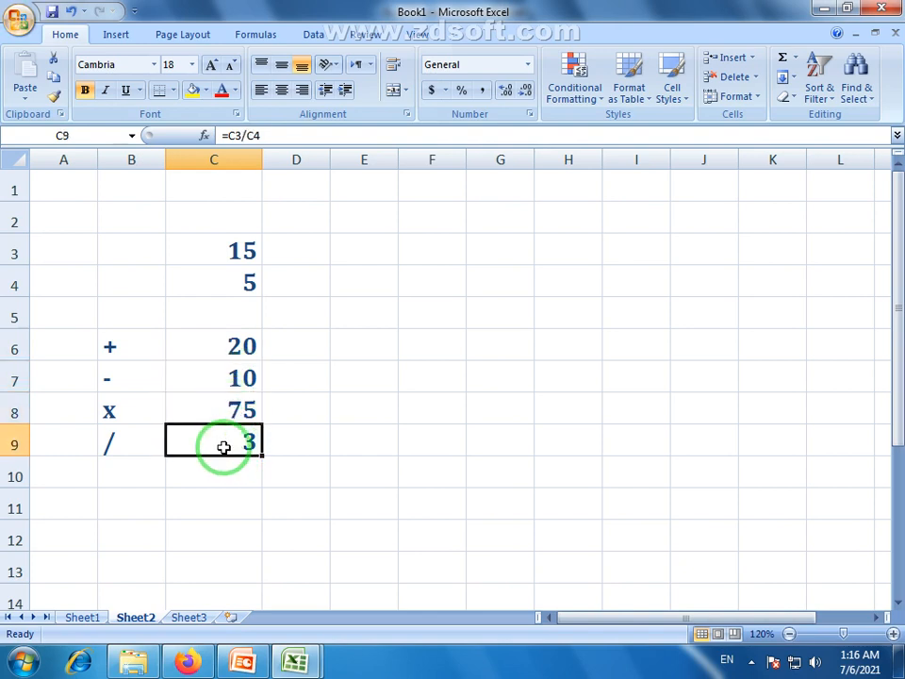
click(239, 377)
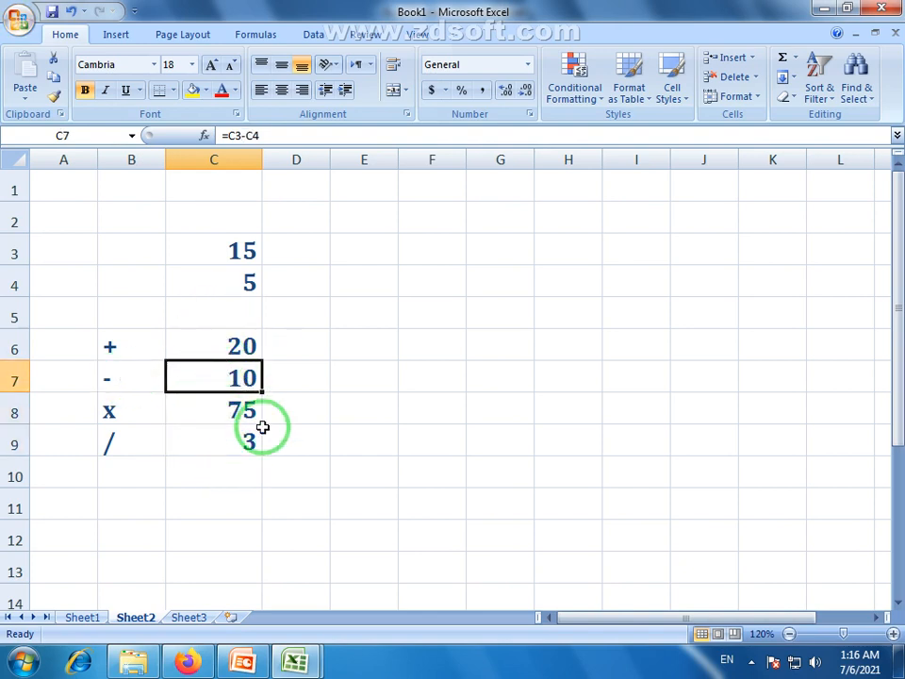
Step: Enter the numbers 7568, 7541, 2567, 125 and 4562 down column E in cells E3 to E7
click(365, 243)
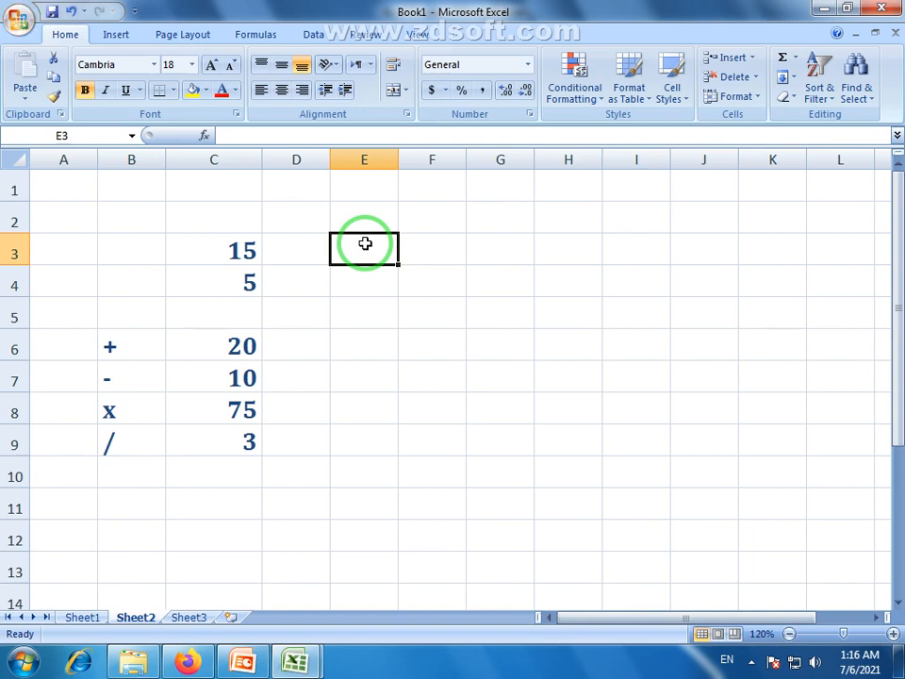
text(7568)
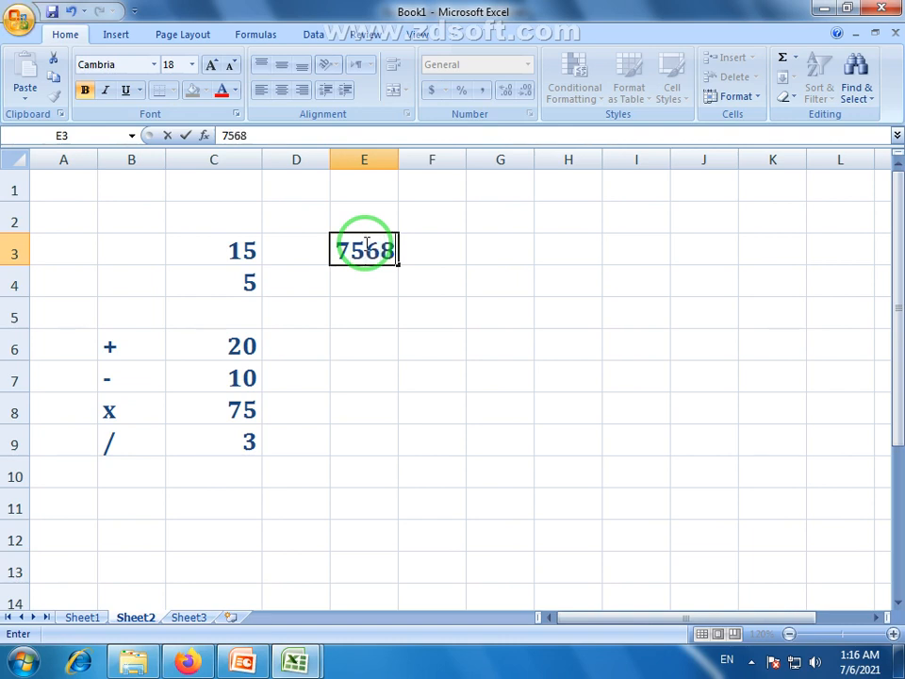
key(Return)
text(7541)
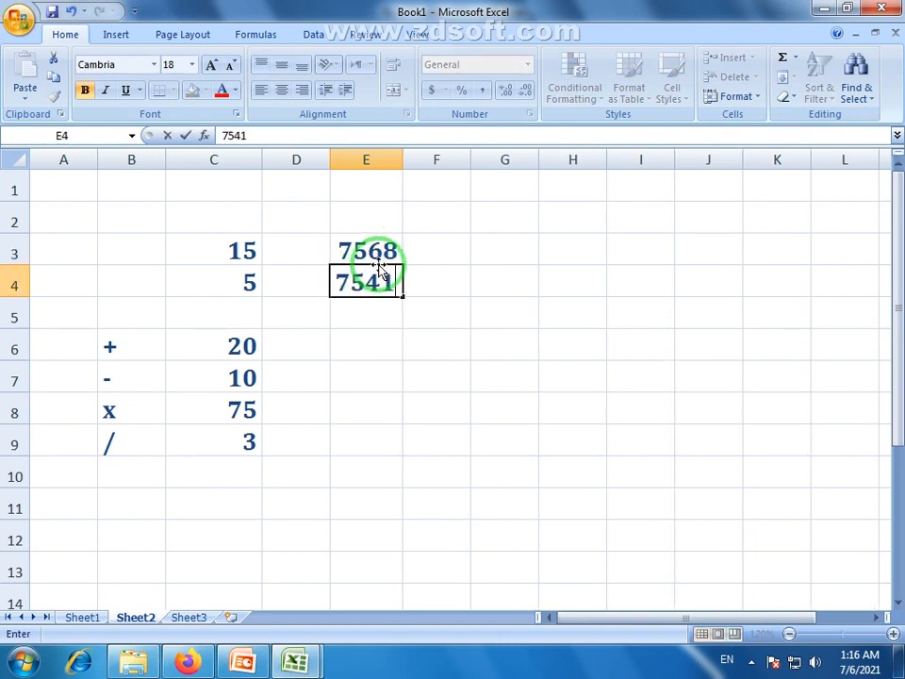
key(Return)
text(256)
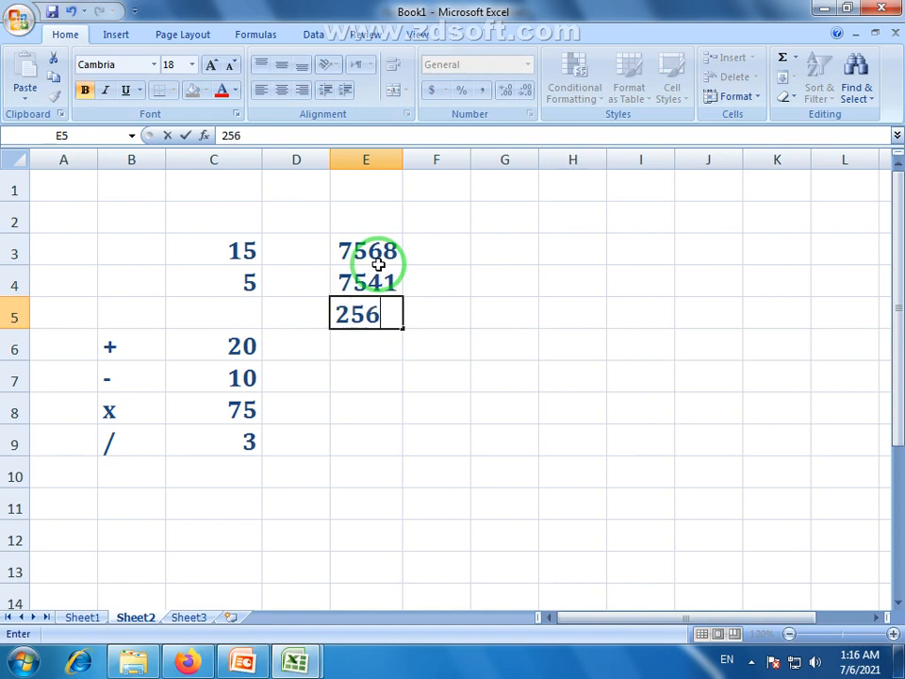
text(7)
key(Return)
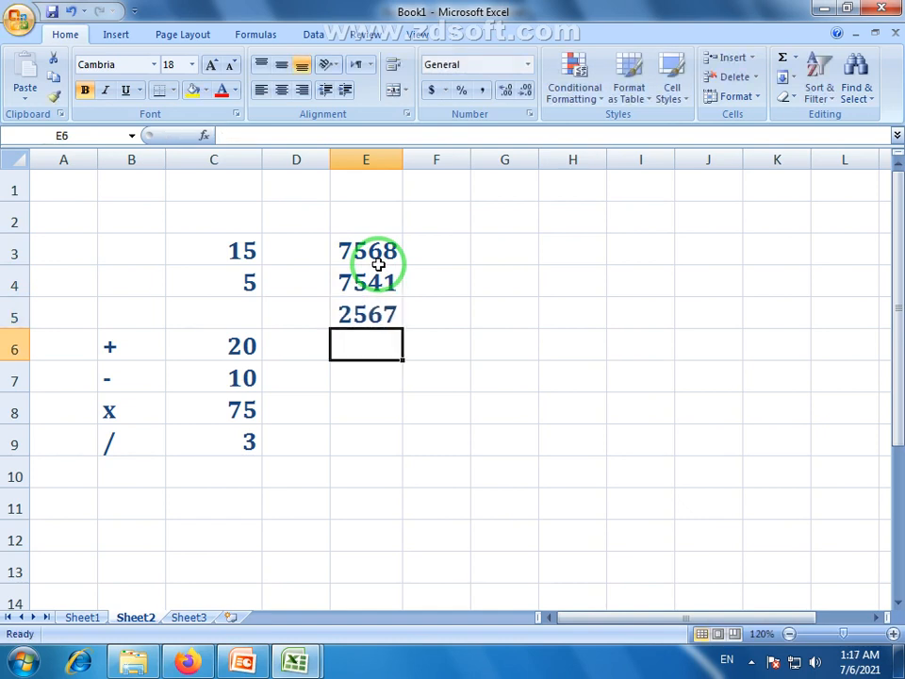
text(125)
key(Return)
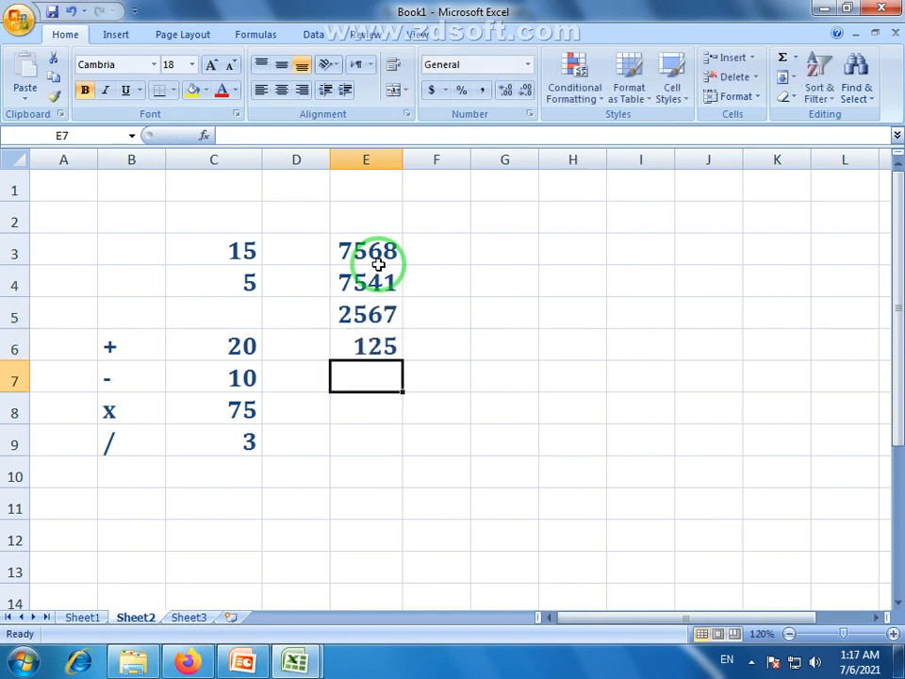
text(4562)
key(Return)
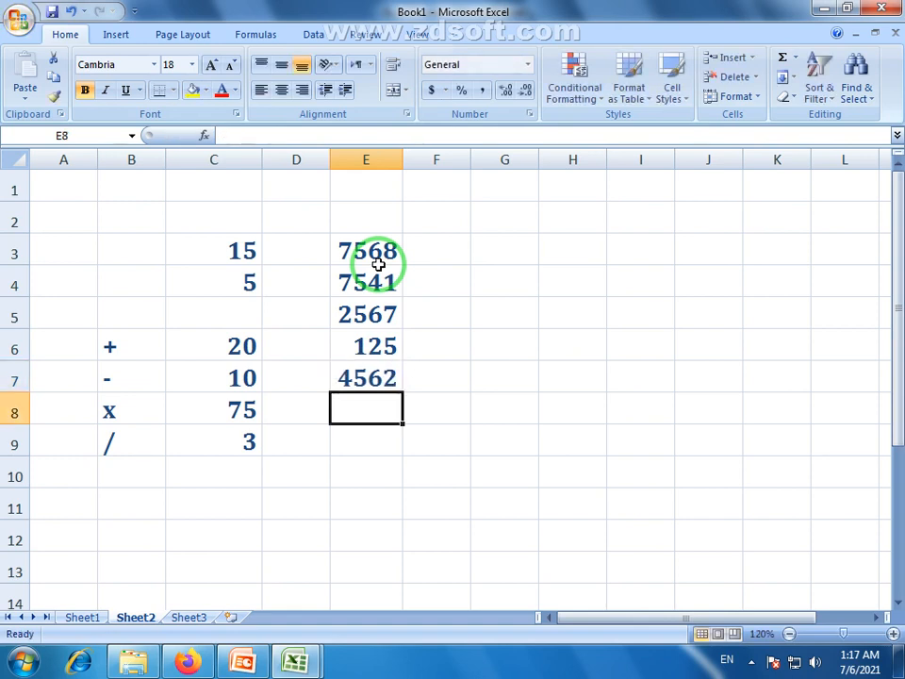
Step: Continue the list in column E with 365 in cell E8 and 7145 in cell E9
text(365)
key(Return)
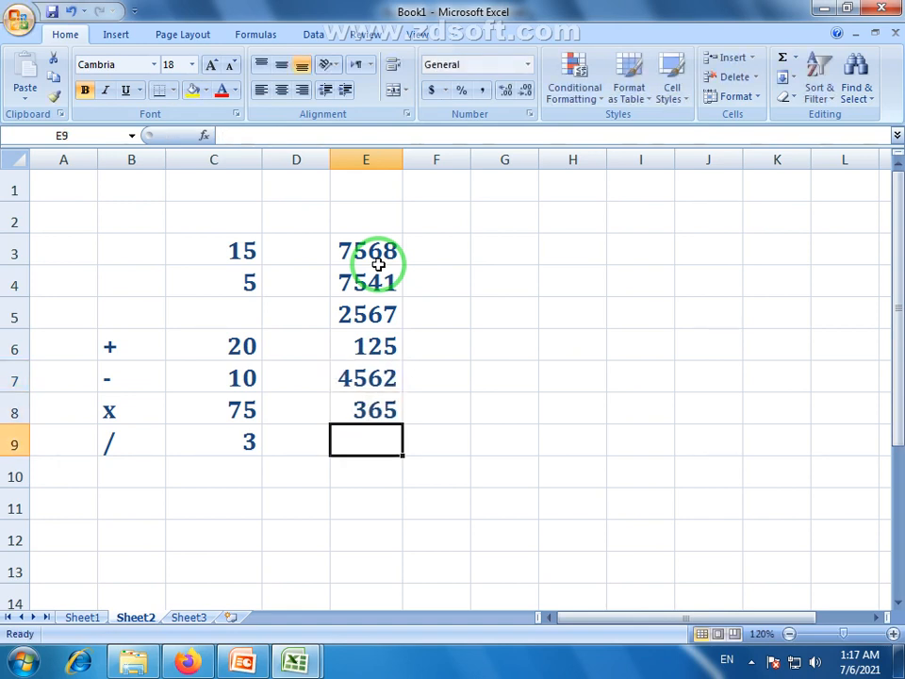
text(7145)
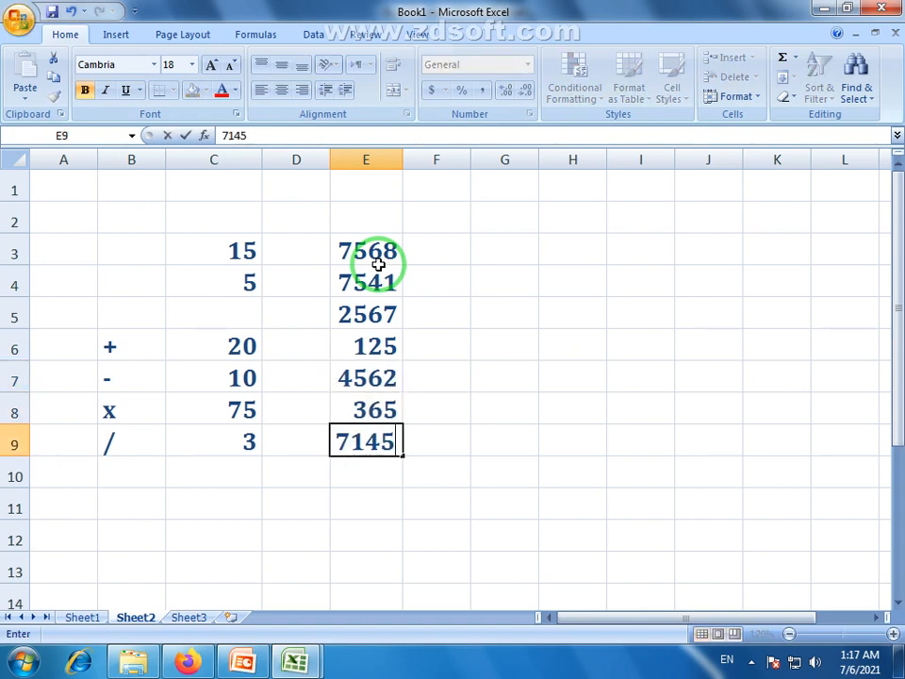
key(Return)
text(35)
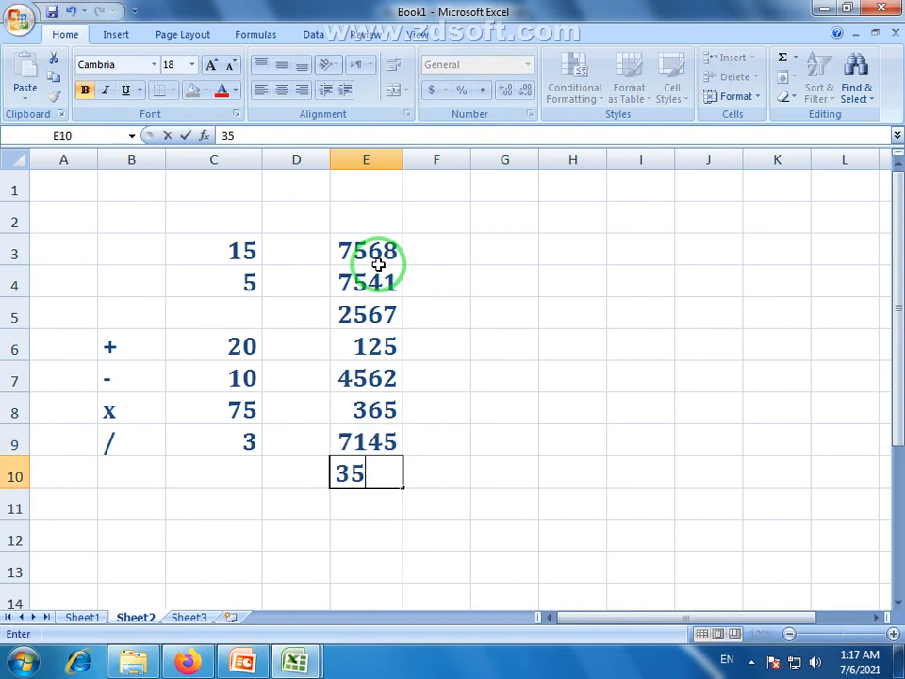
text(21)
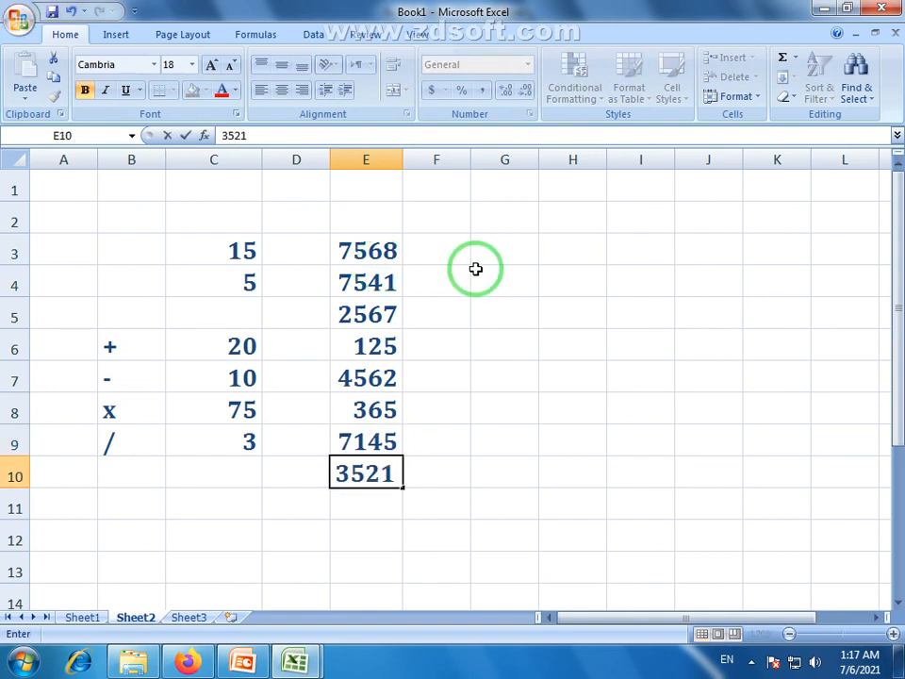
key(Return)
drag(378, 247, 378, 351)
click(364, 472)
key(Delete)
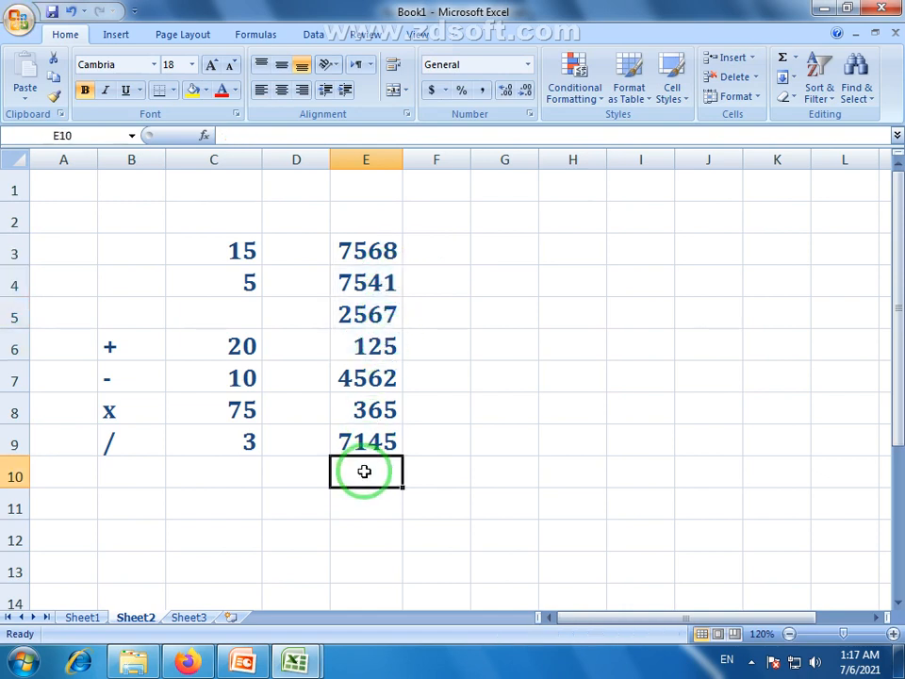
key(Return)
Step: Add up the numbers in E3 to E9 with the formula =SUM(E3:E9) in cell E11
drag(368, 247, 382, 440)
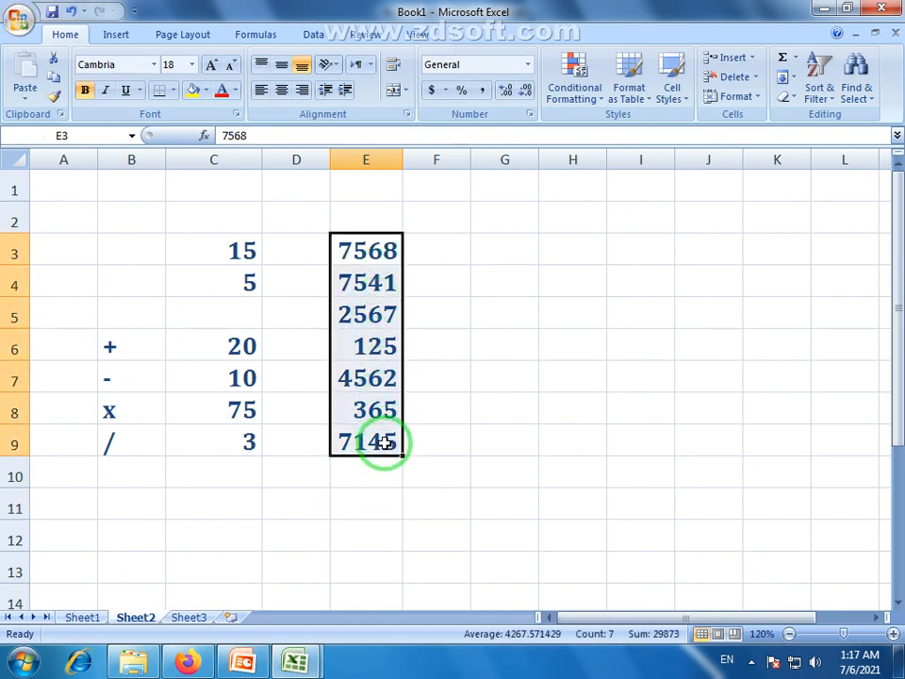
click(382, 504)
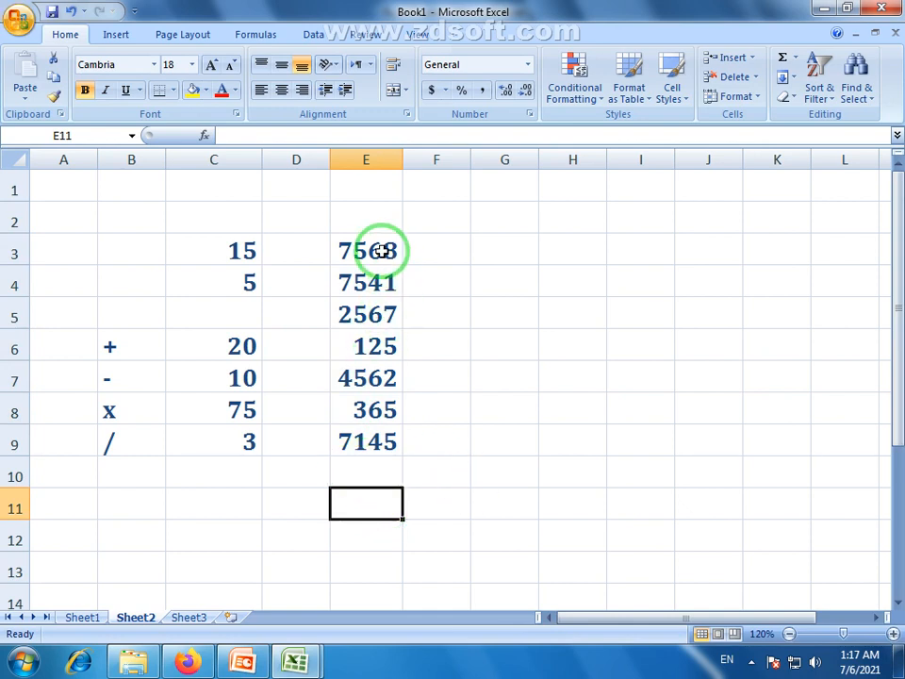
drag(376, 246, 366, 448)
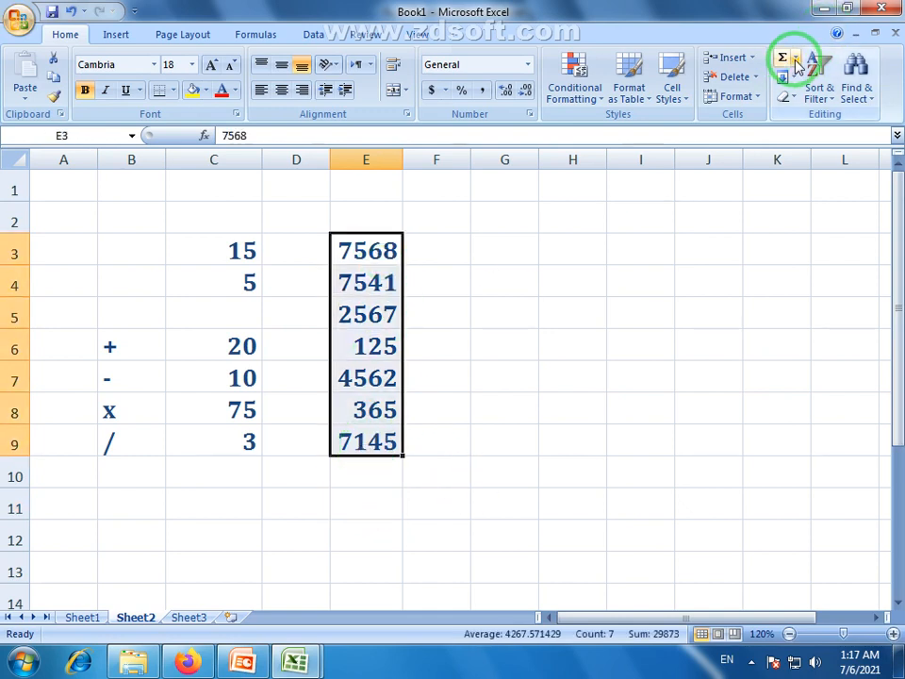
click(385, 500)
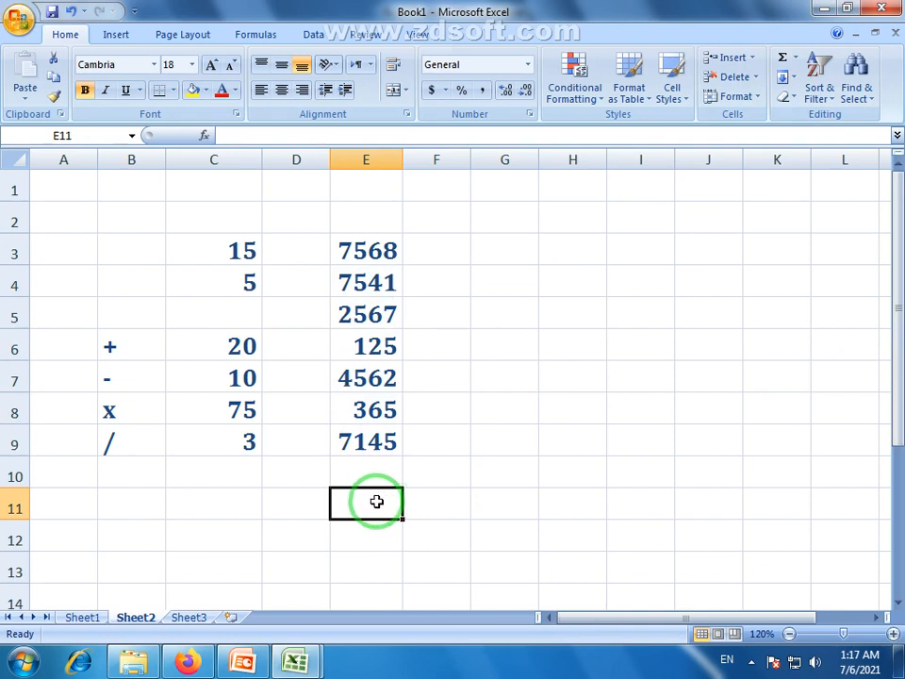
text(=)
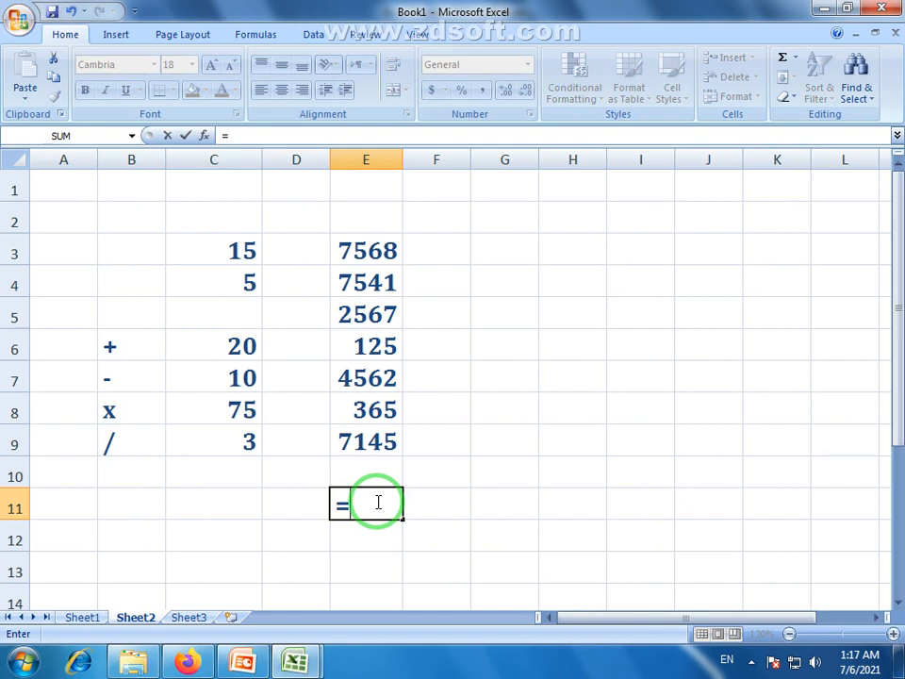
text(su)
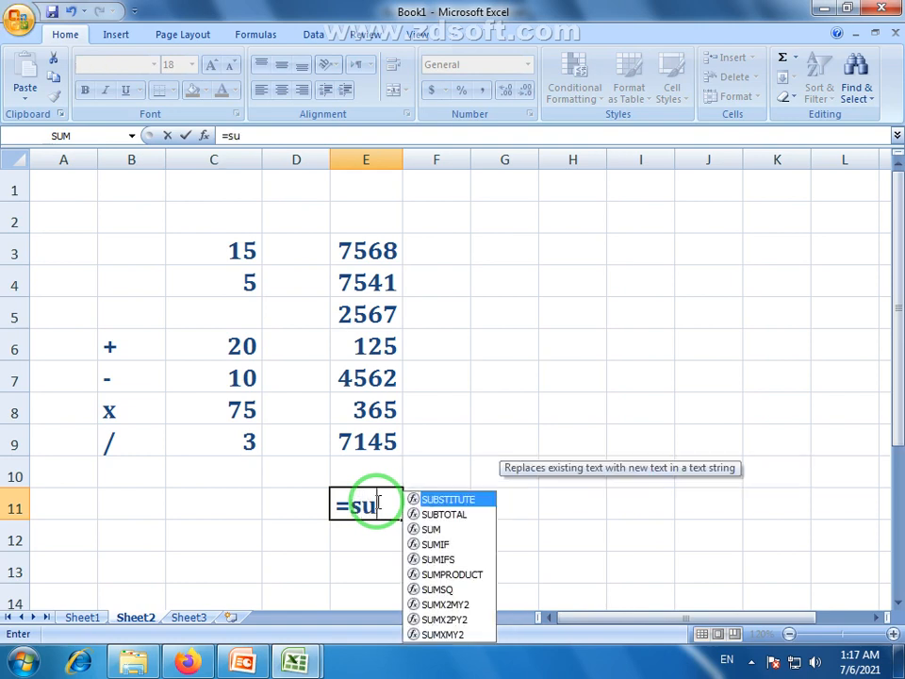
text(m)
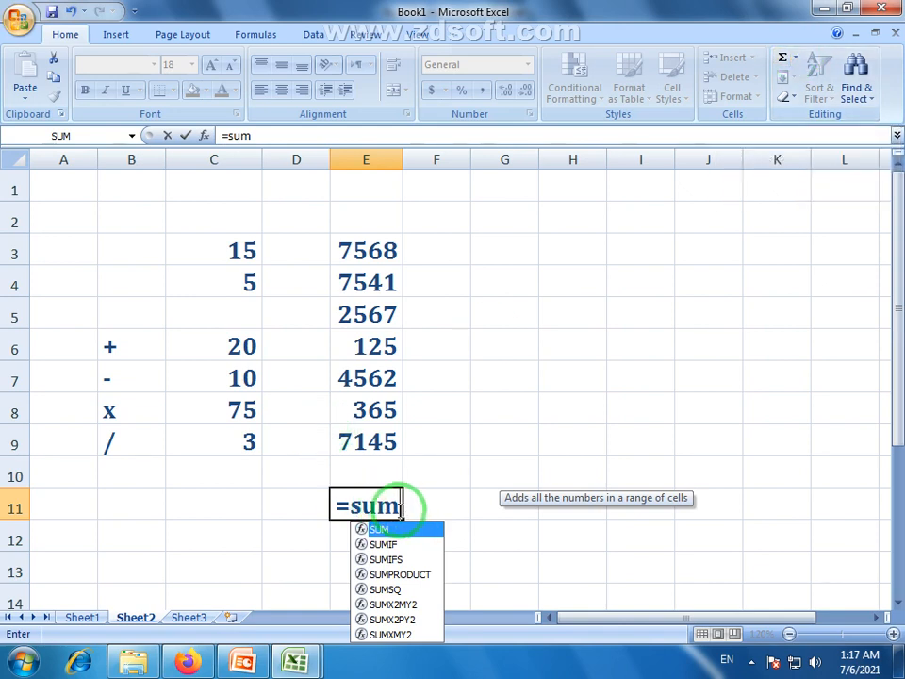
text(()
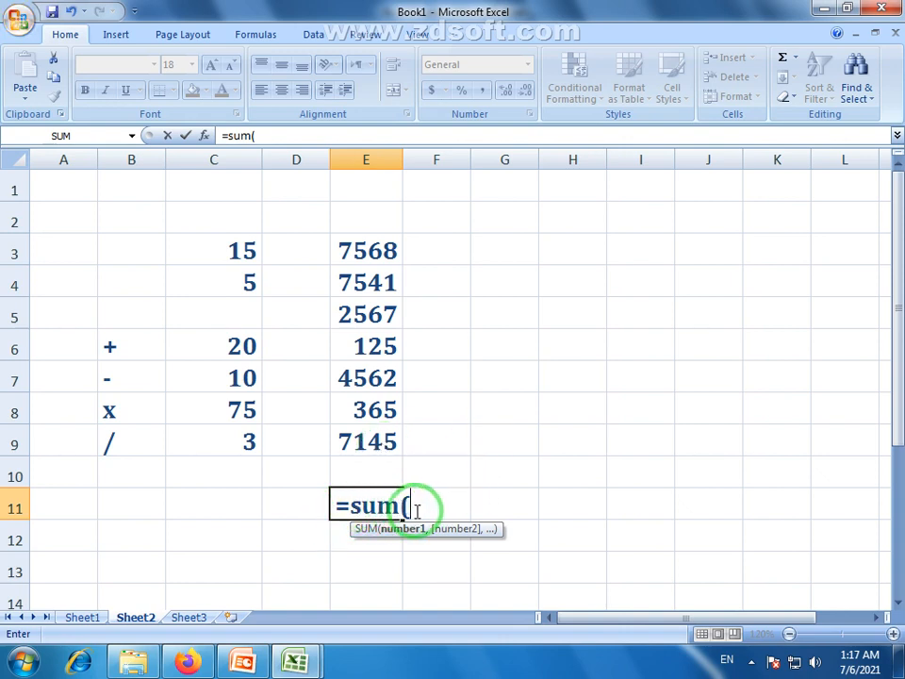
click(365, 249)
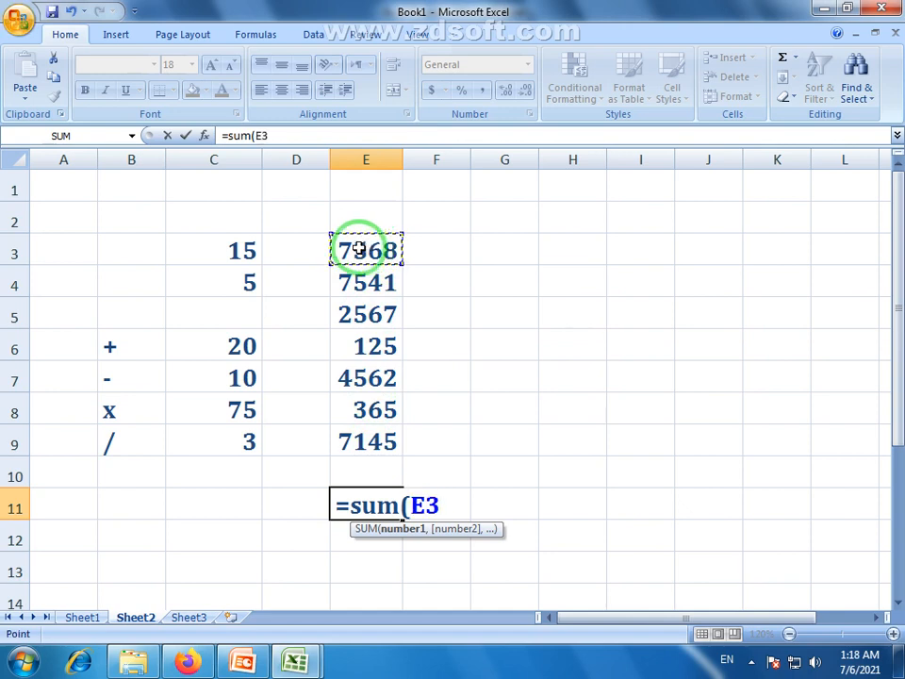
drag(359, 248, 363, 452)
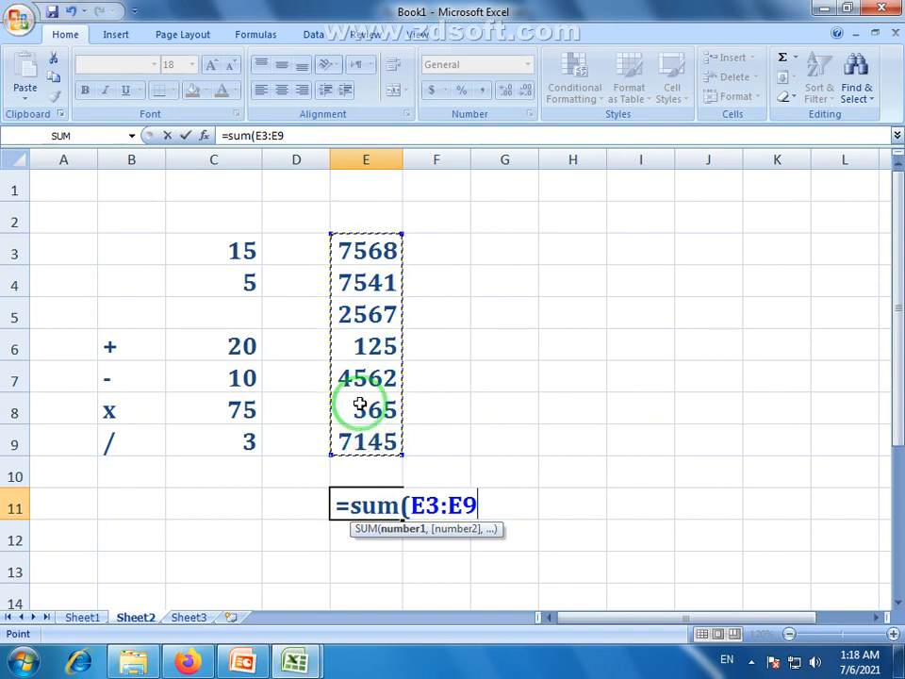
text())
key(Return)
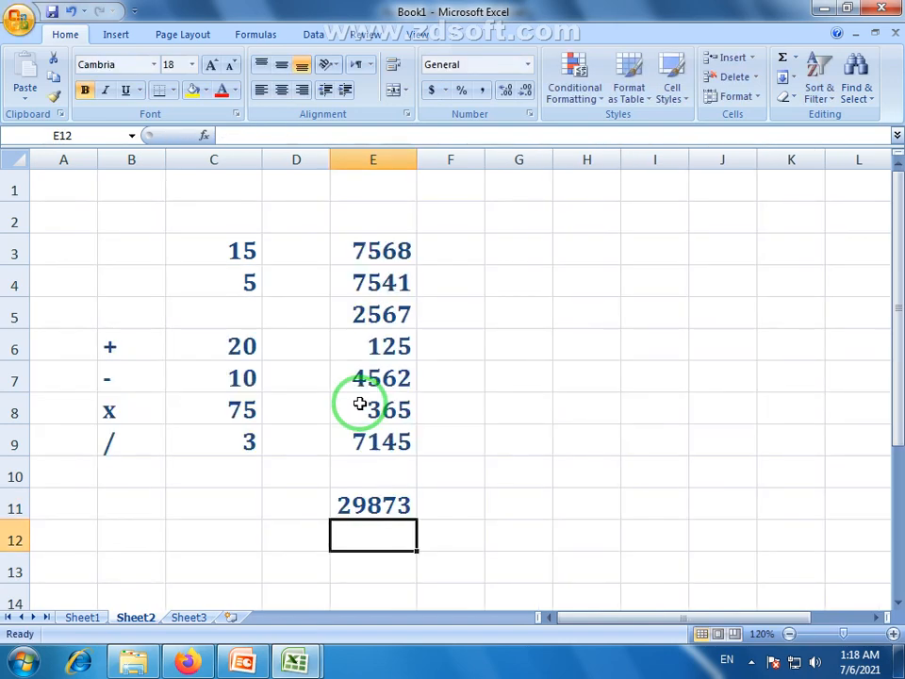
Step: Review the SUM formula in cell E11 and the numbers in column E that it adds
click(360, 509)
drag(404, 265, 405, 428)
click(380, 509)
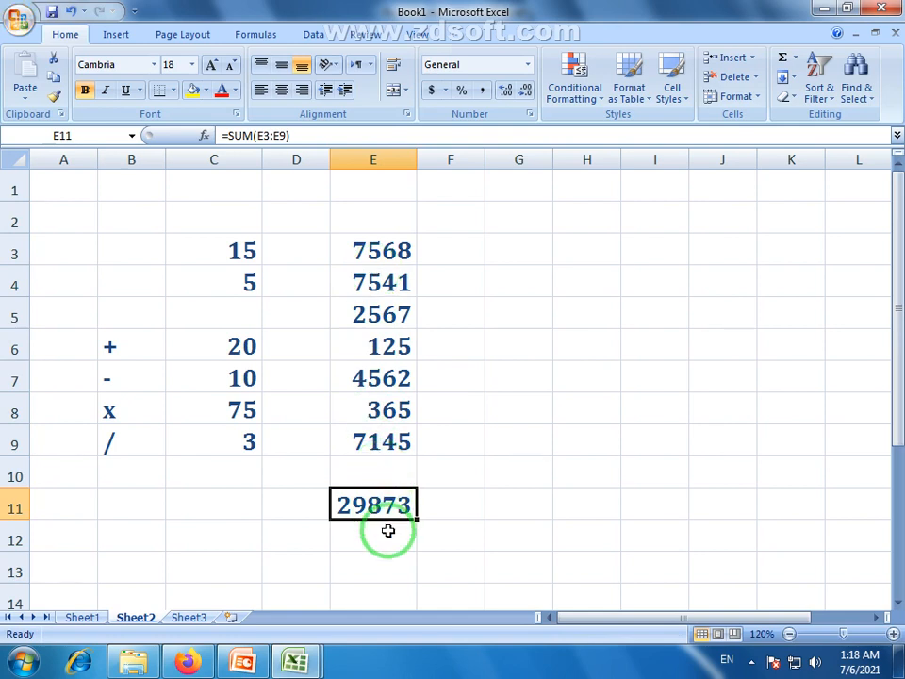
drag(380, 251, 390, 348)
Step: Set cell E6 to 4524 and cell E8 to 3574, and check the total in E11 against the range E3 to E9
click(390, 349)
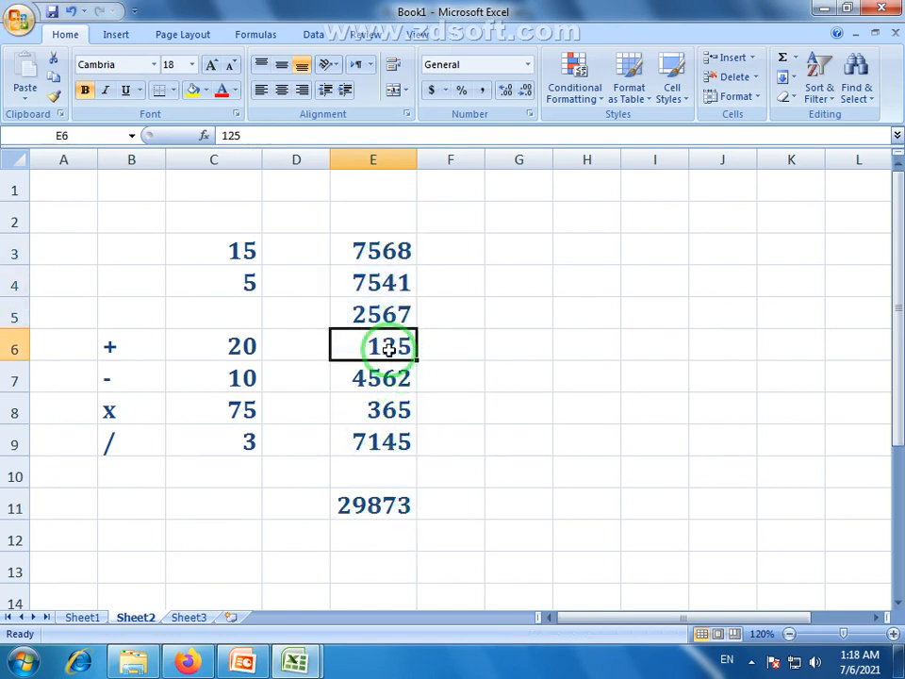
text(4524)
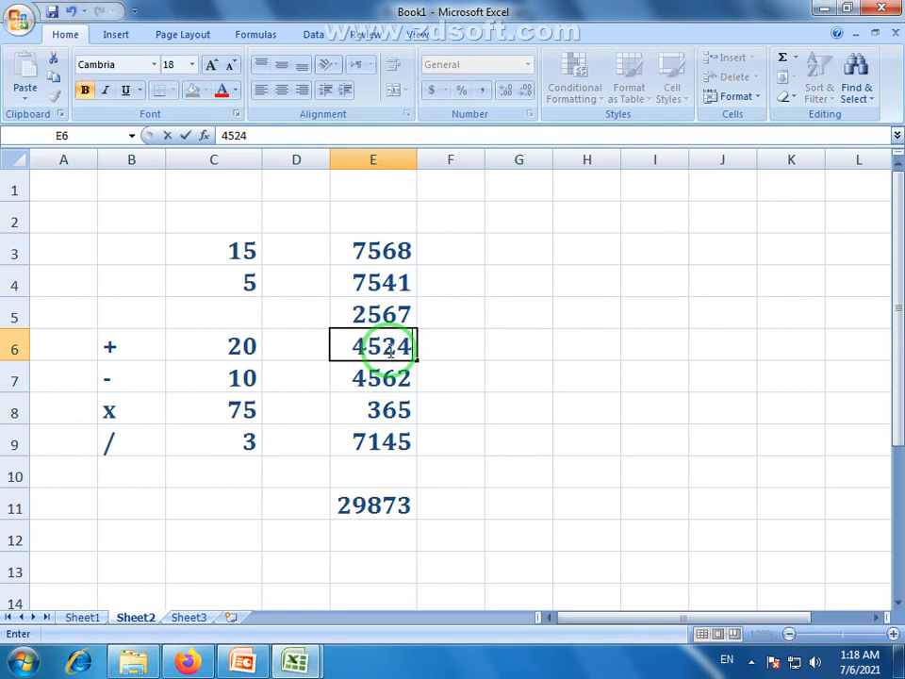
key(Return)
click(394, 420)
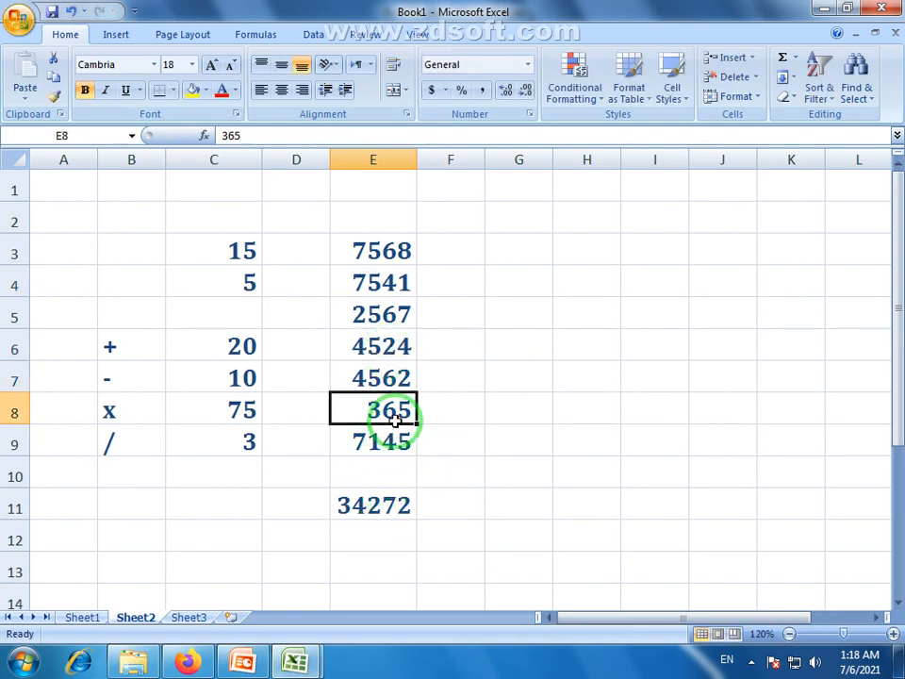
text(3)
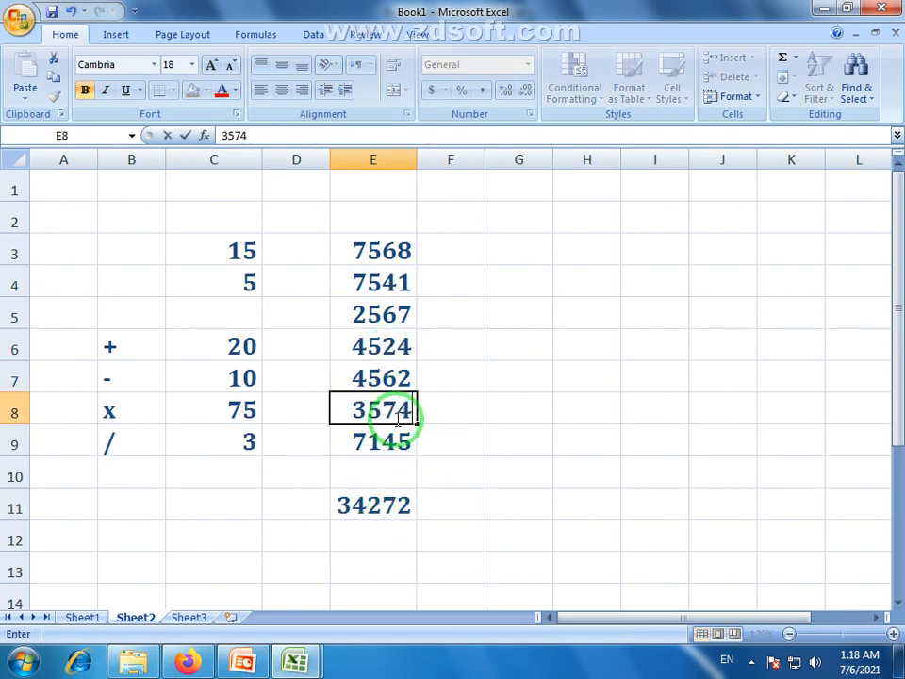
key(Return)
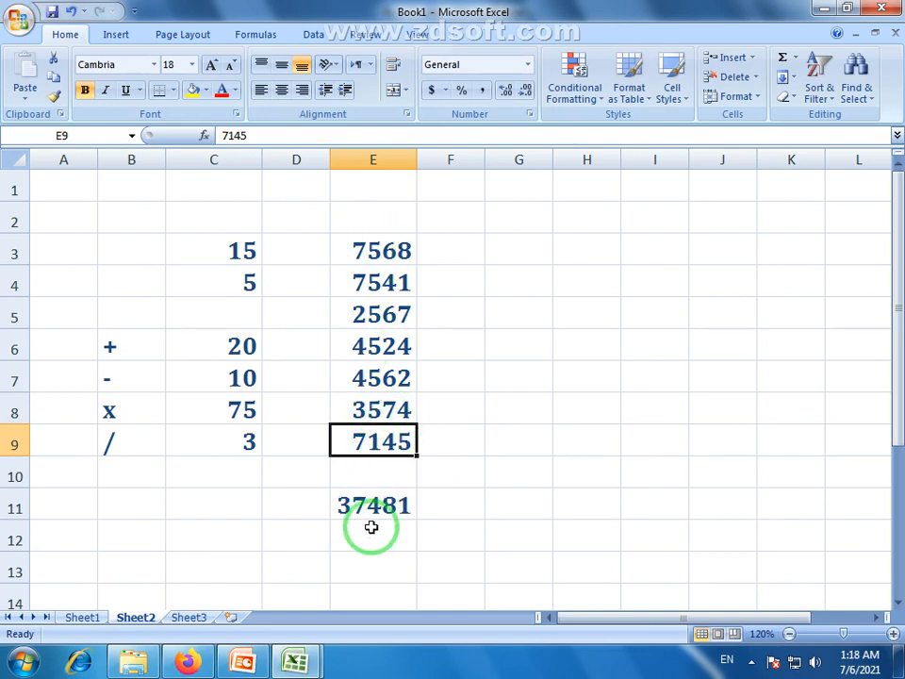
click(377, 506)
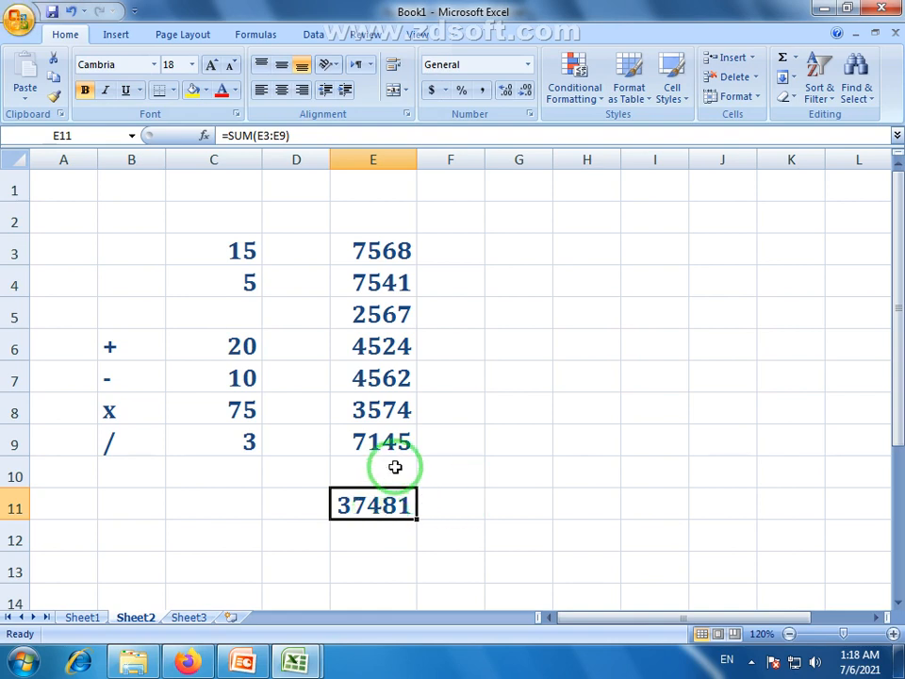
drag(394, 251, 396, 447)
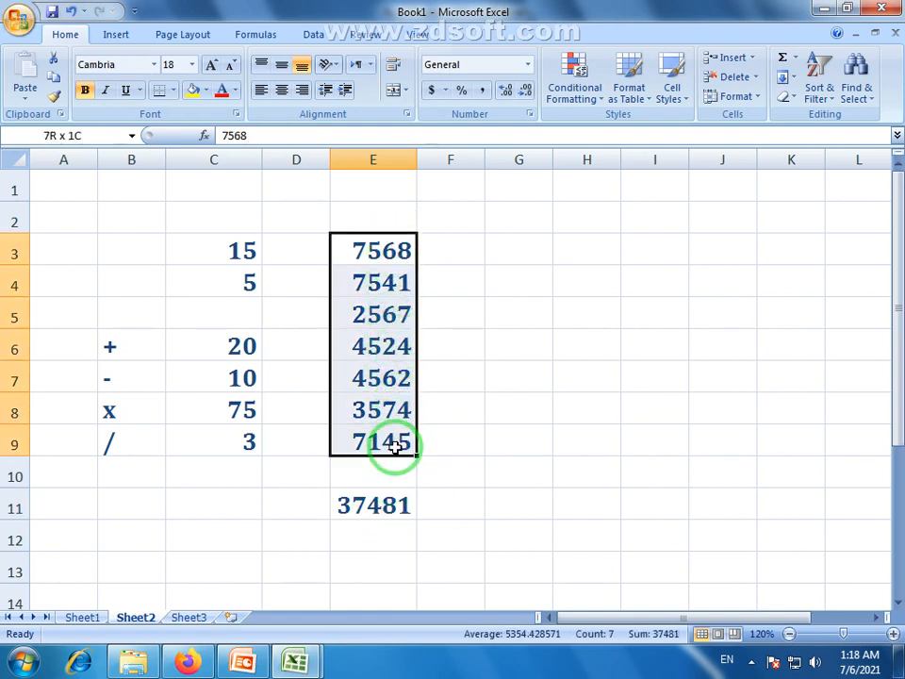
Step: Enter the numbers 452, 752, 754, 358, 562, 852 and 741 down column G in cells G3 to G9
click(522, 249)
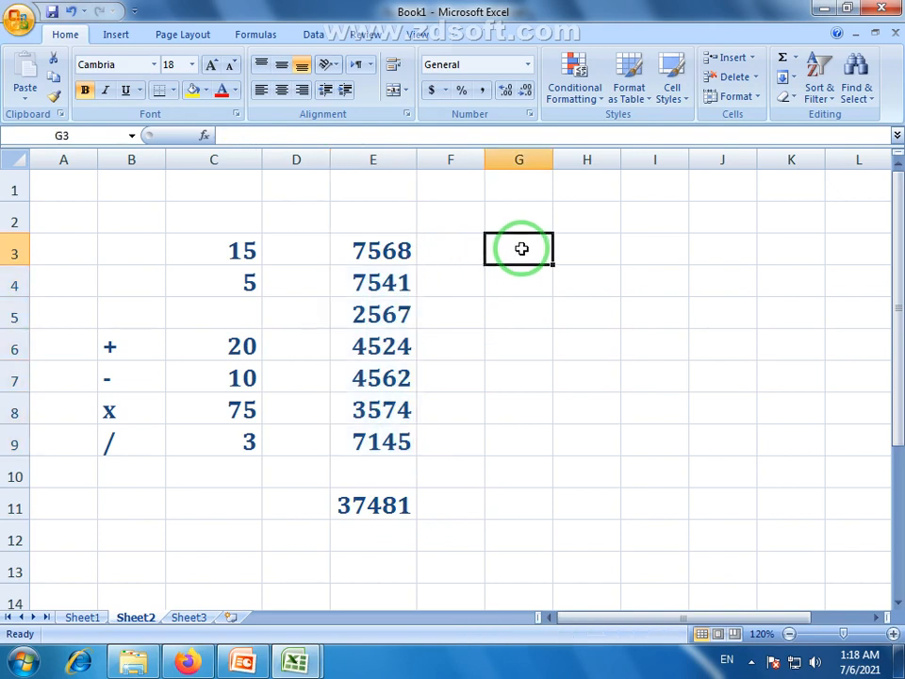
text(452)
click(529, 290)
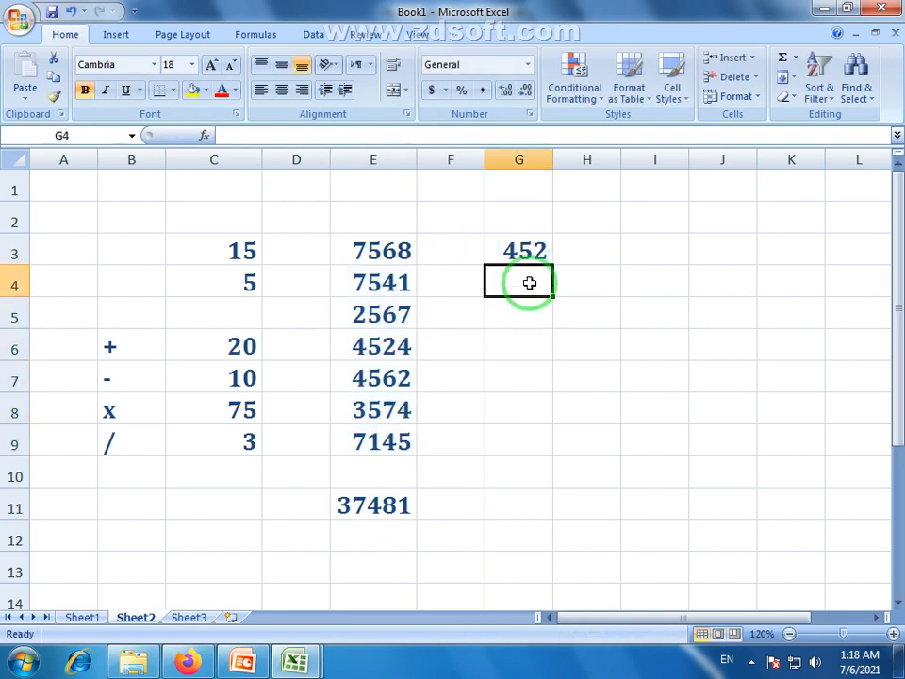
text(752)
click(532, 304)
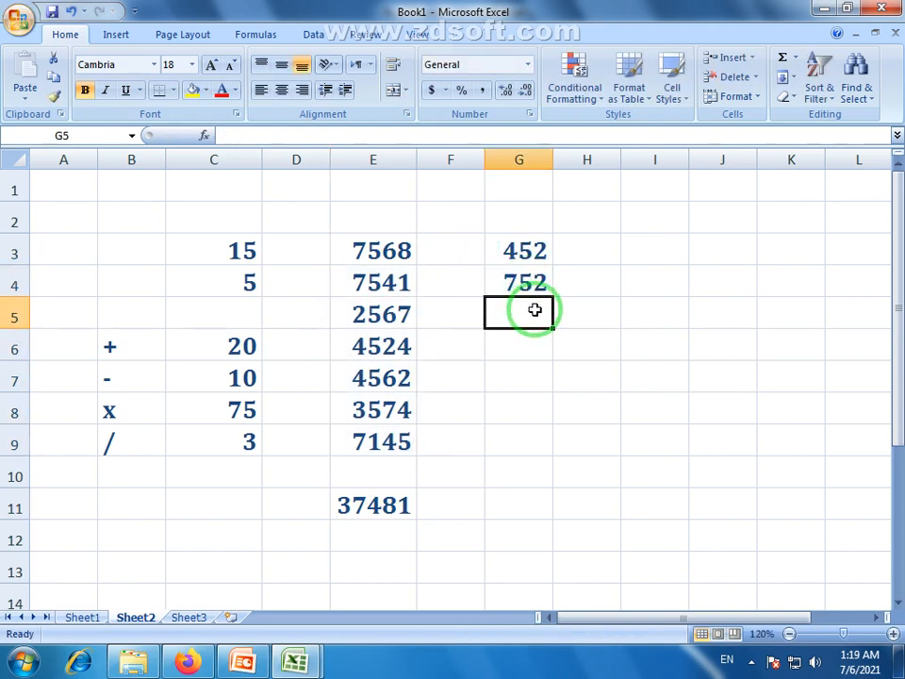
text(754)
key(Return)
text(358)
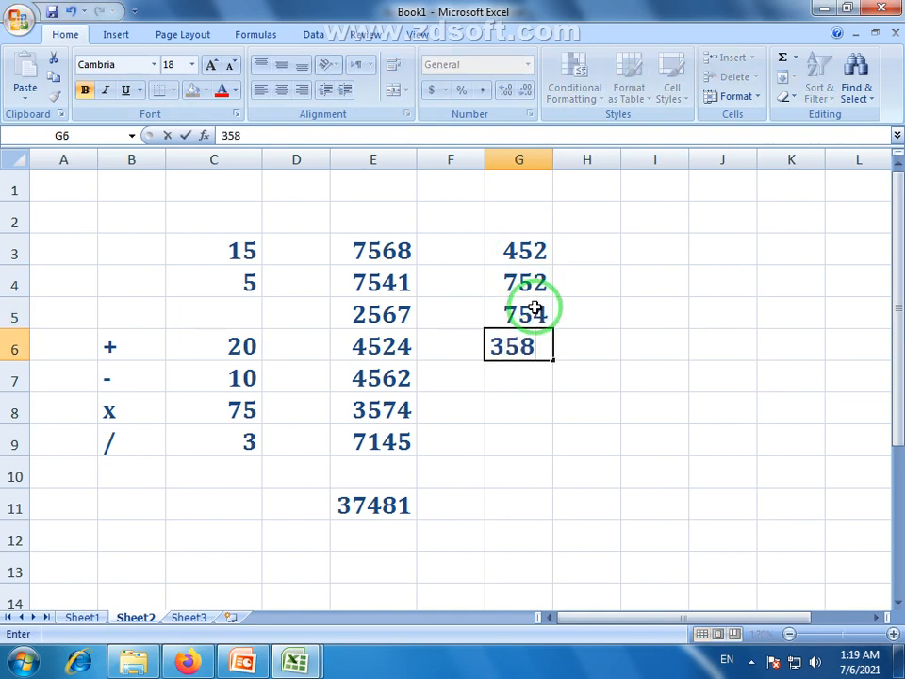
key(Return)
text(562)
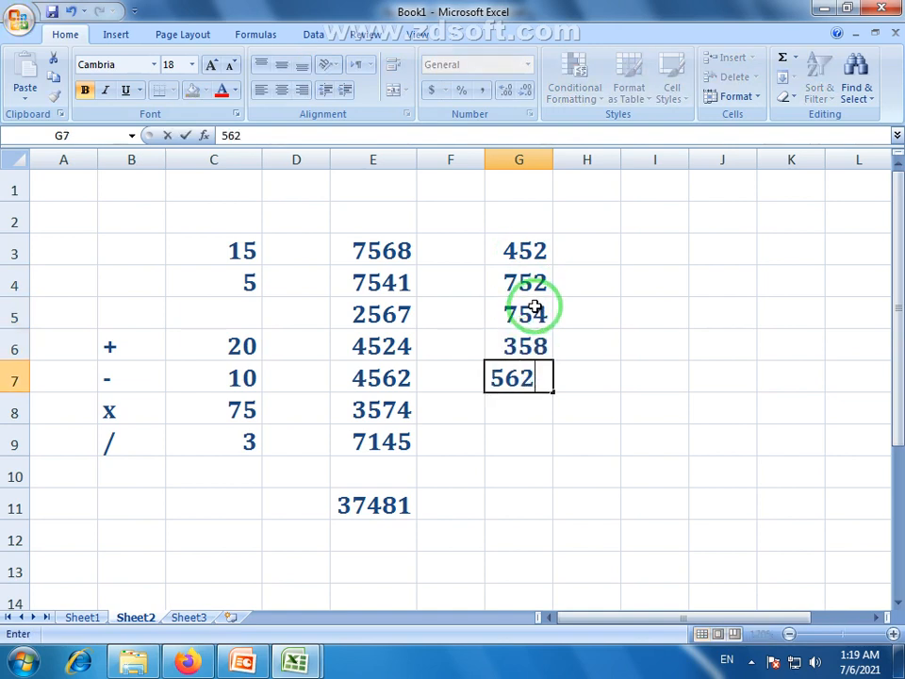
key(Return)
text(852)
key(Return)
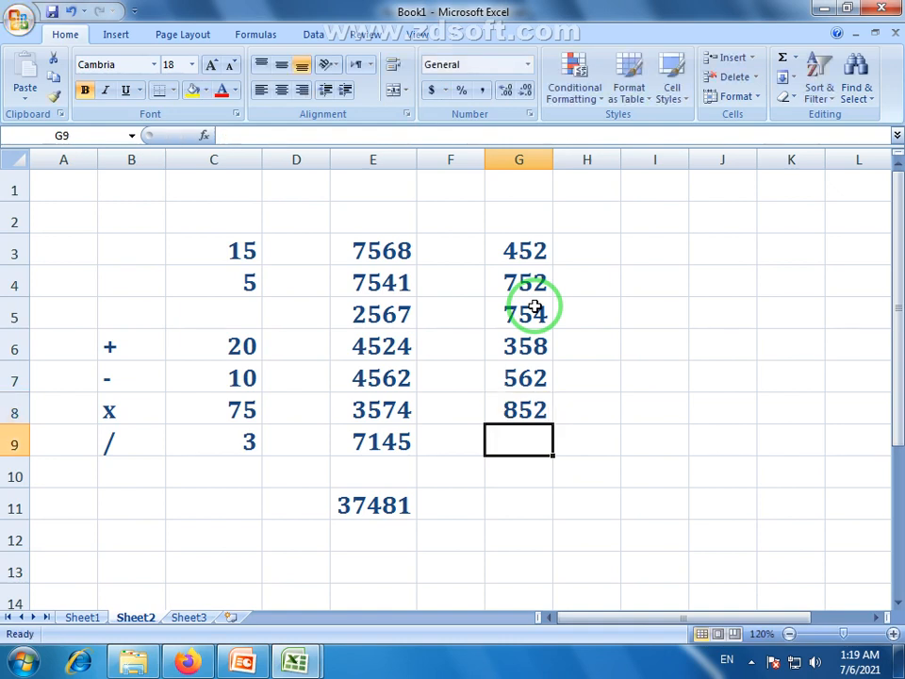
text(741)
click(524, 482)
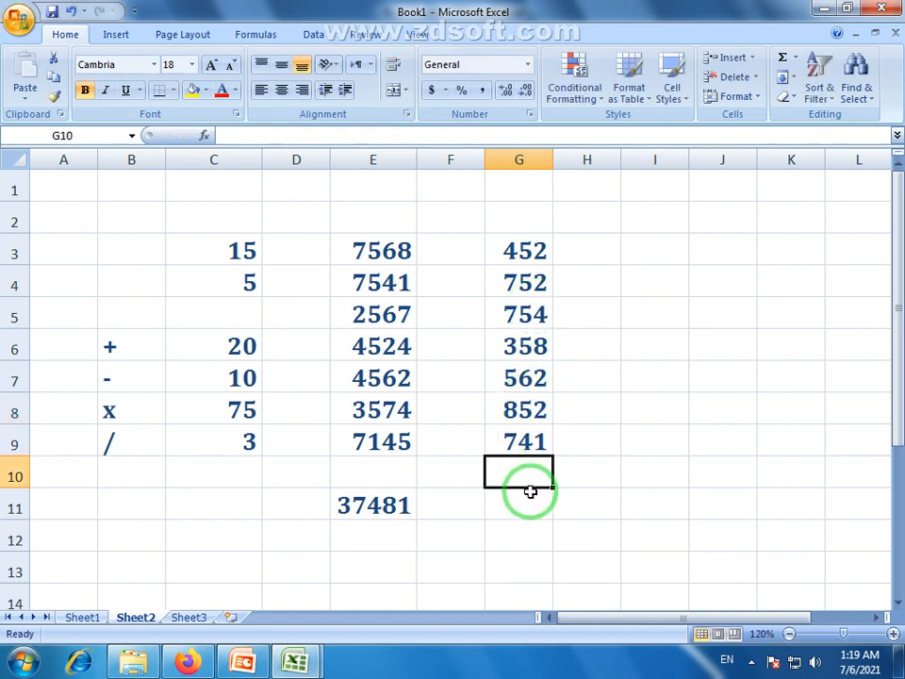
Step: Review the column E numbers with their SUM formula in E11, and the range G3 to G9 with the empty cell G11
drag(402, 255, 393, 449)
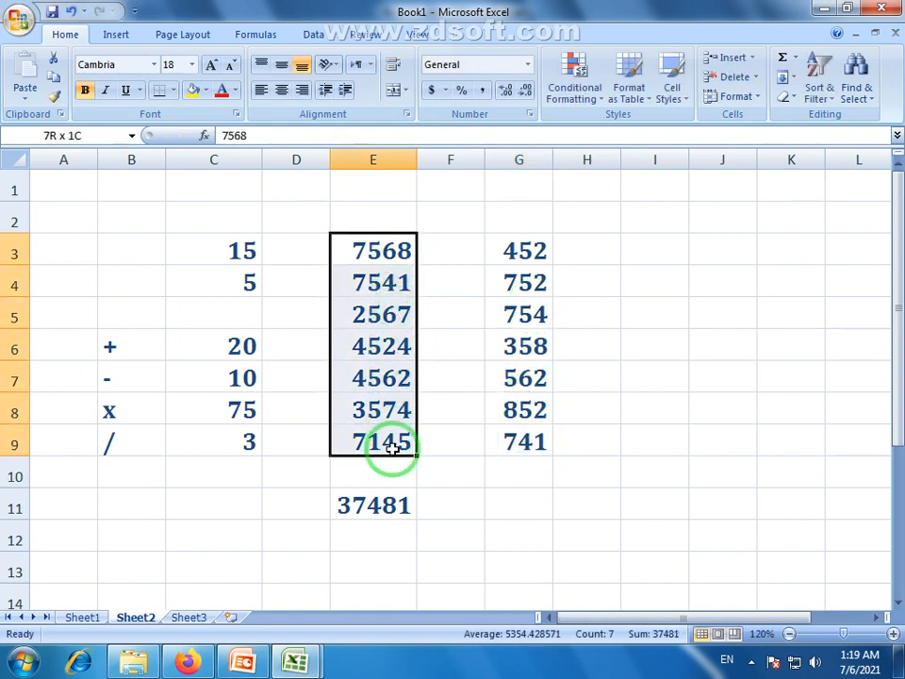
click(386, 510)
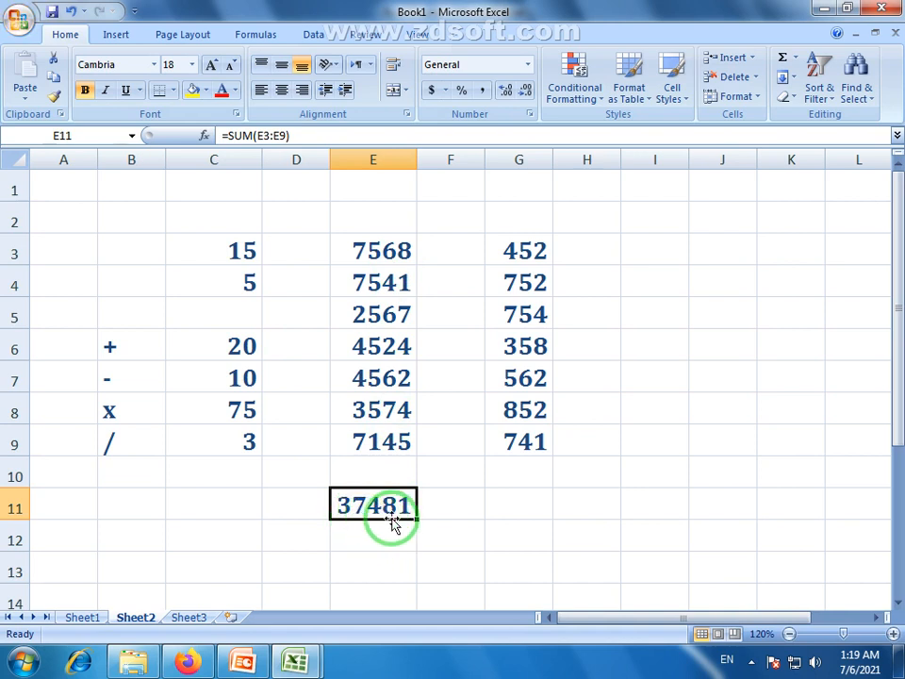
click(540, 506)
drag(529, 251, 521, 449)
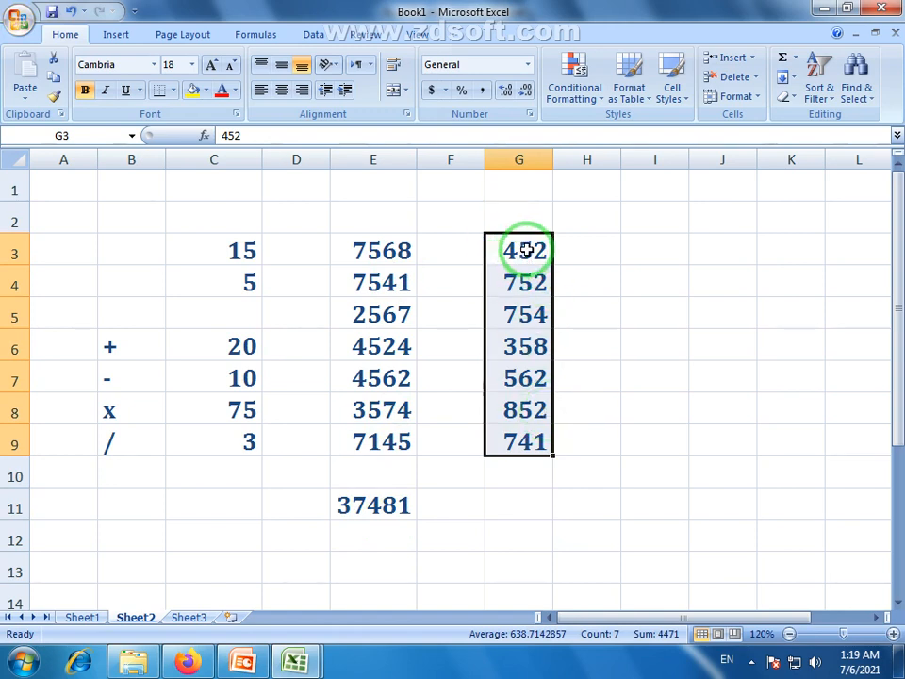
drag(526, 249, 531, 436)
click(519, 503)
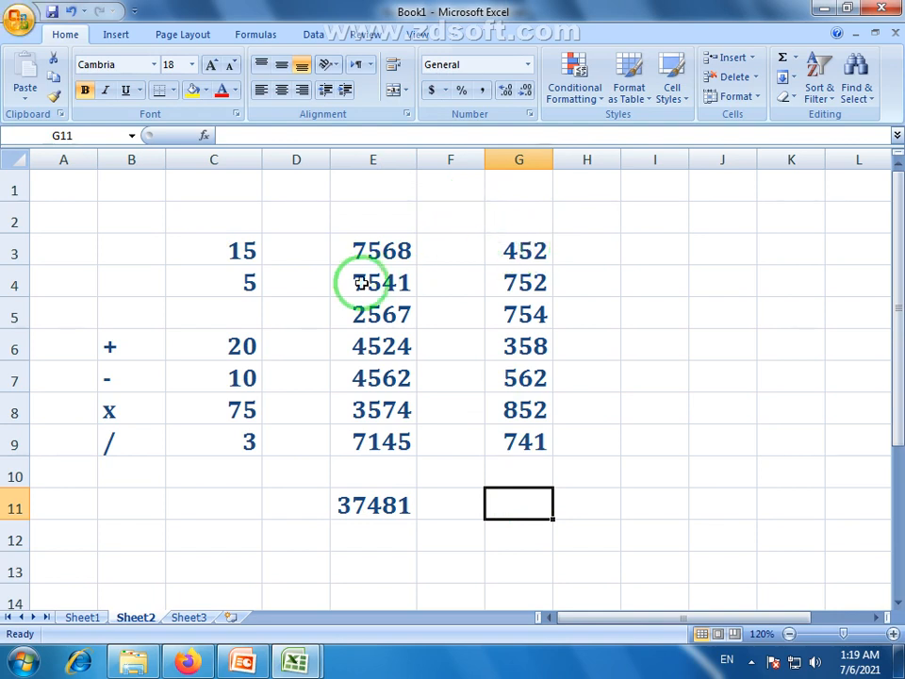
Step: Total the column G numbers in cell G11 with a SUM formula over the range G3:G9
drag(377, 253, 377, 443)
click(363, 514)
drag(523, 254, 526, 445)
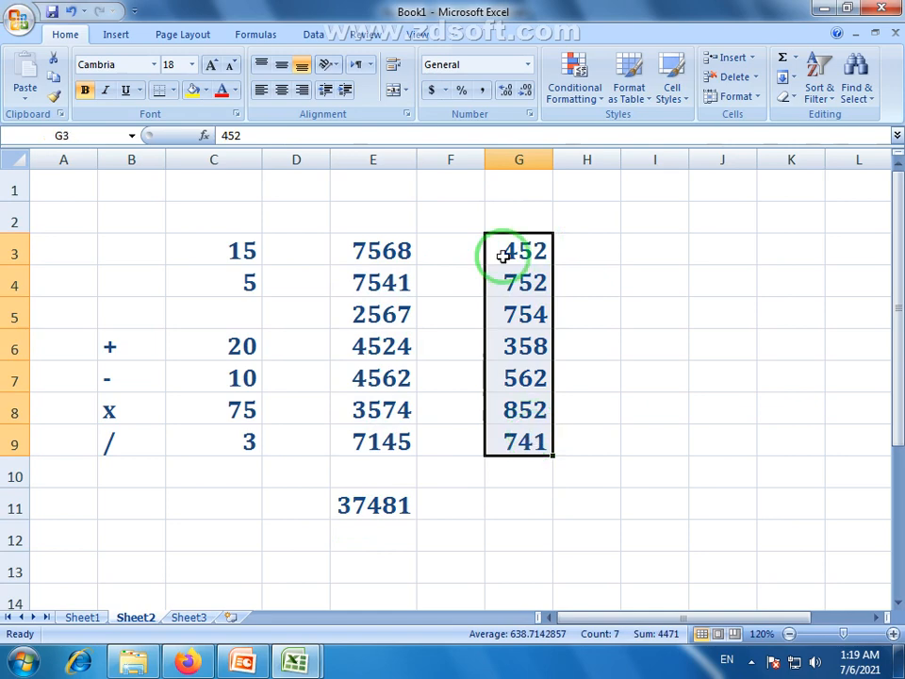
click(519, 507)
text(=)
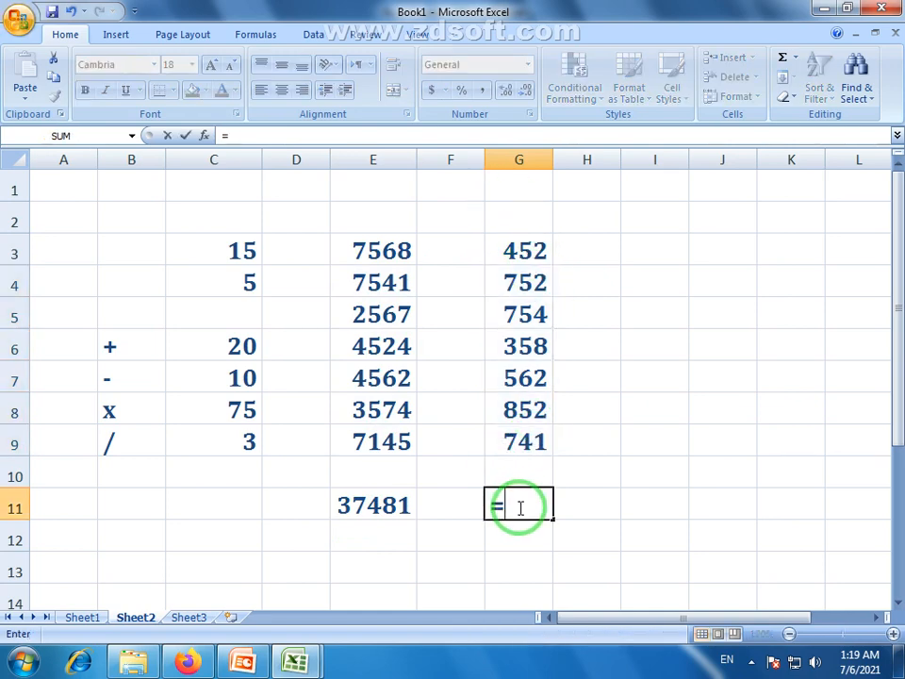
text(sum)
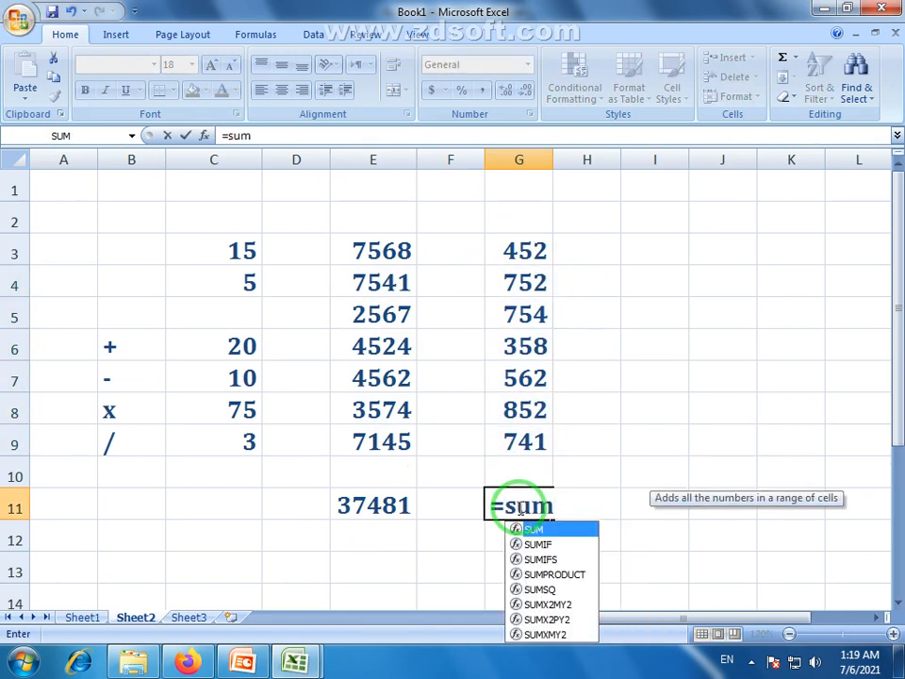
text(()
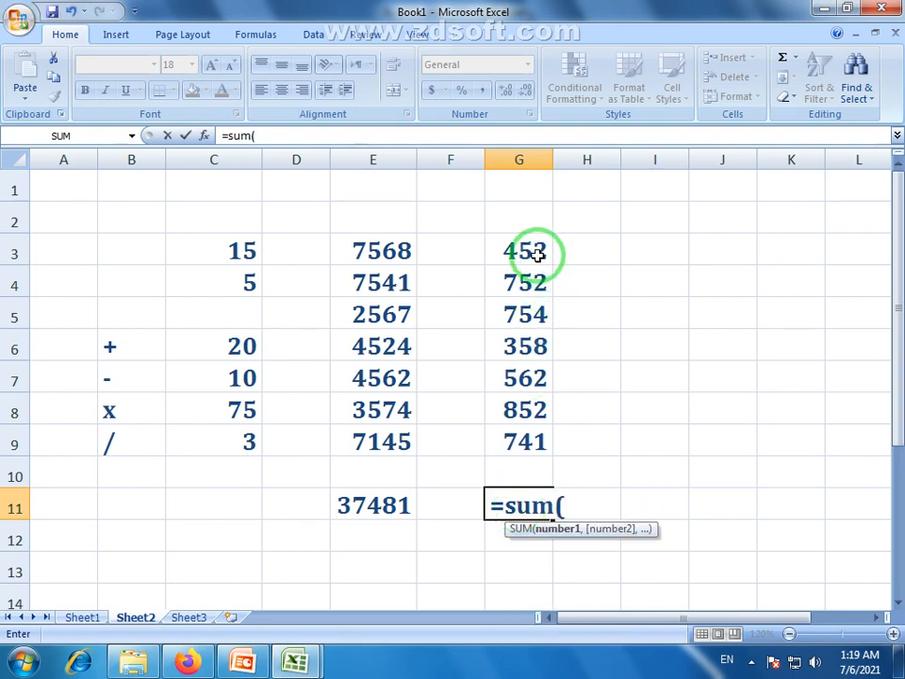
drag(529, 251, 534, 436)
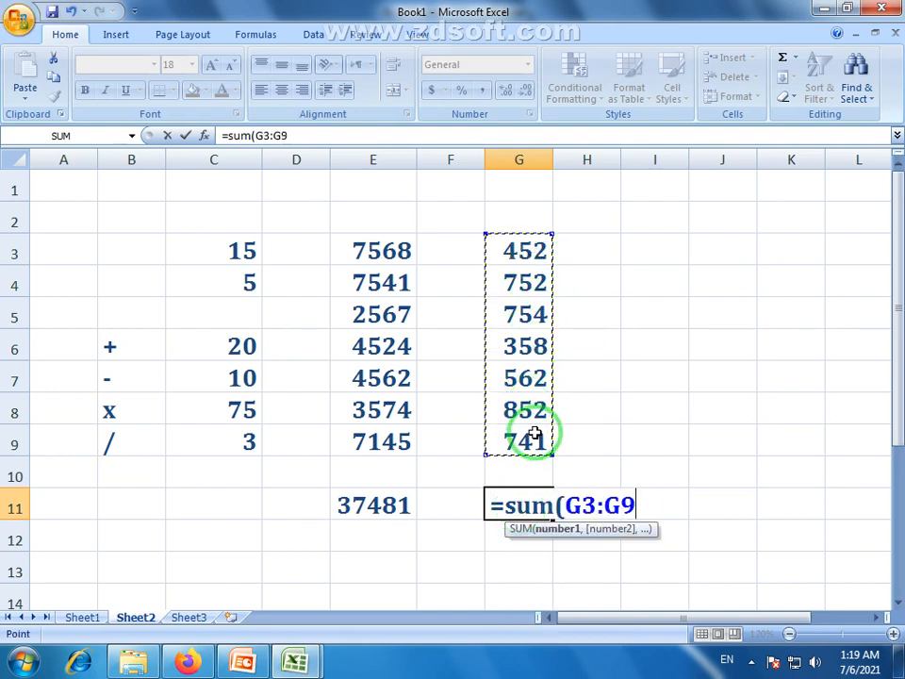
key(Return)
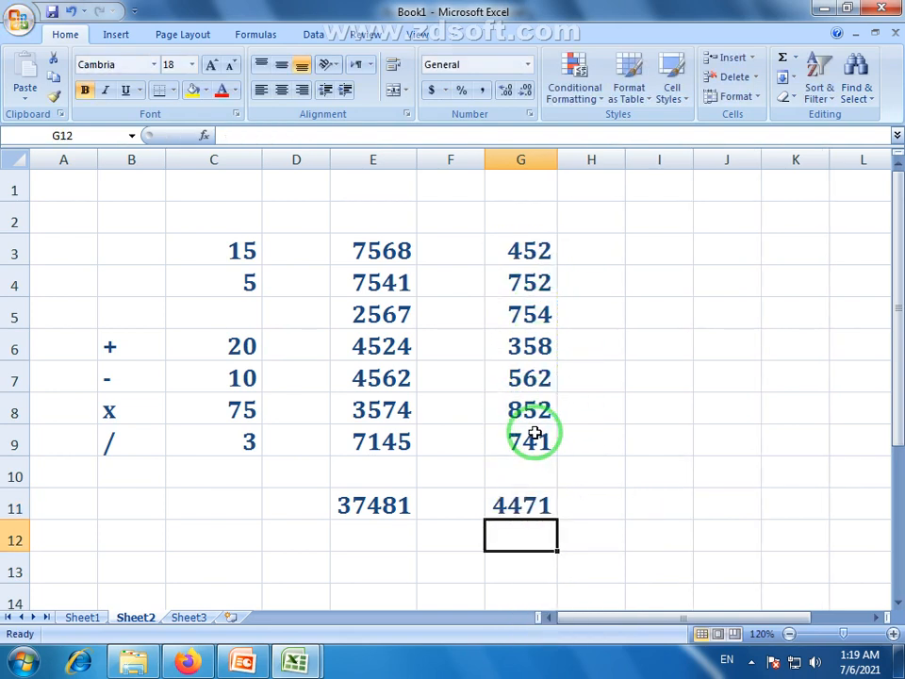
Step: Compare the SUM formulas in cells E11 and G11 and review the number ranges they add in columns E and G
click(531, 509)
click(382, 509)
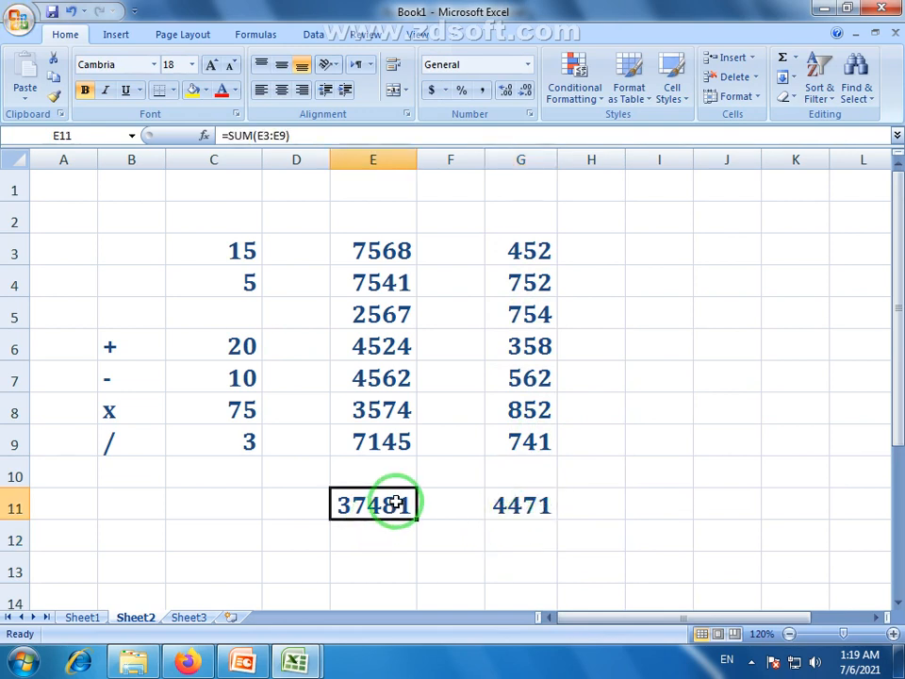
click(526, 510)
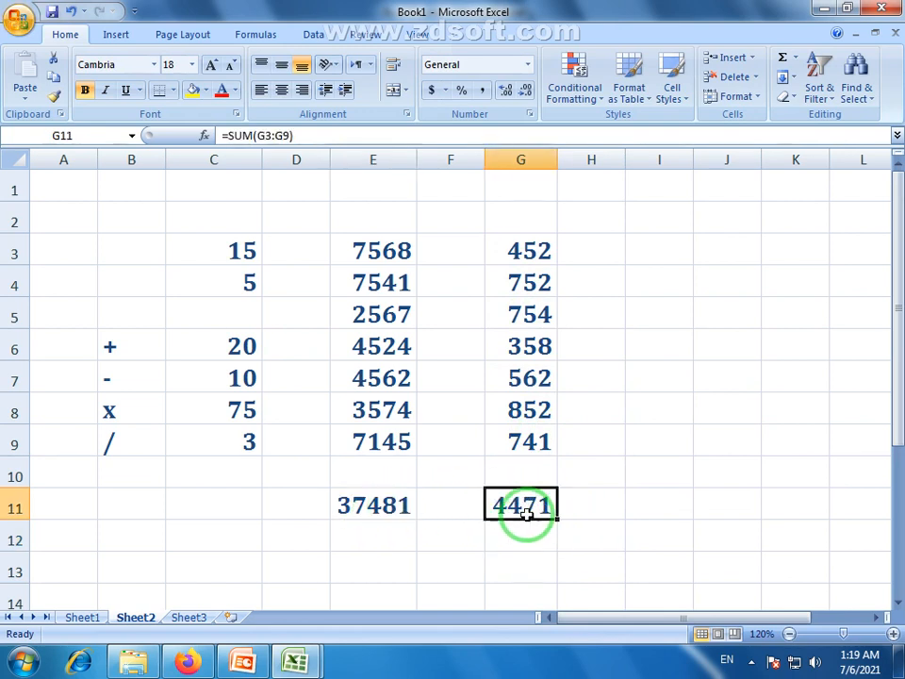
click(898, 601)
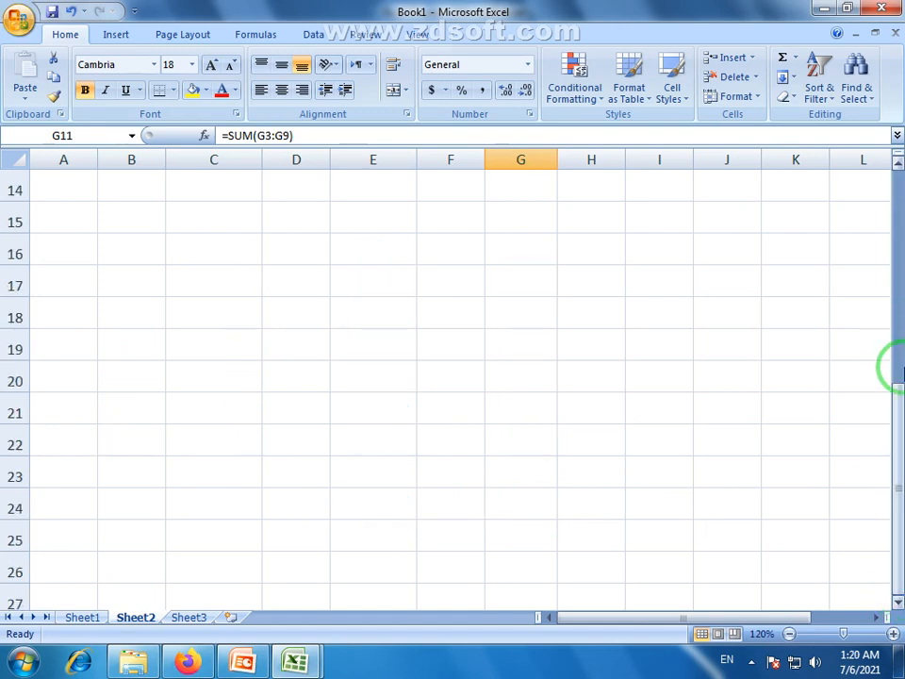
drag(898, 372, 889, 192)
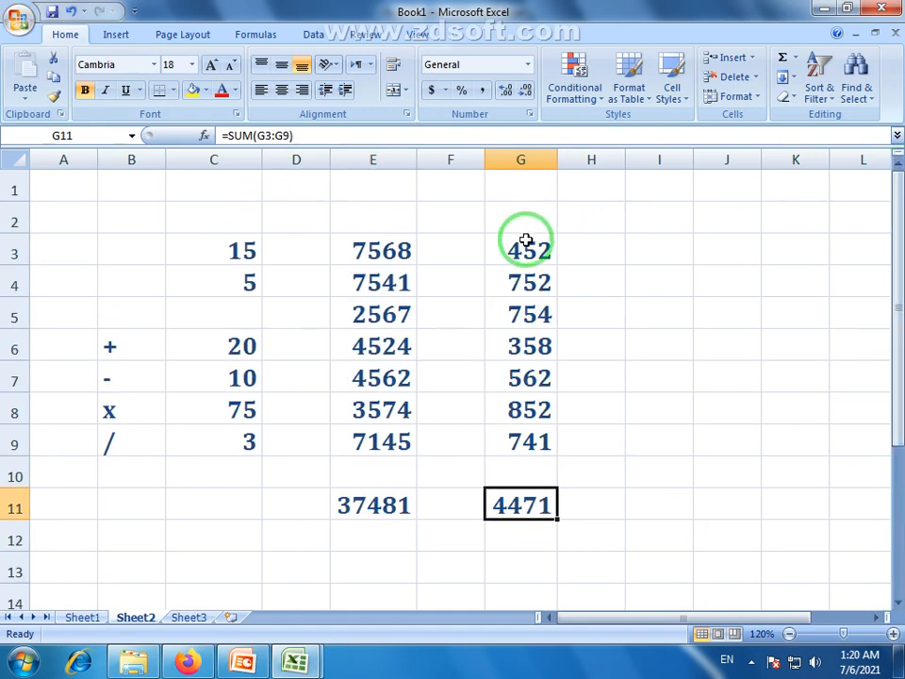
click(525, 247)
click(528, 410)
drag(525, 247, 524, 509)
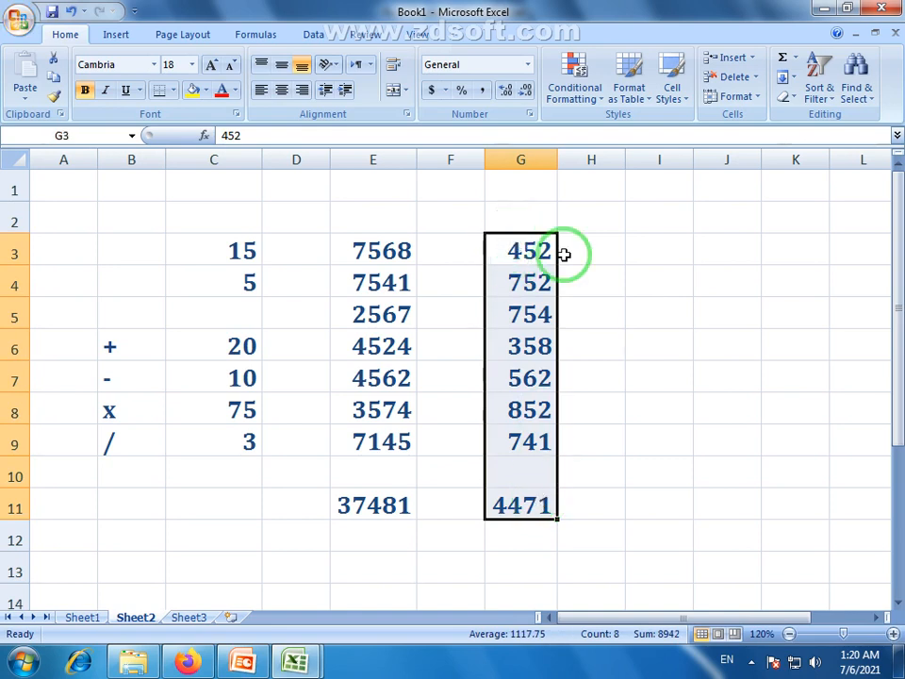
click(897, 604)
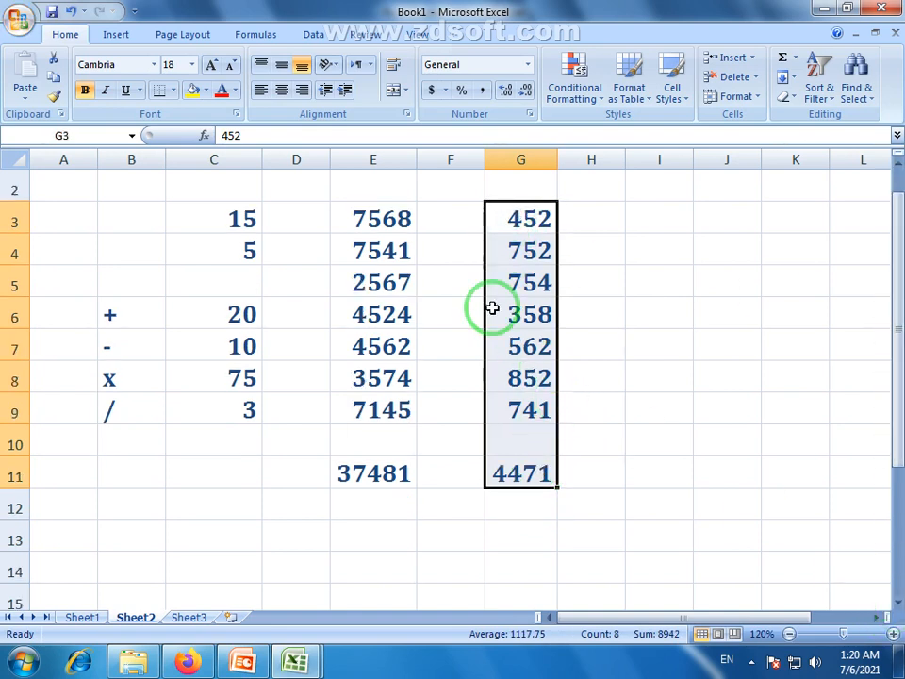
click(451, 283)
drag(394, 208, 408, 416)
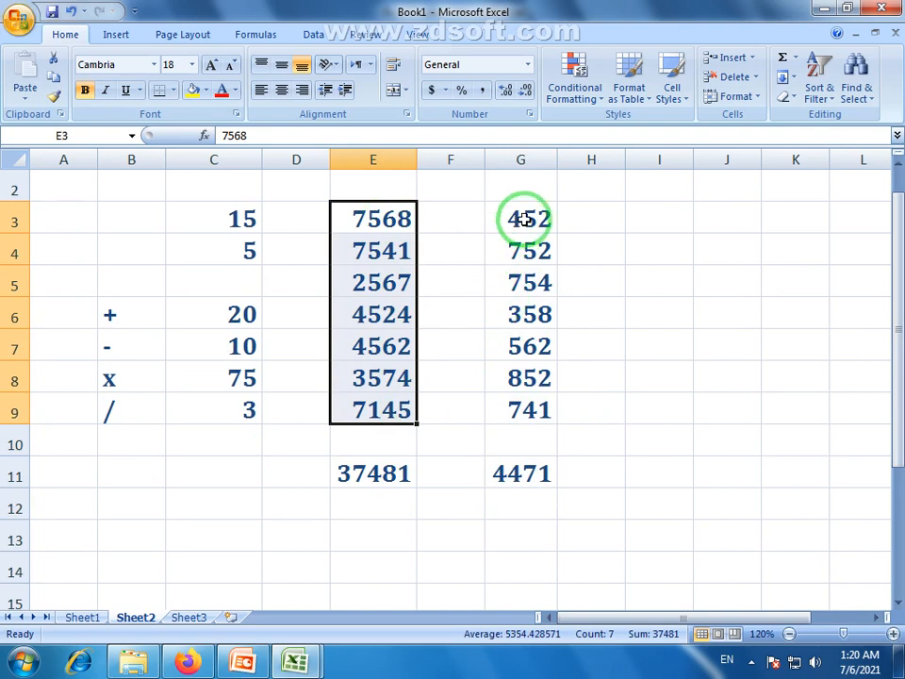
drag(524, 220, 534, 417)
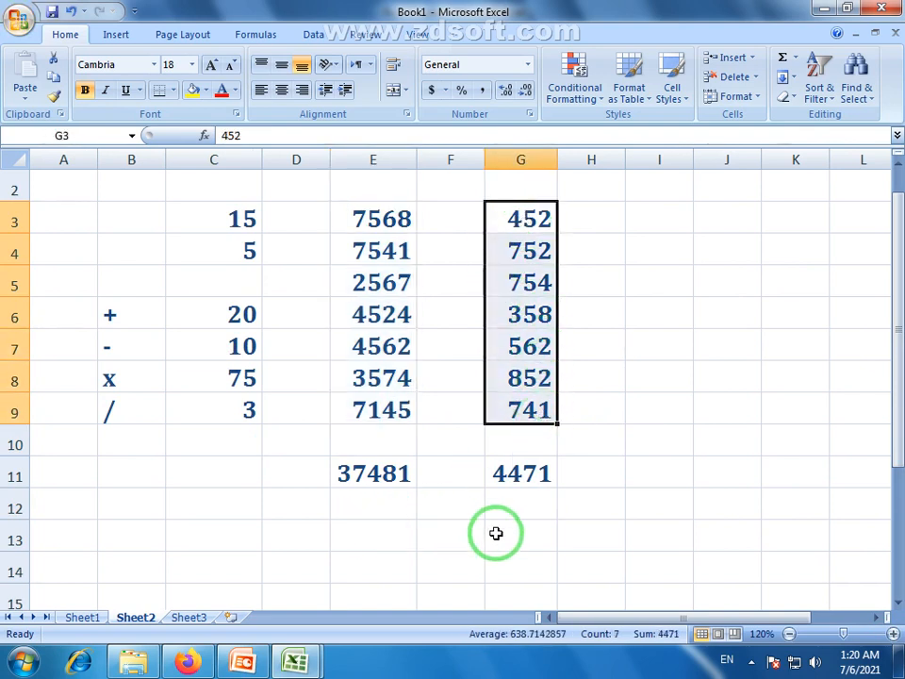
Step: Merge and center cells F13 and G13 below the two column totals
drag(467, 540, 538, 535)
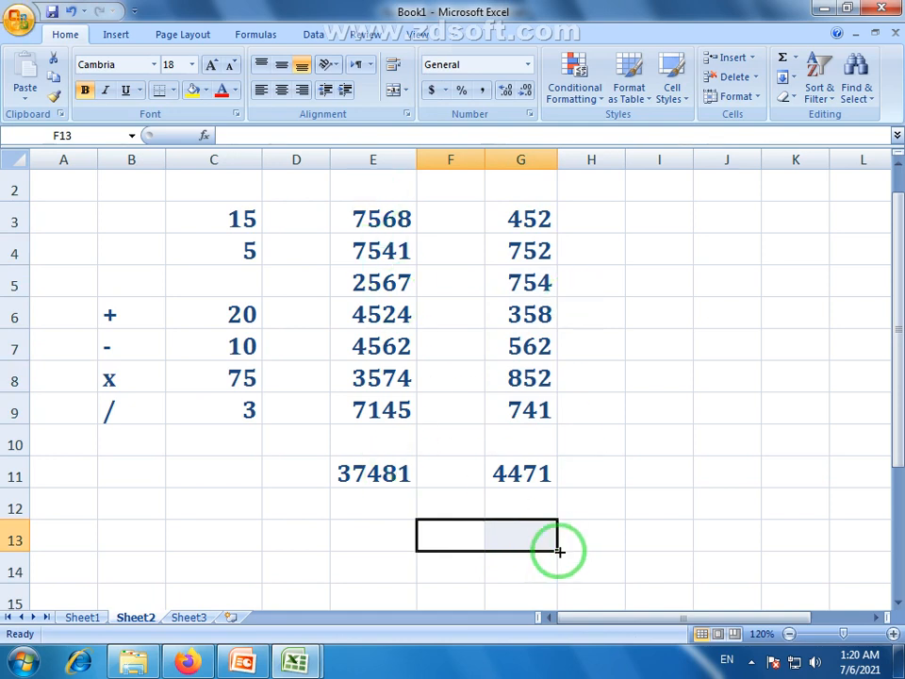
click(472, 541)
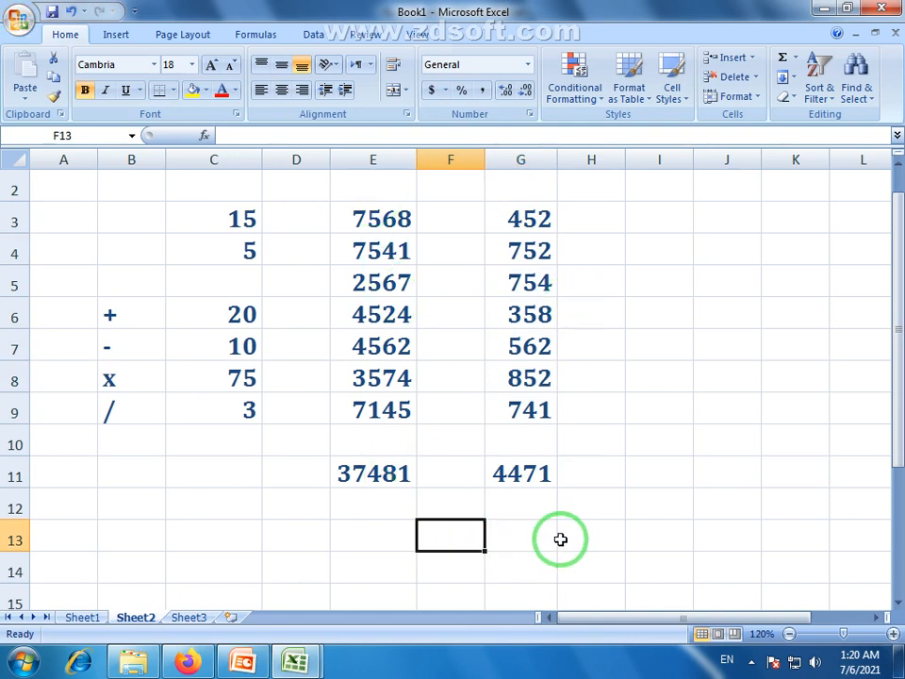
click(383, 474)
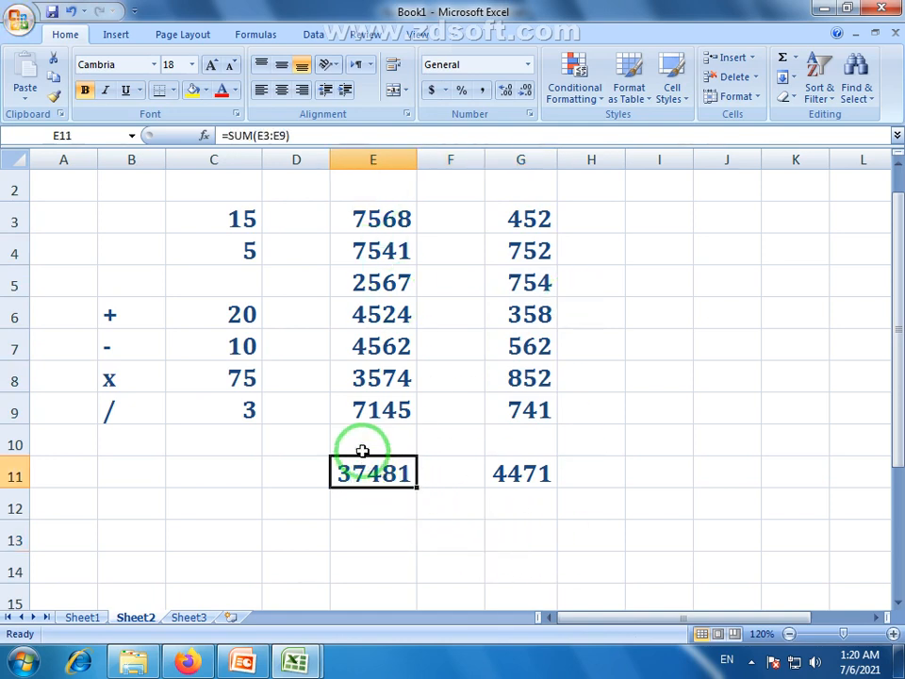
click(533, 473)
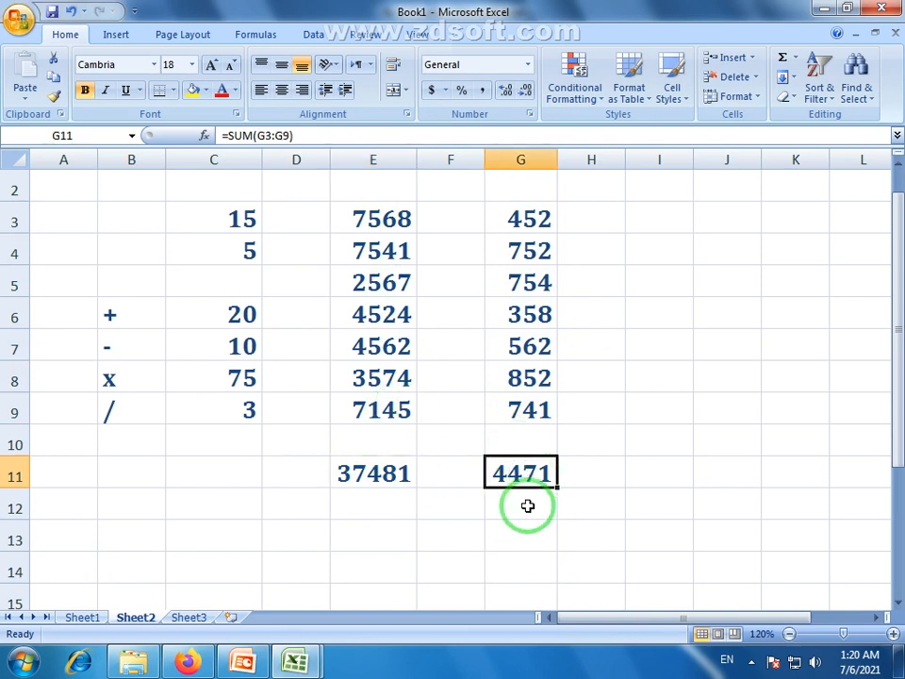
drag(471, 537, 539, 538)
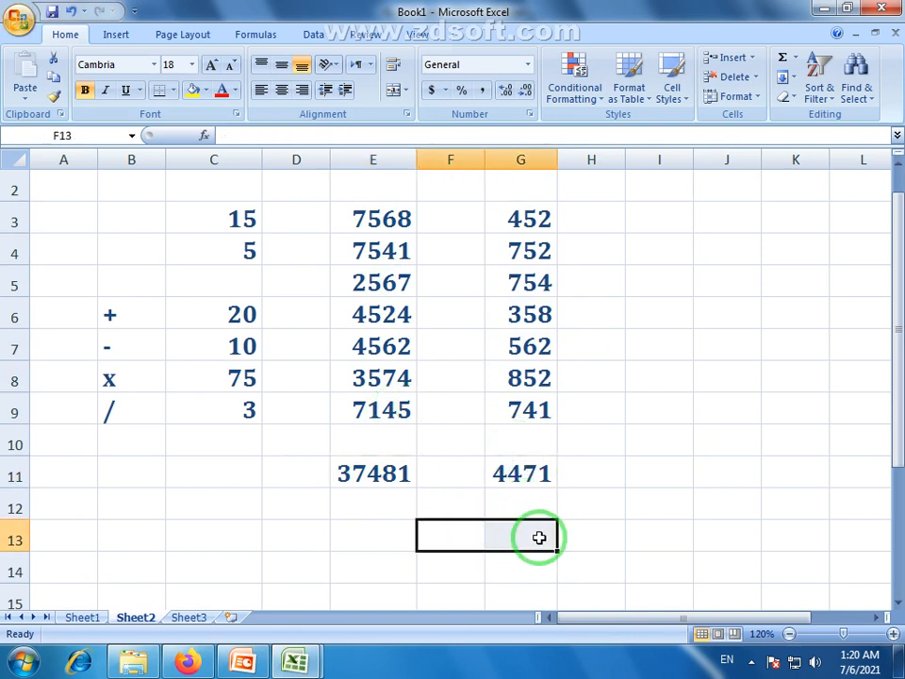
click(538, 538)
drag(459, 542, 519, 540)
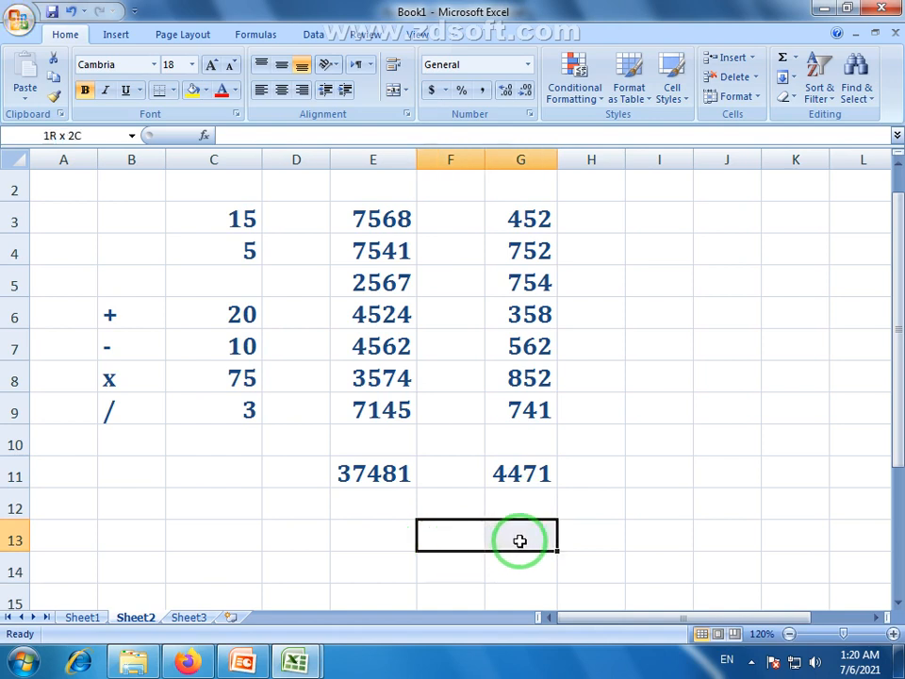
click(506, 537)
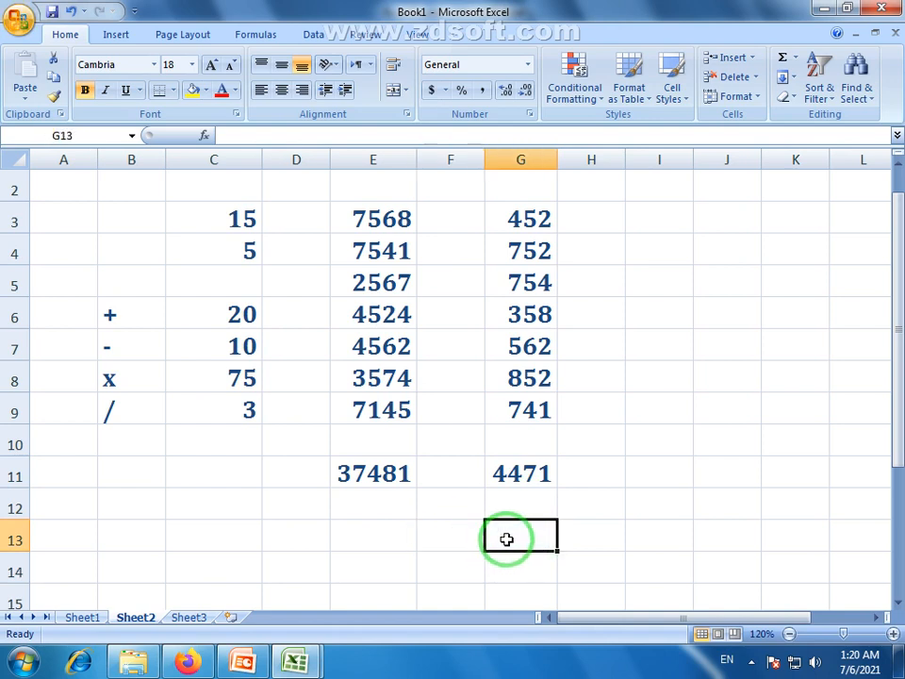
drag(441, 533, 521, 536)
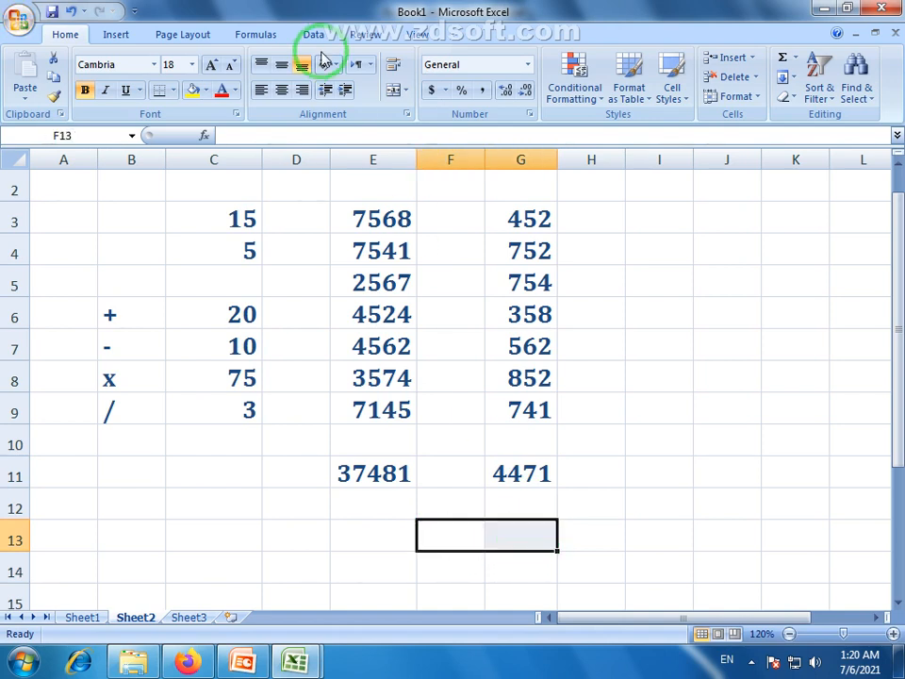
click(392, 88)
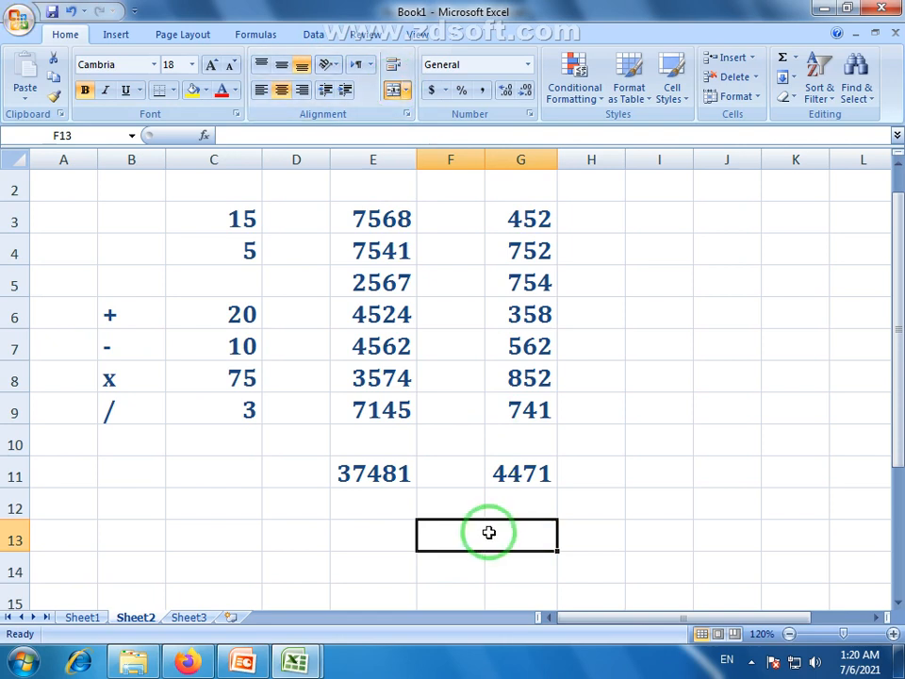
Step: Subtract the column G total from the column E total in the merged cell F13 with the formula =E11-G11
click(382, 476)
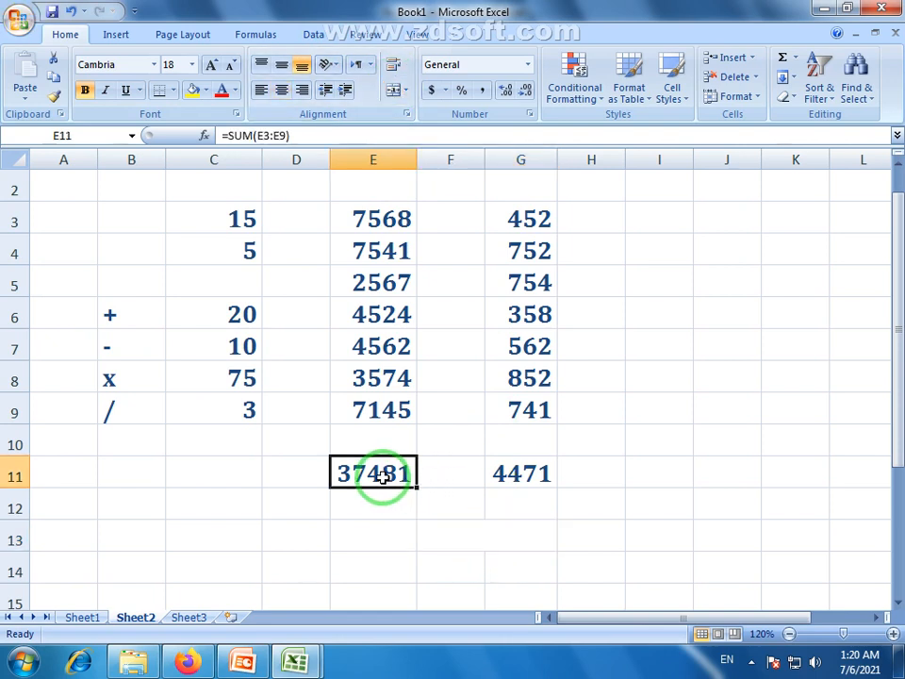
click(521, 473)
click(522, 533)
text(=)
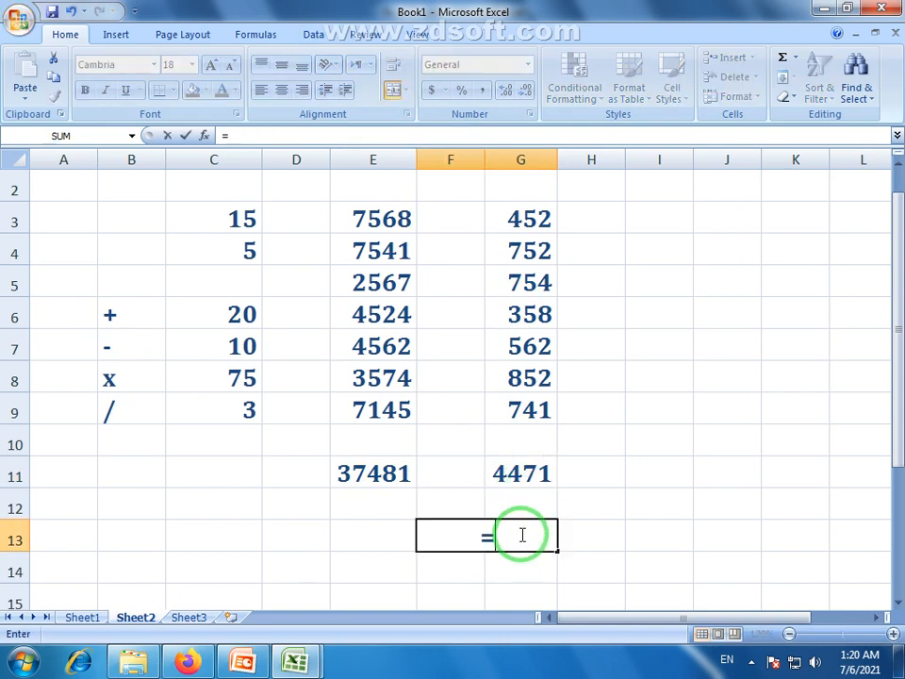
click(374, 473)
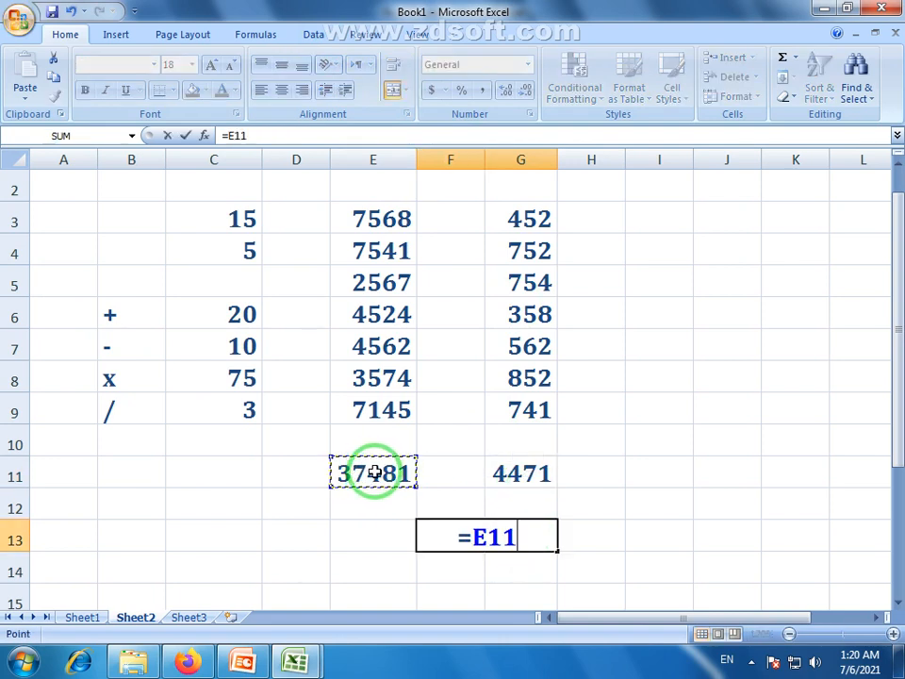
text(-)
click(545, 477)
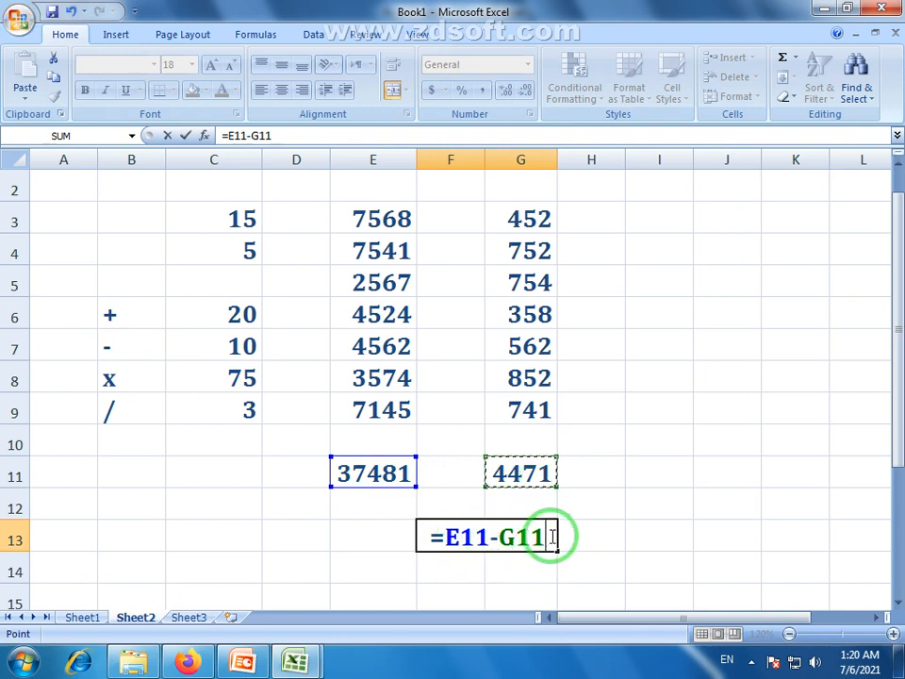
key(Return)
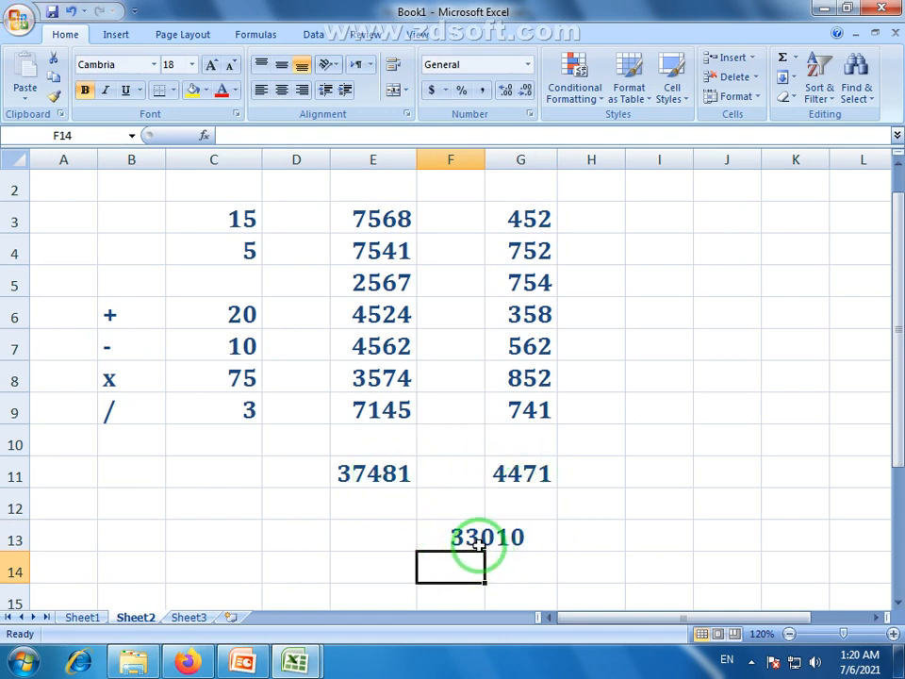
Step: Color the two totals and their difference in the range E11:G13 with a red font
click(506, 546)
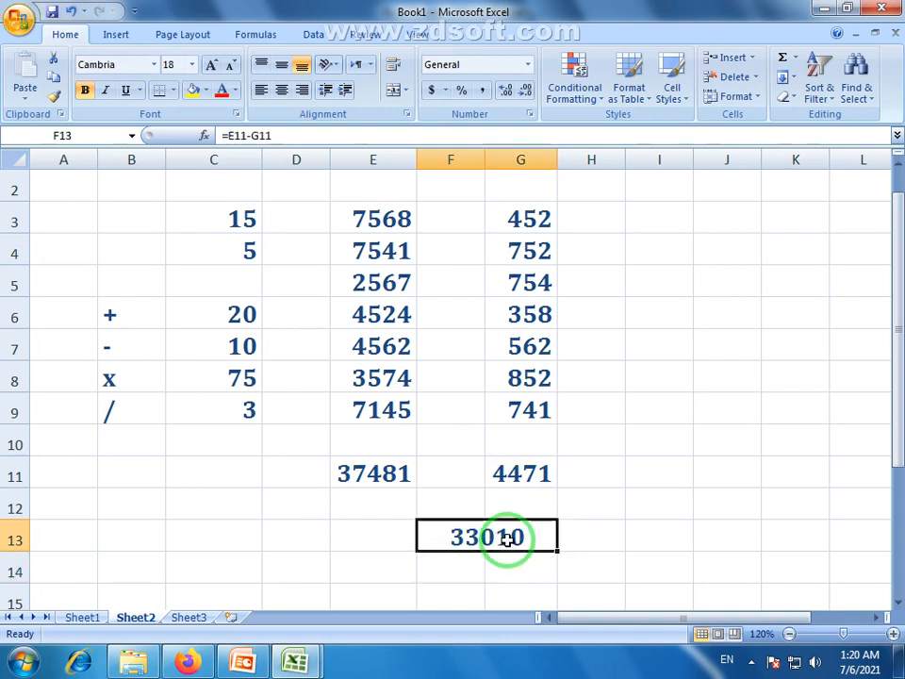
drag(372, 472, 495, 539)
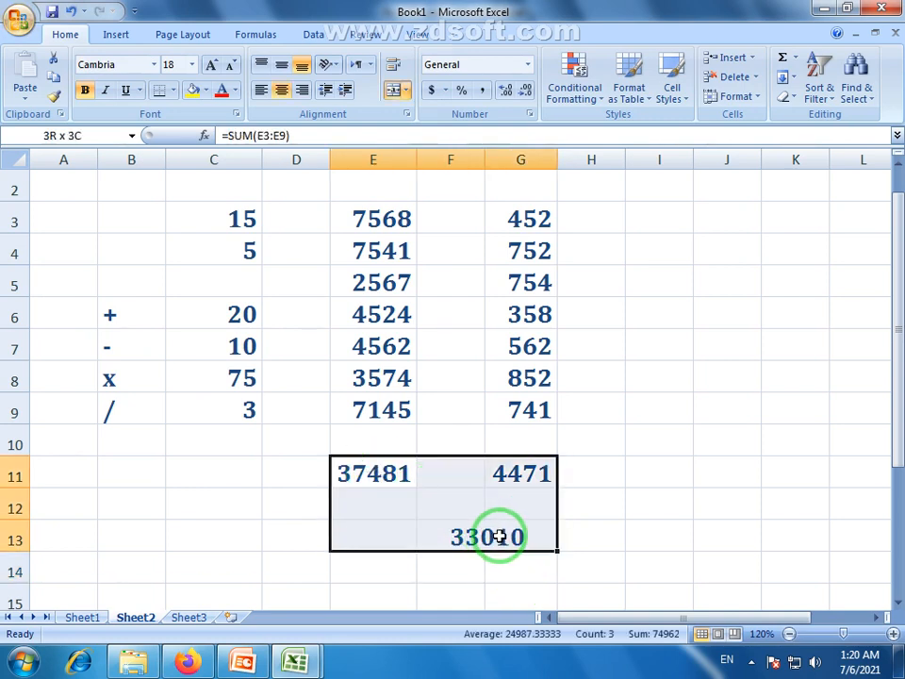
click(222, 93)
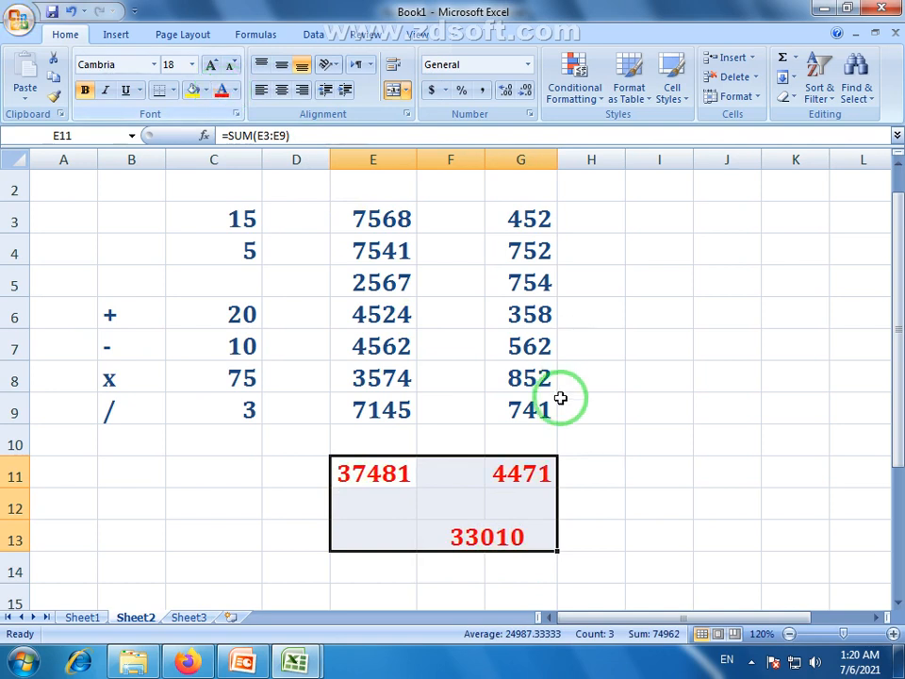
click(610, 465)
drag(384, 476, 485, 536)
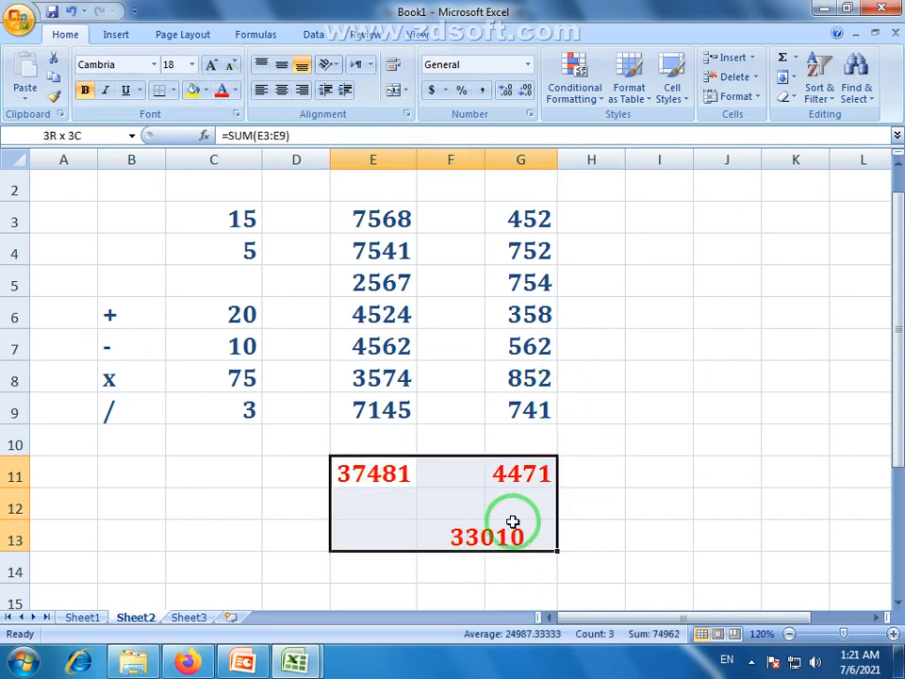
Step: Change the number in cell E5 to 5624
drag(384, 282, 384, 335)
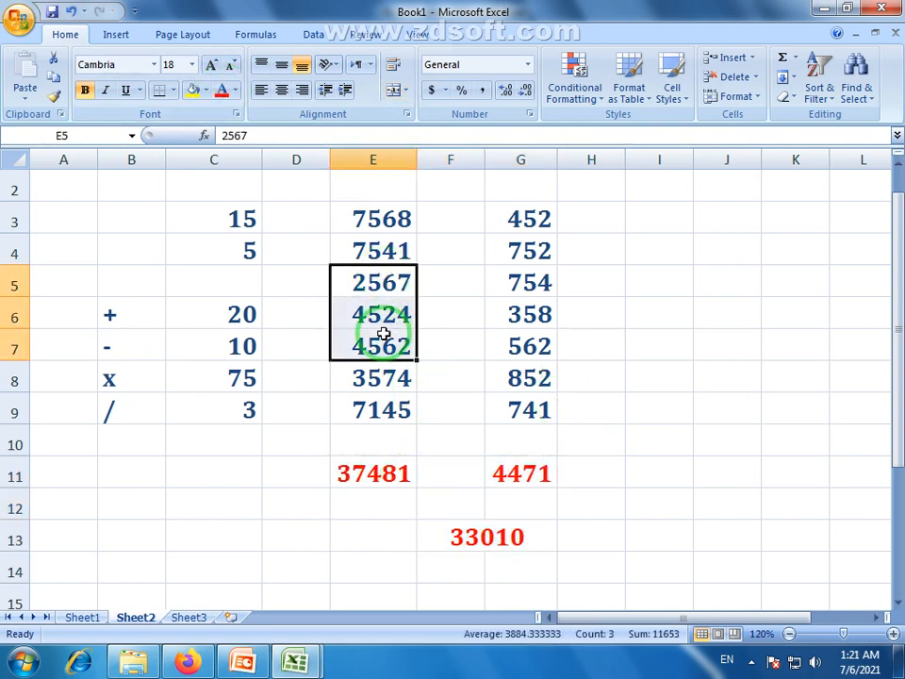
click(389, 283)
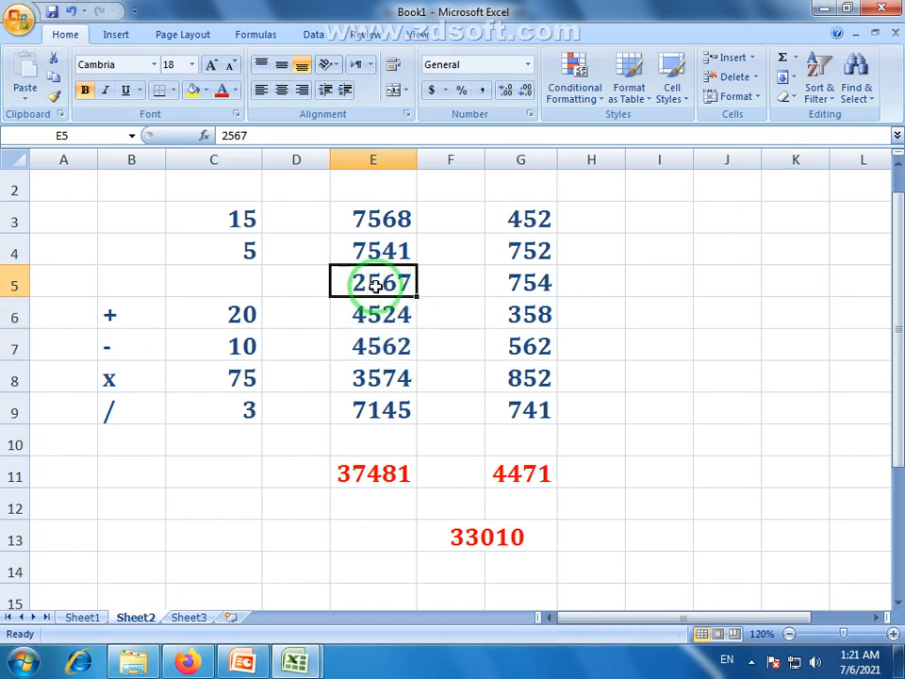
double_click(364, 283)
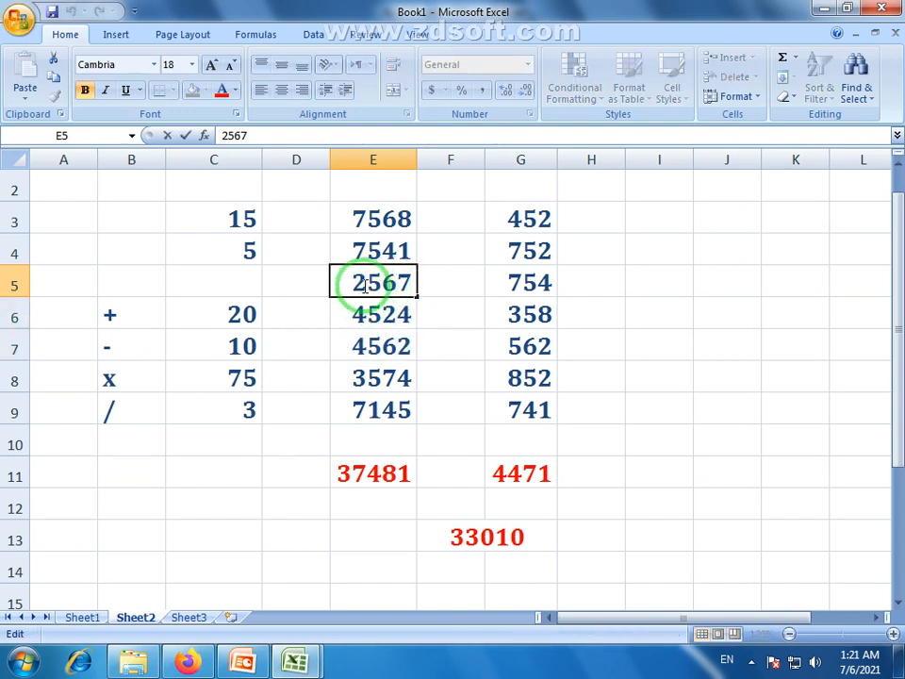
drag(350, 283, 416, 283)
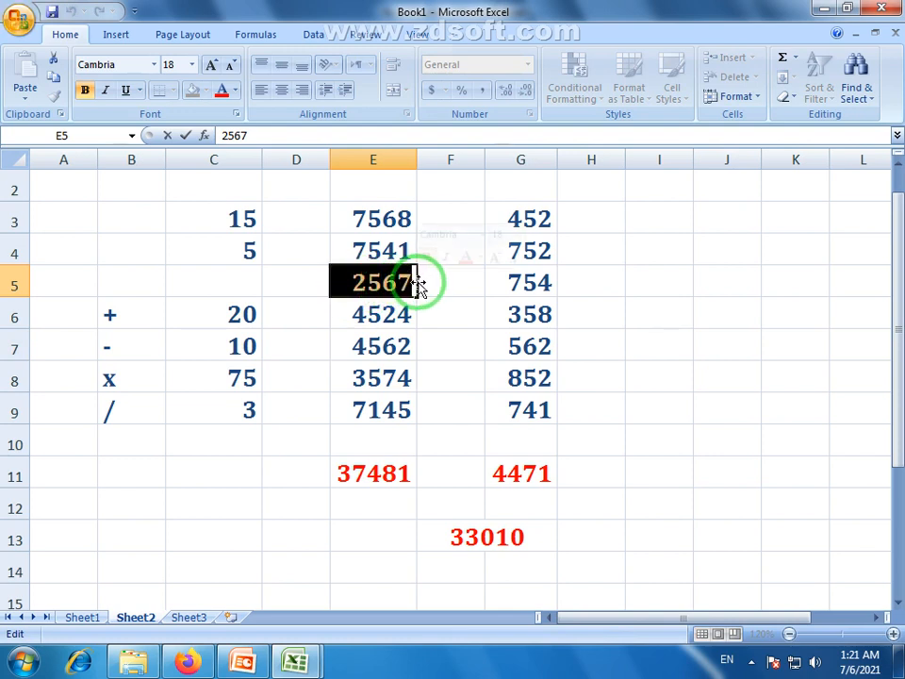
text(56)
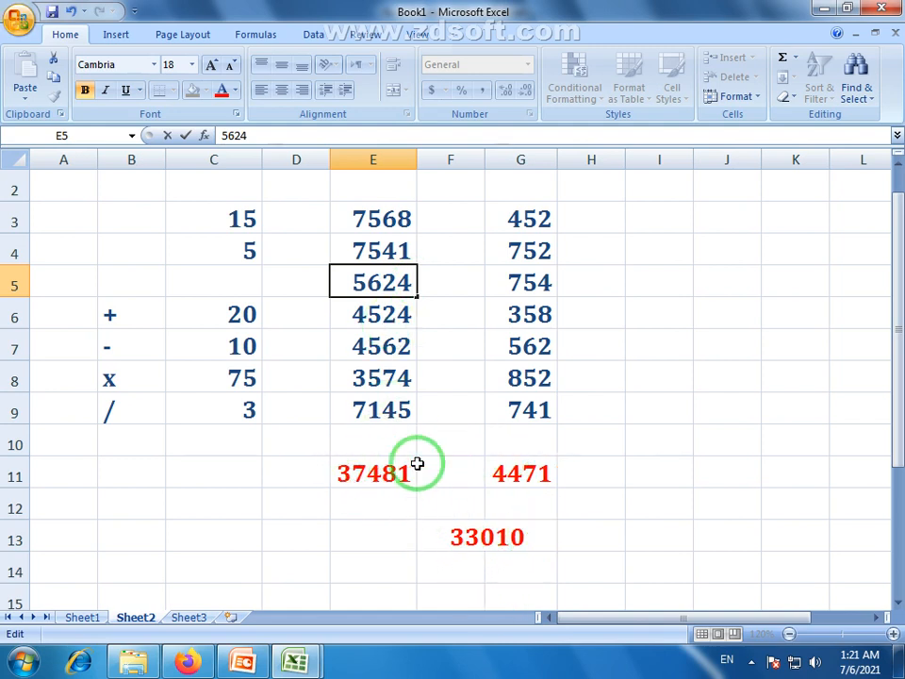
key(Return)
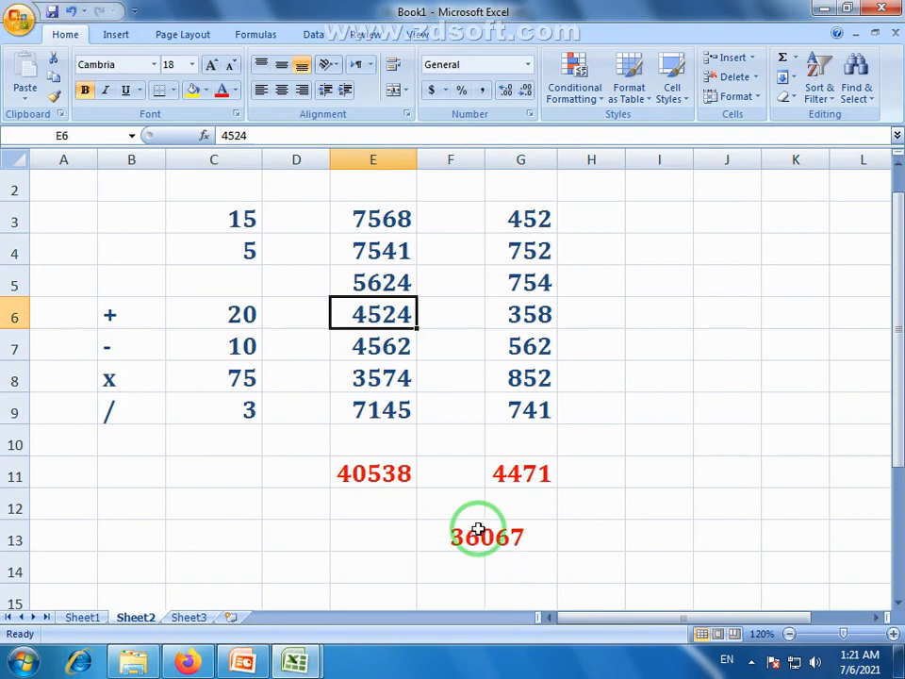
Step: Enter 75241 in cell G6 and check the subtraction in the merged cell F13
click(530, 321)
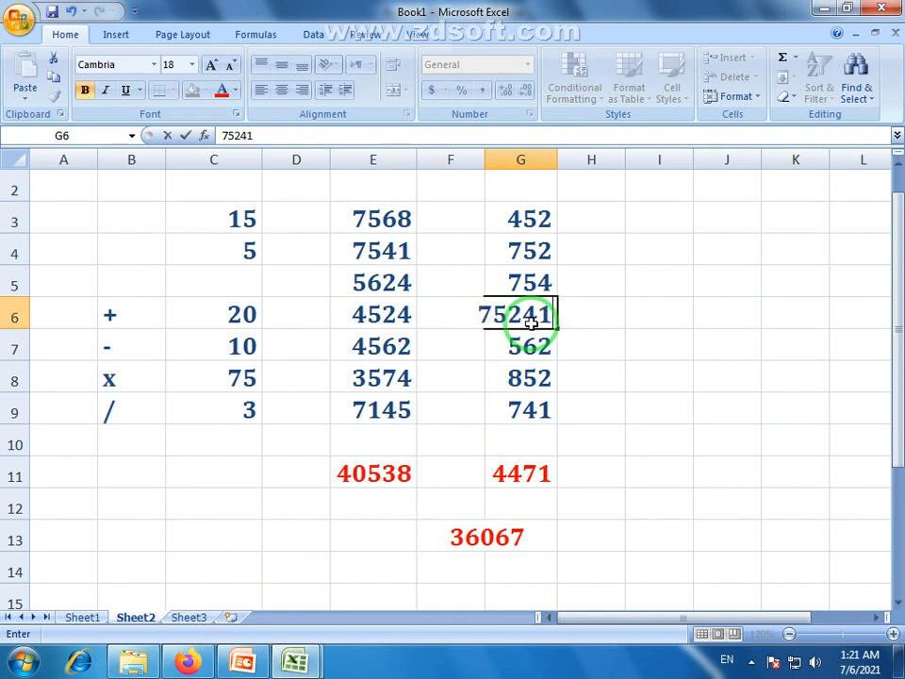
key(Return)
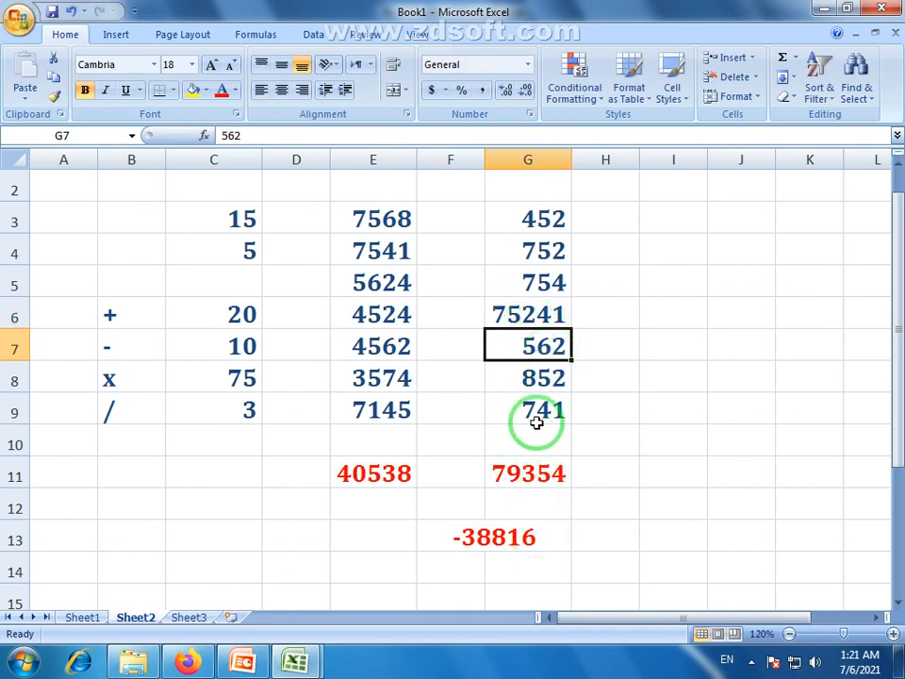
click(516, 544)
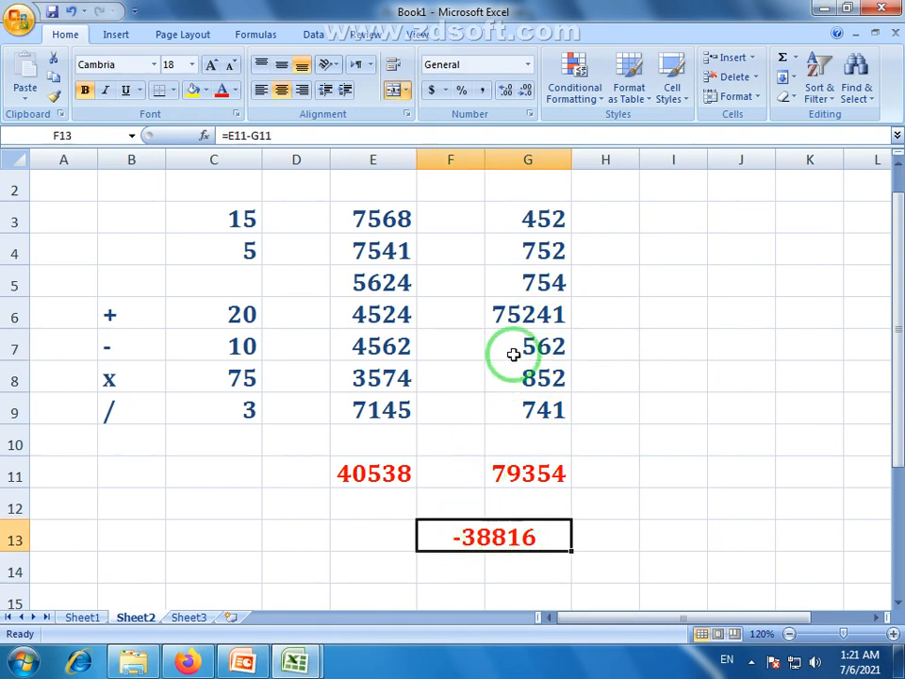
Step: Correct the number in cell G6 to 7541 and check the subtraction in the merged cell F13
click(524, 312)
double_click(540, 315)
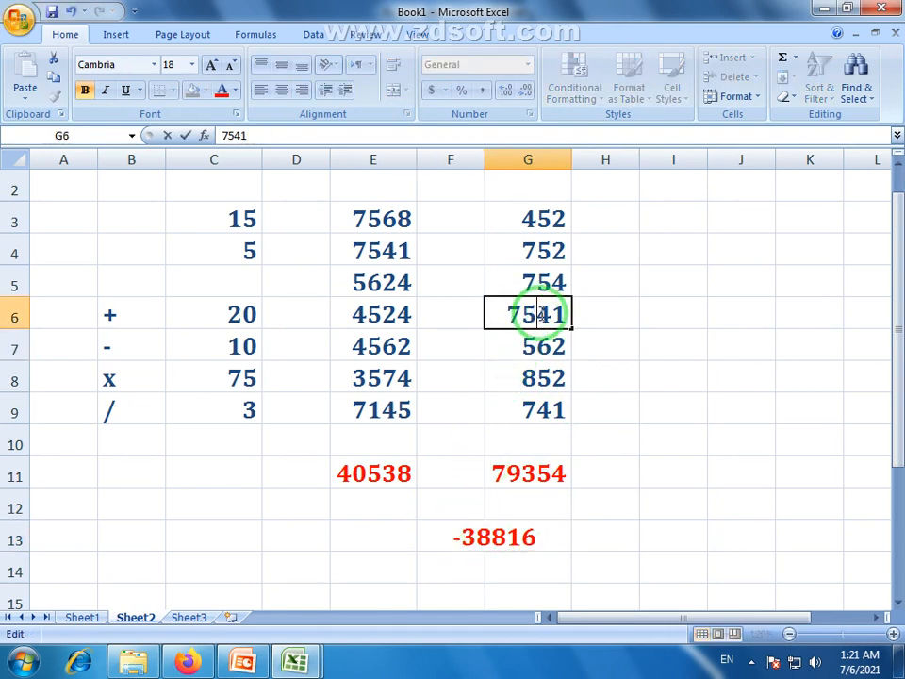
key(Return)
click(469, 539)
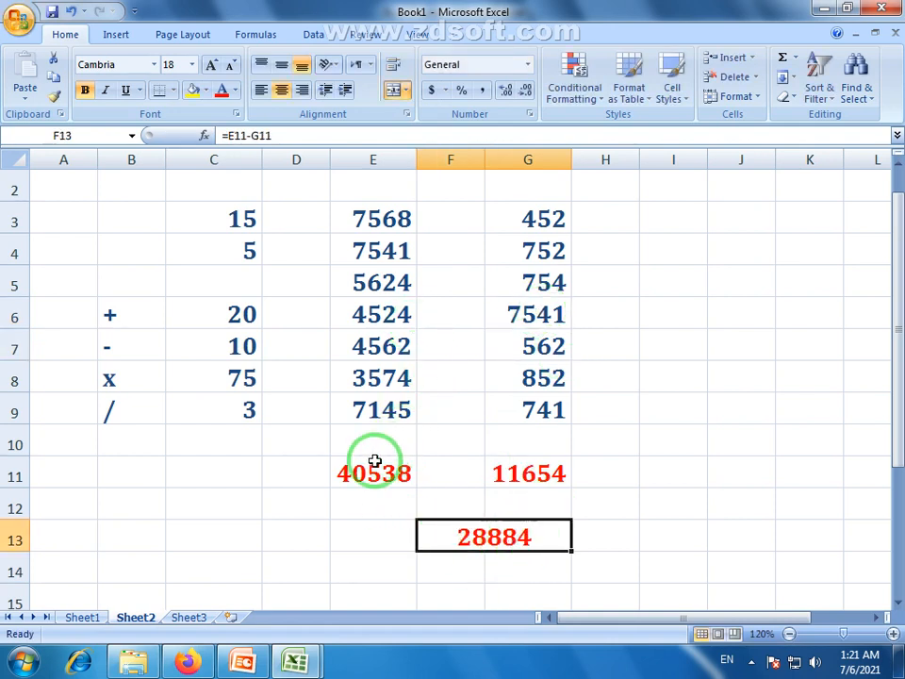
Step: Review the number ranges in columns C, E and G together with their arithmetic results, totals and the subtraction formula in F13
drag(376, 463, 515, 527)
drag(380, 215, 400, 418)
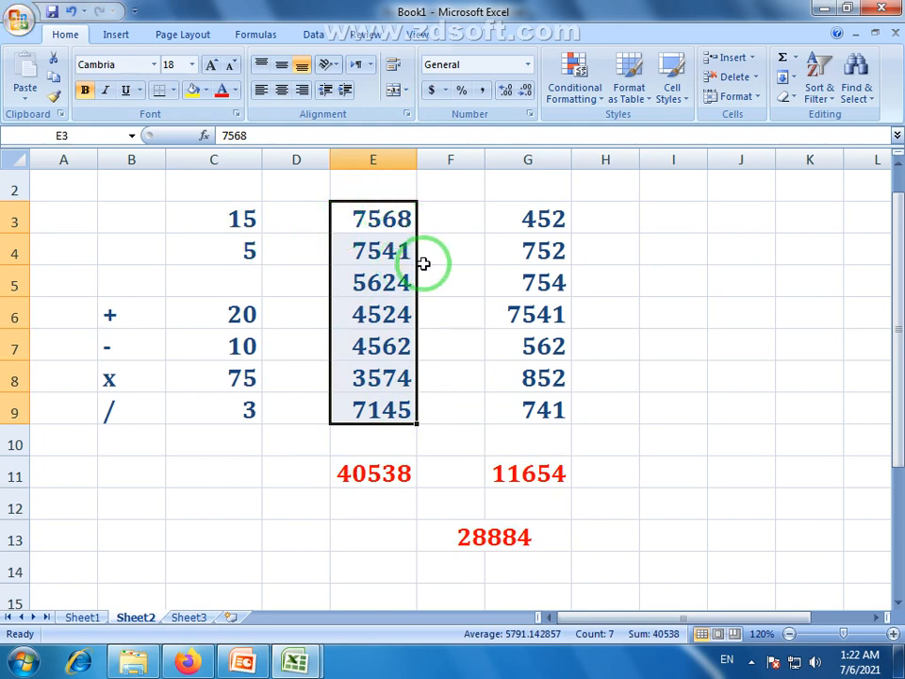
drag(537, 221, 556, 407)
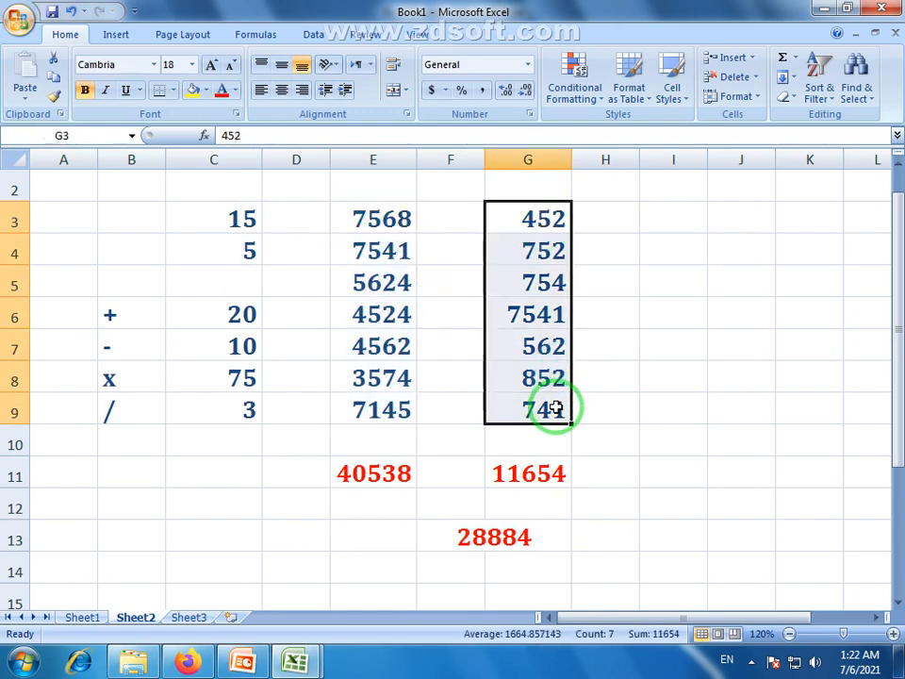
click(498, 462)
drag(228, 222, 229, 252)
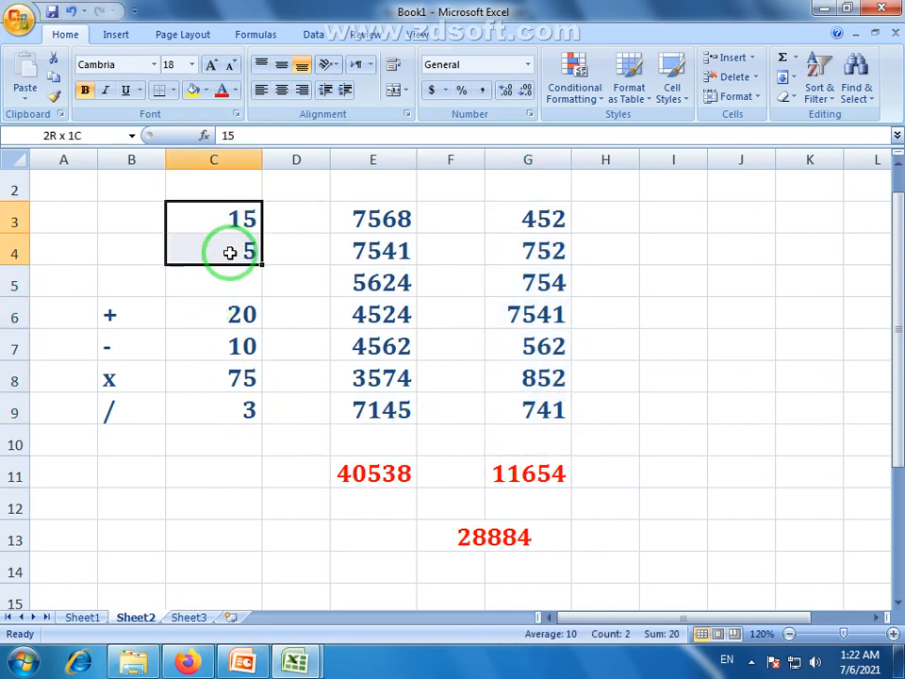
click(226, 318)
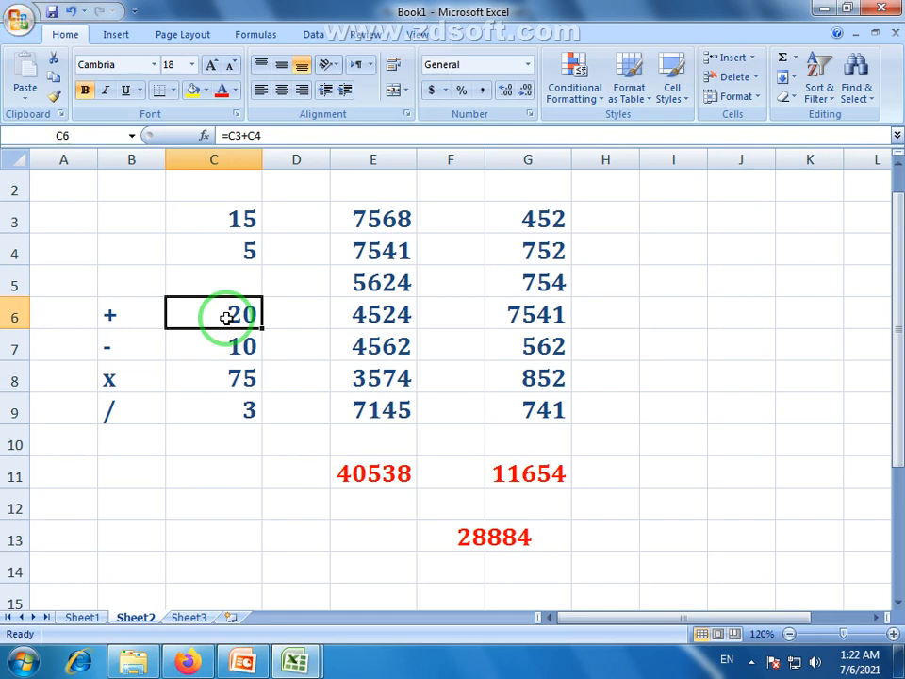
drag(226, 318, 238, 412)
drag(380, 216, 381, 418)
drag(535, 219, 548, 412)
drag(378, 483, 512, 538)
click(456, 541)
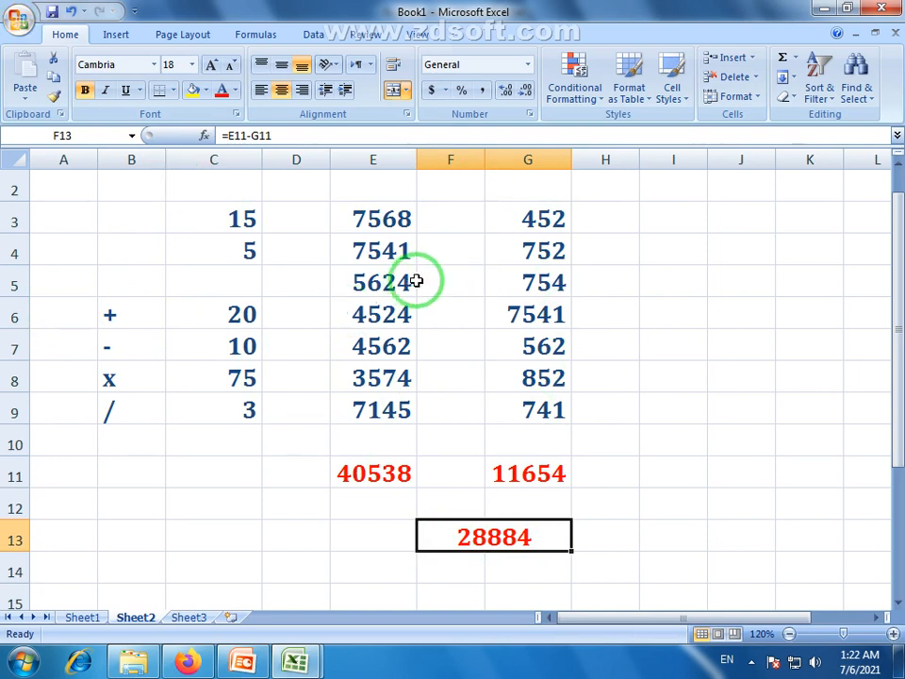
Step: Copy the first five numbers of column E, E3:E7, to I3:I7 and widen column I
drag(738, 621, 831, 628)
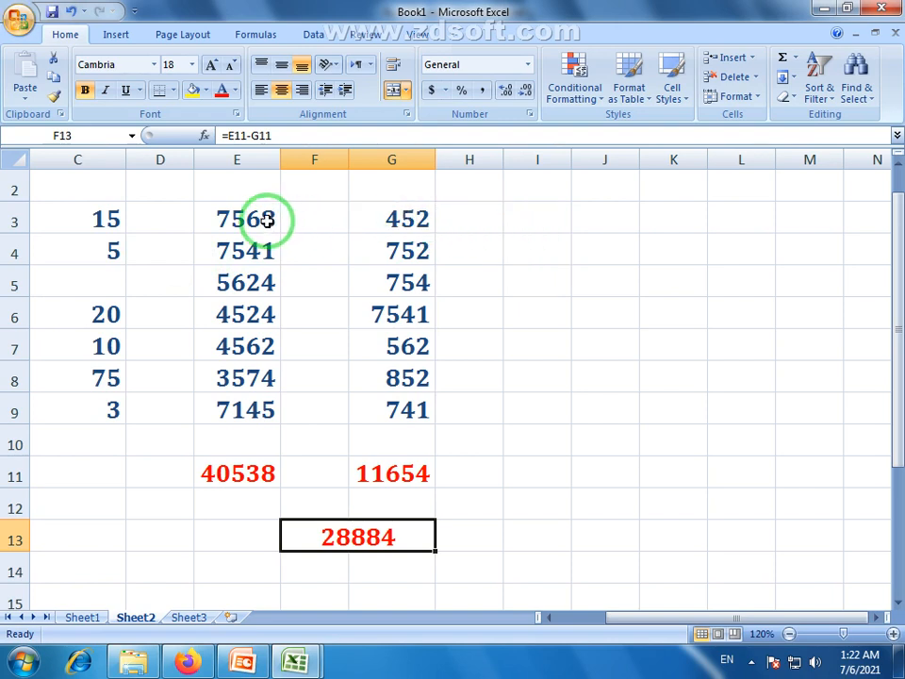
drag(262, 215, 277, 341)
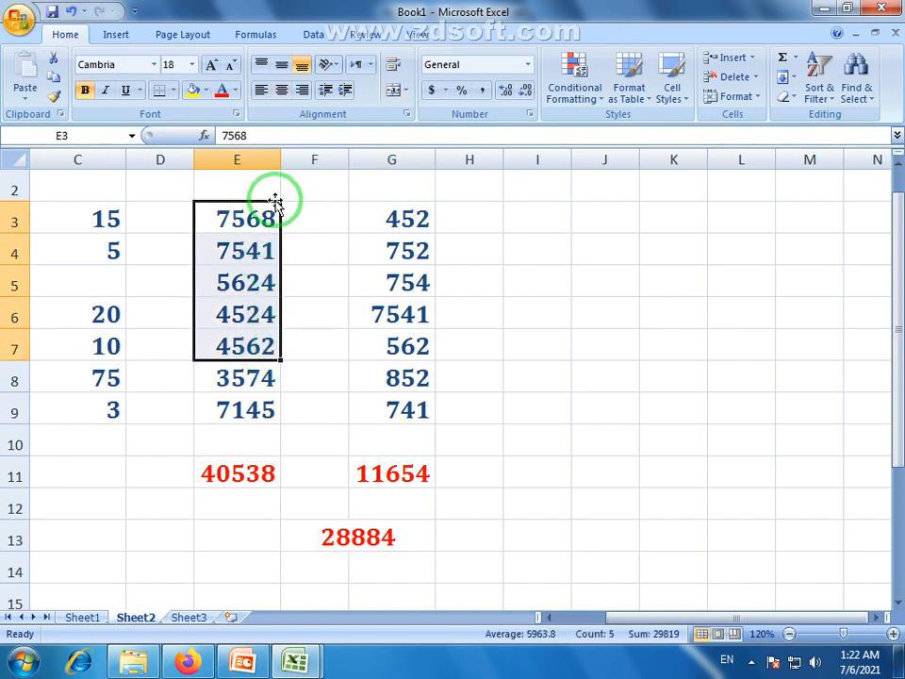
drag(270, 203, 548, 247)
drag(571, 159, 610, 162)
click(584, 407)
Step: Color the copied numbers in I3:I7 with a black font
drag(569, 215, 576, 343)
click(235, 91)
click(242, 147)
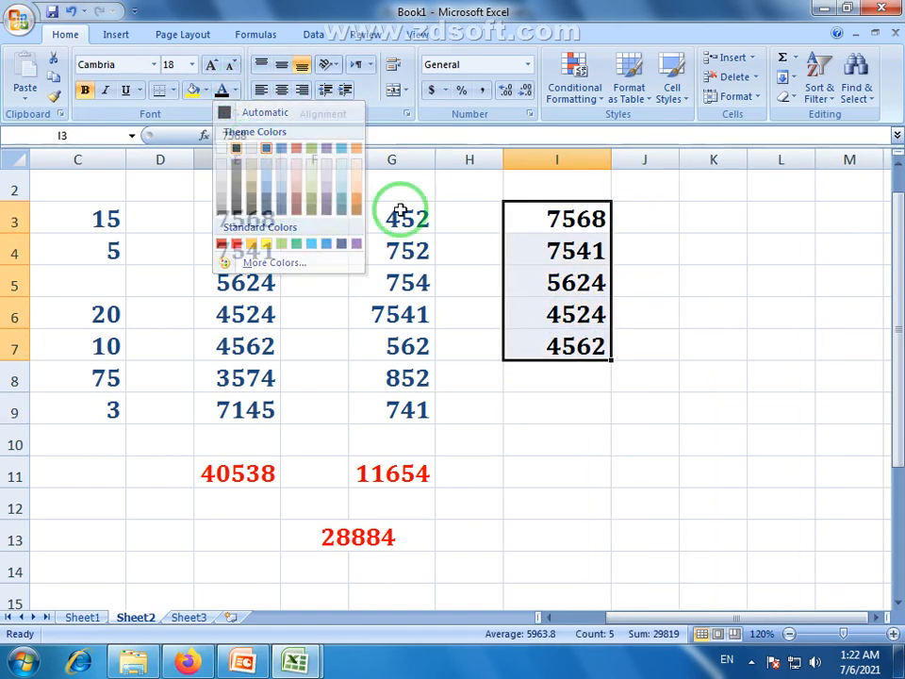
Step: Center the copied numbers in I3:I7 horizontally
click(565, 251)
drag(571, 208, 566, 345)
click(301, 91)
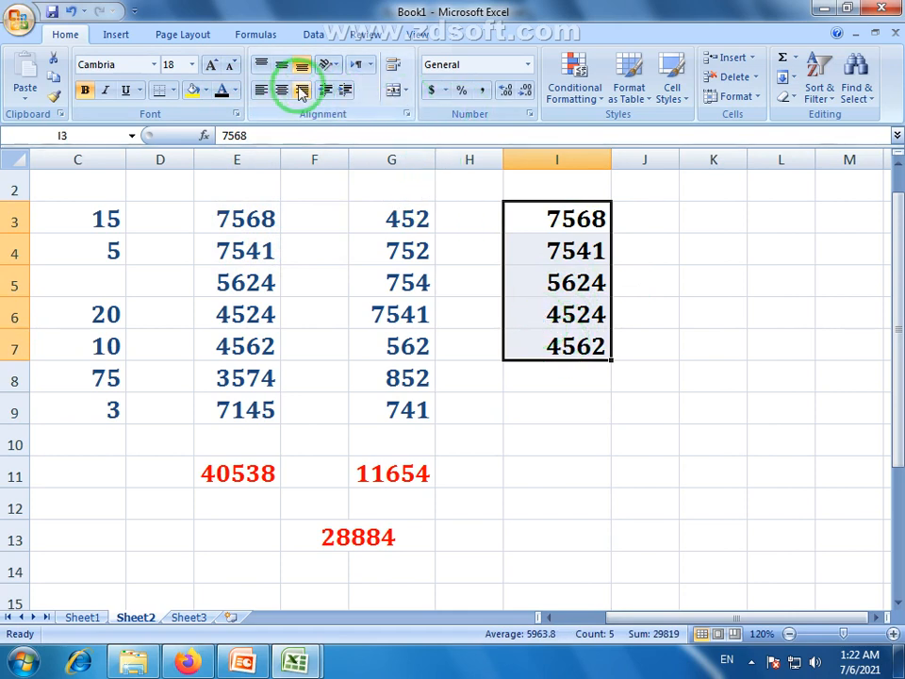
click(283, 90)
click(616, 313)
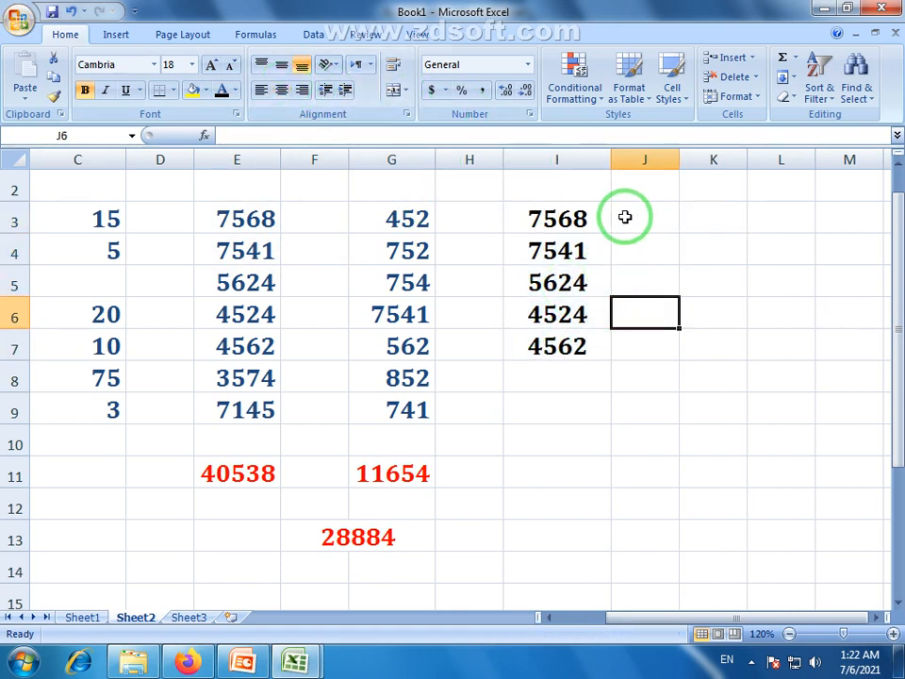
Step: Examine the copied numbers in column I, the cells along row 3 and the SUM formula in cell G11
drag(562, 211, 572, 347)
drag(556, 218, 571, 348)
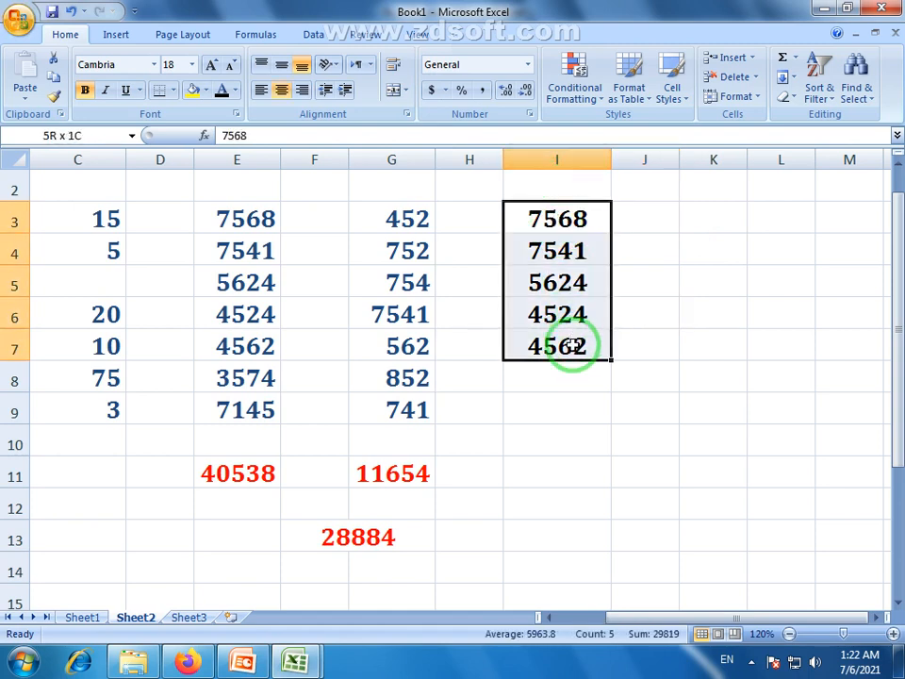
click(647, 216)
drag(573, 219, 578, 351)
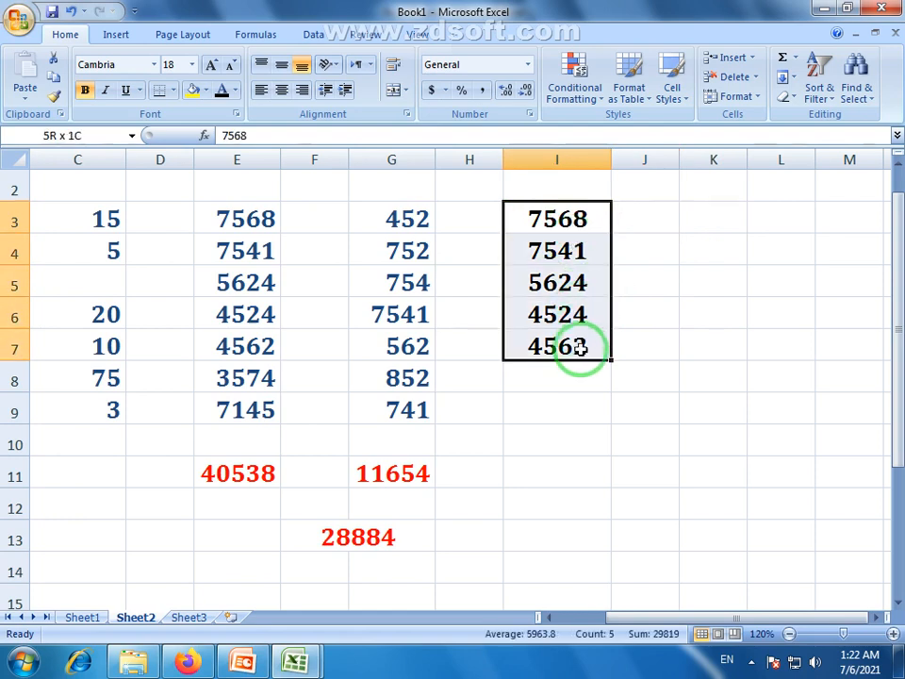
drag(557, 202, 560, 340)
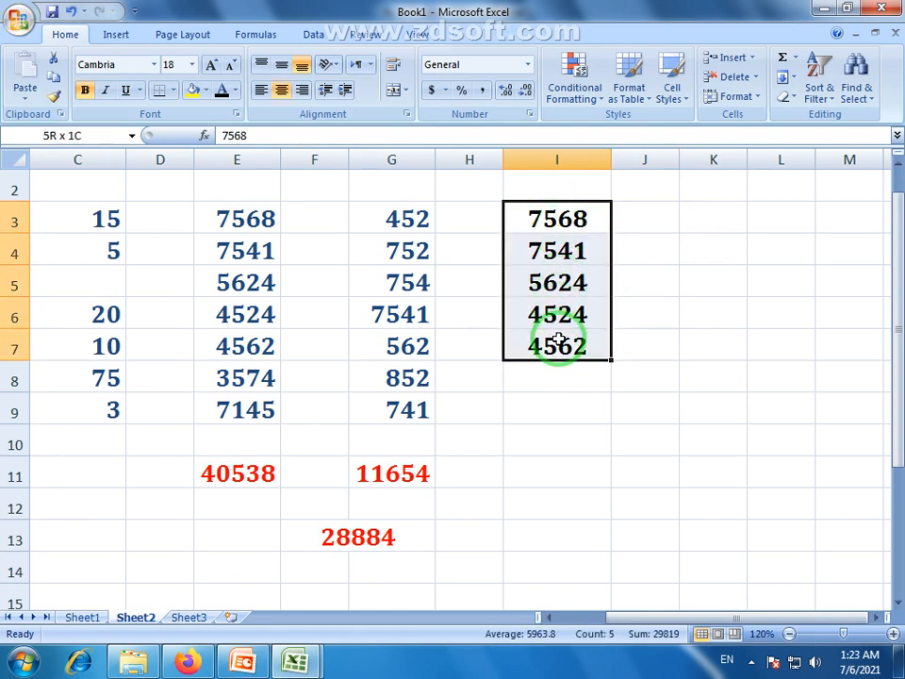
drag(533, 217, 555, 456)
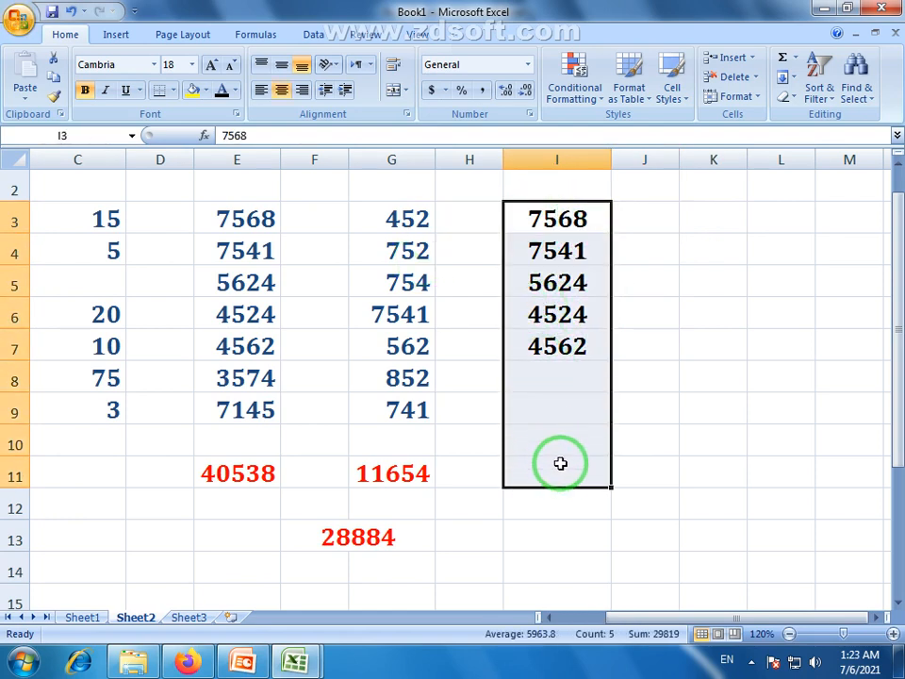
click(127, 222)
drag(552, 218, 556, 415)
drag(112, 223, 765, 214)
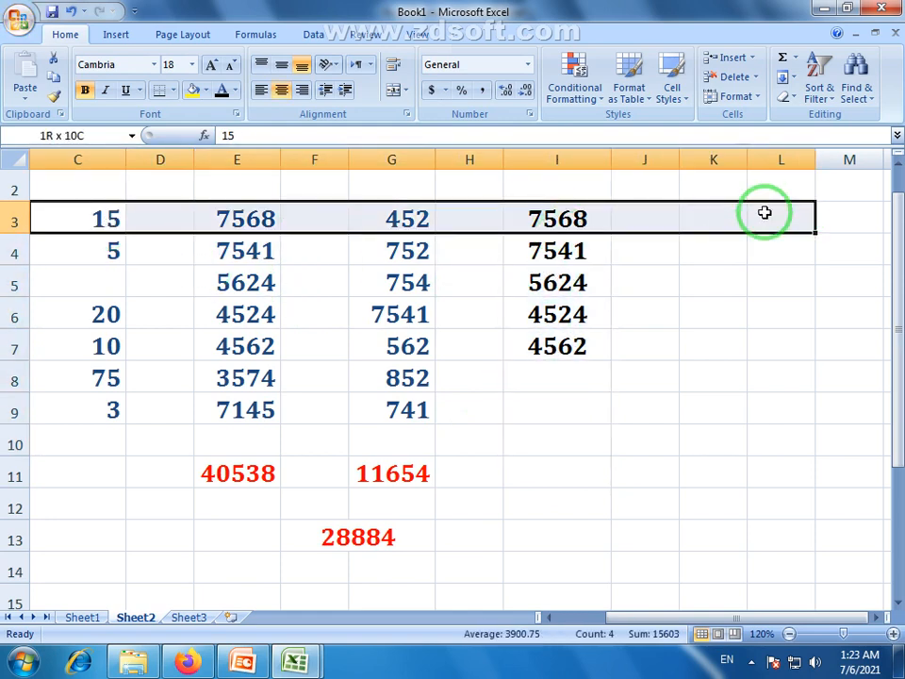
drag(97, 223, 683, 235)
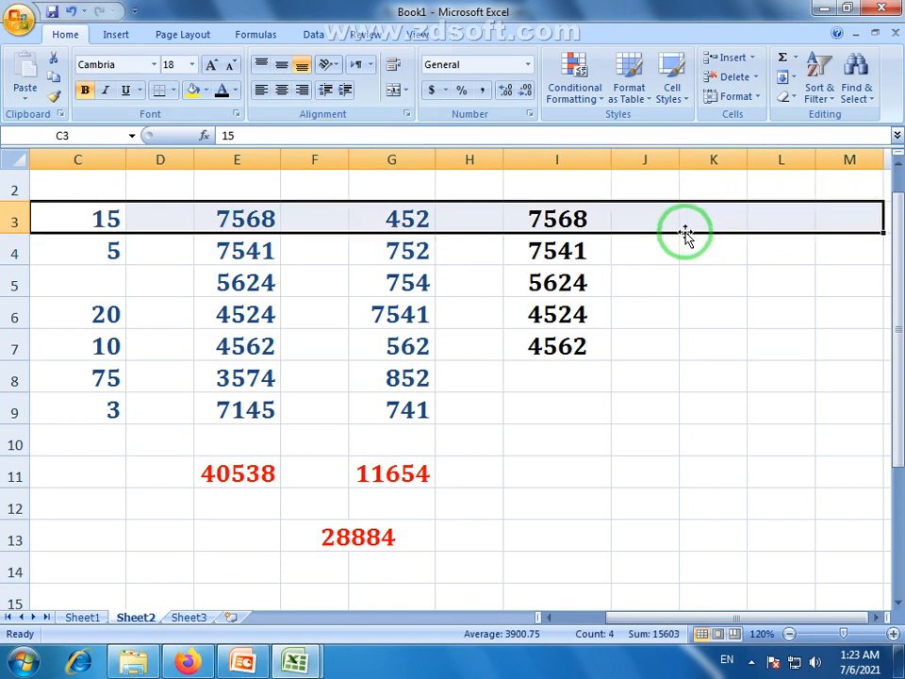
click(582, 241)
drag(588, 218, 590, 346)
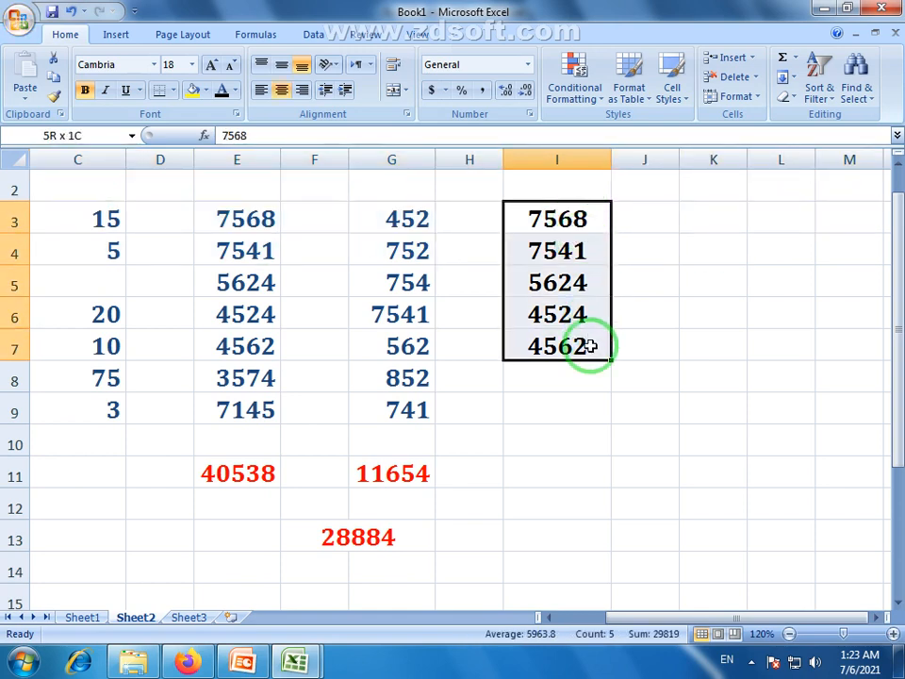
click(561, 416)
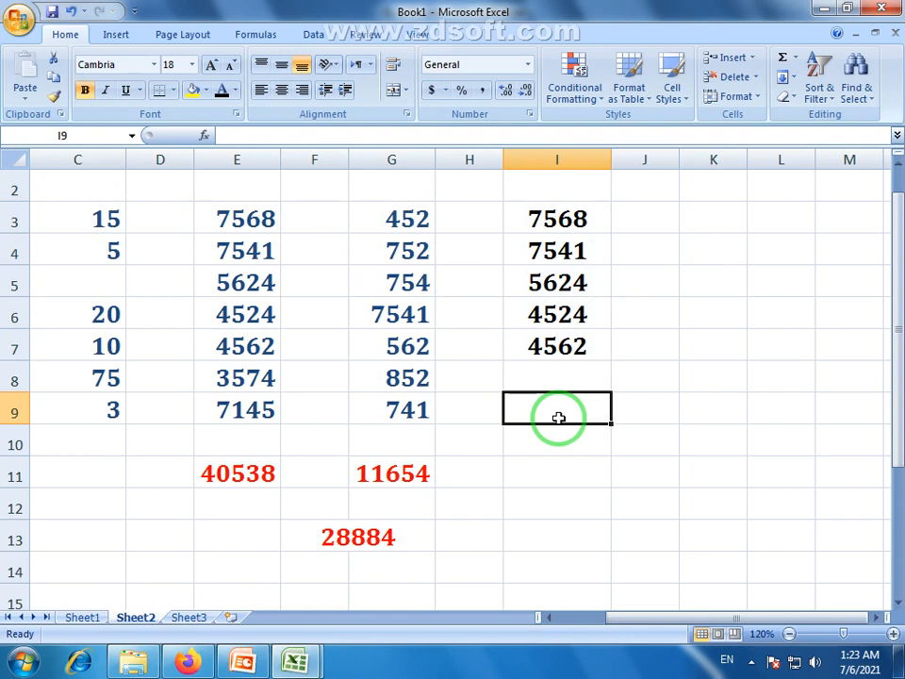
click(390, 477)
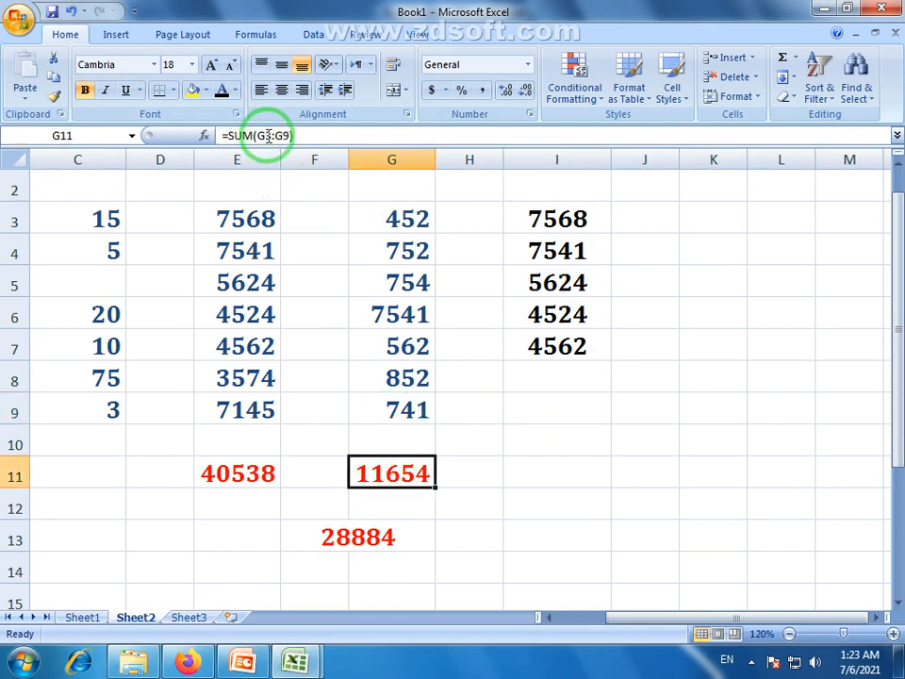
Step: Enter the label "sum" in cell J3 and widen columns J and K
click(657, 220)
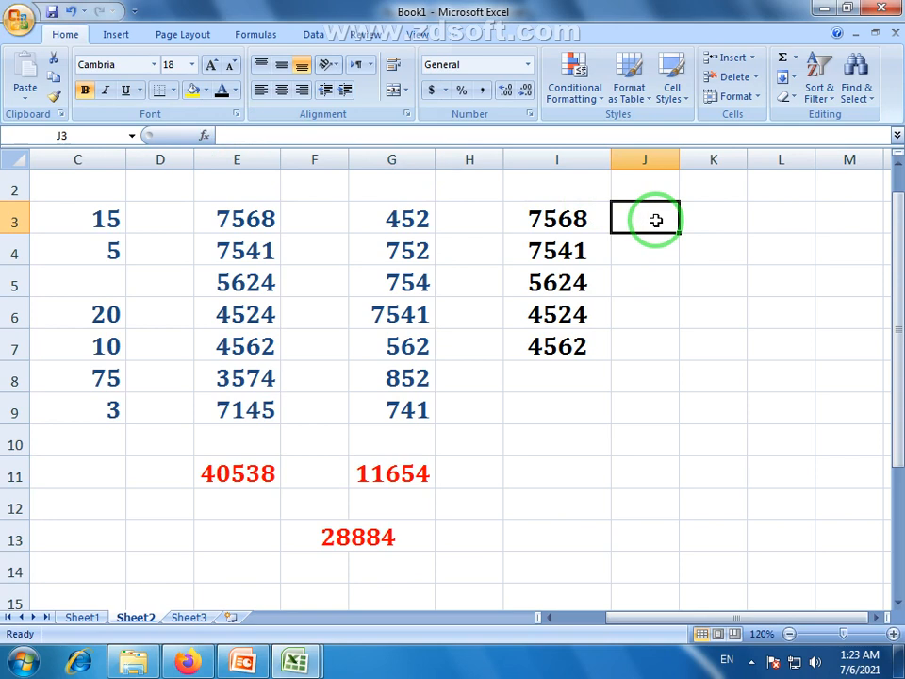
text(sum)
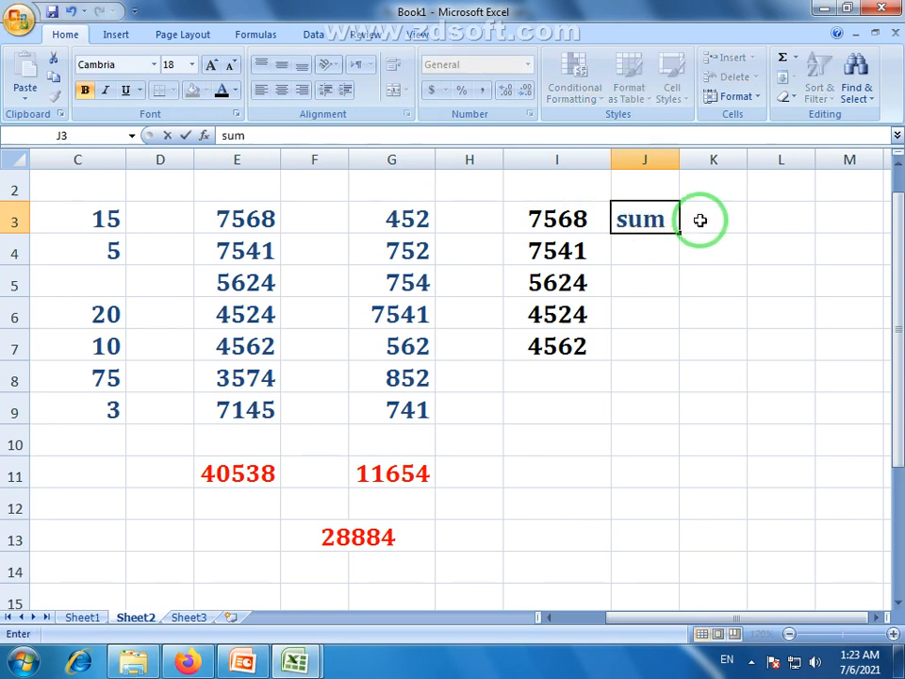
click(703, 220)
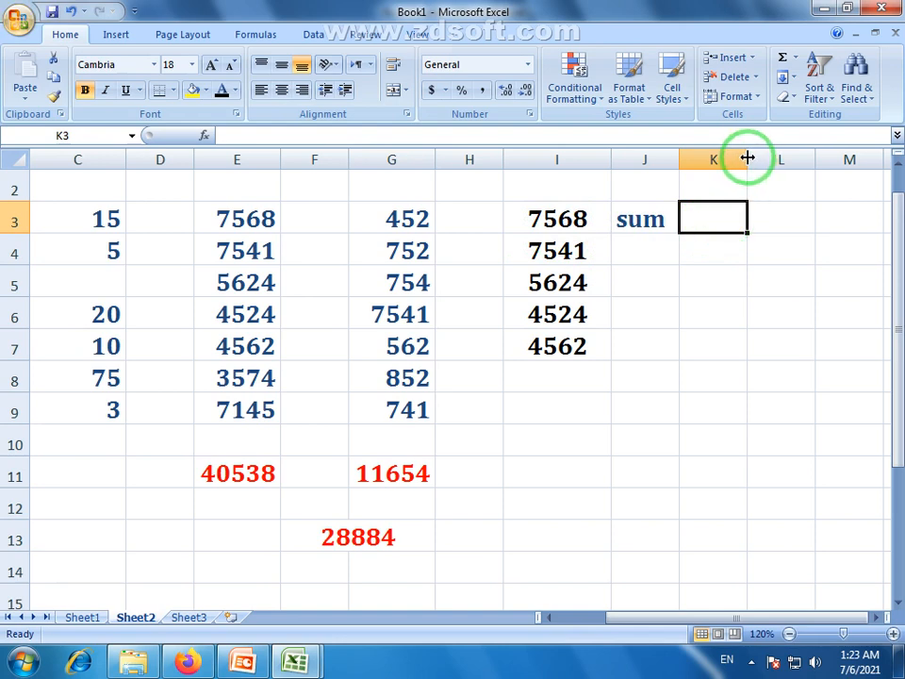
drag(748, 158, 804, 156)
drag(681, 158, 709, 158)
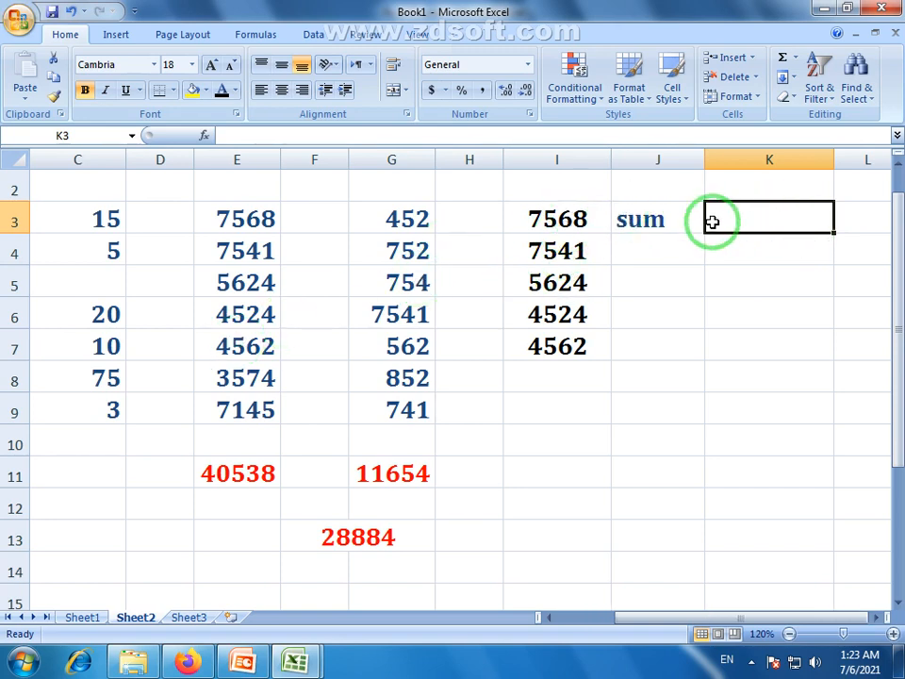
Step: Total the copied numbers in I3:I7 in cell K3 with the SUM function
text(=sum)
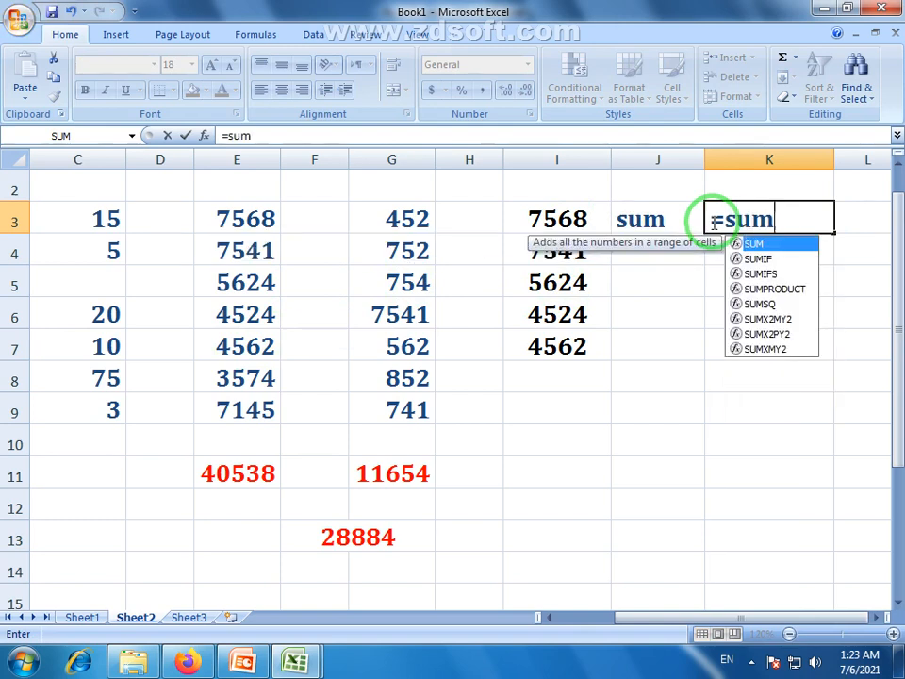
text(()
drag(580, 226, 577, 349)
key(Return)
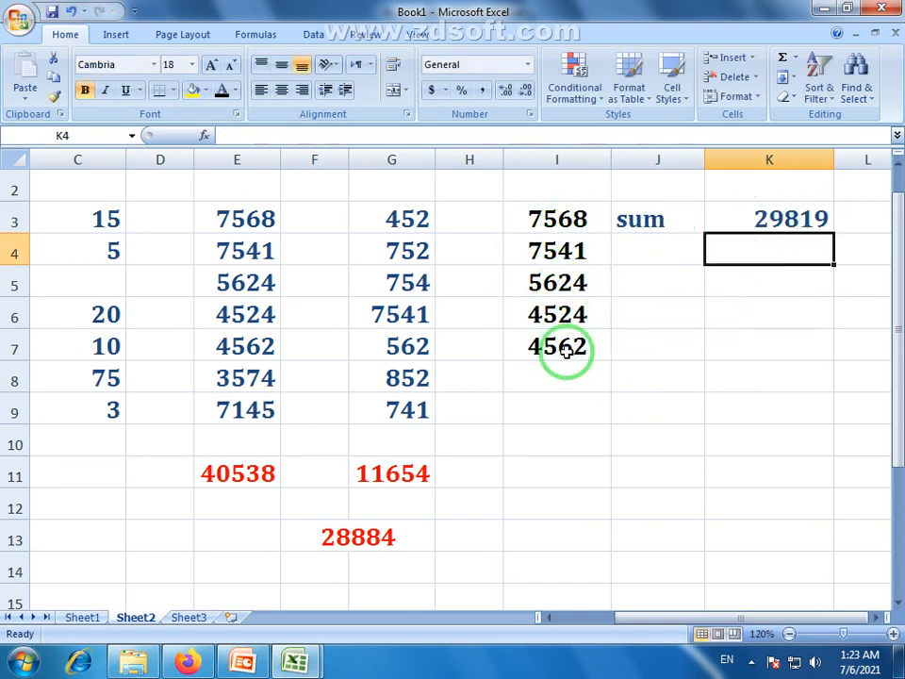
click(747, 222)
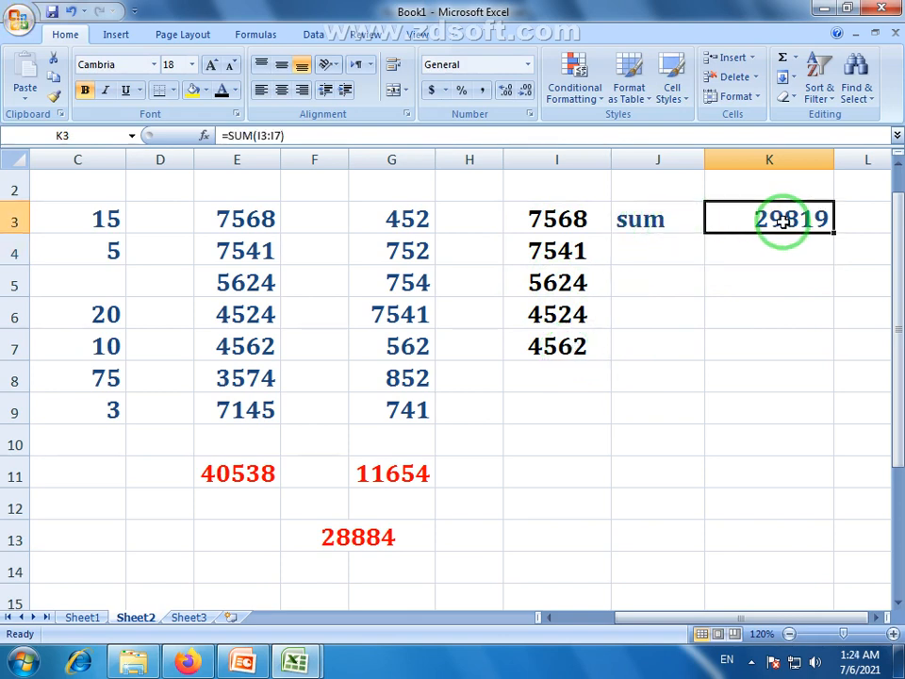
click(656, 225)
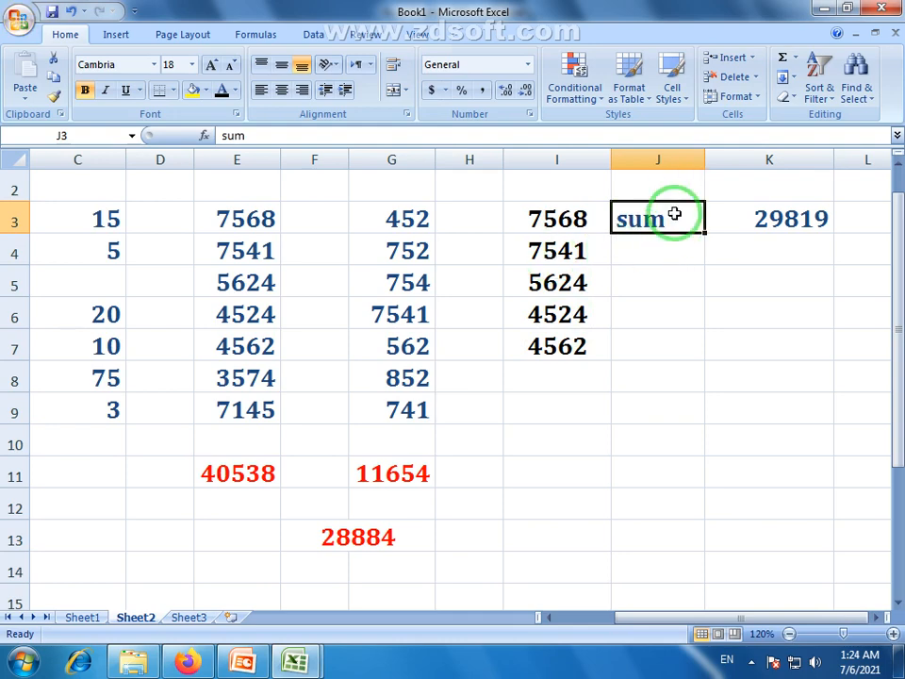
Step: Enter the label "Avg" in cell J4, below the sum label
click(792, 58)
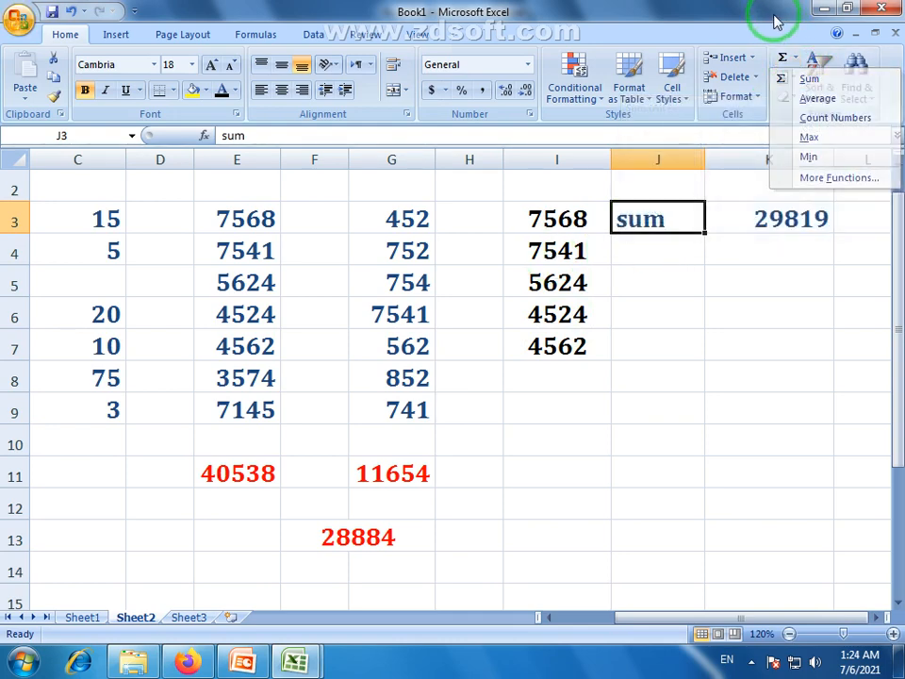
click(667, 252)
click(668, 254)
click(794, 57)
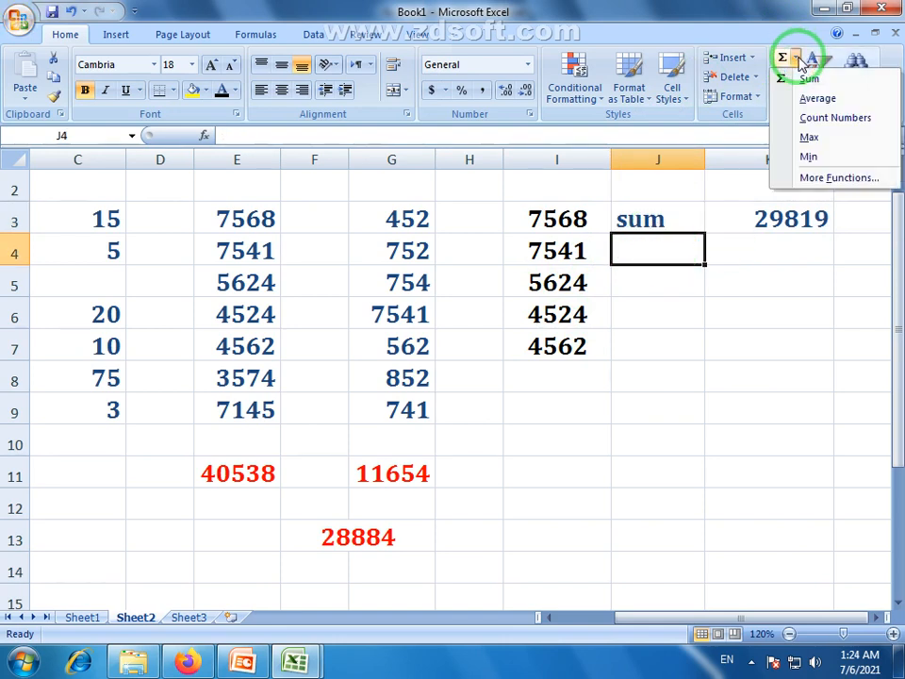
click(801, 59)
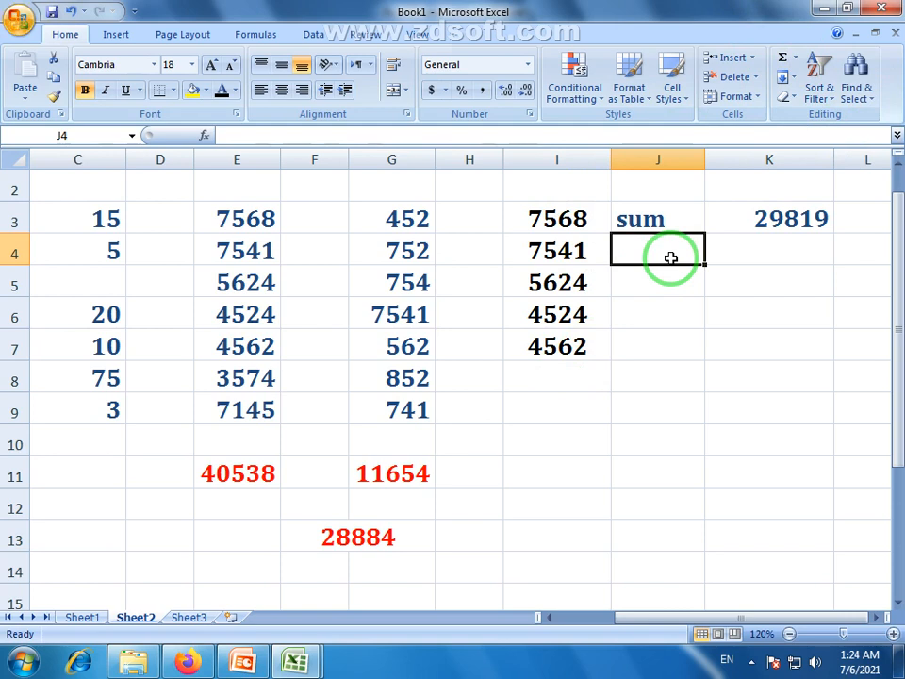
text(Av)
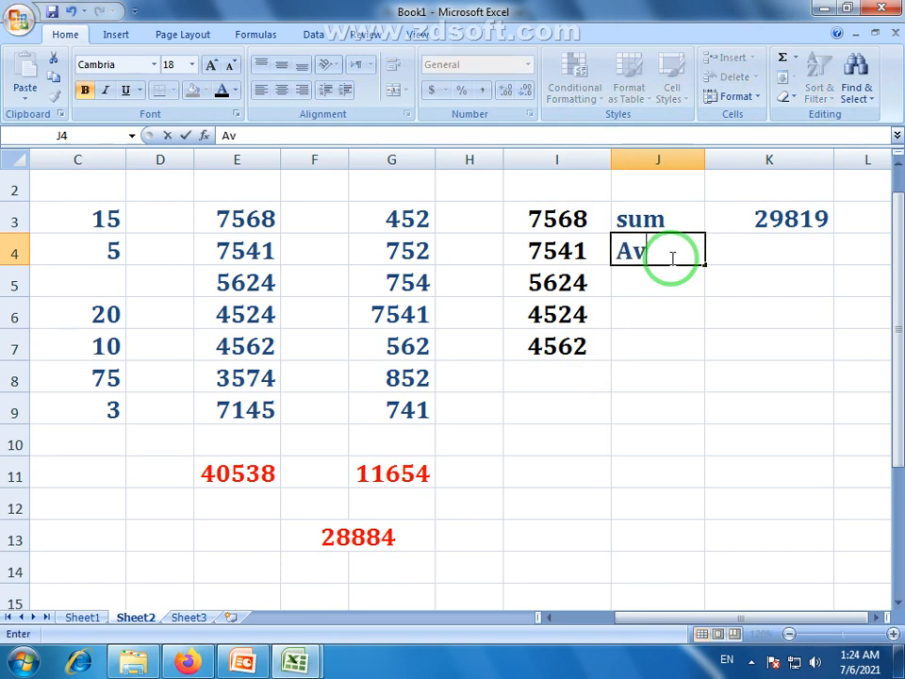
text(g)
click(783, 249)
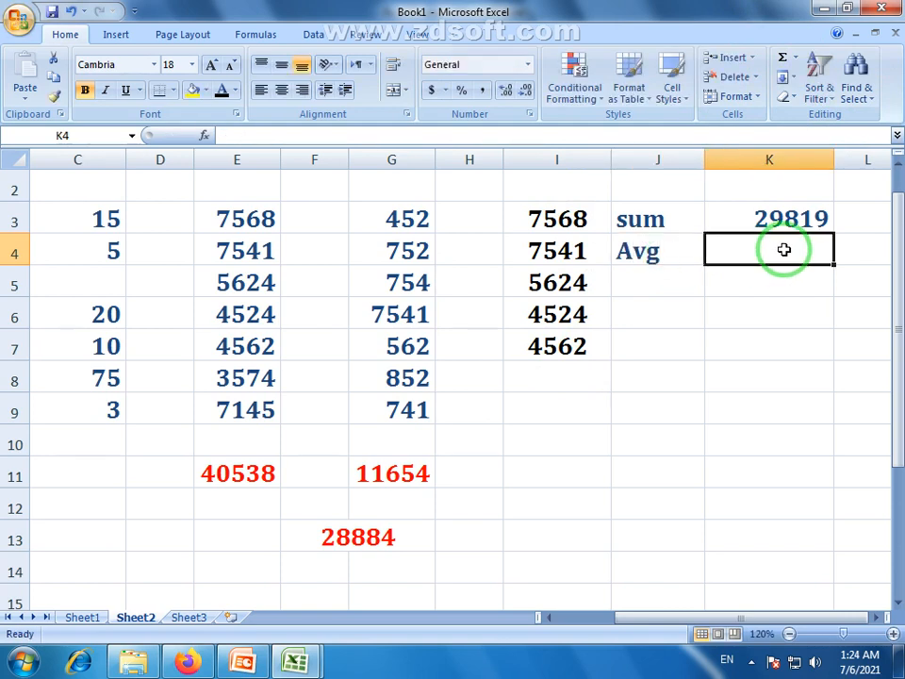
Step: Change the label in cell J4 to "Average" and widen column J to fit it
double_click(668, 241)
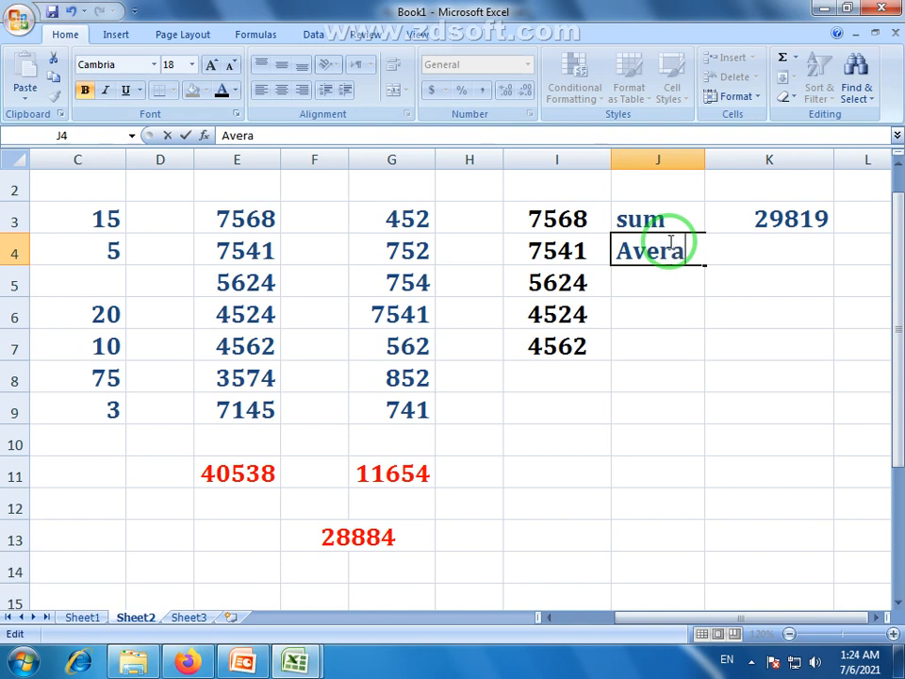
text(e)
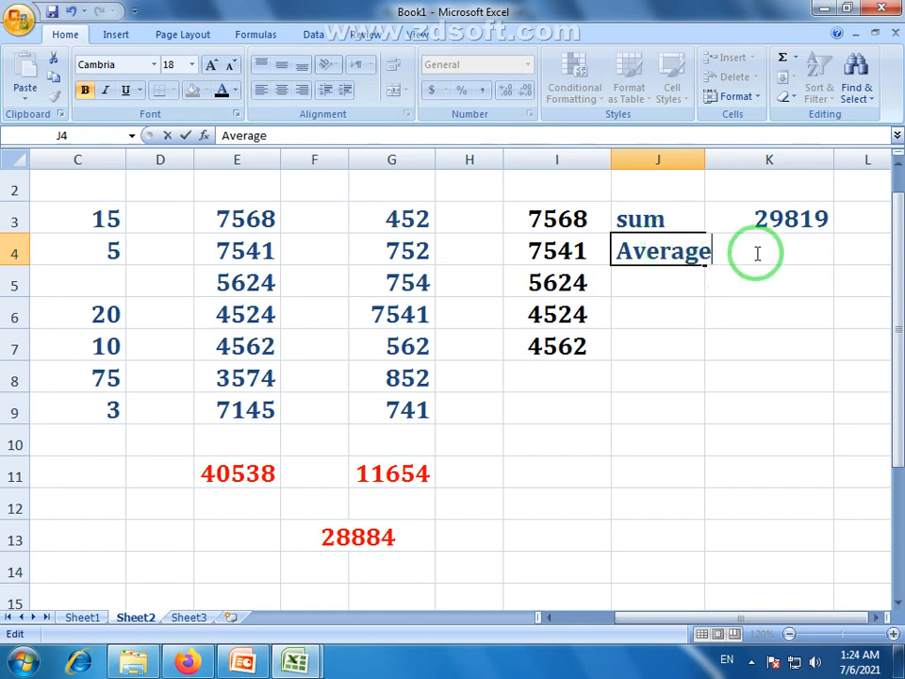
click(806, 300)
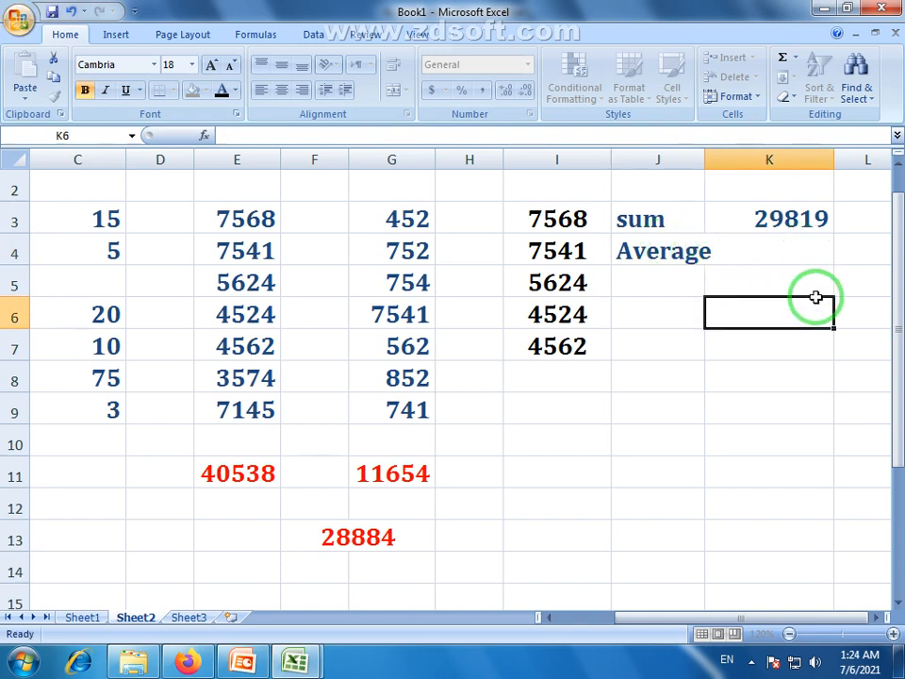
click(803, 250)
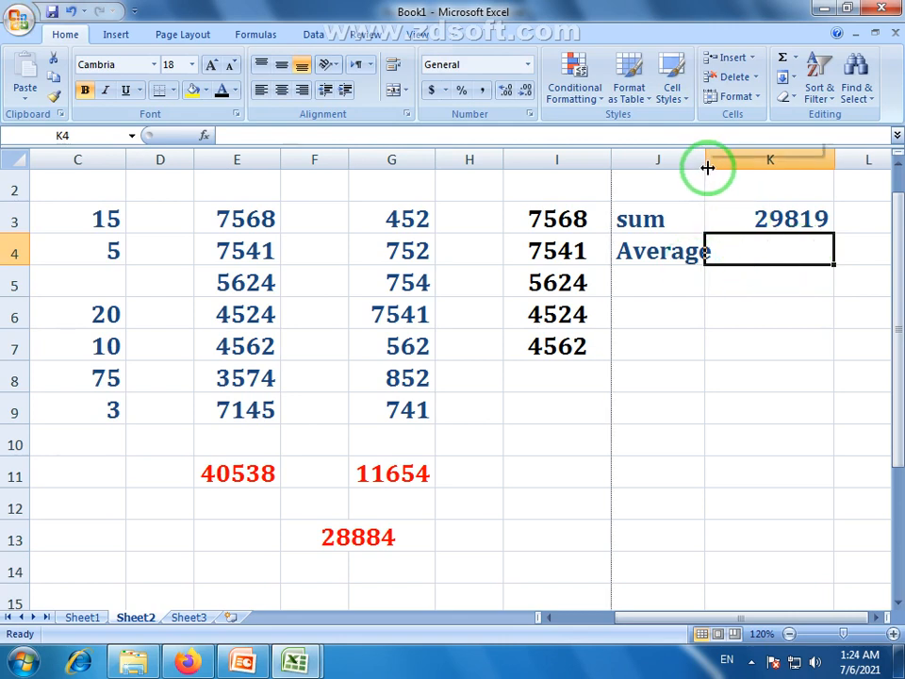
drag(707, 166, 722, 166)
Step: Examine the list of automatic functions and the copied numbers in I3:I7 that the average covers
click(782, 66)
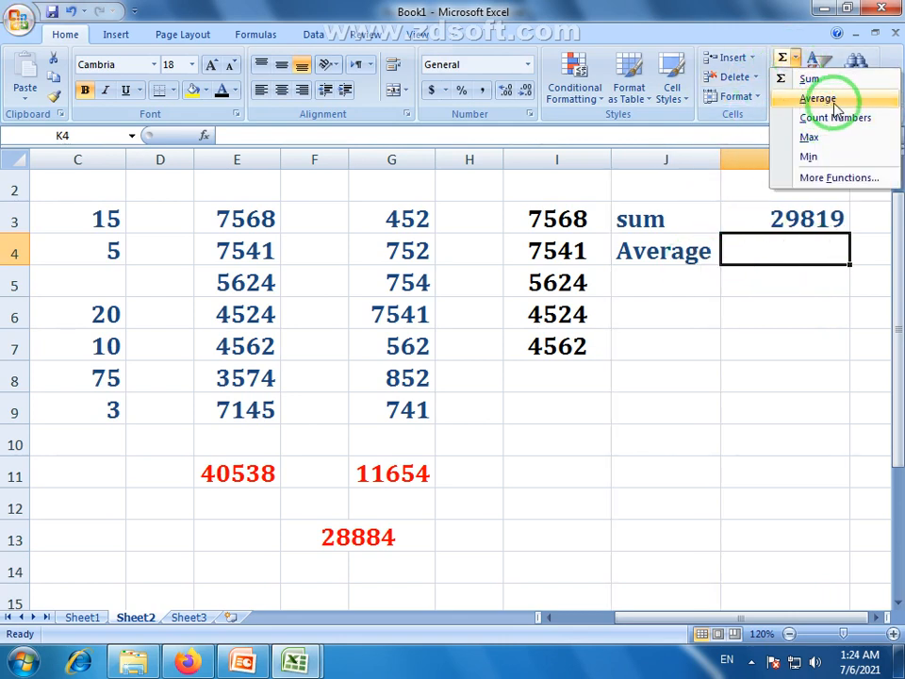
click(739, 251)
drag(529, 208, 547, 347)
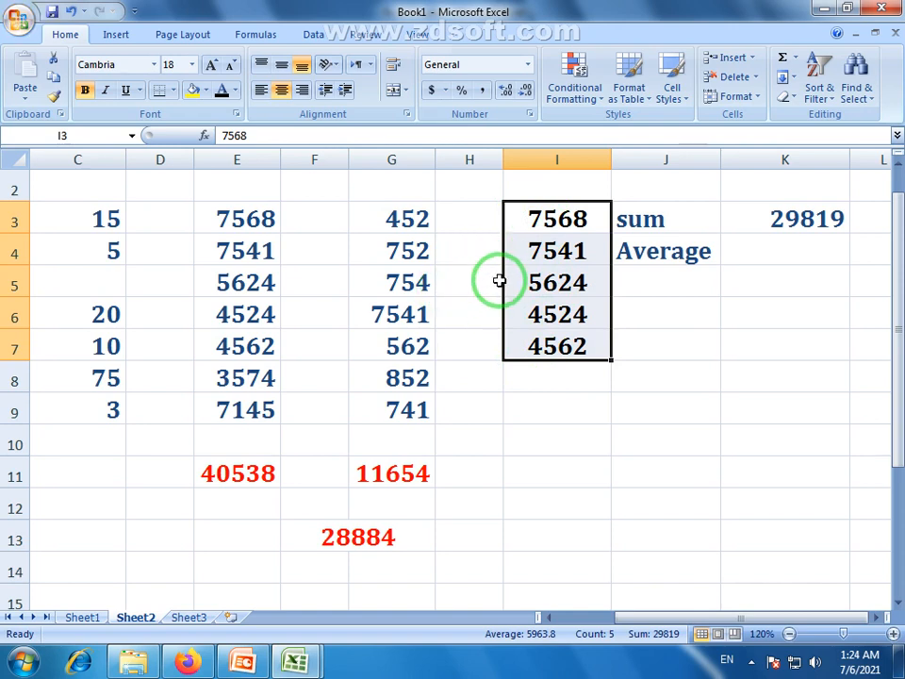
click(519, 252)
drag(522, 225, 559, 346)
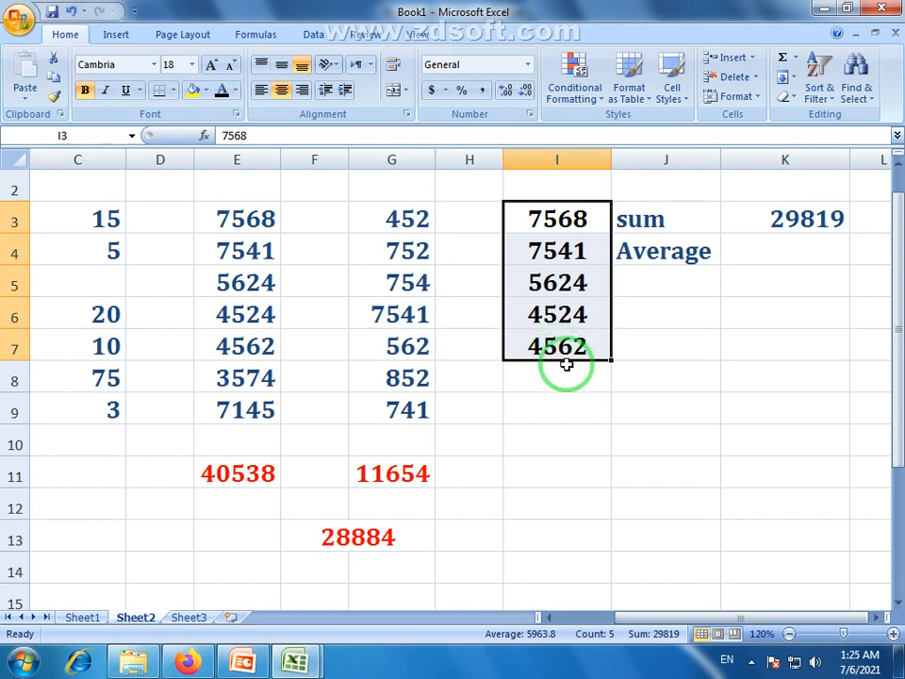
click(571, 368)
drag(571, 217, 575, 340)
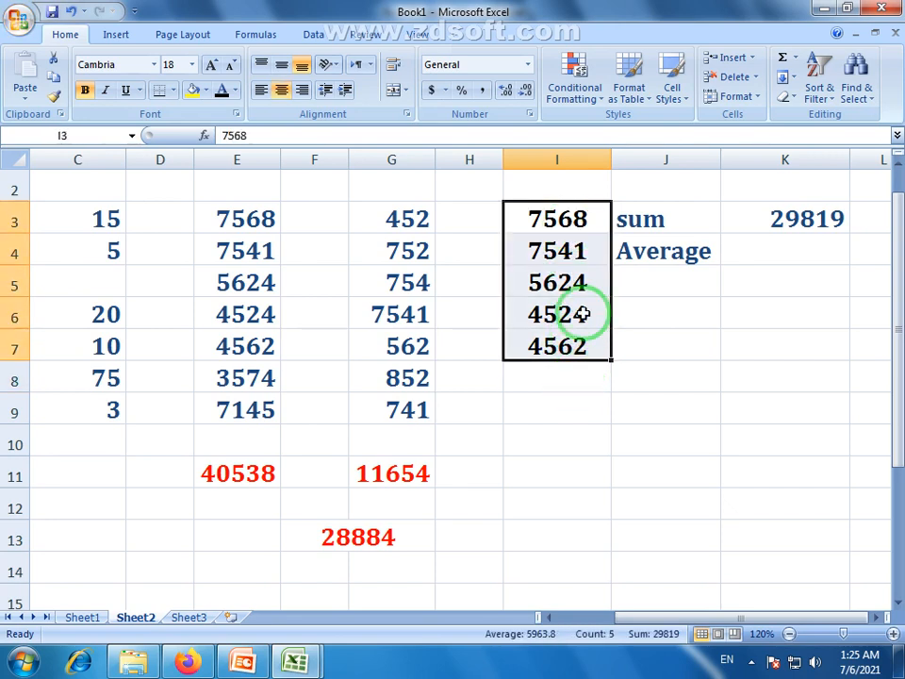
drag(586, 221, 571, 386)
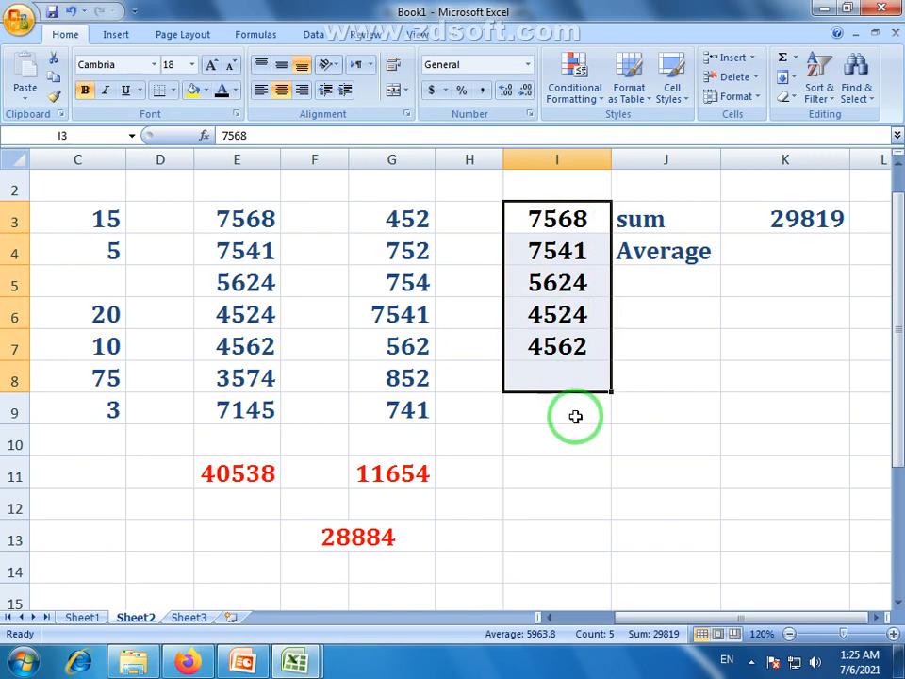
click(576, 416)
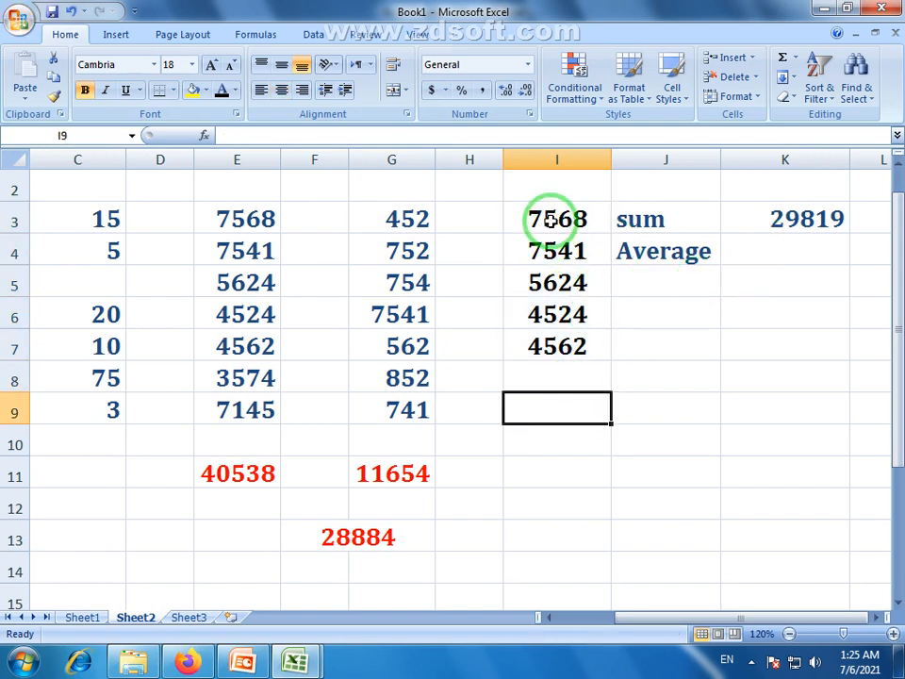
Step: Calculate the average of the numbers in I3:I7 in cell K4 with the AVERAGE function
click(810, 249)
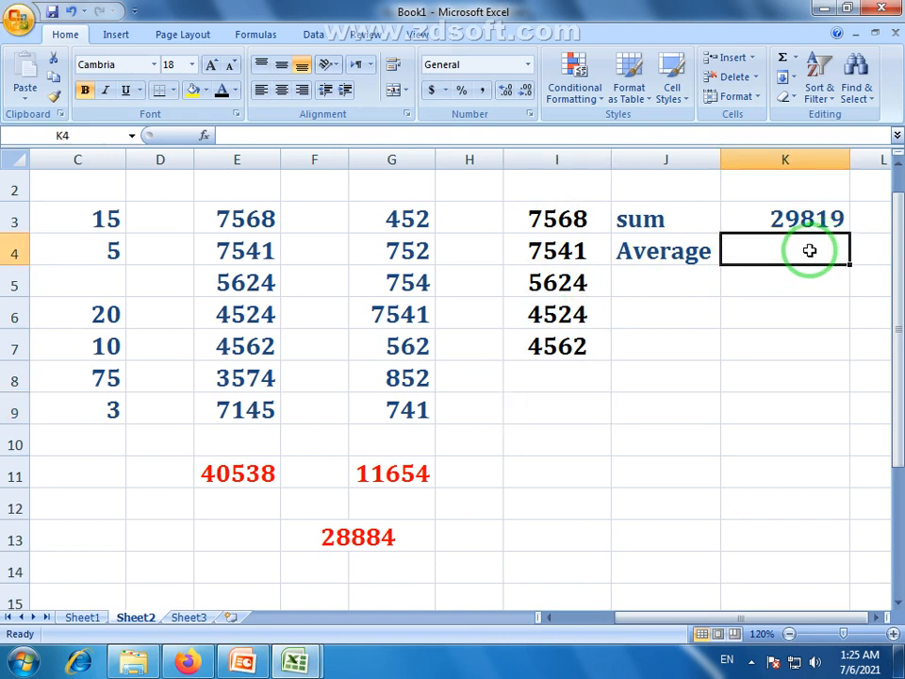
text(=)
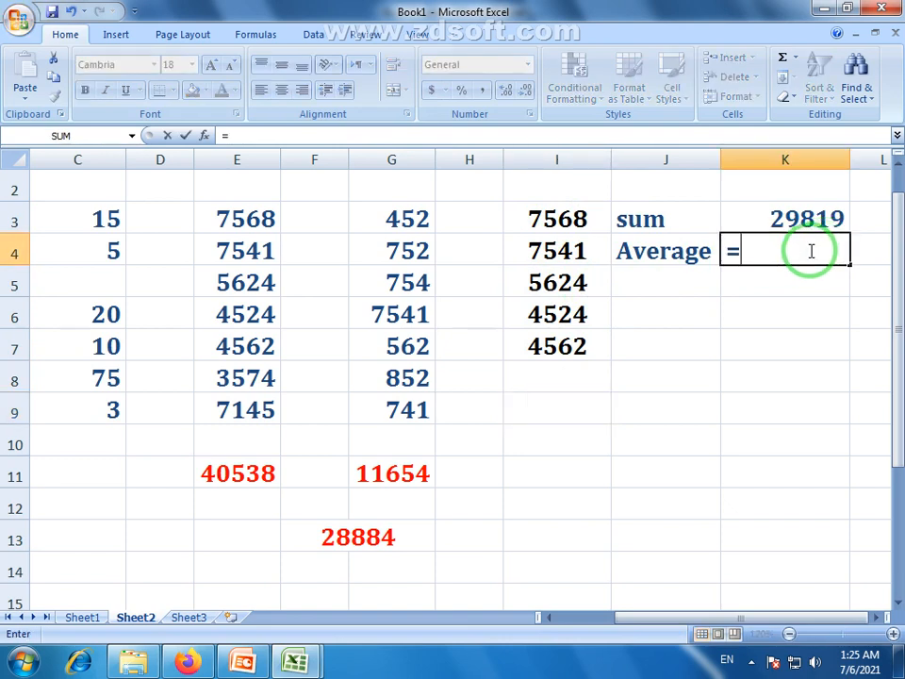
text(av)
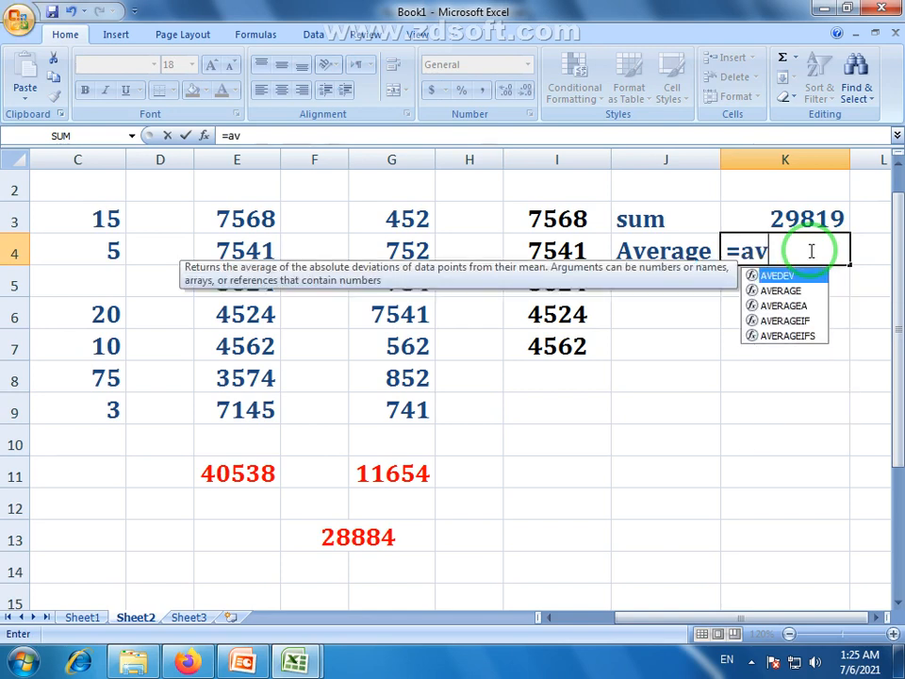
text(erage)
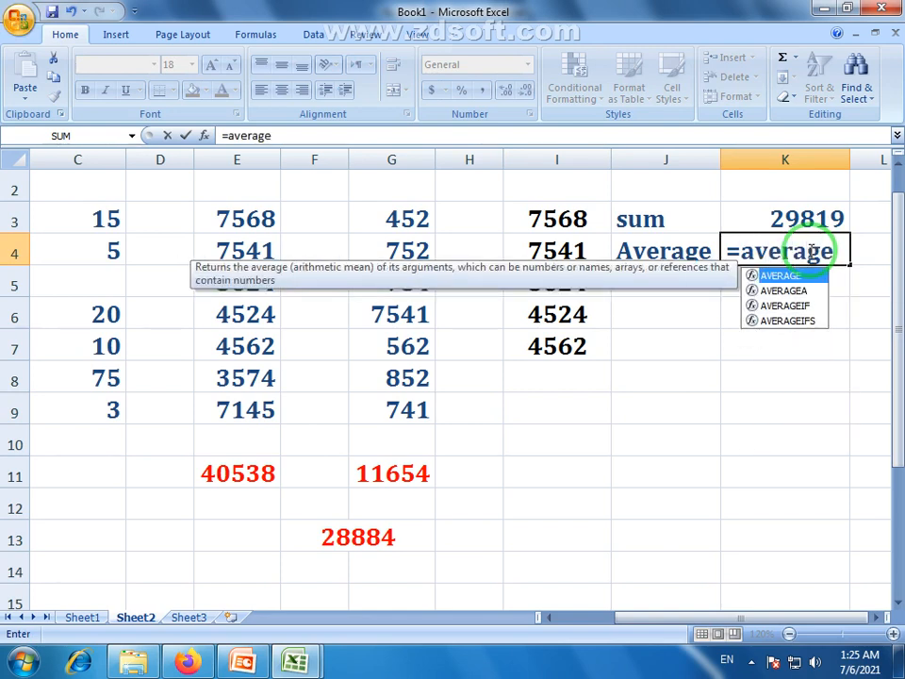
text(()
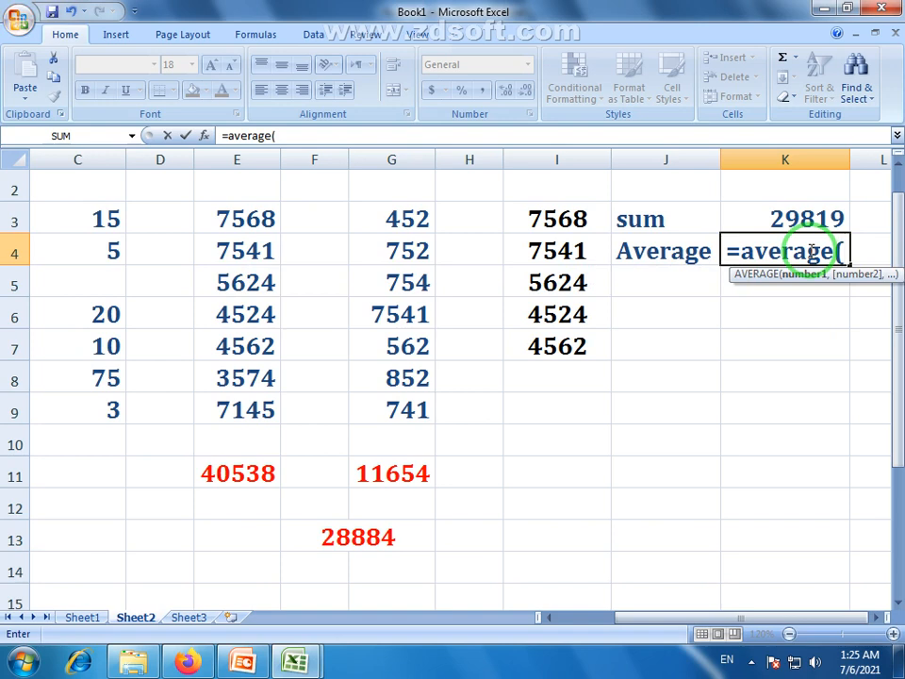
click(558, 219)
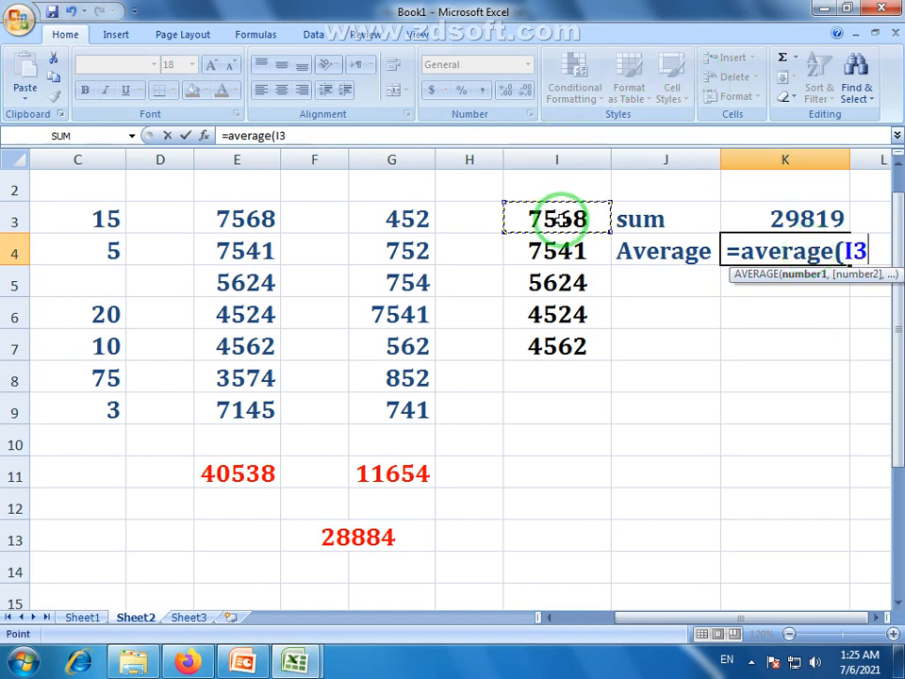
drag(558, 219, 577, 345)
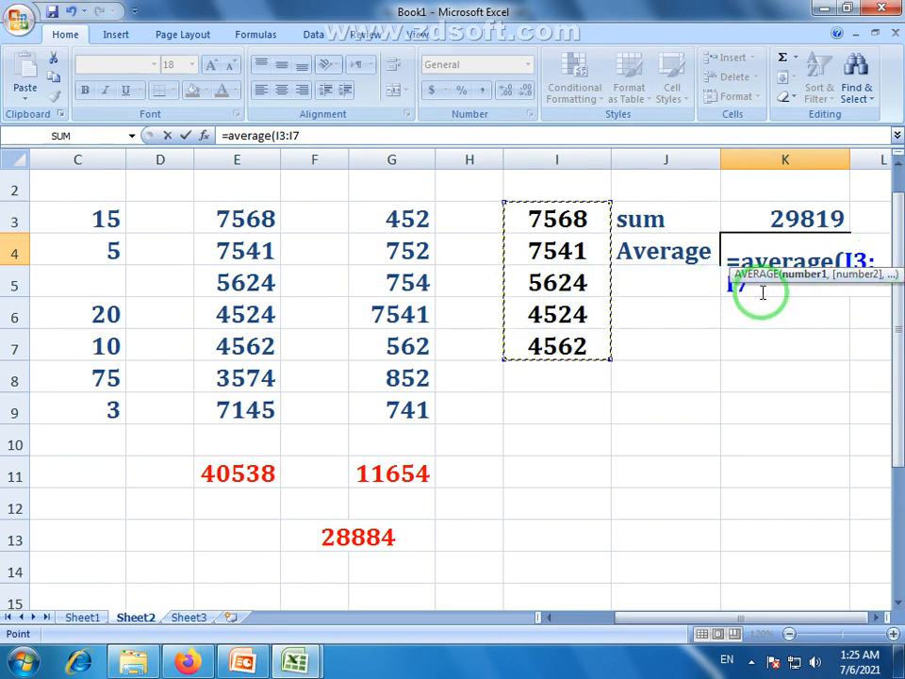
key(Return)
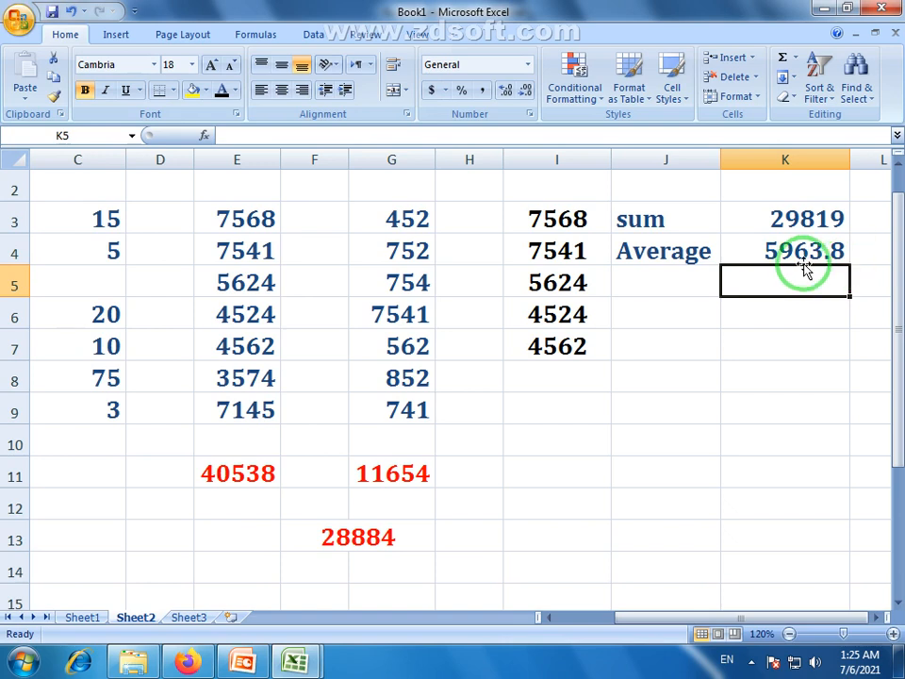
Step: Check the Count Numbers function in the list of automatic functions and enter the label "Count" in cell J5
click(651, 283)
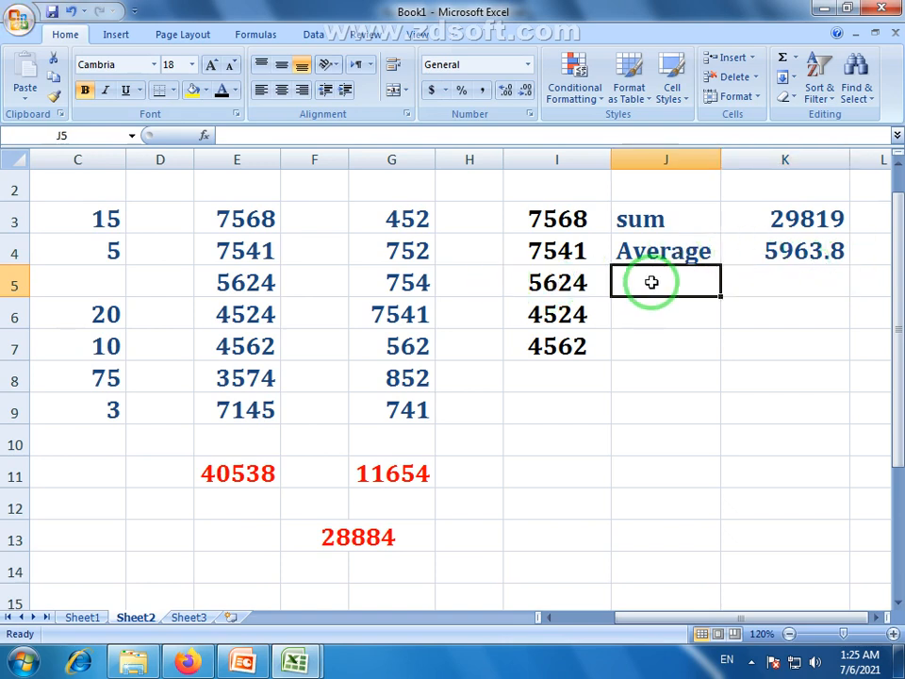
click(795, 57)
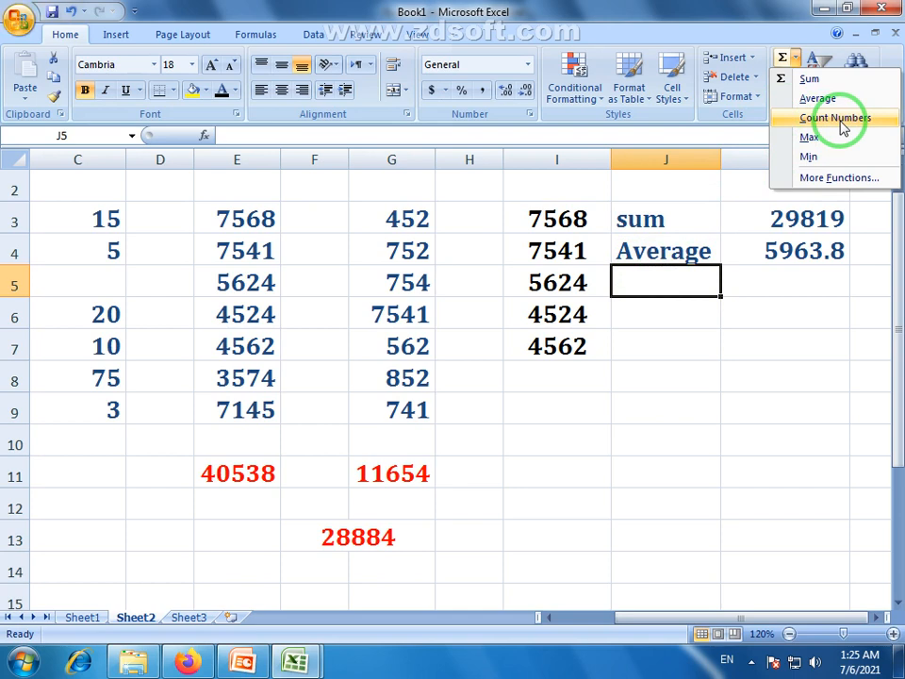
click(651, 276)
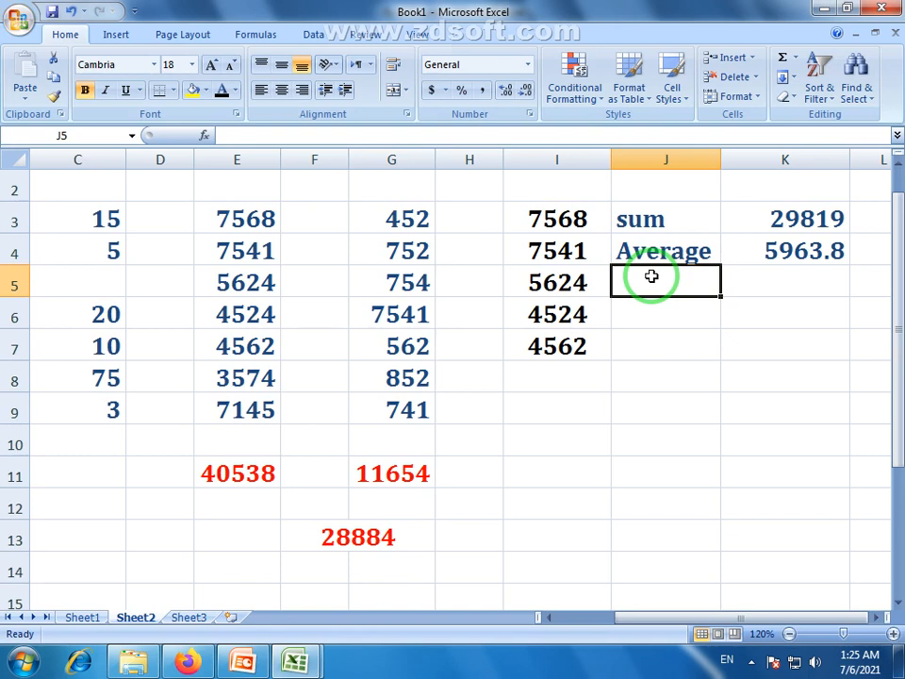
text(Count)
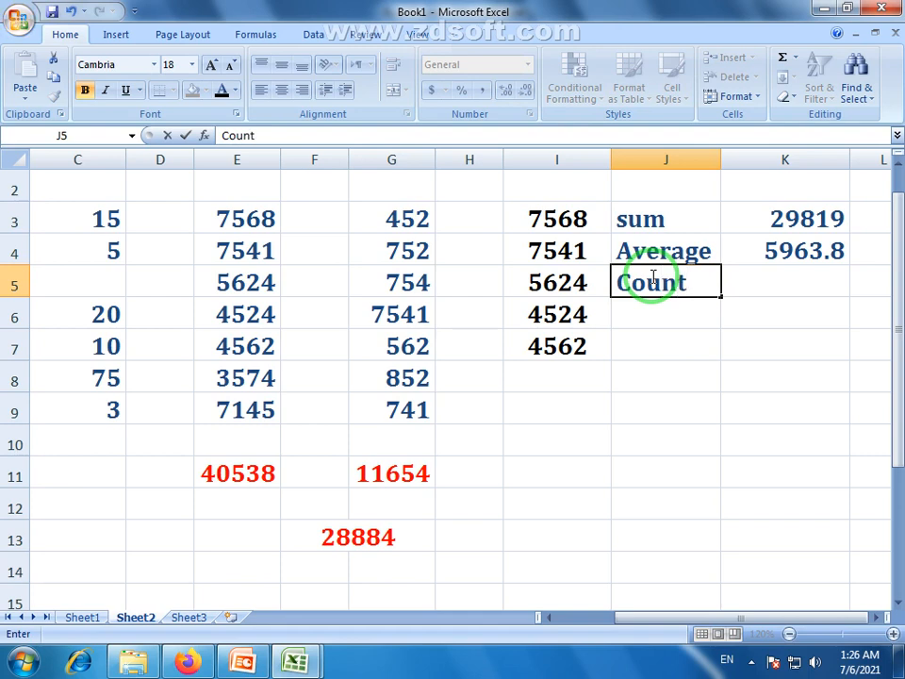
Step: Count the numbers in I3:I7 in cell K5 with the COUNT function and check the counted range
click(788, 279)
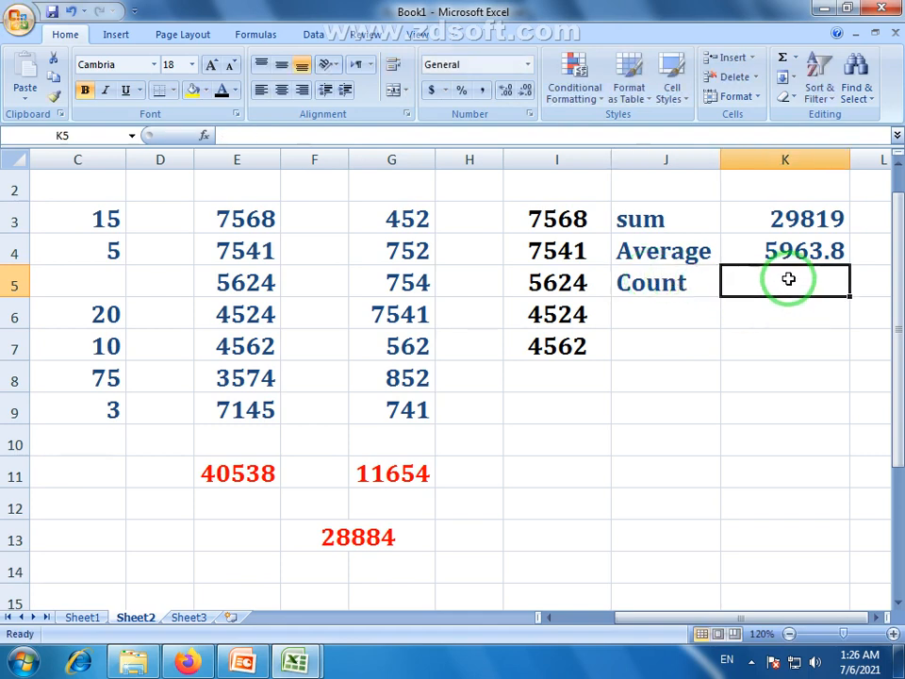
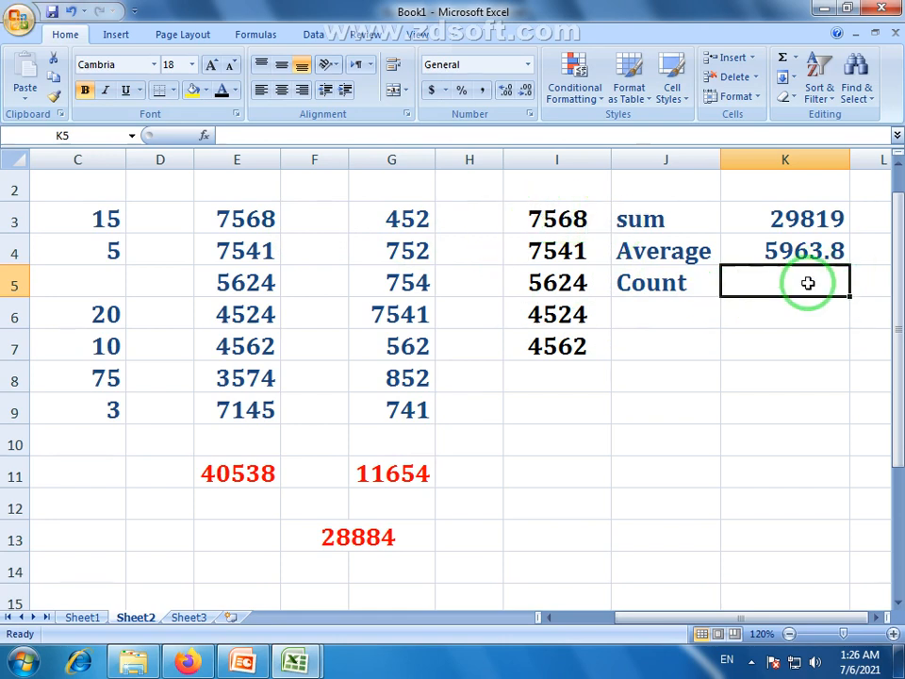
text(=)
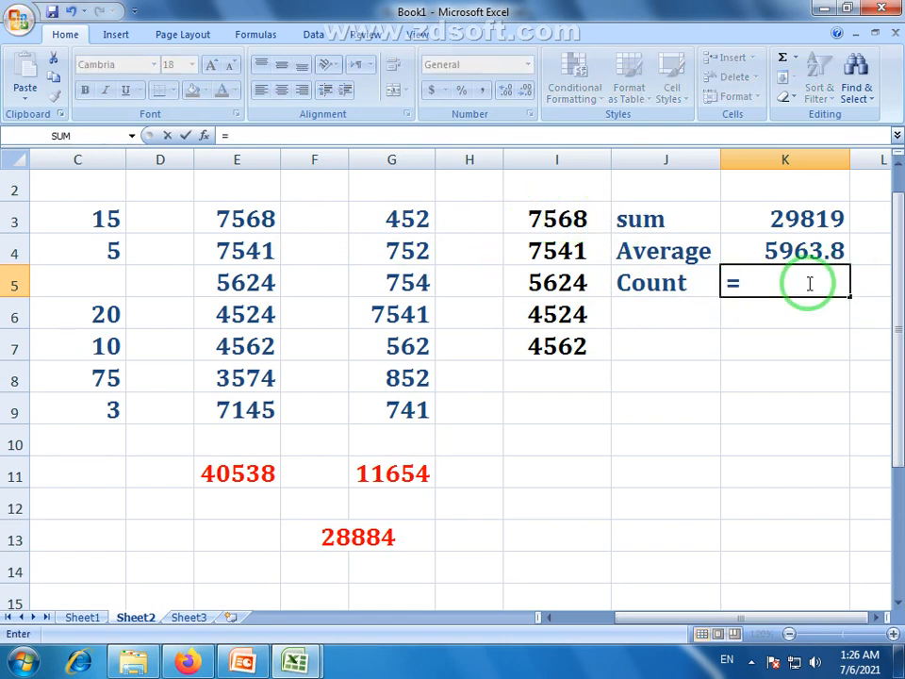
text(count)
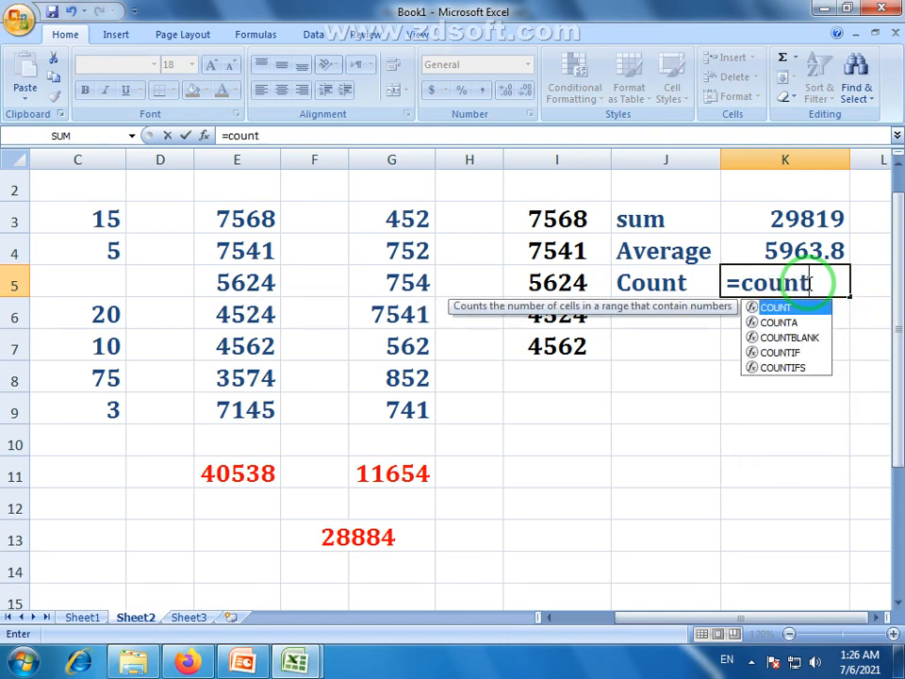
text(()
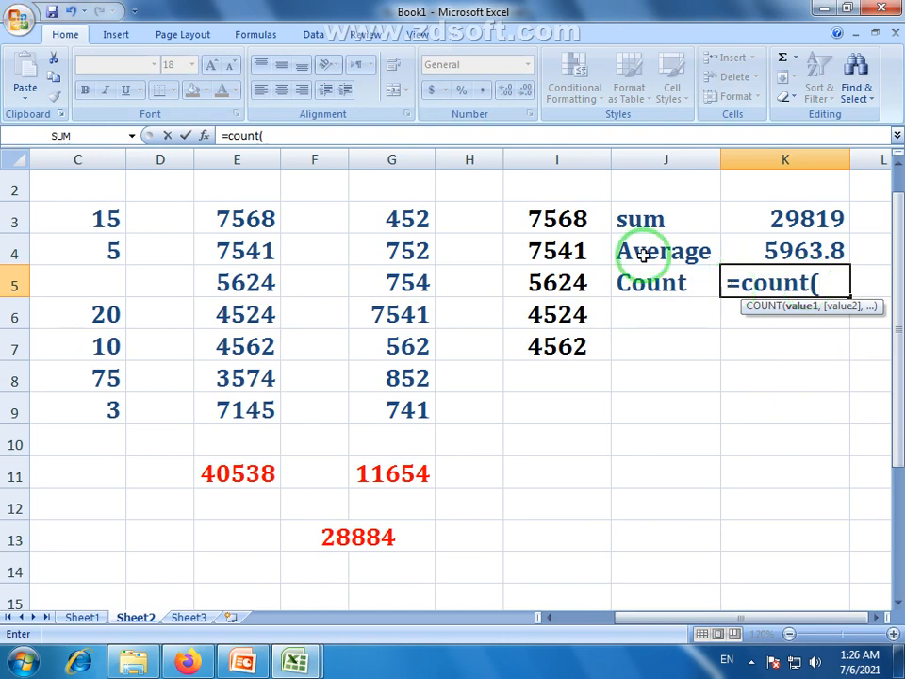
drag(545, 219, 556, 348)
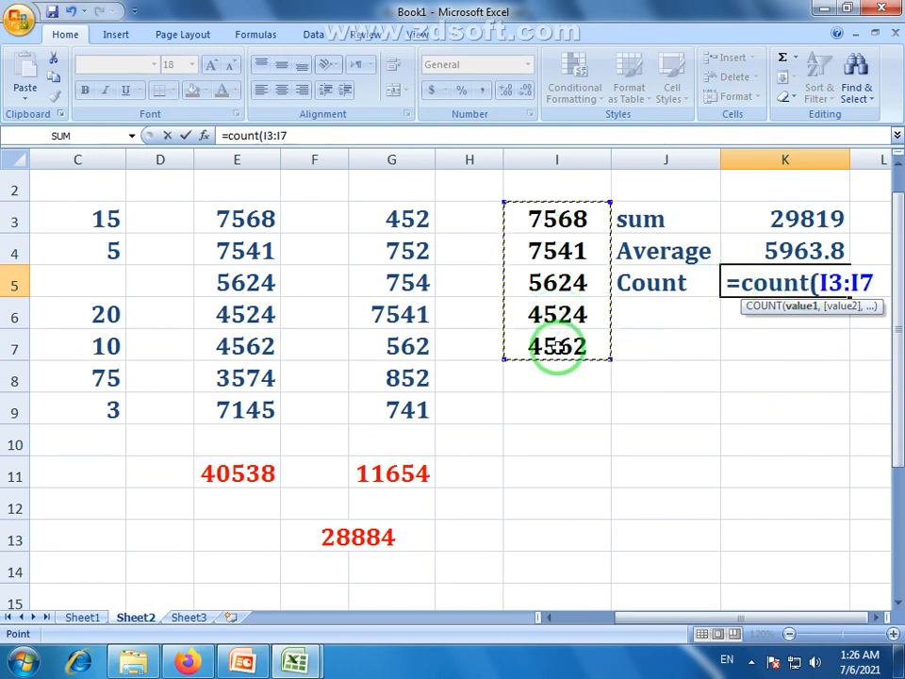
key(Return)
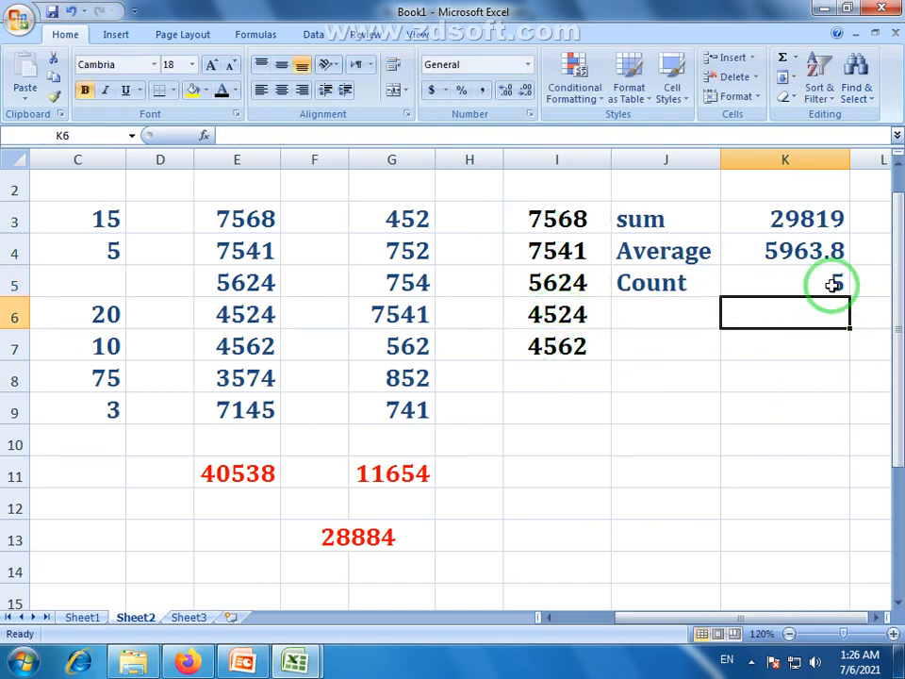
drag(551, 208, 572, 342)
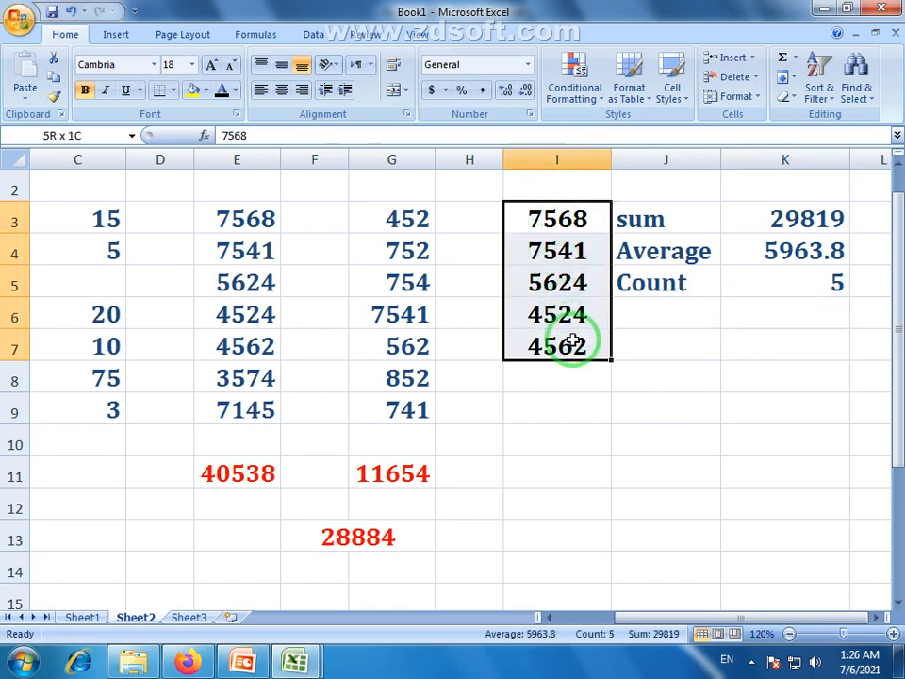
Step: Check the Max and Min entries in the list of automatic functions and enter the label "Max" in cell J6
click(649, 312)
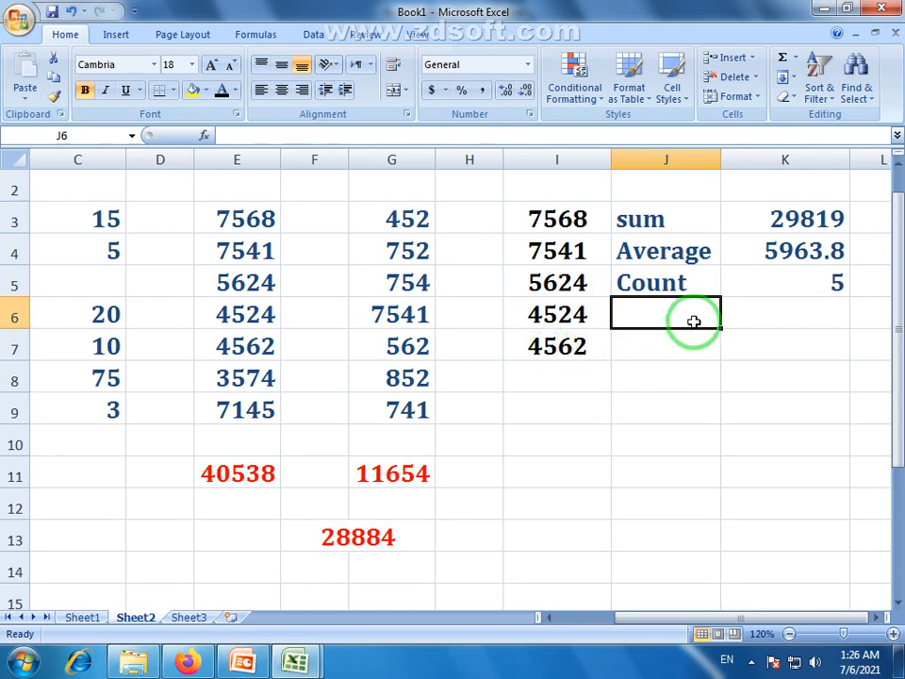
click(794, 58)
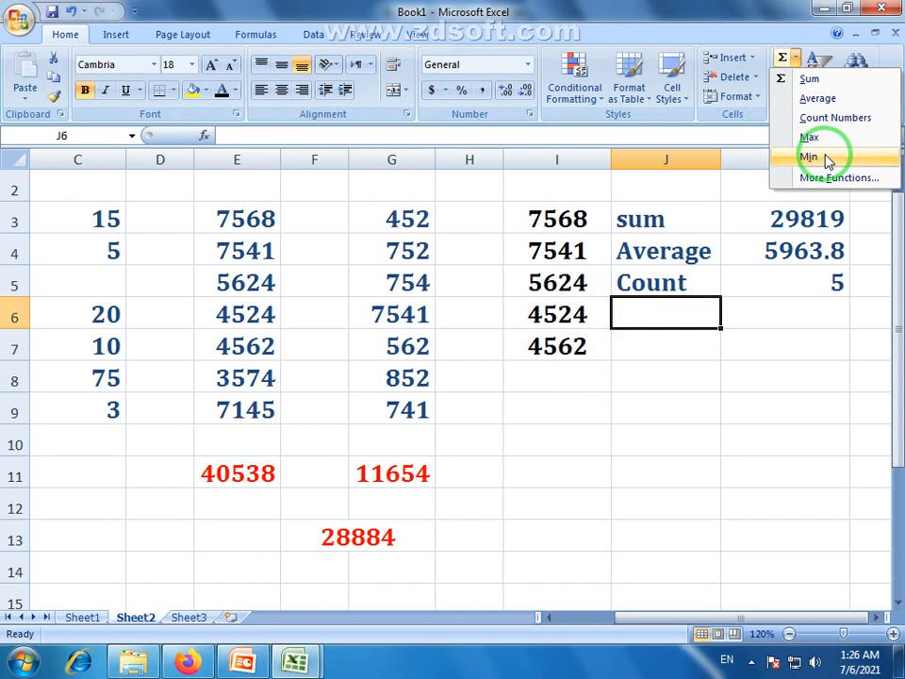
click(682, 304)
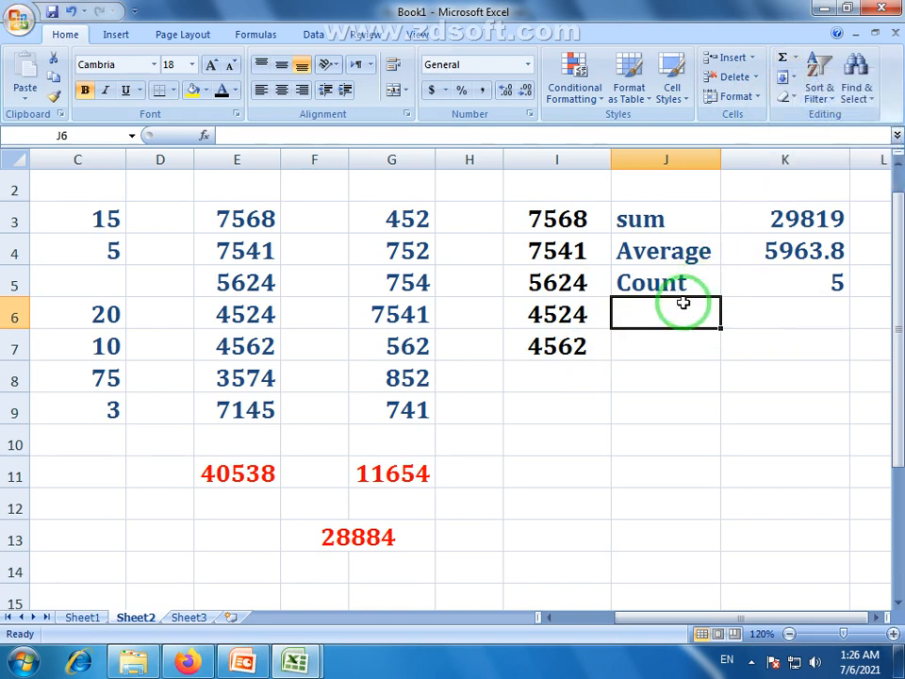
text(M)
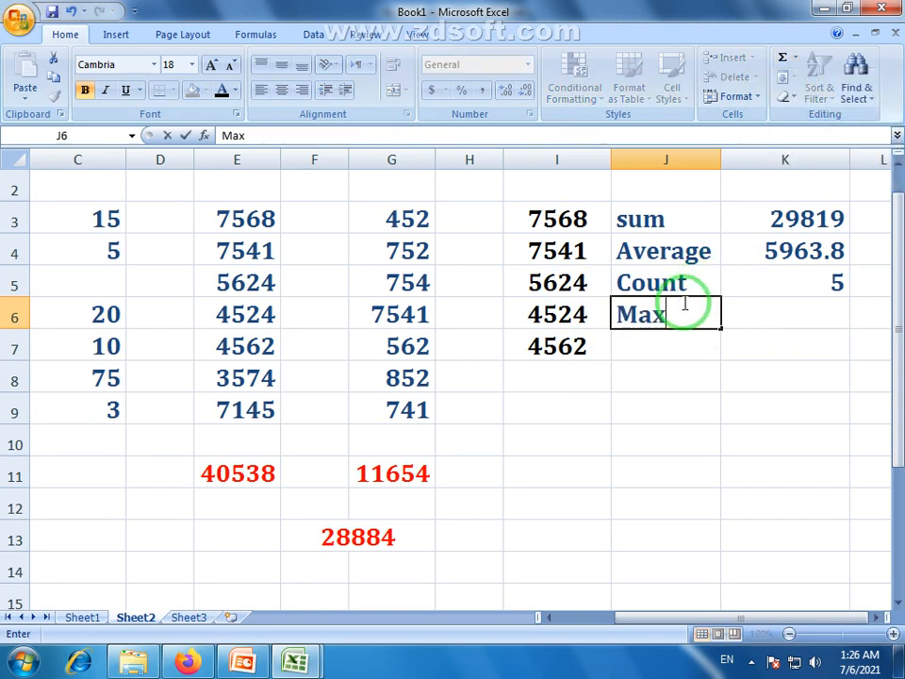
text(ax)
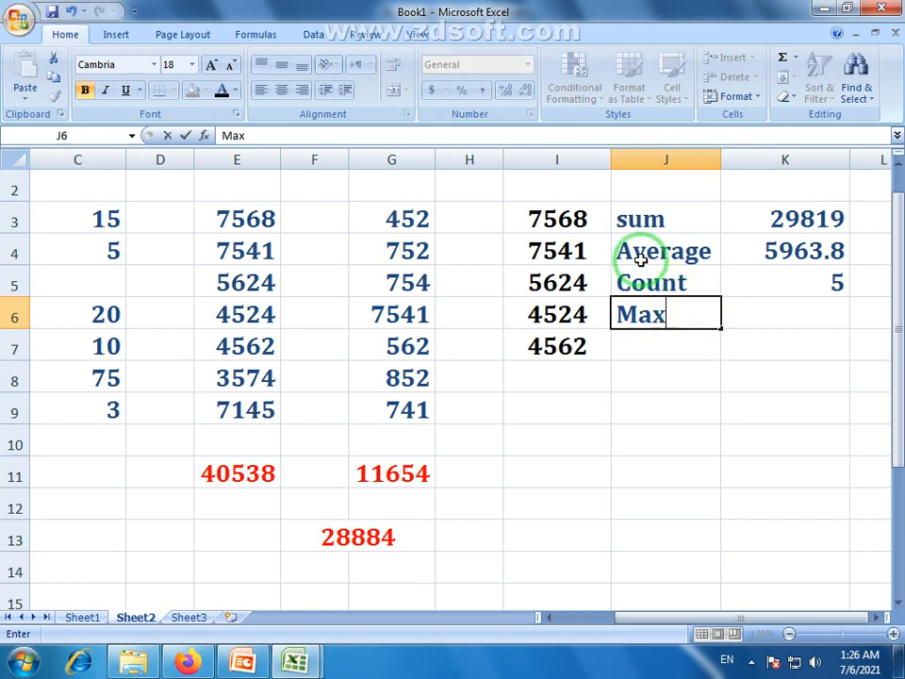
key(Return)
key(Return)
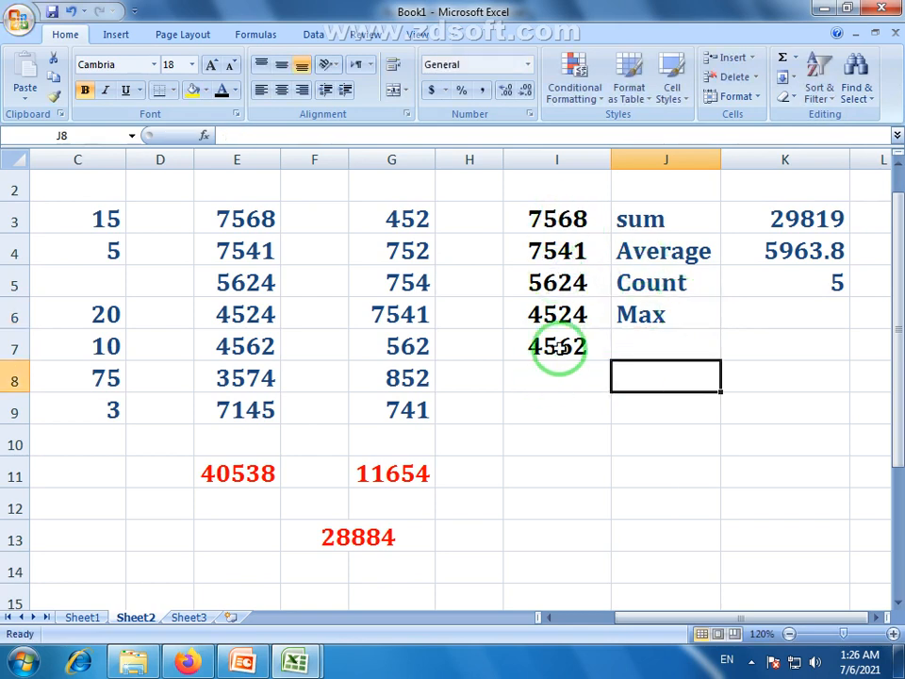
Step: Find the largest number in I3:I7 in cell K6 with the MAX function
click(793, 309)
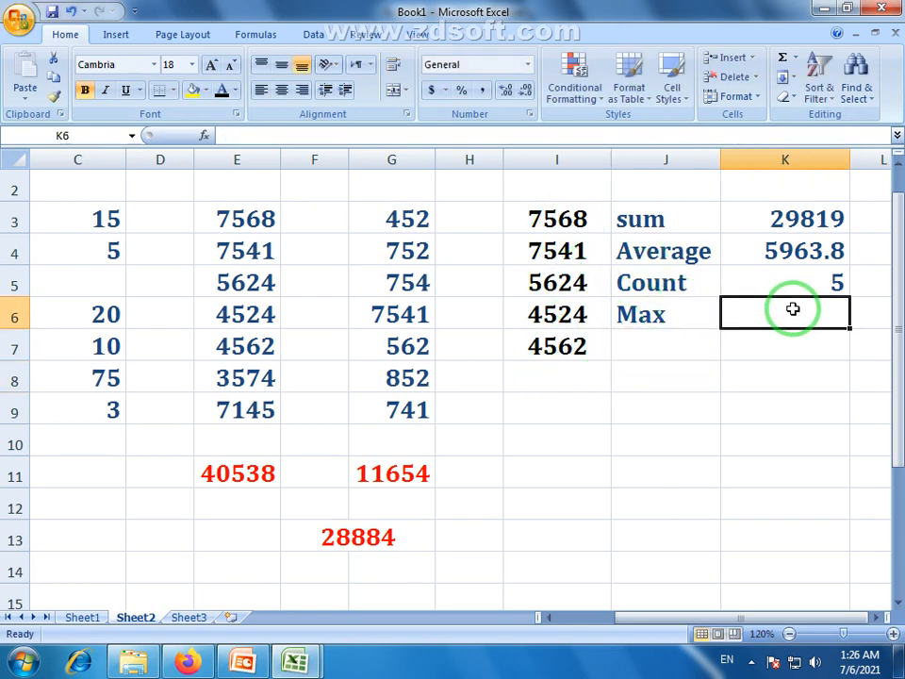
text(=)
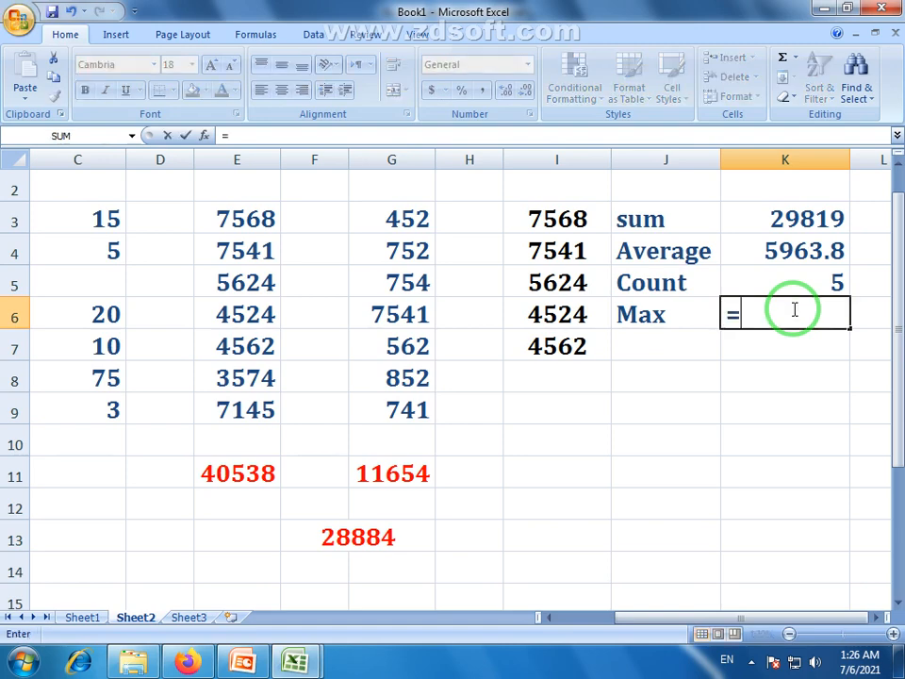
text(max)
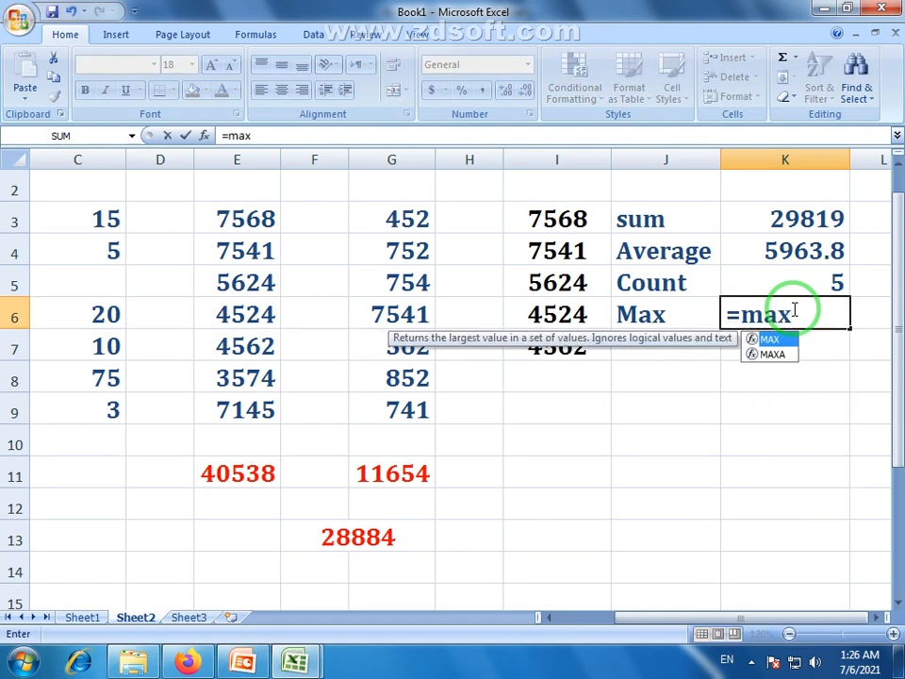
text(()
drag(569, 225, 580, 350)
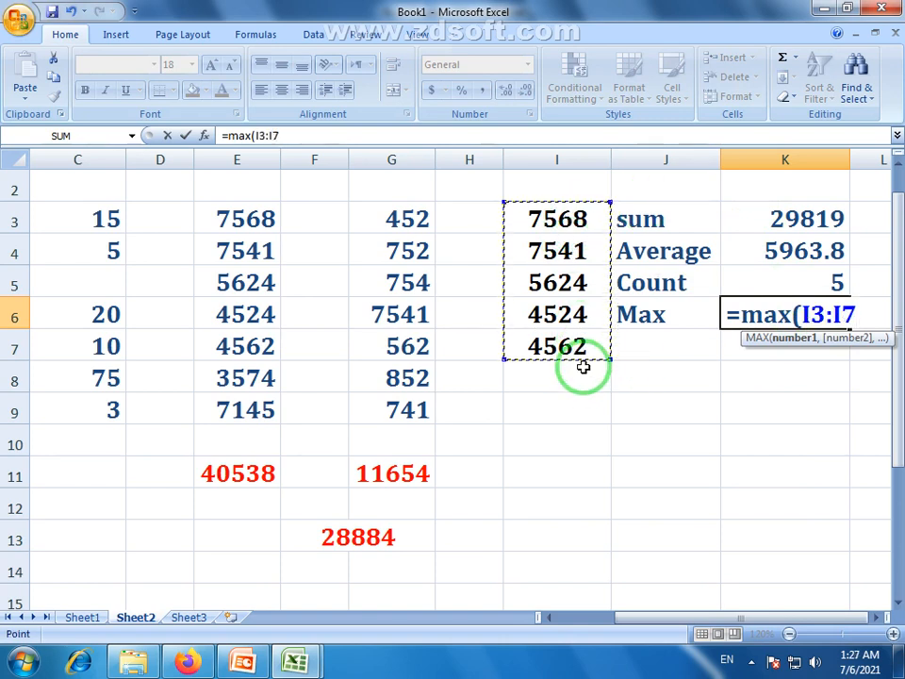
key(Return)
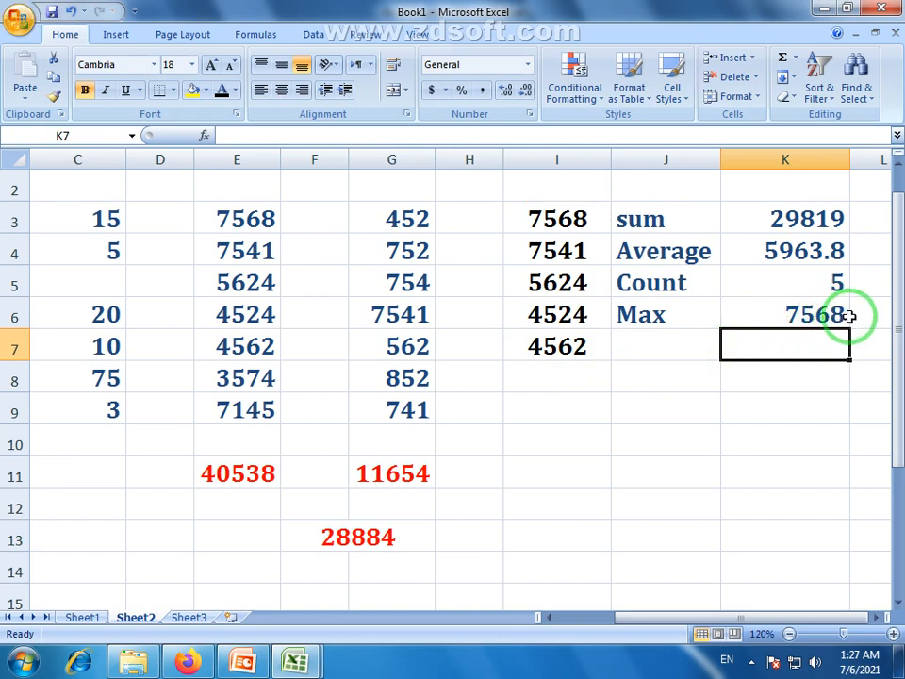
Step: Enter the label "Min" in cell J7
click(689, 353)
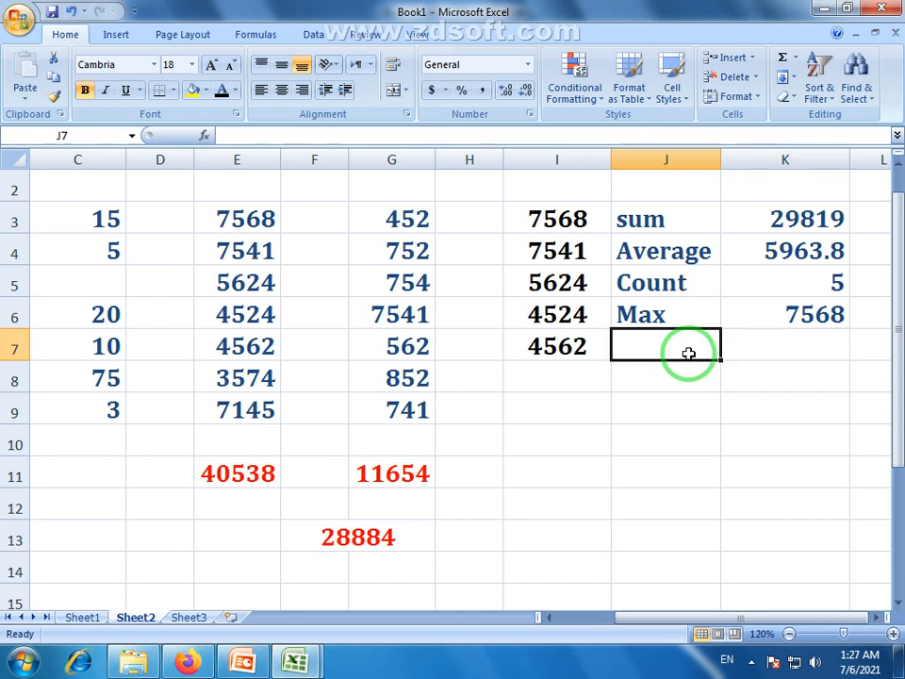
text(Mi)
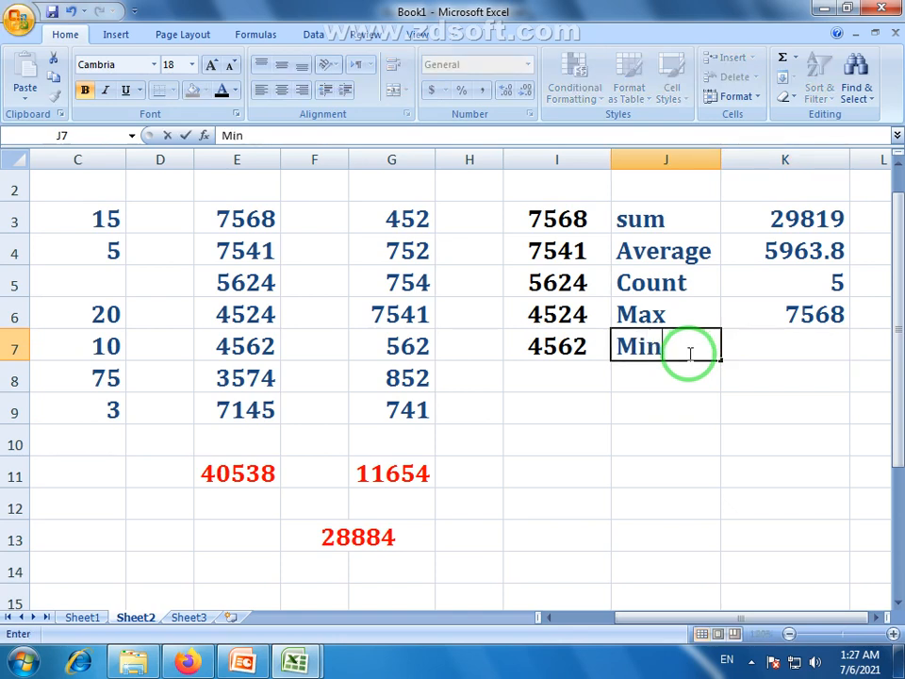
text(n)
Step: Find the smallest number in I3:I7 in cell K7 with the MIN function
click(777, 349)
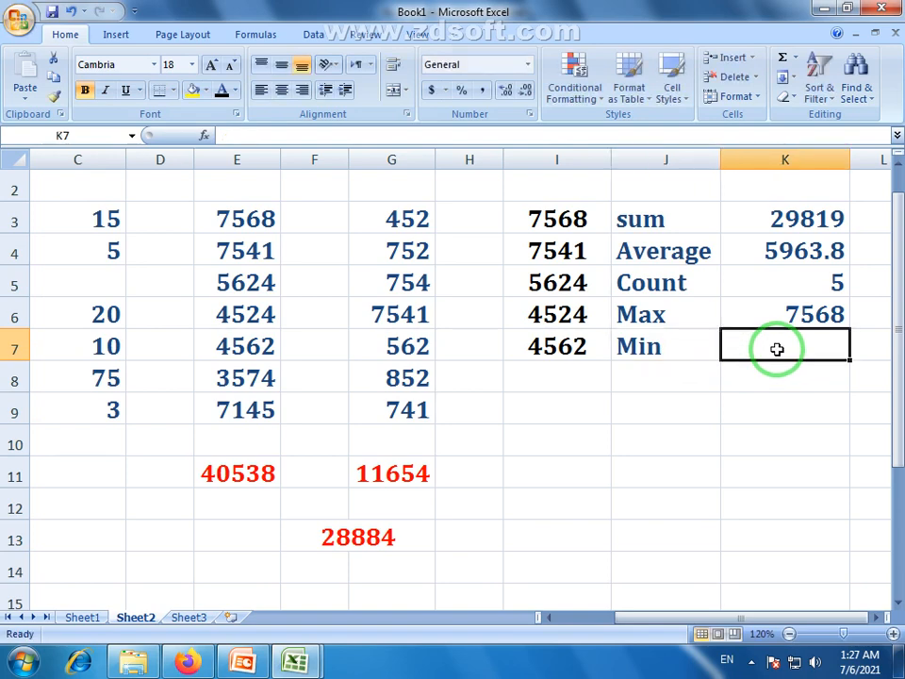
text(=)
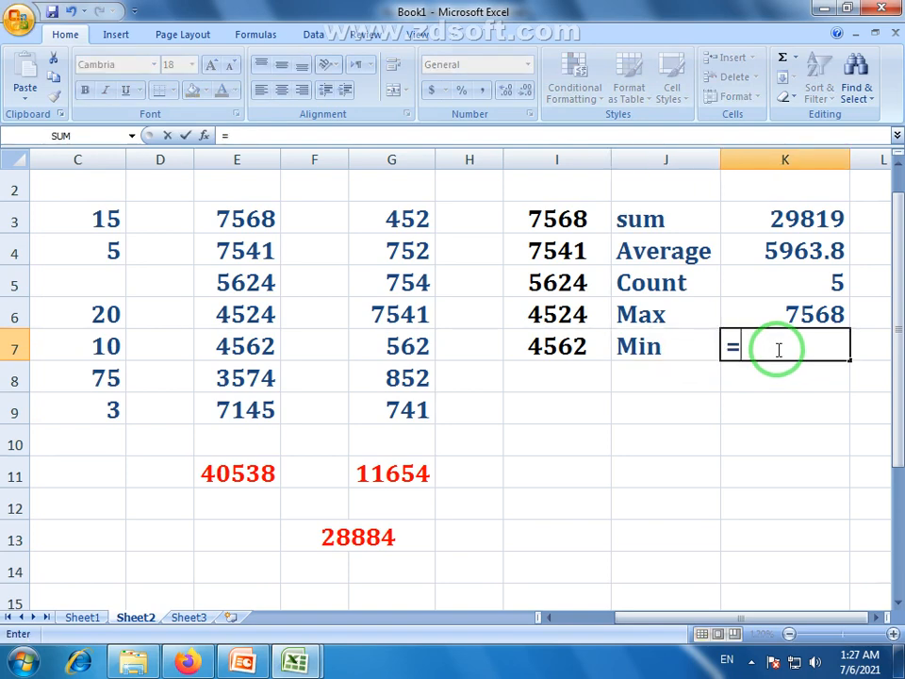
text(min)
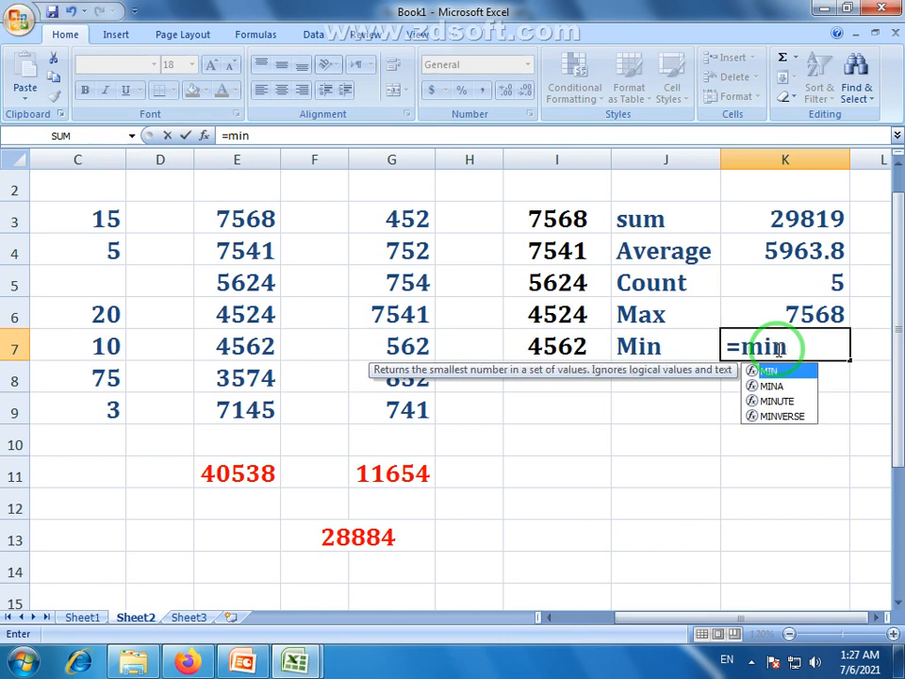
text(()
drag(556, 221, 555, 347)
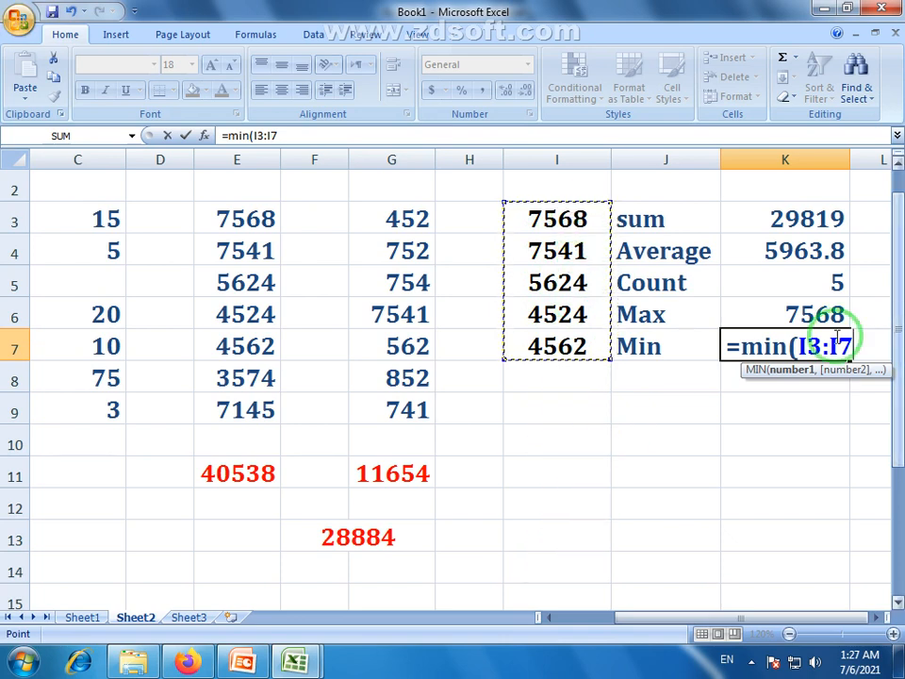
key(Return)
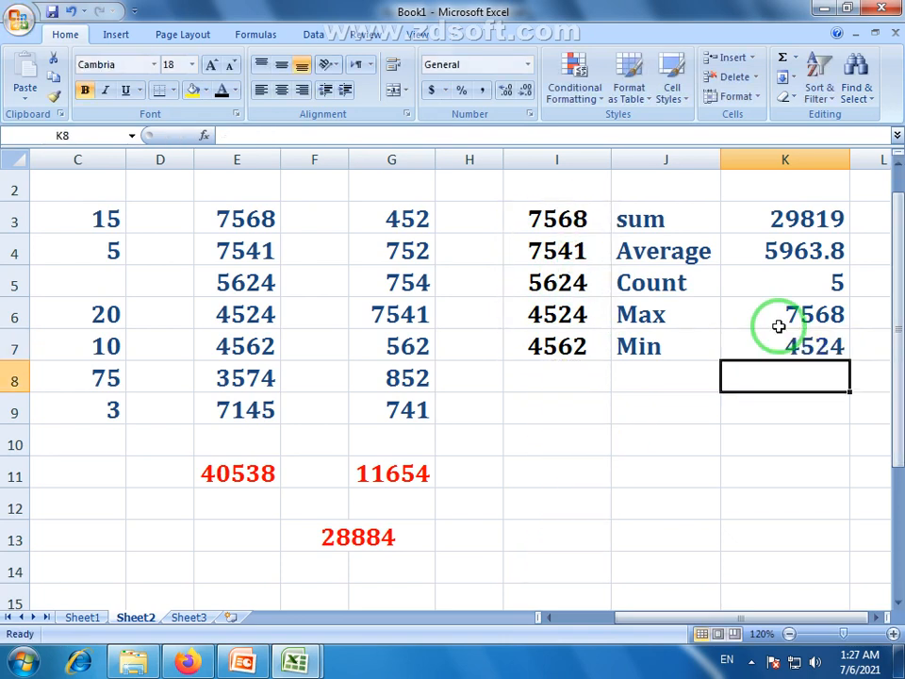
Step: Review the function results in I3:K7, the list of automatic functions and the earlier arithmetic examples in columns B to G
click(825, 348)
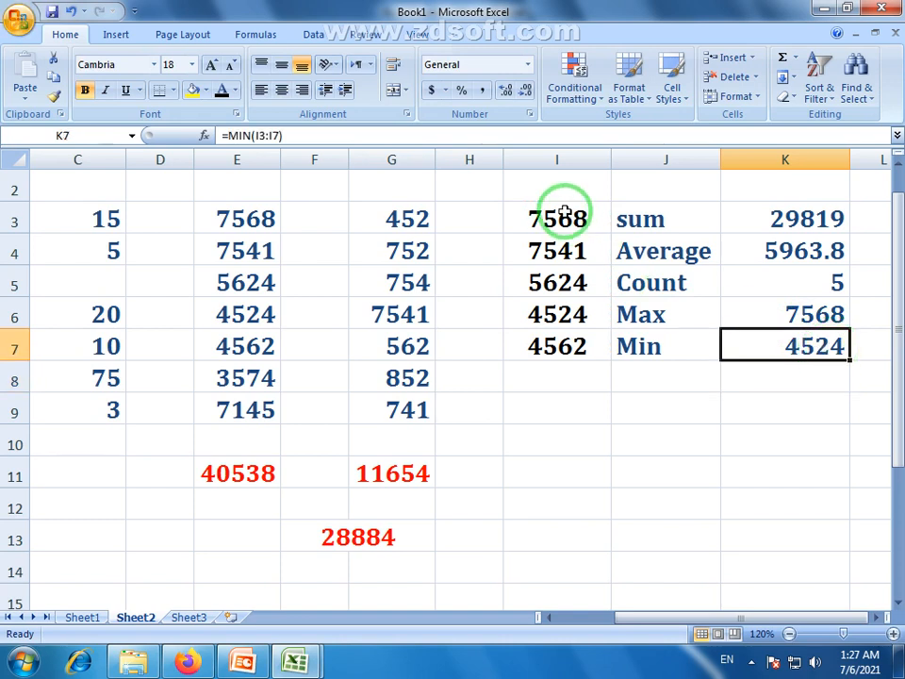
drag(565, 215, 769, 353)
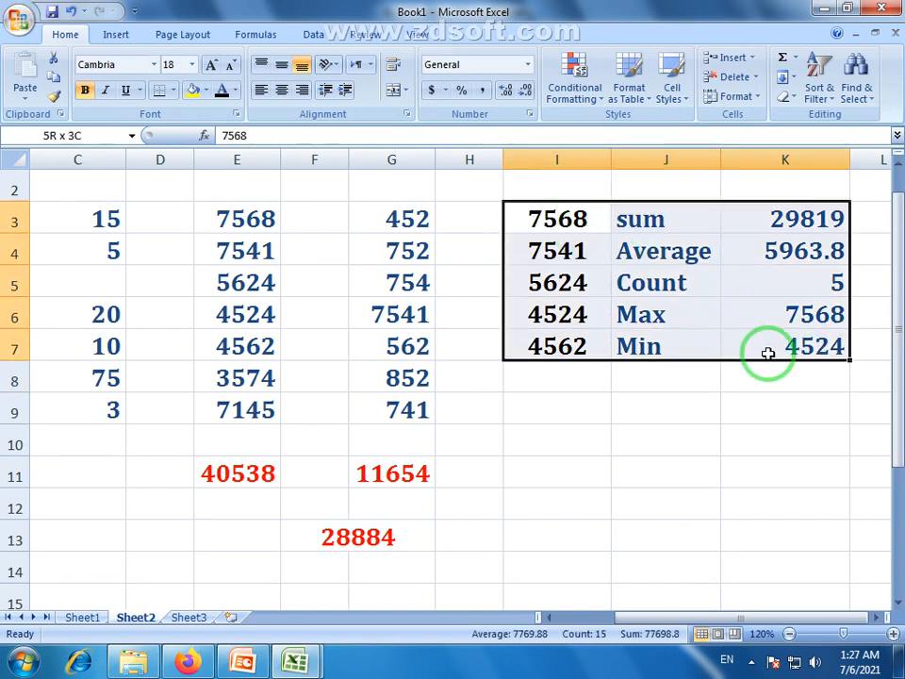
click(765, 375)
click(795, 58)
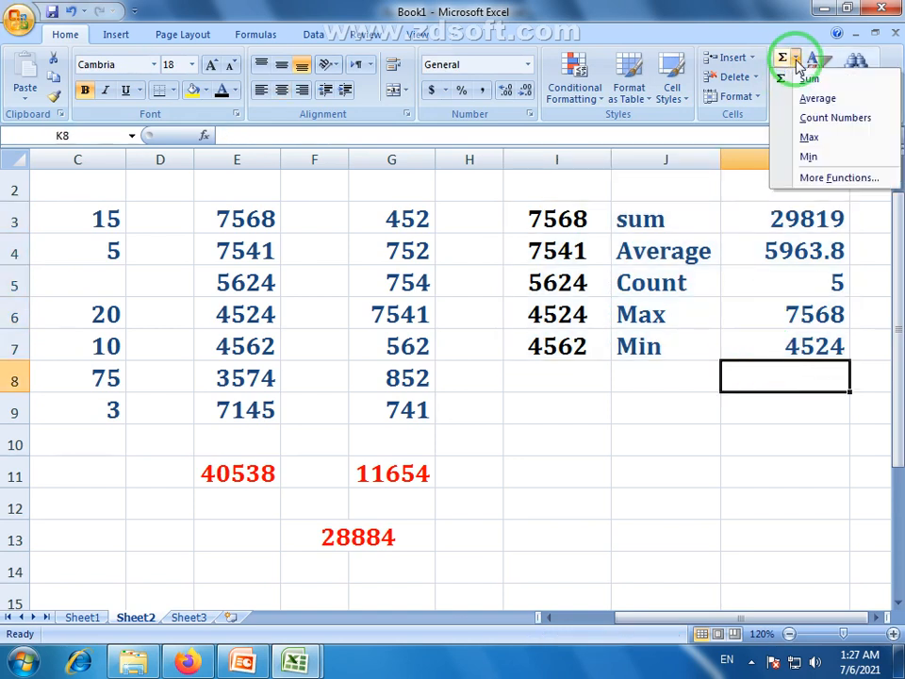
click(779, 11)
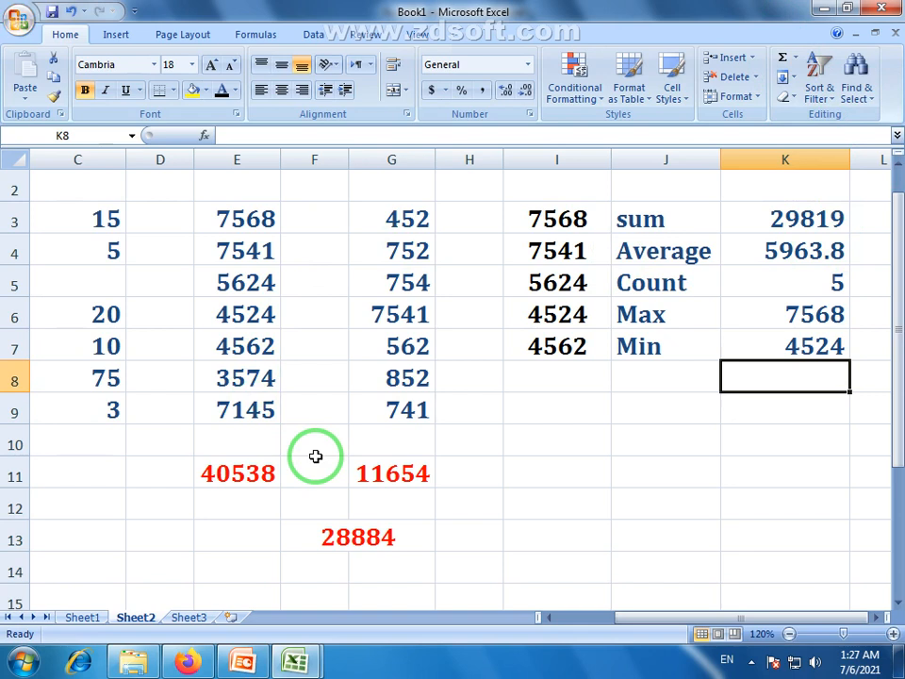
drag(99, 218, 99, 245)
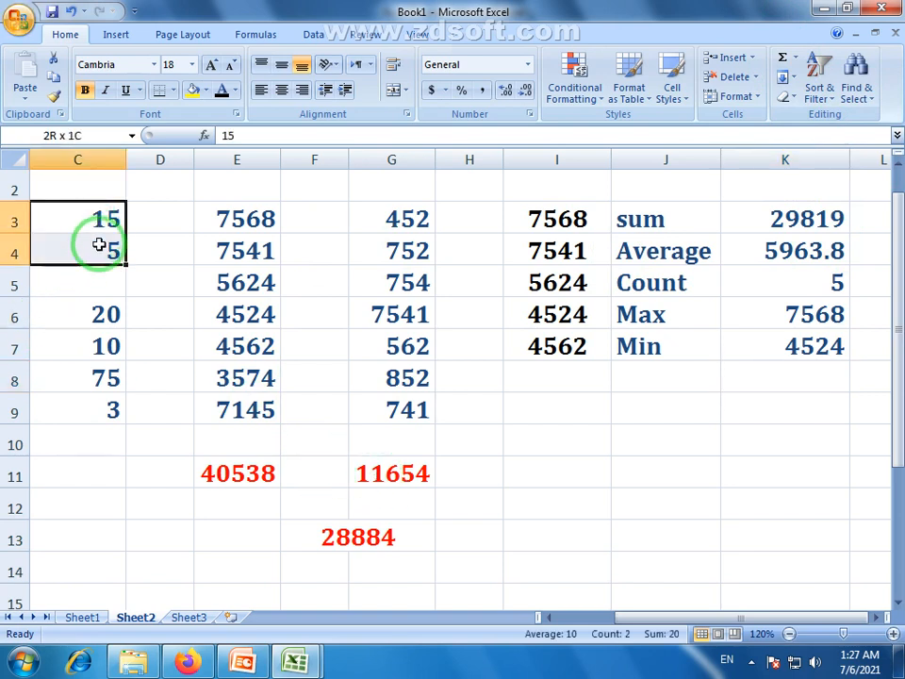
click(548, 617)
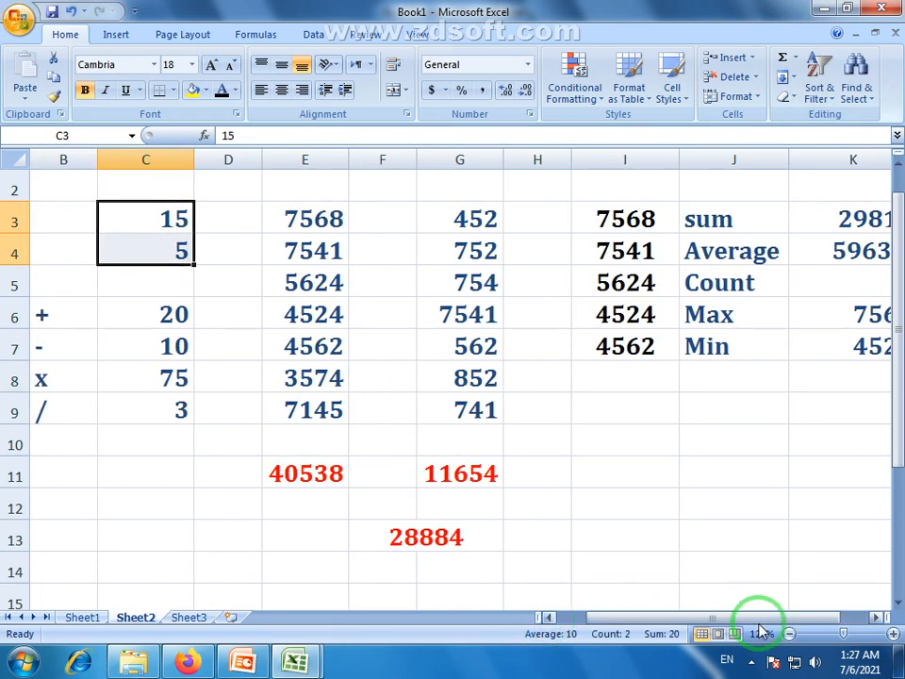
click(789, 633)
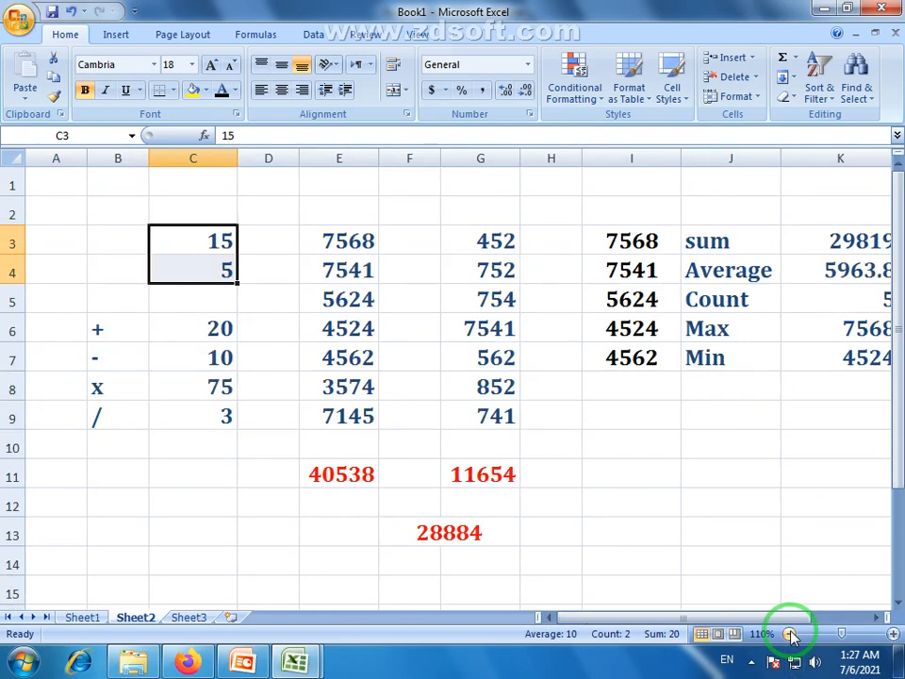
click(873, 617)
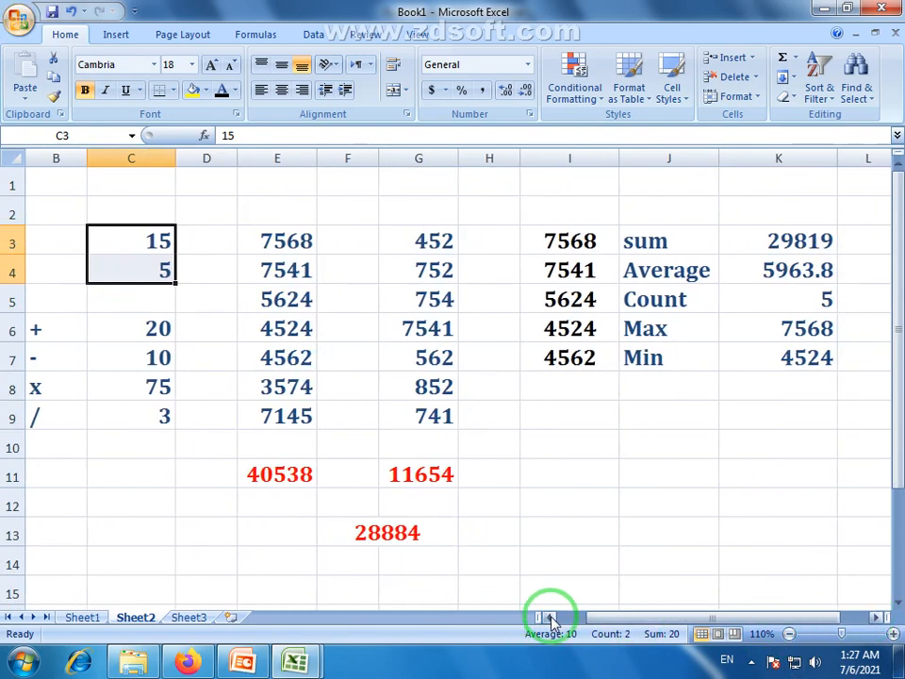
click(550, 617)
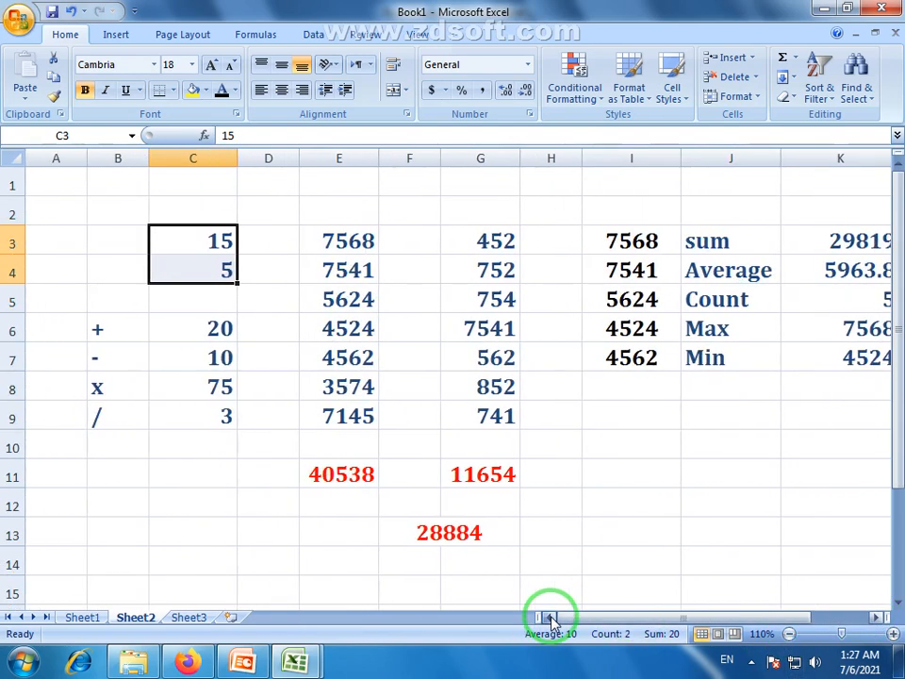
Step: Center the contents of cells B3:C9 horizontally
click(790, 633)
click(165, 285)
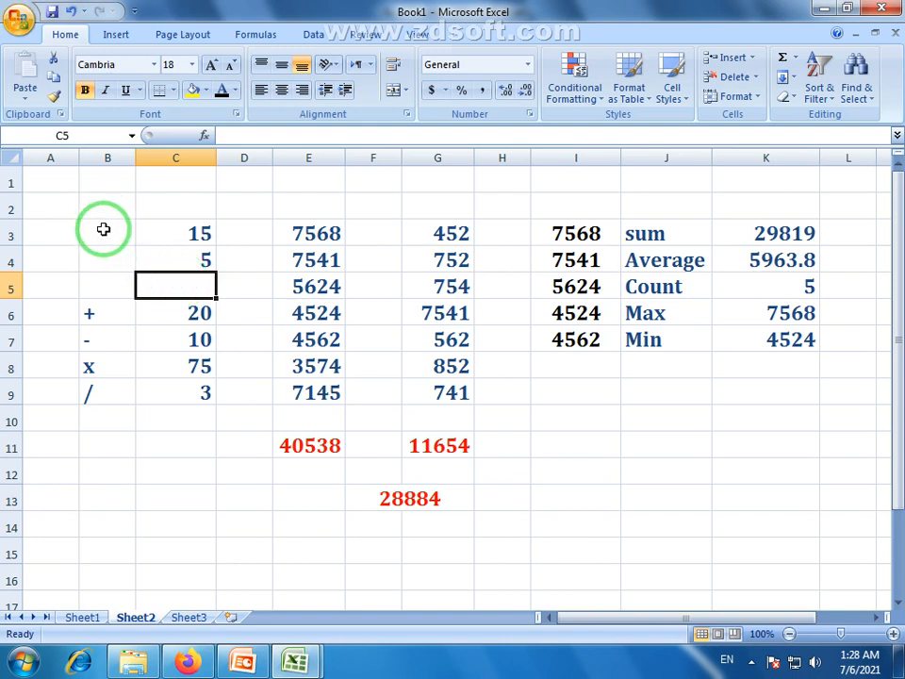
drag(105, 229, 197, 378)
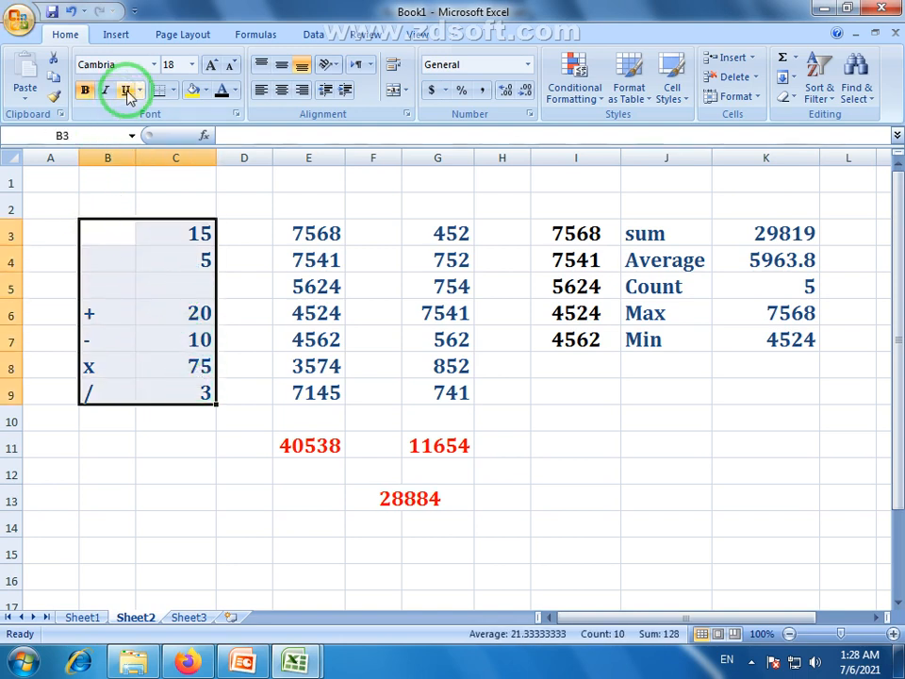
click(281, 90)
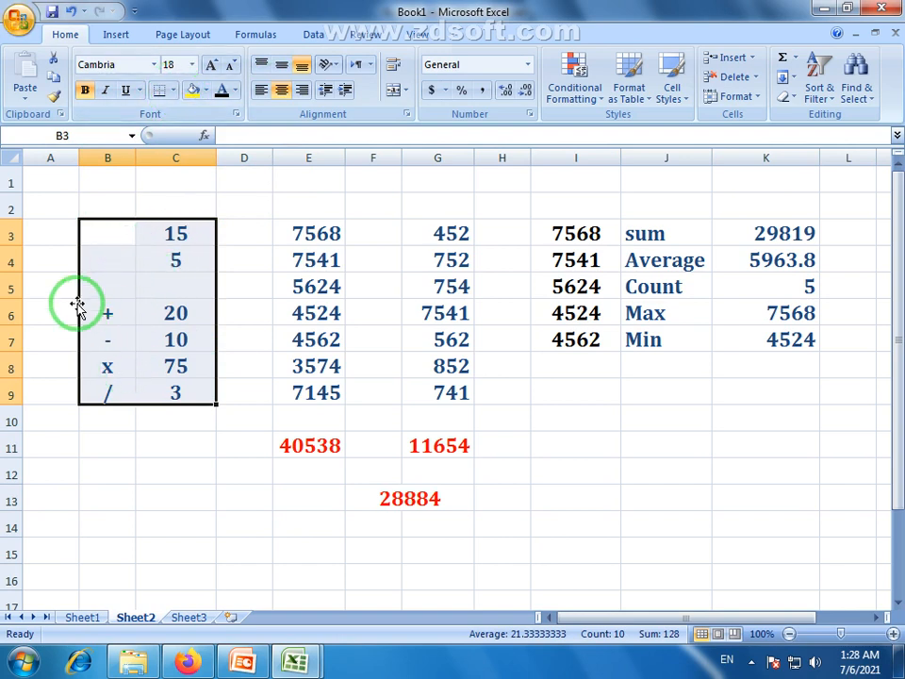
click(283, 427)
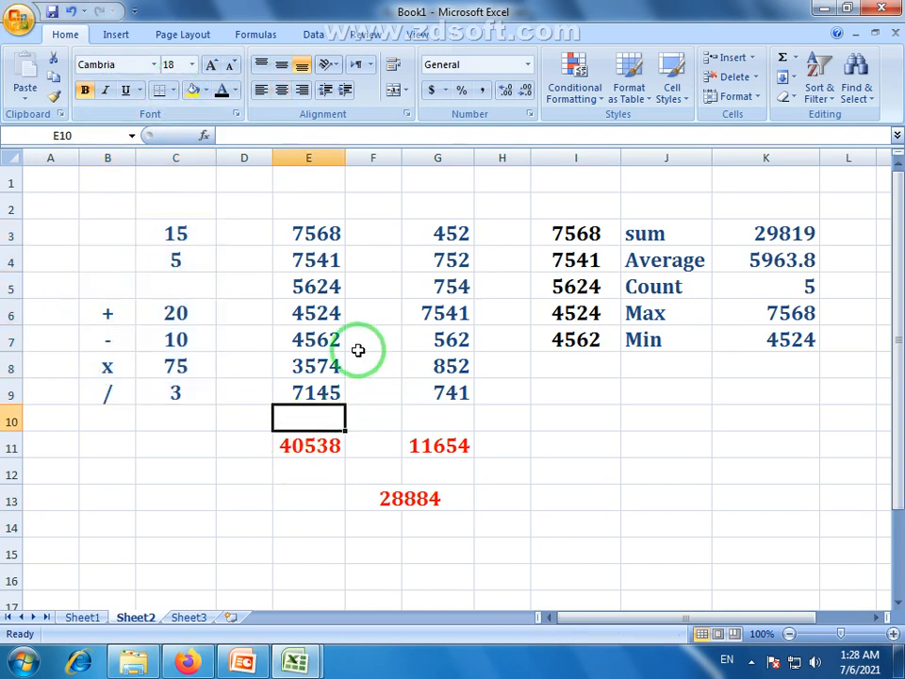
Step: Merge and center cells B3:C3, and do the same for cells B4:C4
drag(107, 230, 182, 390)
click(175, 233)
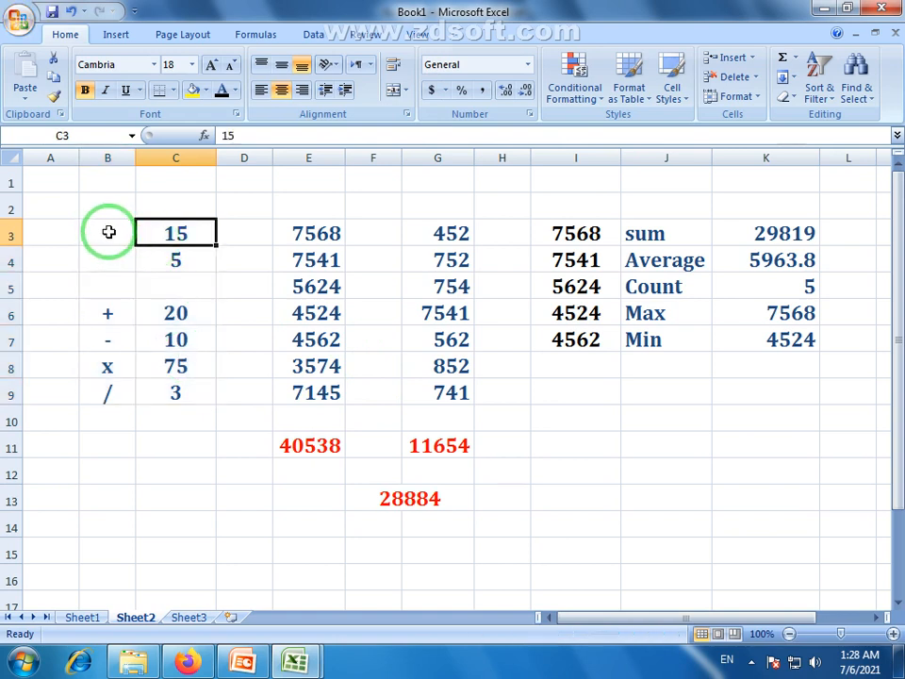
drag(110, 230, 176, 233)
click(390, 91)
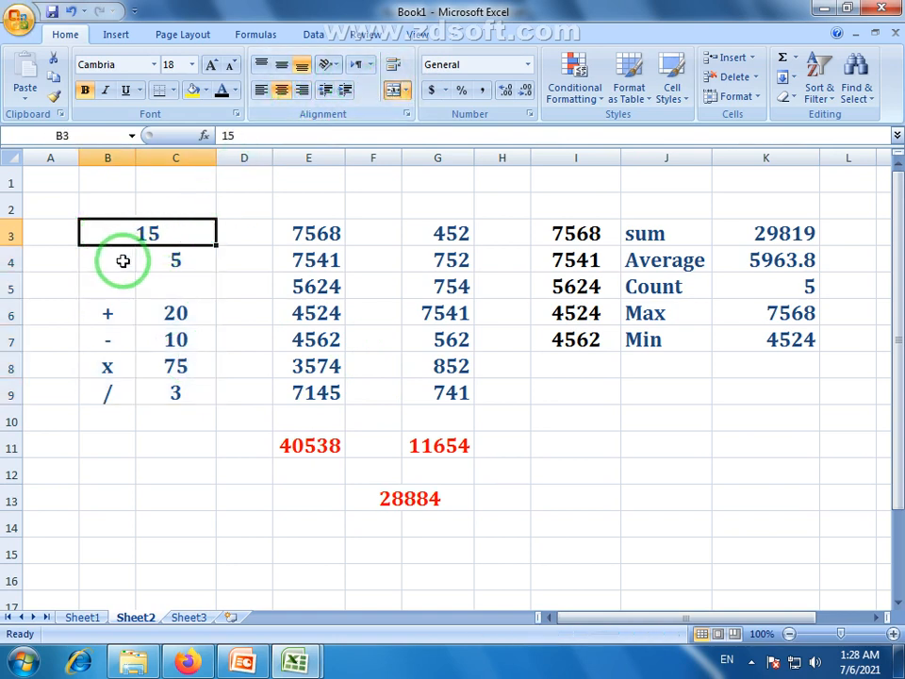
drag(123, 259, 184, 260)
click(390, 91)
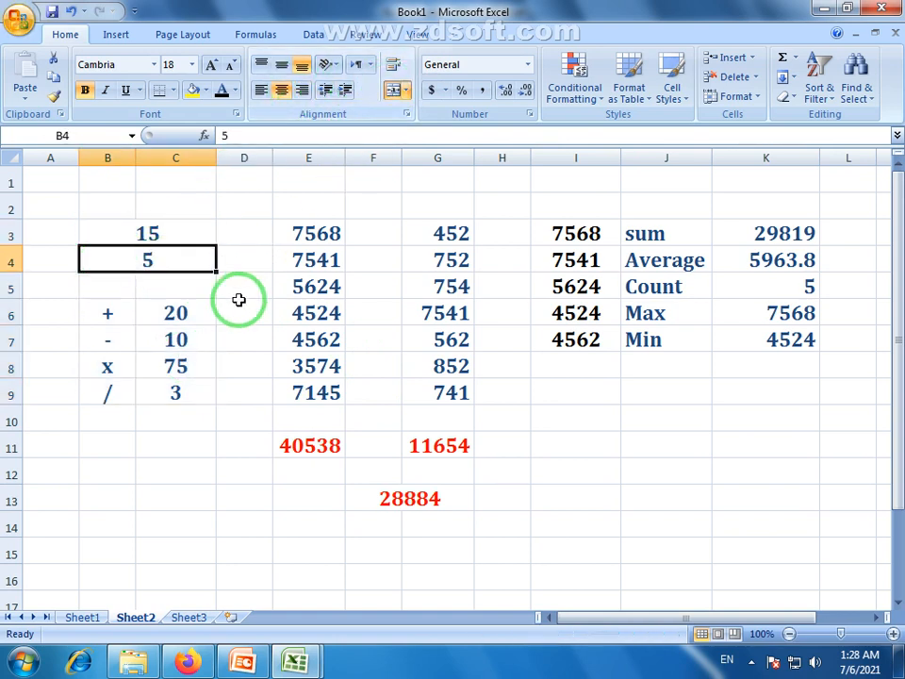
click(239, 299)
Step: Change the second number of the arithmetic example, in merged cell B4, to 8 to recalculate the four operations
drag(107, 240, 179, 403)
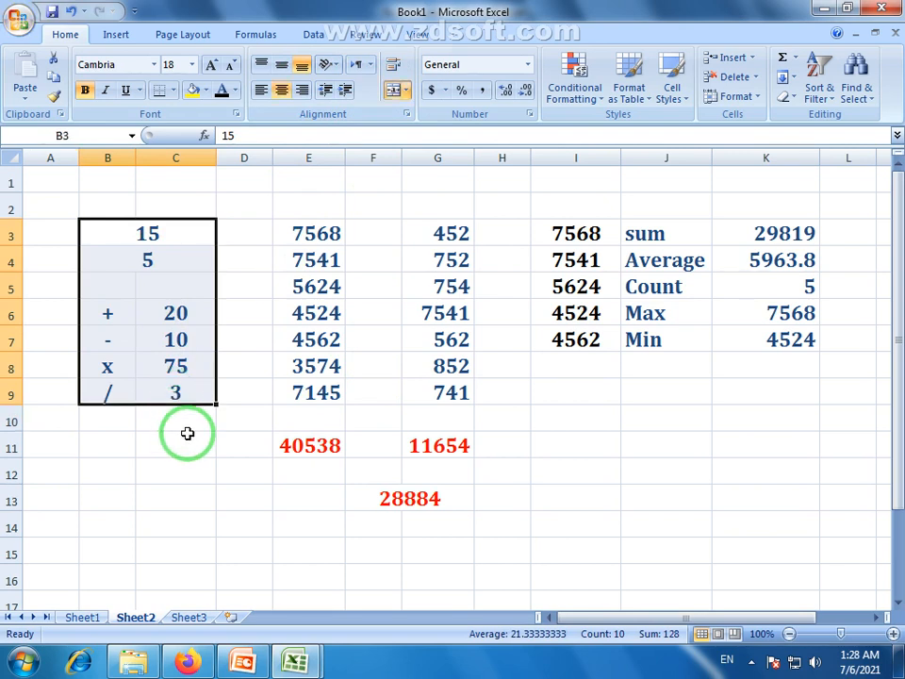
click(186, 428)
click(151, 248)
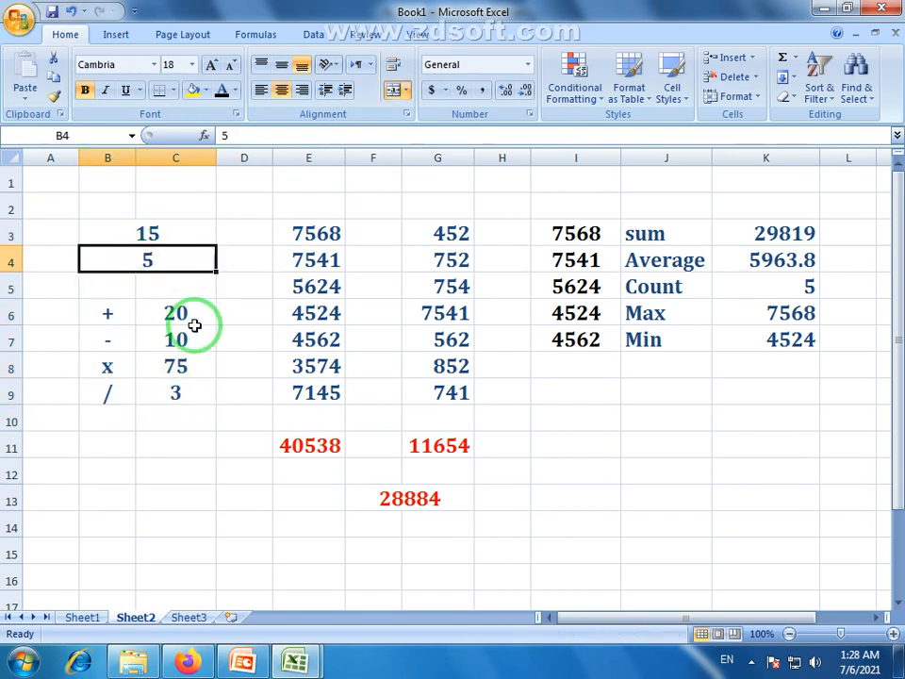
drag(111, 317, 175, 394)
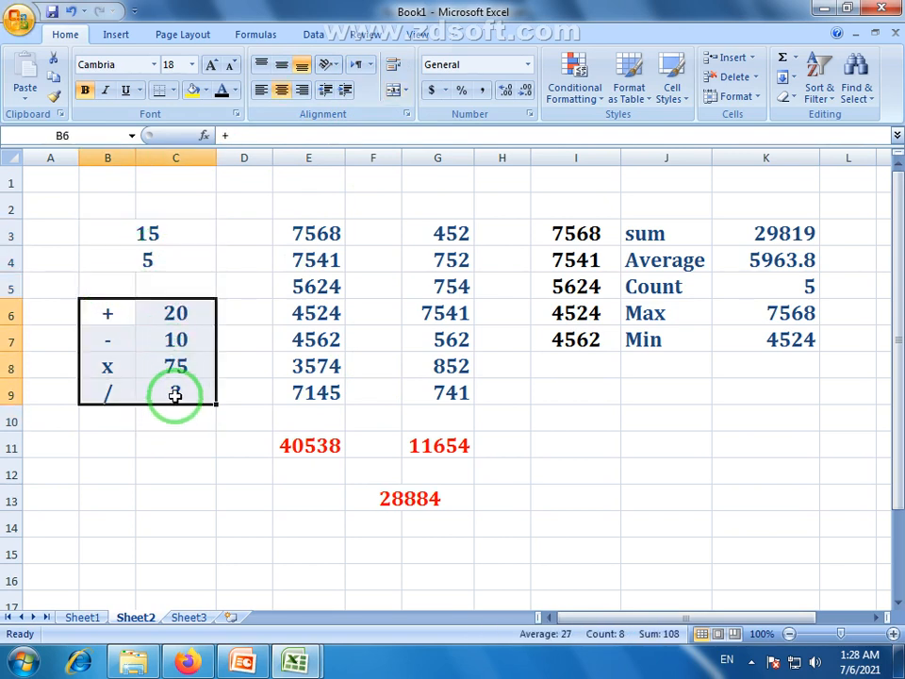
click(147, 253)
drag(159, 230, 155, 253)
click(164, 257)
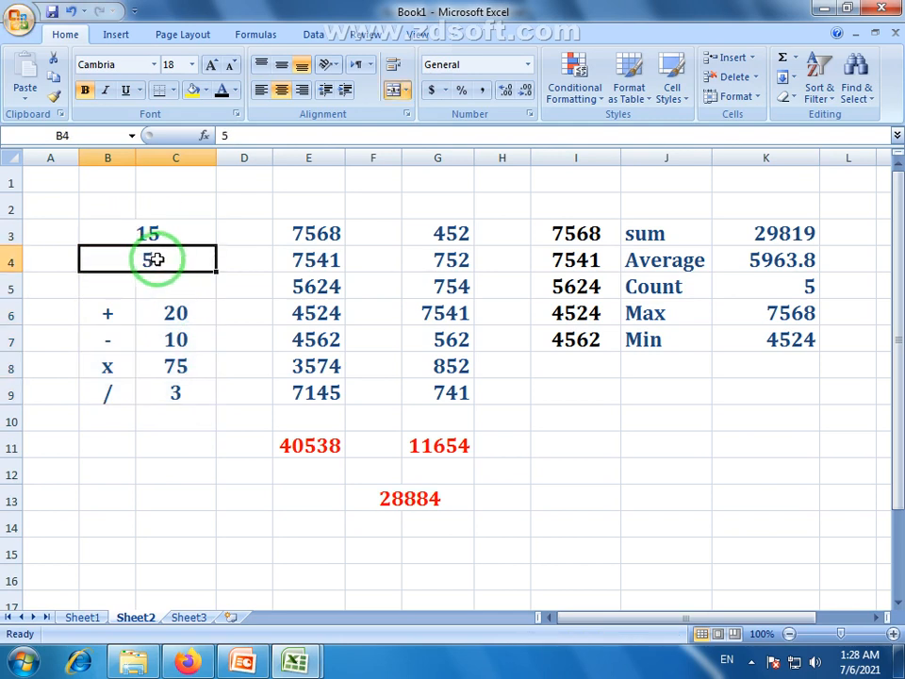
text(8)
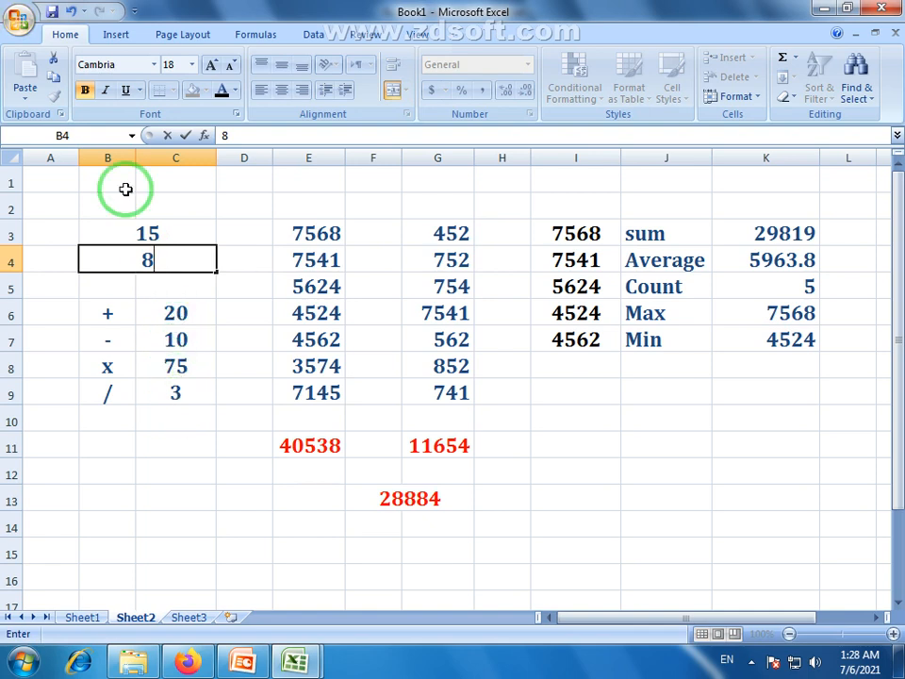
key(Return)
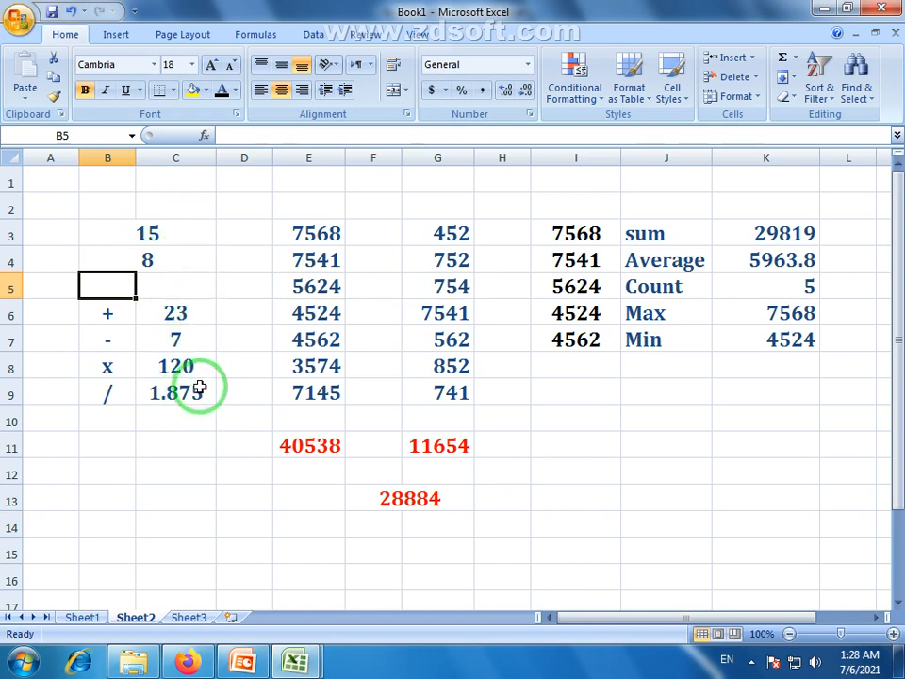
Step: Change the number in merged cell B4 to 456 to test the arithmetic formulas again
click(160, 263)
text(456)
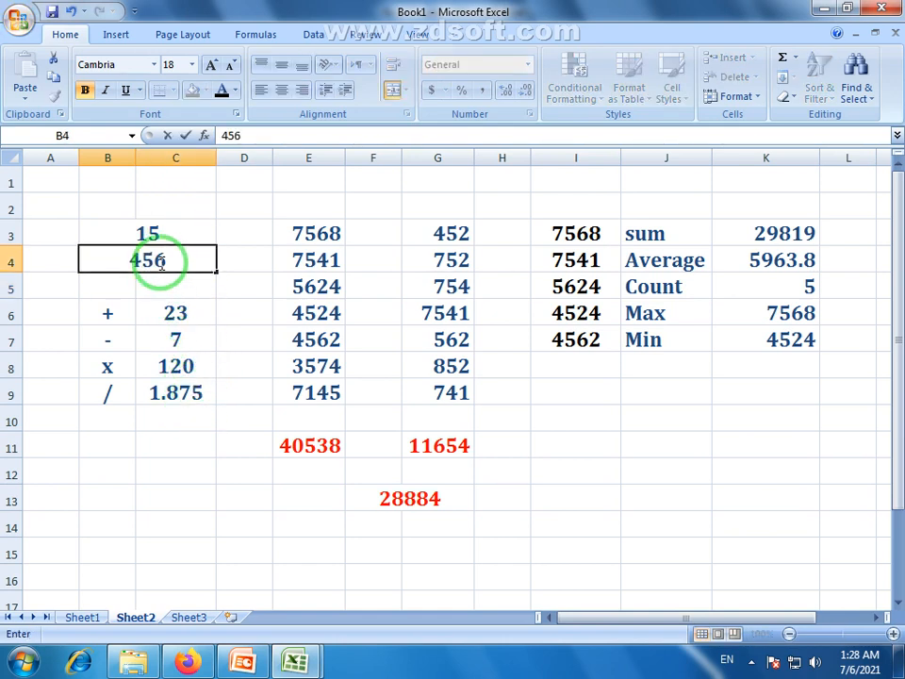
key(Return)
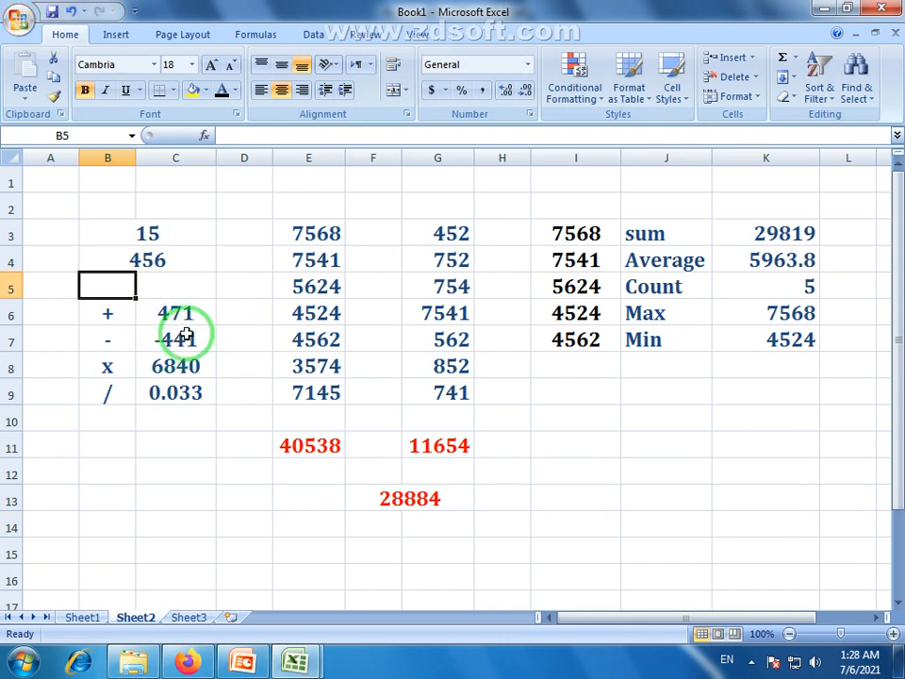
Step: Set the number in merged cell B4 to 5
text(5)
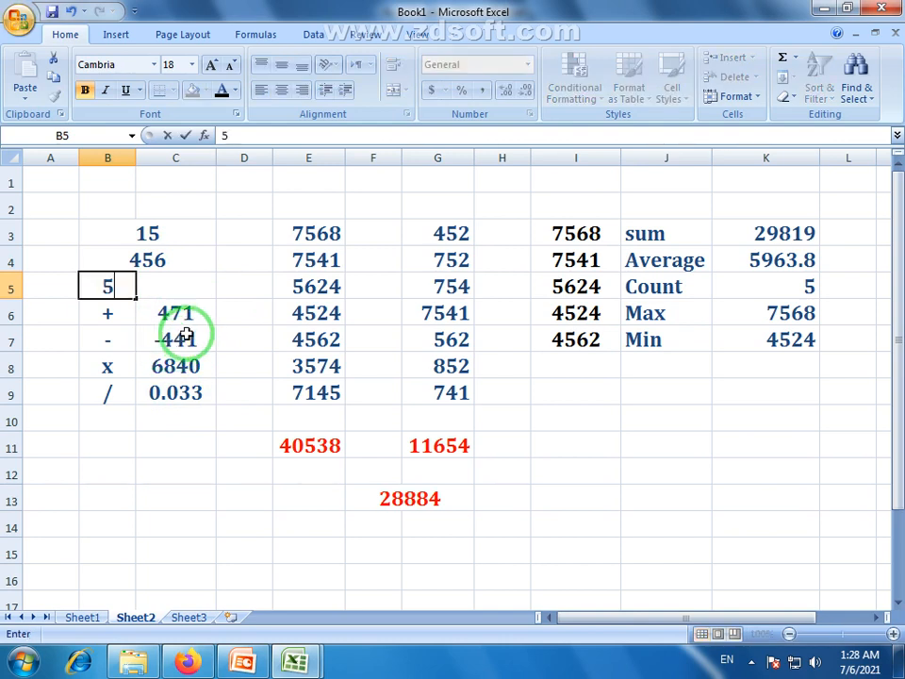
click(172, 259)
text(5)
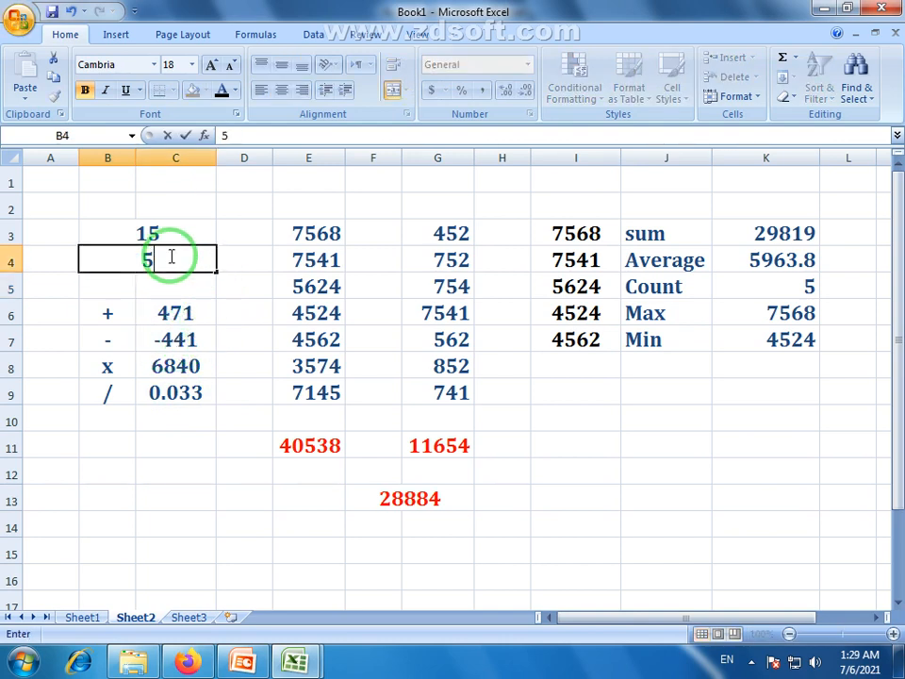
key(Return)
Step: Review the arithmetic example in B3:C9, the number columns E and G with their totals in row 11, and the function labels in J3:J7
drag(129, 240, 152, 396)
drag(329, 231, 324, 389)
drag(417, 232, 450, 391)
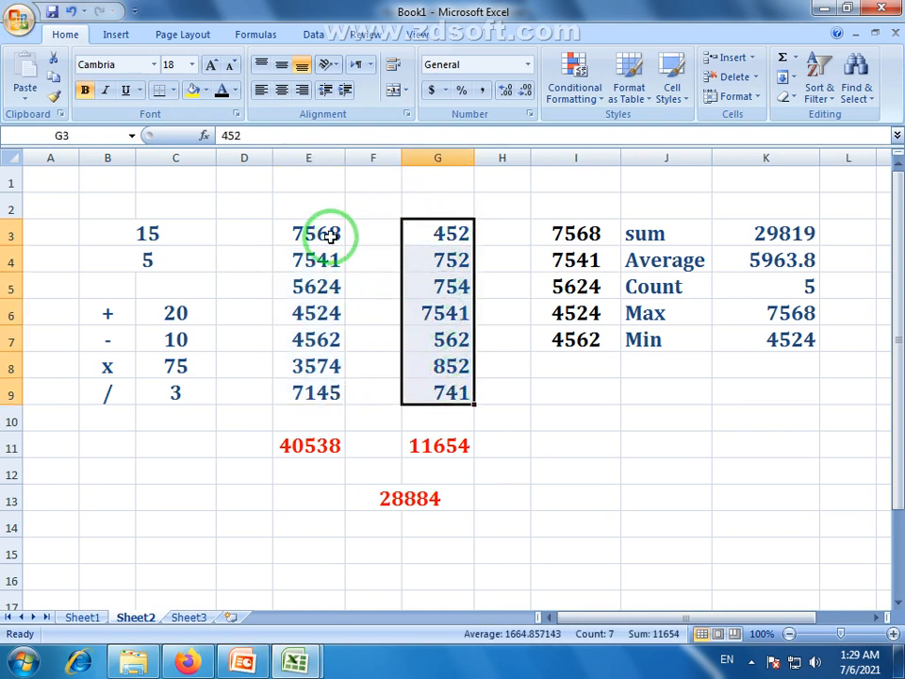
drag(329, 232, 328, 392)
drag(313, 232, 324, 398)
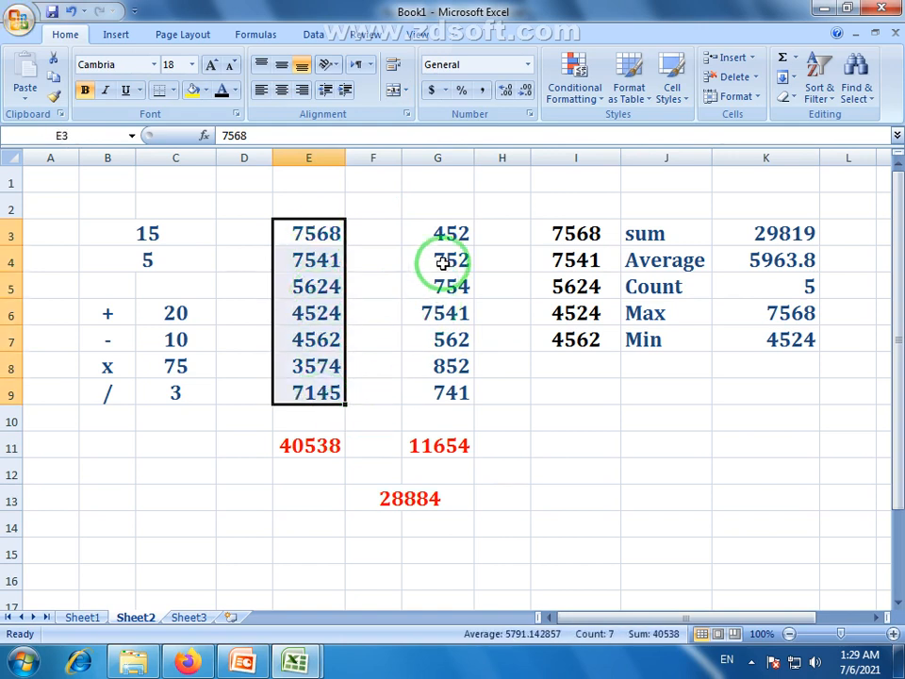
drag(311, 236, 300, 416)
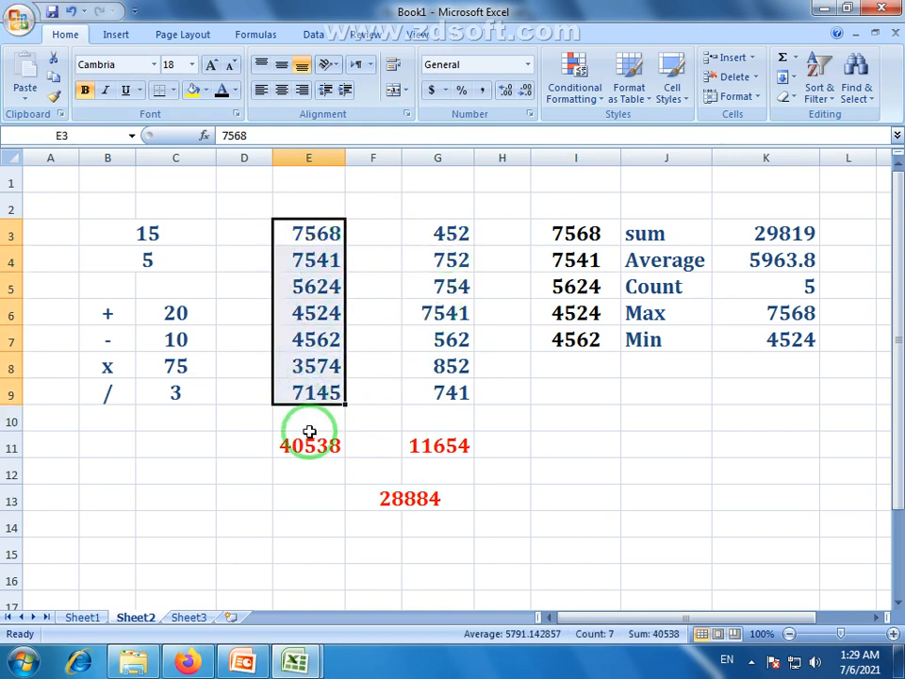
click(310, 445)
drag(436, 233, 434, 421)
click(429, 446)
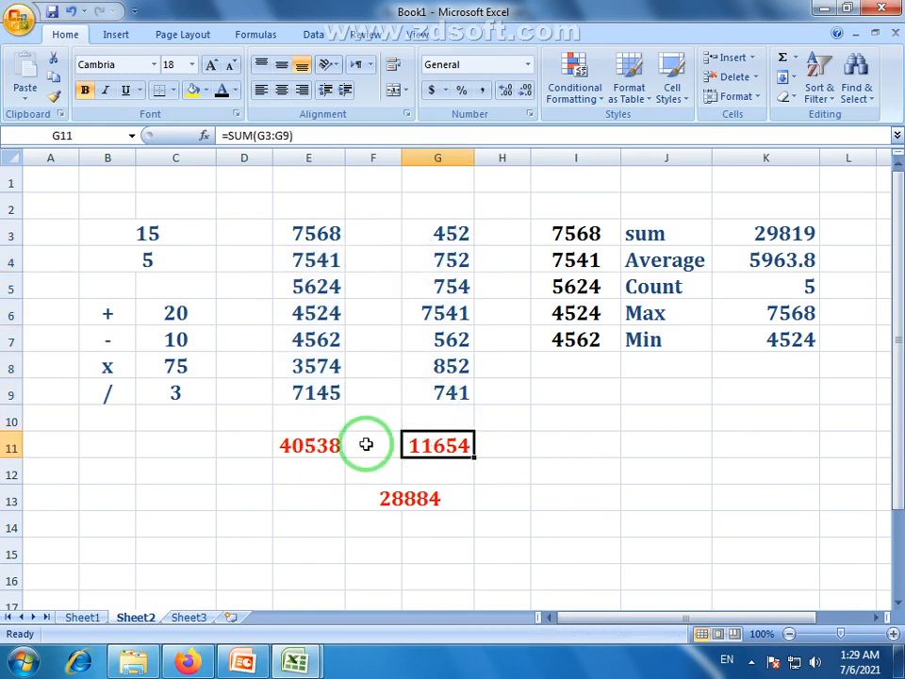
click(334, 444)
click(433, 445)
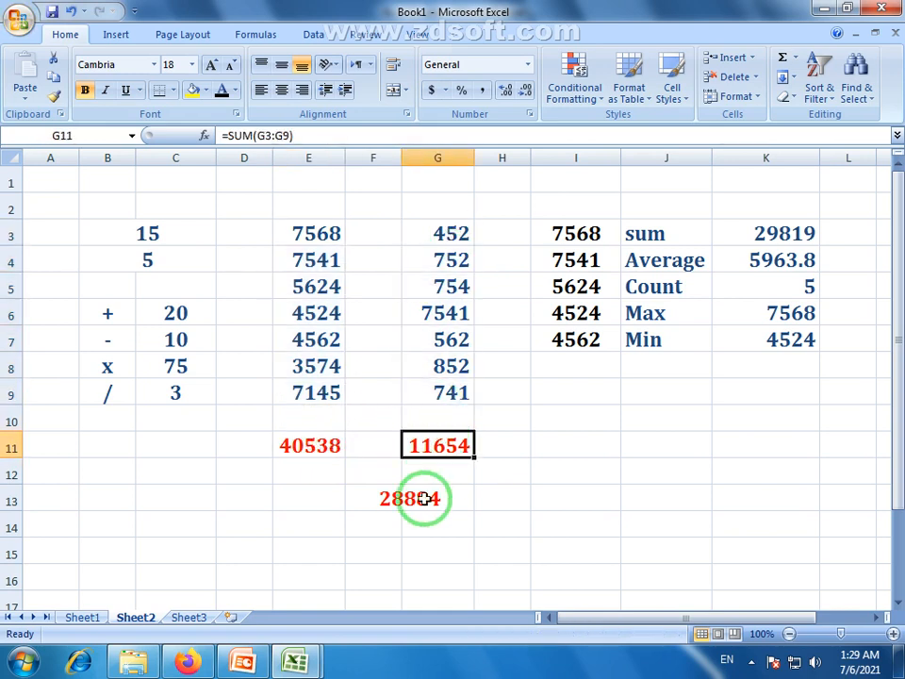
drag(340, 236, 339, 364)
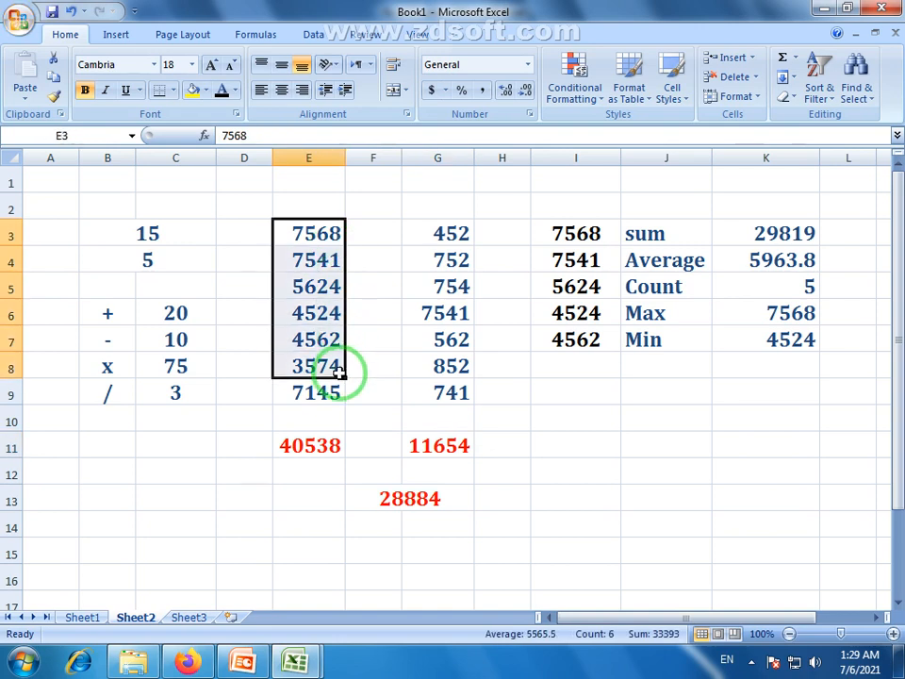
drag(429, 234, 458, 392)
drag(317, 240, 332, 396)
drag(453, 237, 468, 396)
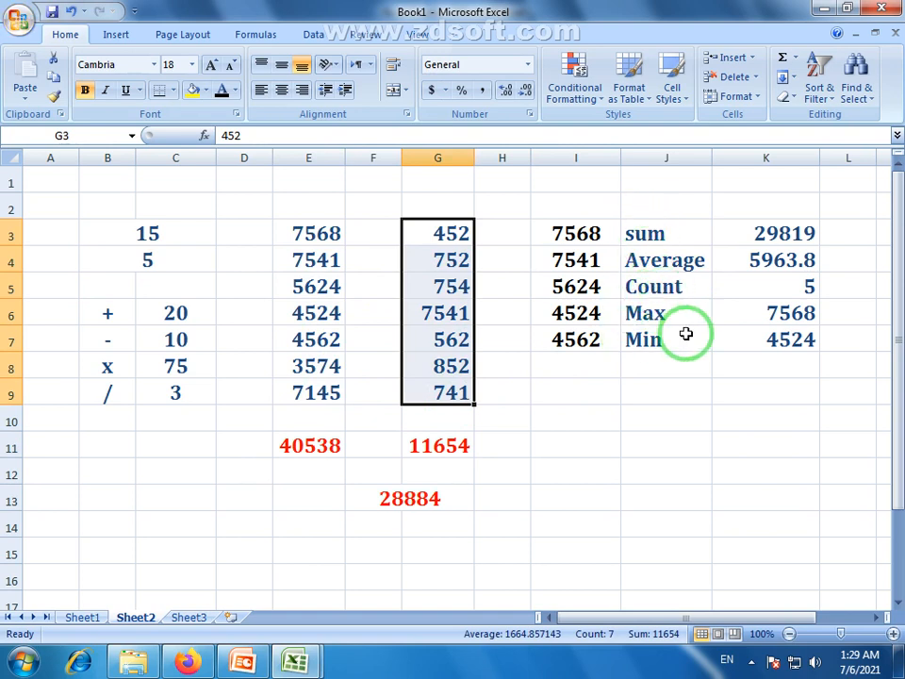
drag(660, 243, 676, 333)
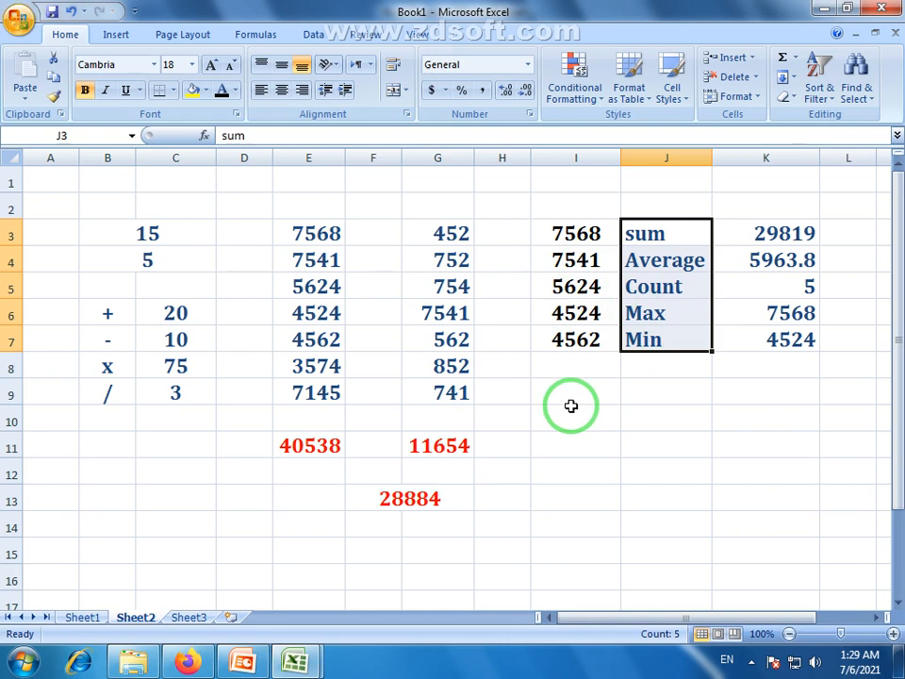
drag(561, 422, 734, 523)
click(653, 458)
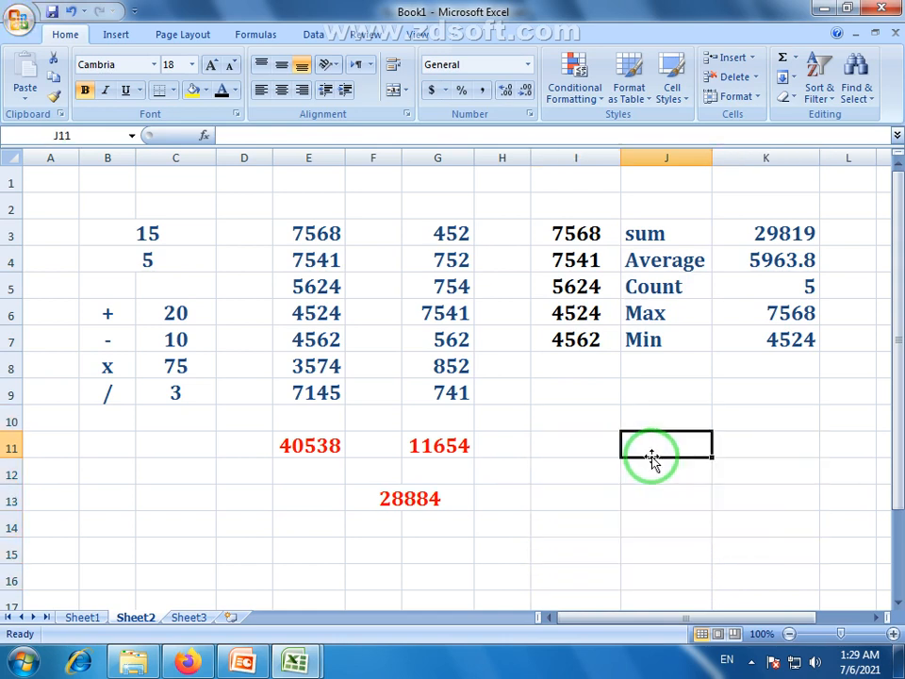